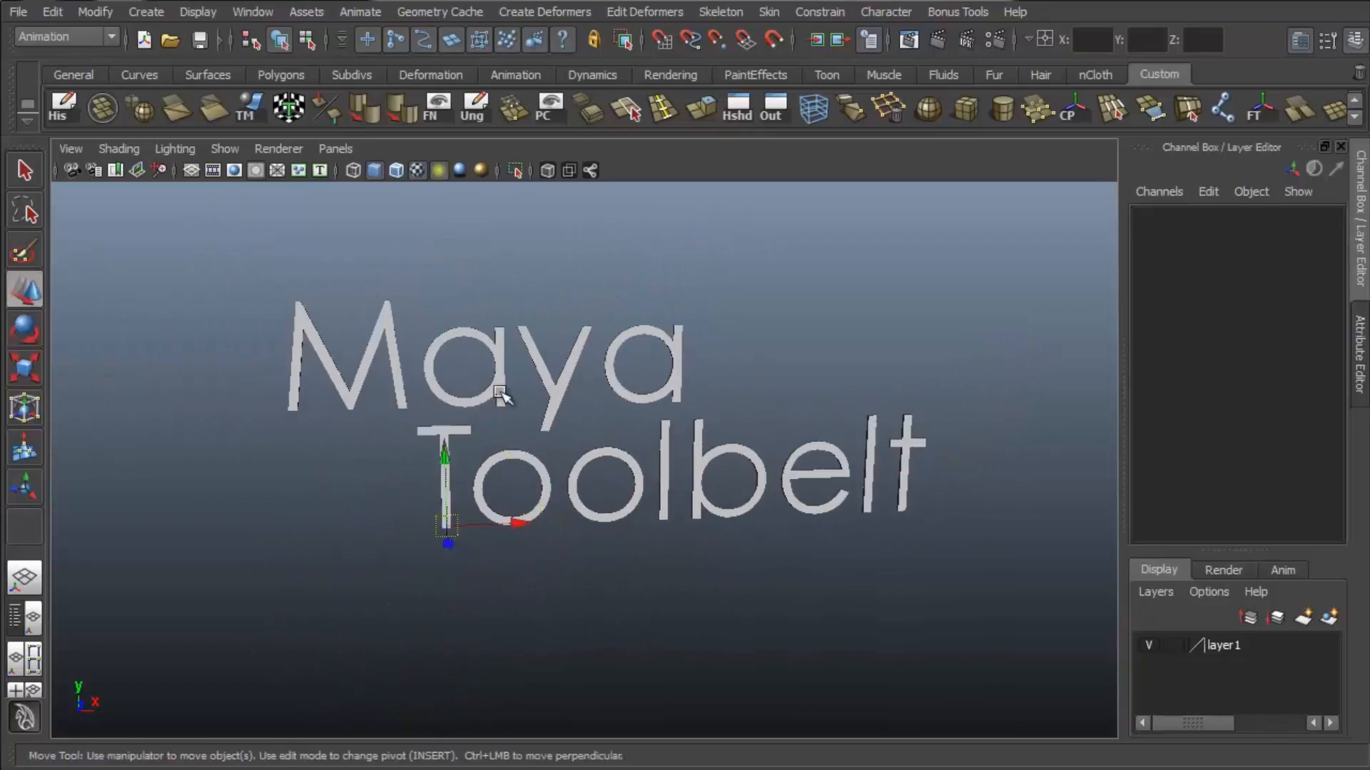
Step: Place the small word "the" above the letter M of the 3D Maya Toolbelt title
middle_click_drag(585, 373, 568, 442, "alt")
key("Insert")
left_click_drag(430, 598, 326, 401)
key("Insert")
left_click(326, 316)
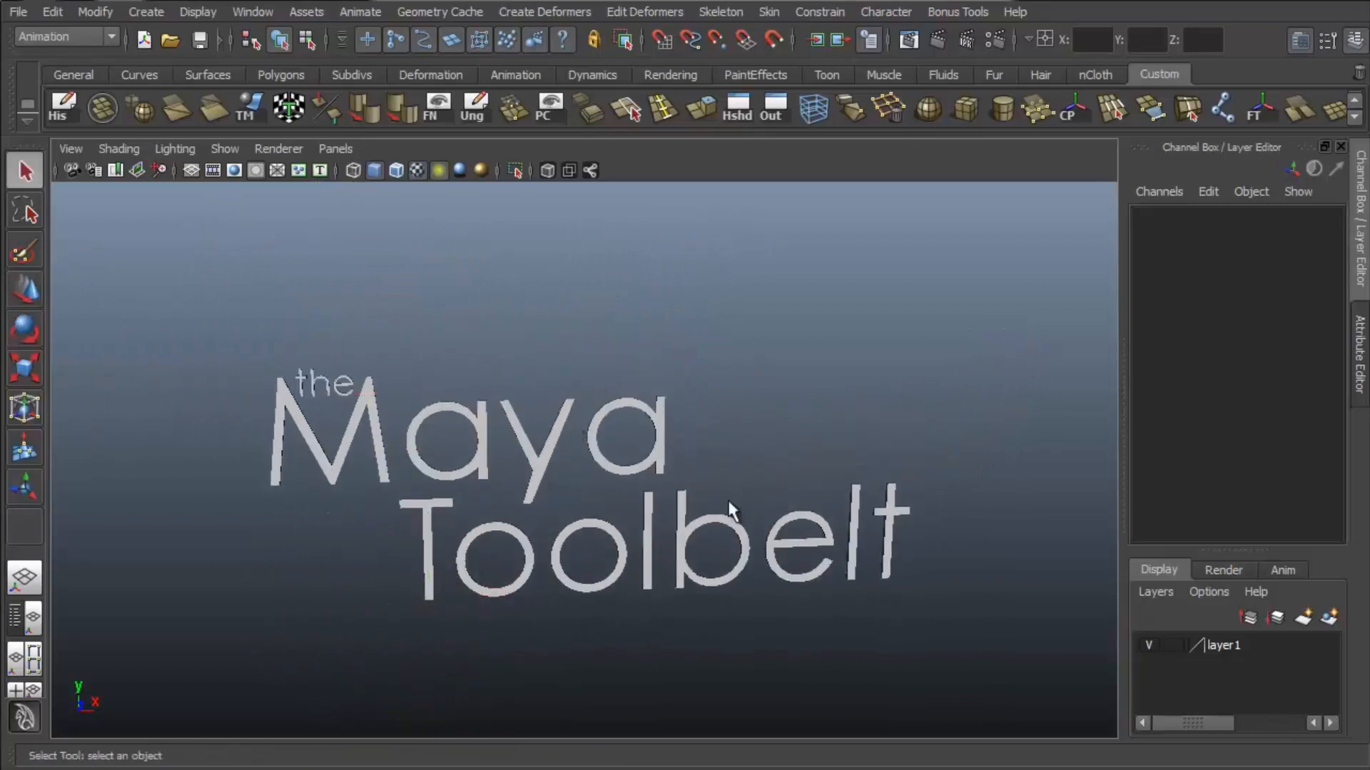
right_click_drag(731, 511, 842, 502, "alt")
left_click_drag(842, 502, 901, 471, "alt")
middle_click_drag(901, 471, 904, 385, "alt")
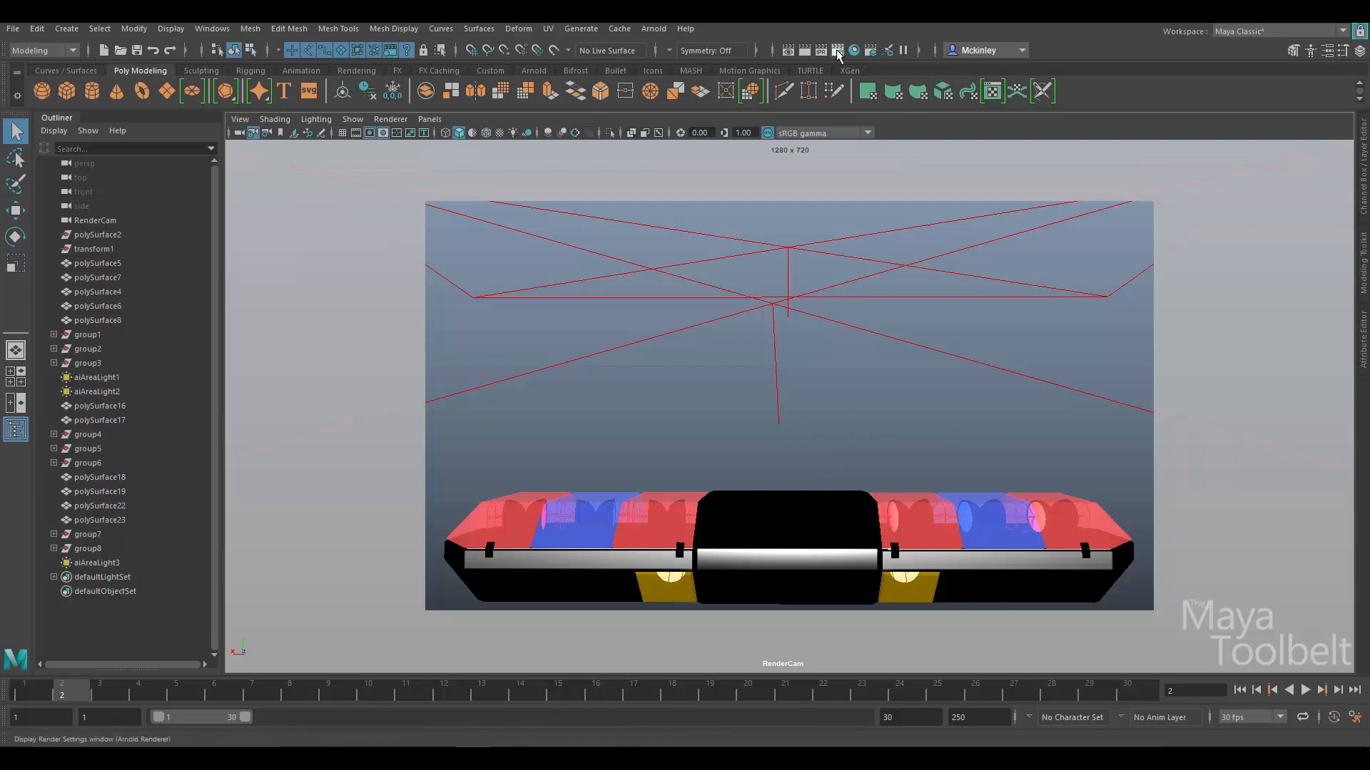
Step: Open the Arnold RenderView for RenderCam, reposition its window and display the diffuse_direct AOV
left_click(656, 27)
left_click(676, 65)
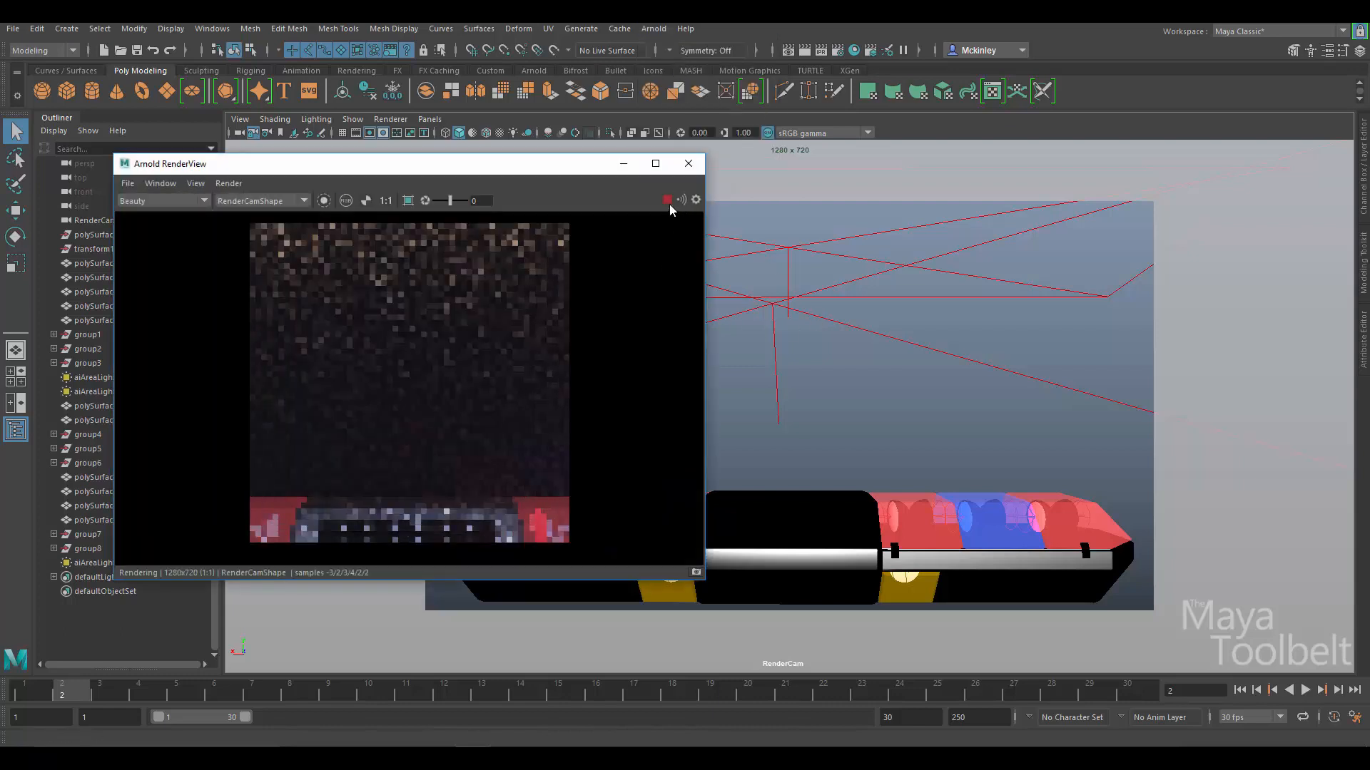
left_click_drag(388, 163, 522, 133)
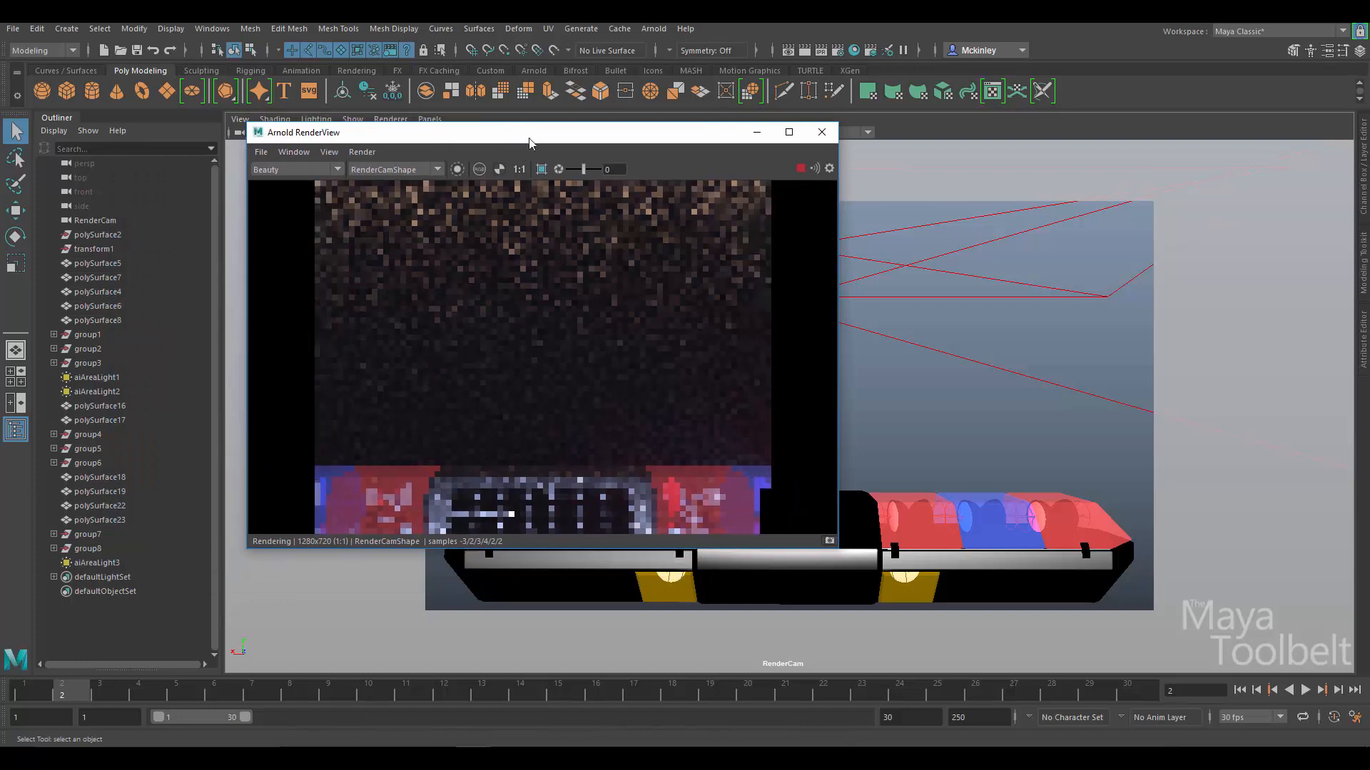
left_click(299, 168)
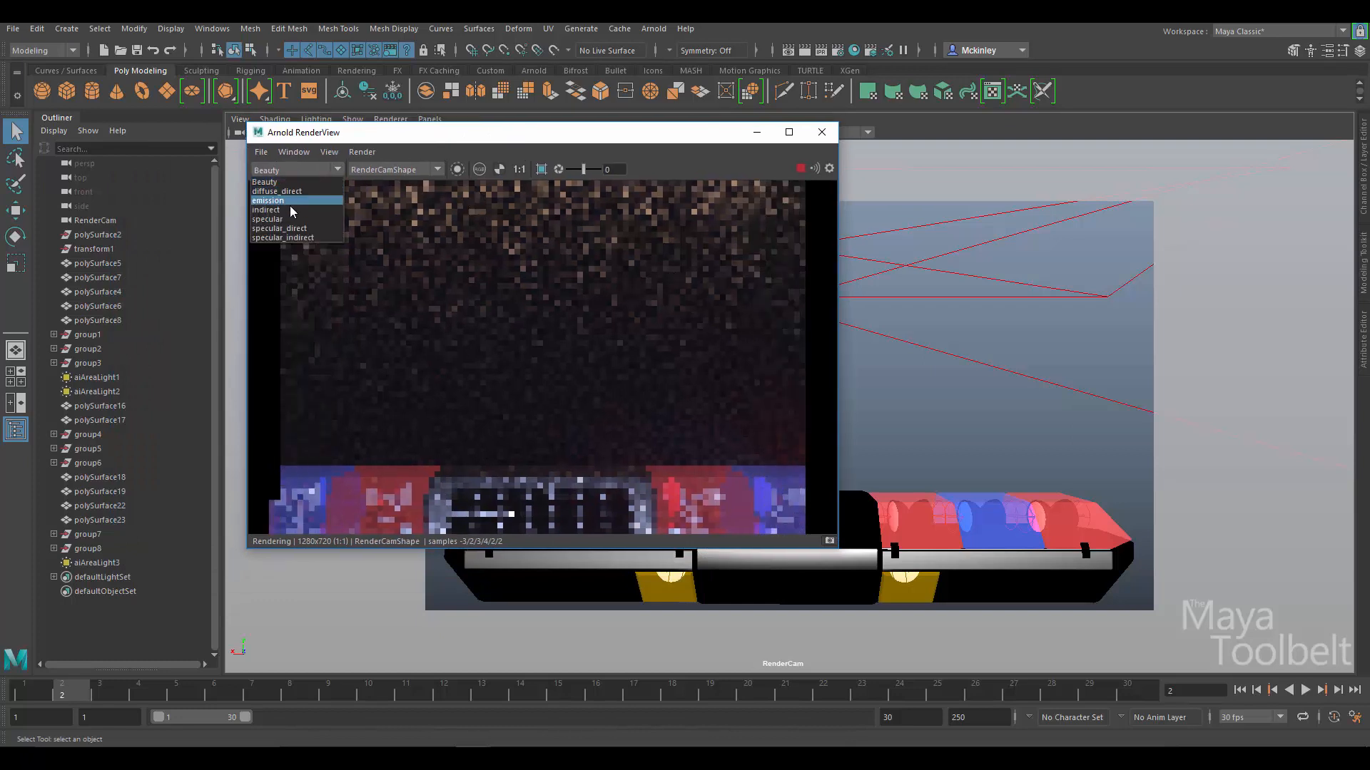
left_click(279, 191)
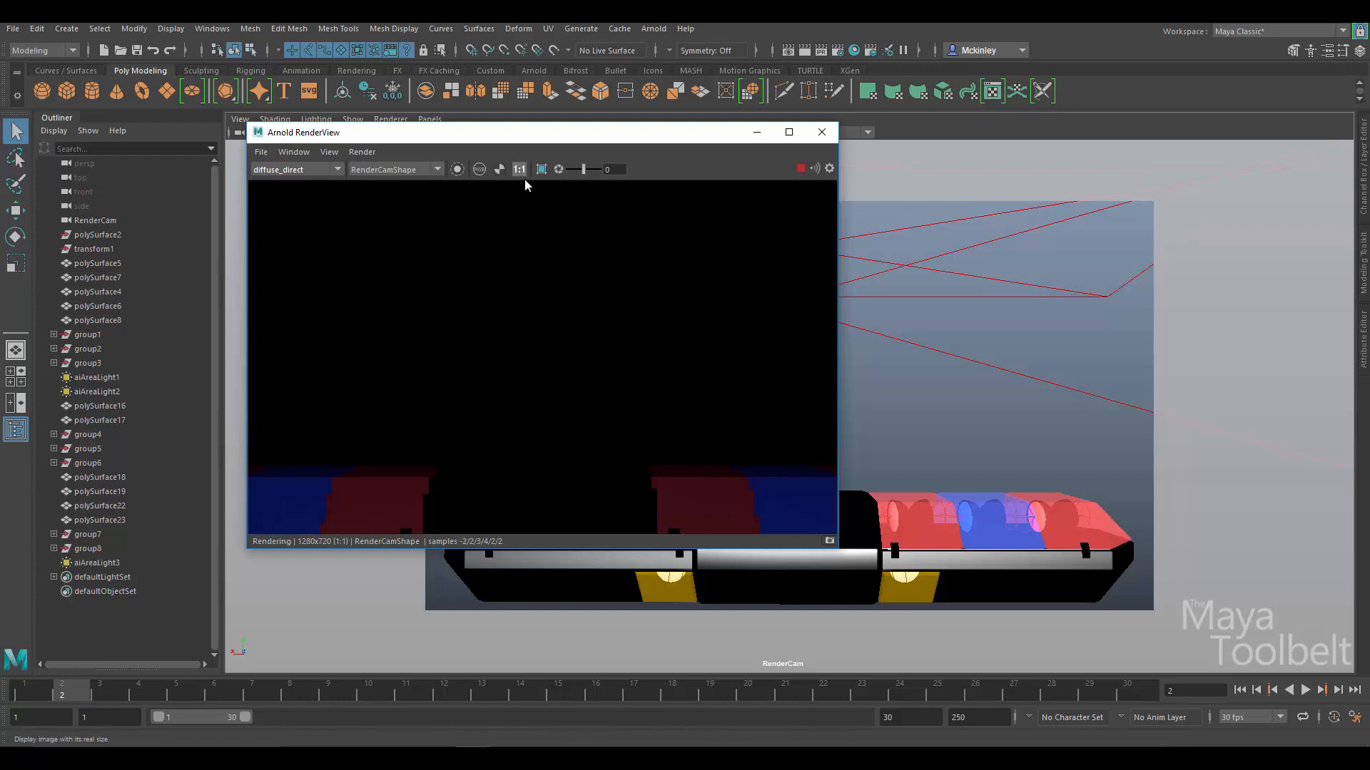
Step: Set the RenderView test resolution to 50% and display the image at its real size
left_click(357, 152)
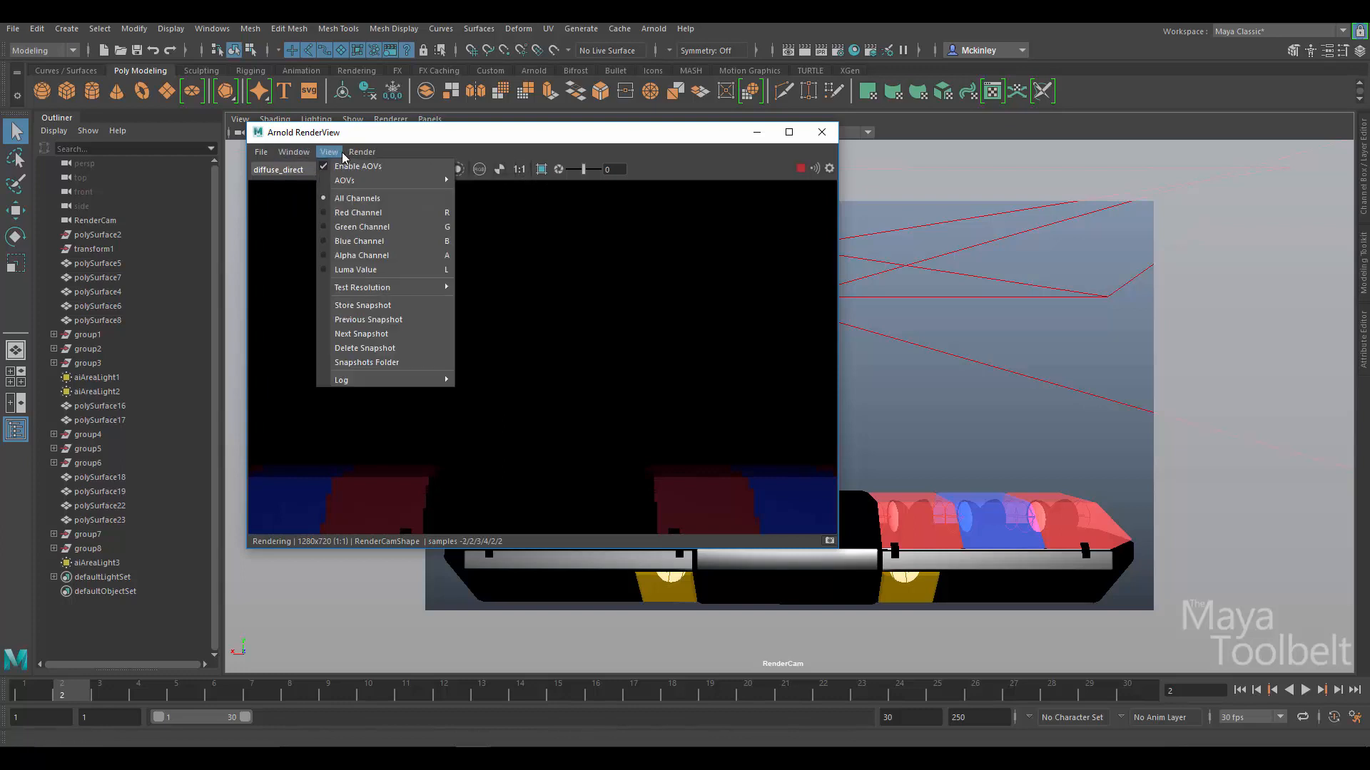
mouse_move(330, 156)
mouse_move(396, 288)
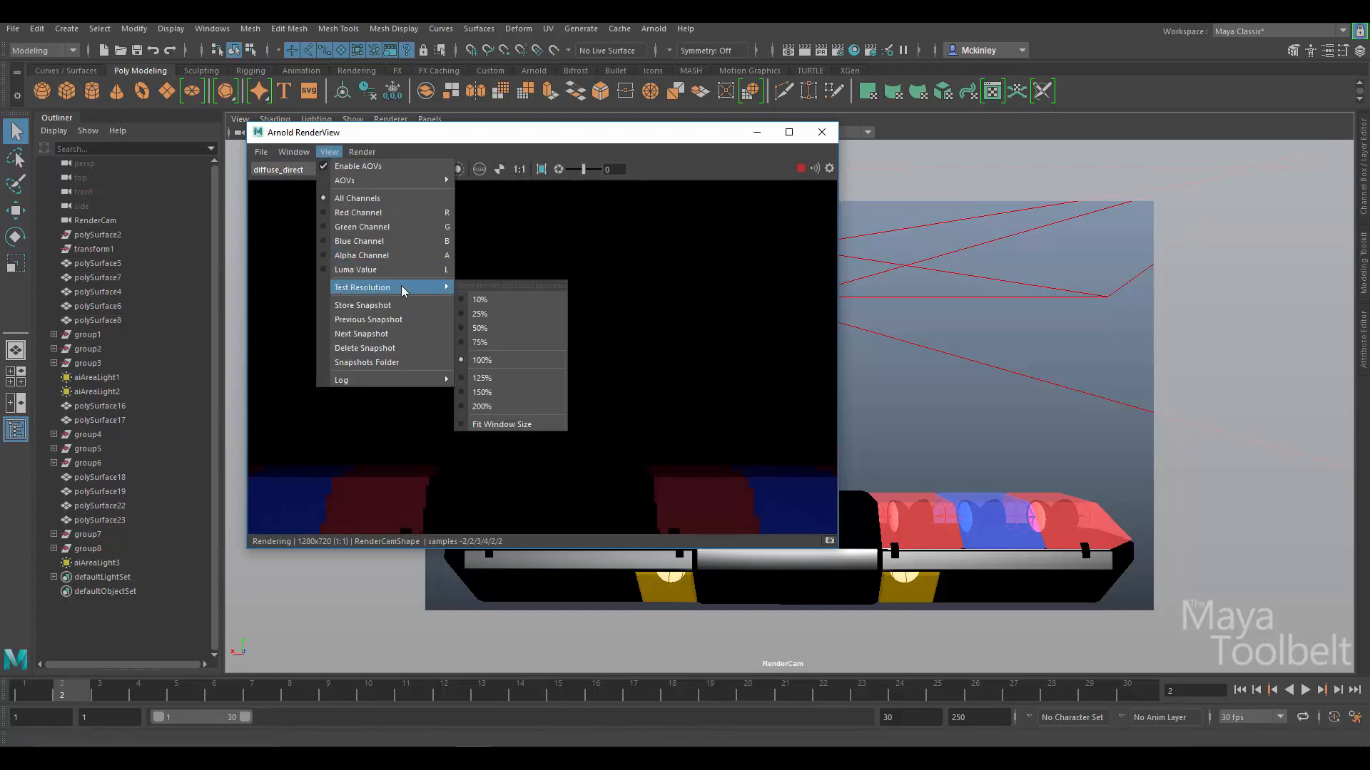
left_click(485, 328)
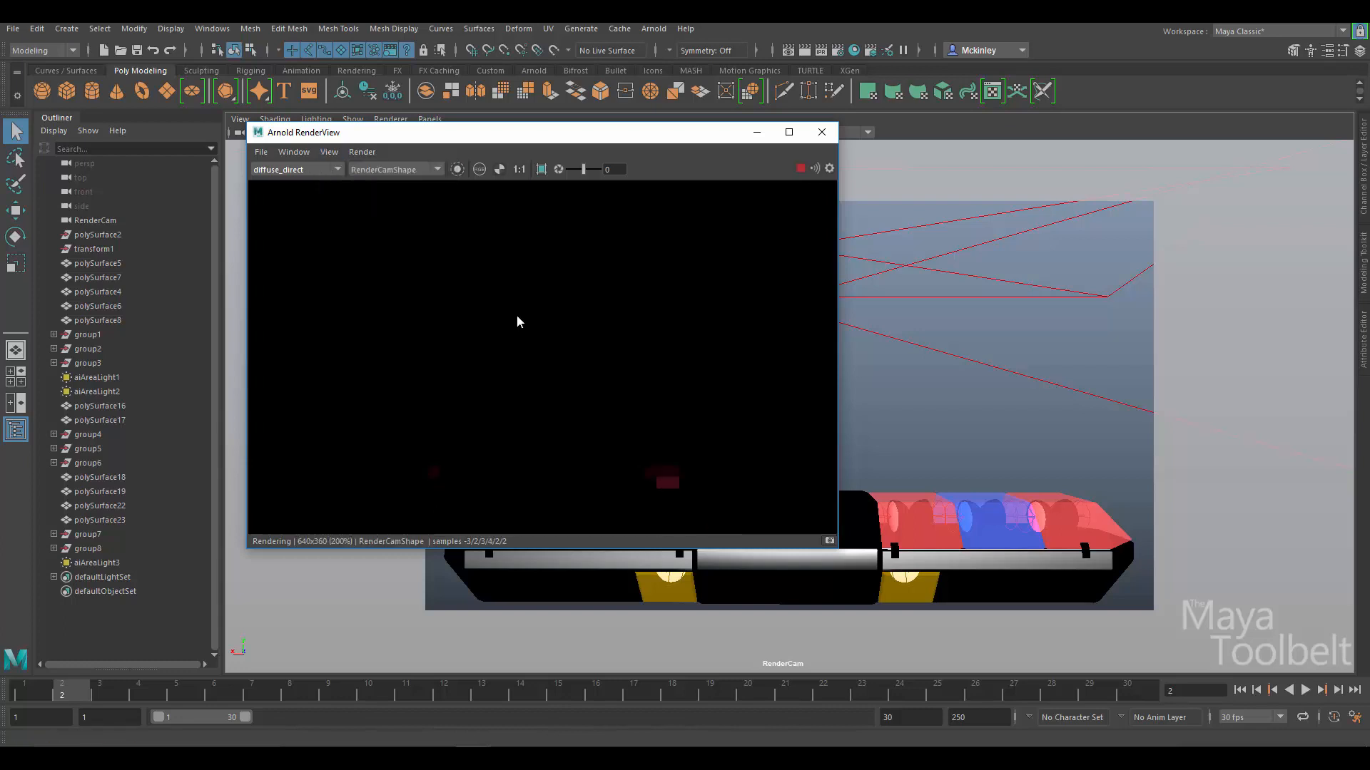
left_click(519, 169)
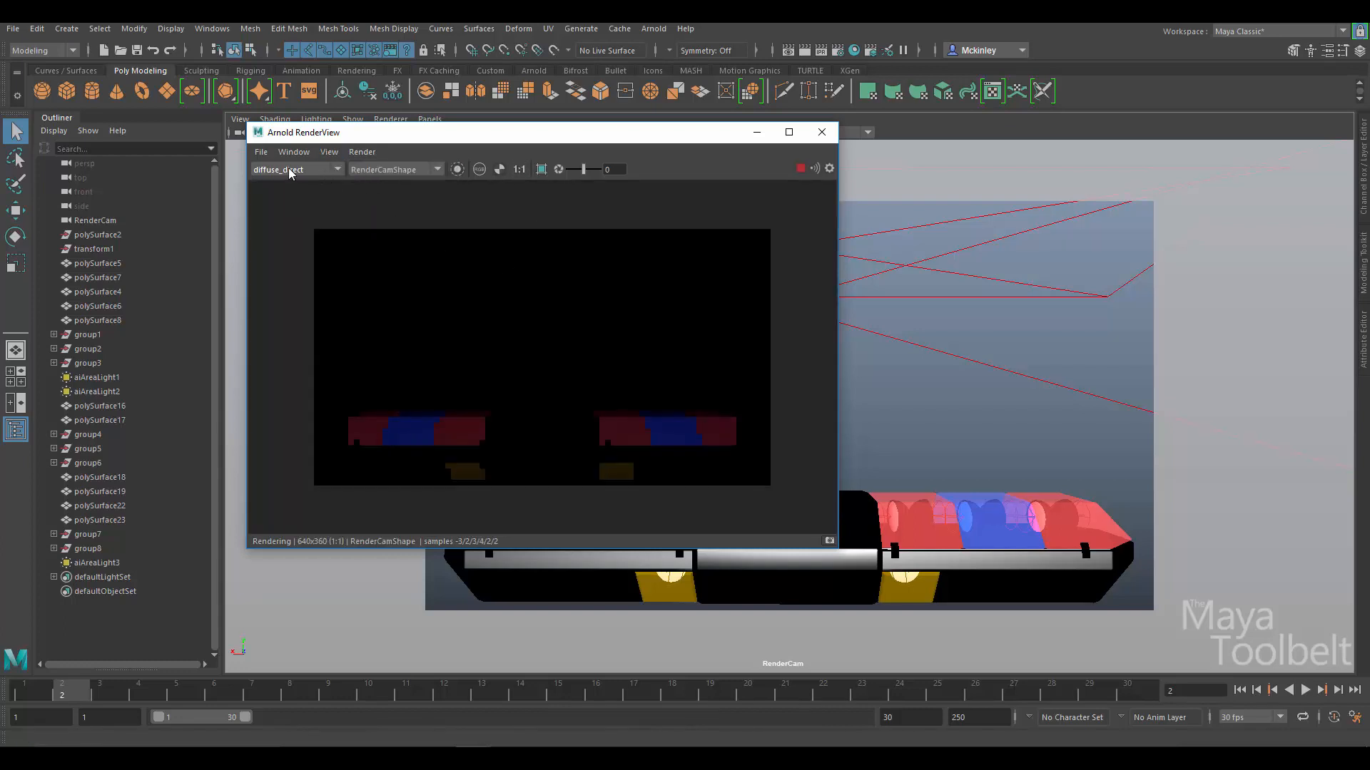
Step: Examine the emission, indirect, specular, specular_direct and specular_indirect AOVs of the police light render in turn
left_click(311, 169)
left_click(285, 200)
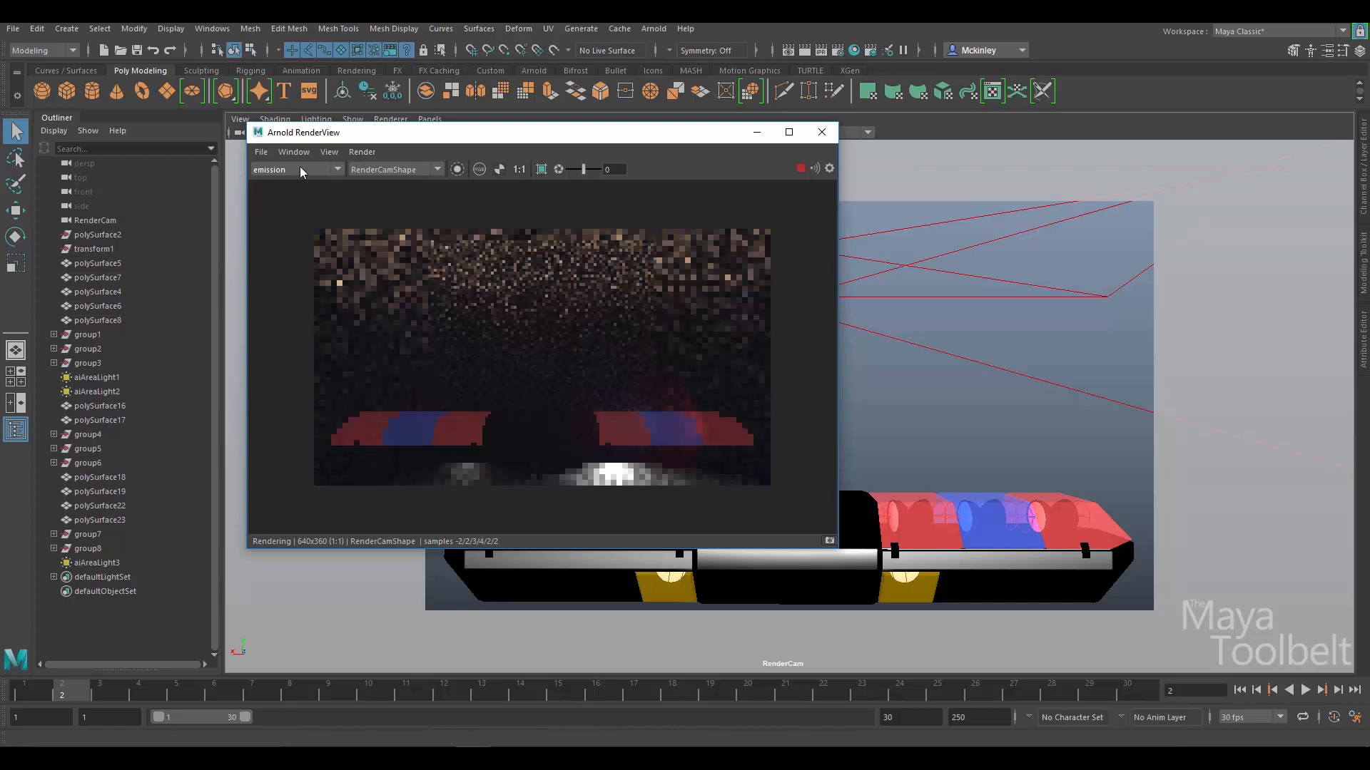
left_click(299, 168)
left_click(275, 210)
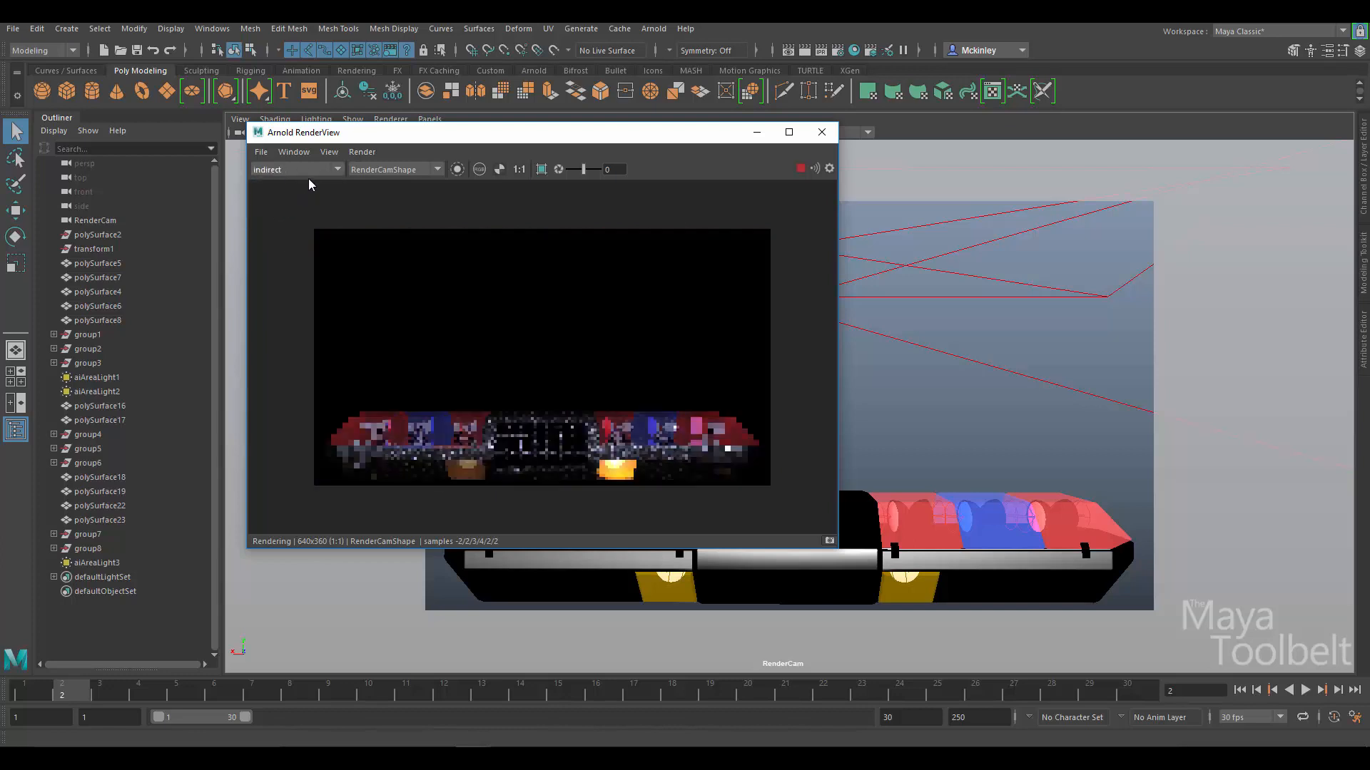
left_click(299, 170)
left_click(281, 219)
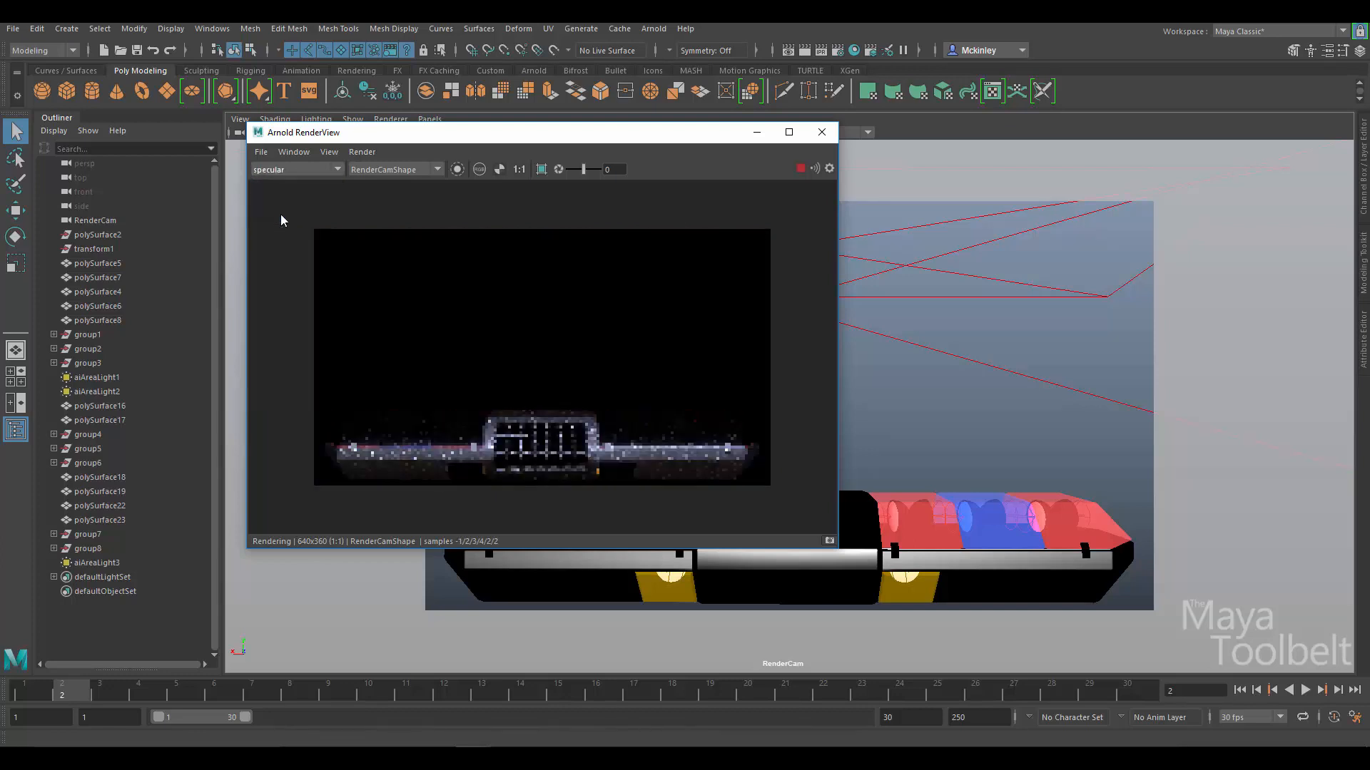
left_click(298, 170)
left_click(294, 229)
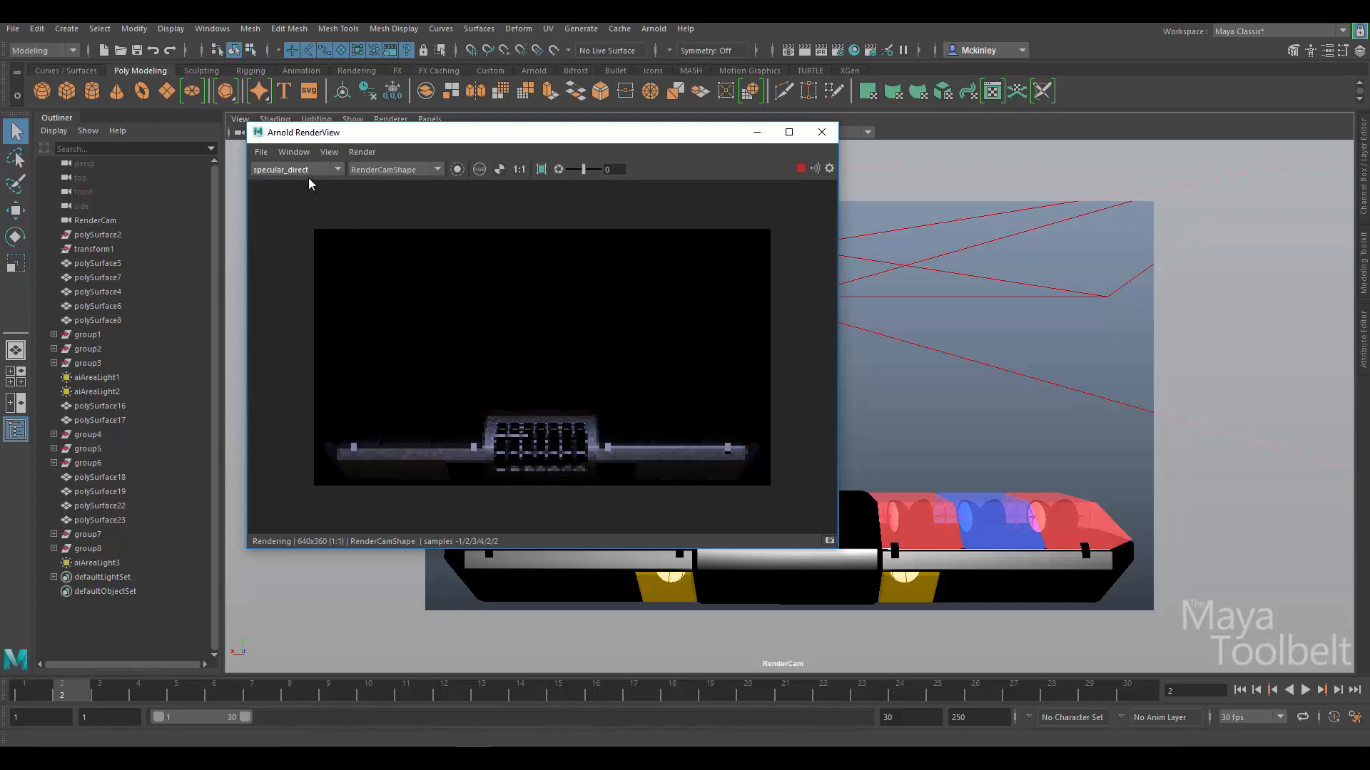
left_click(303, 169)
left_click(306, 239)
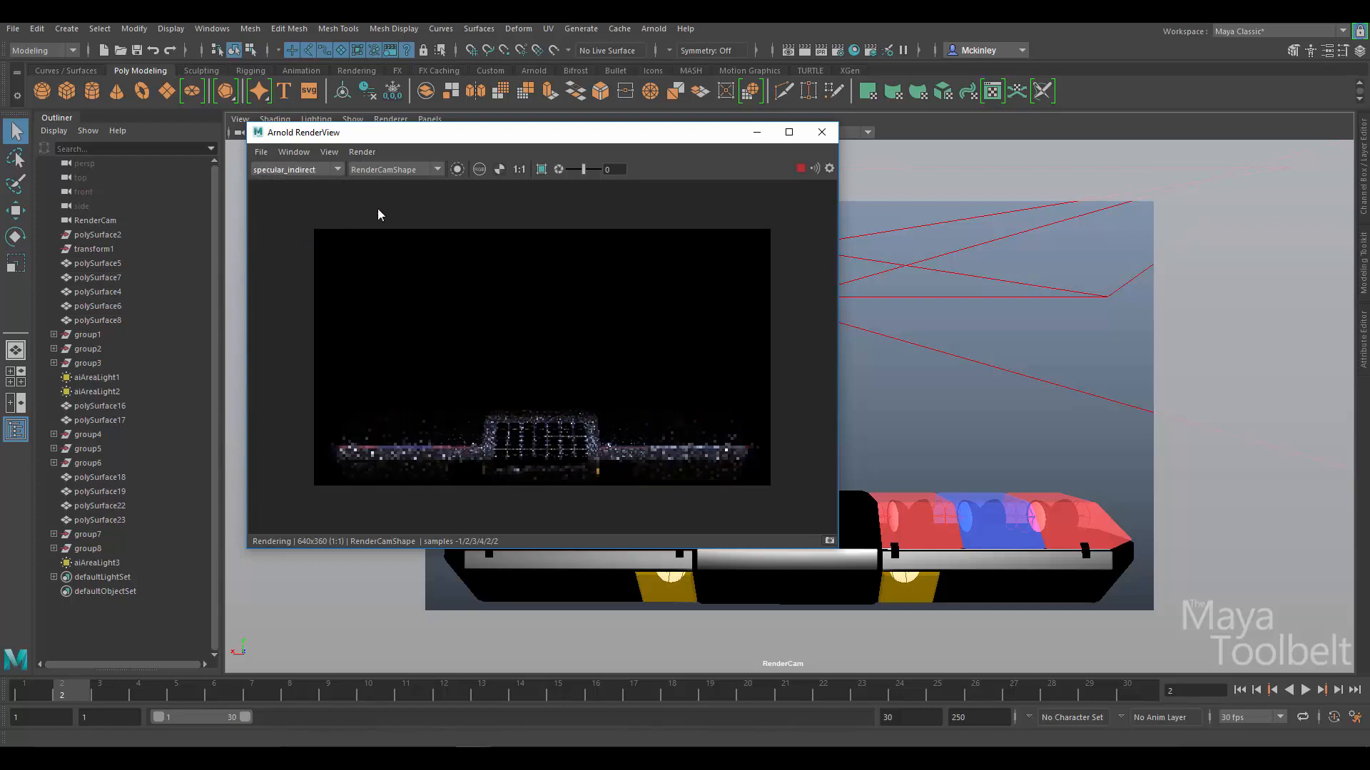
Step: Compare the diffuse_direct AOV with the Beauty render, and bring up the emission AOV
left_click(298, 170)
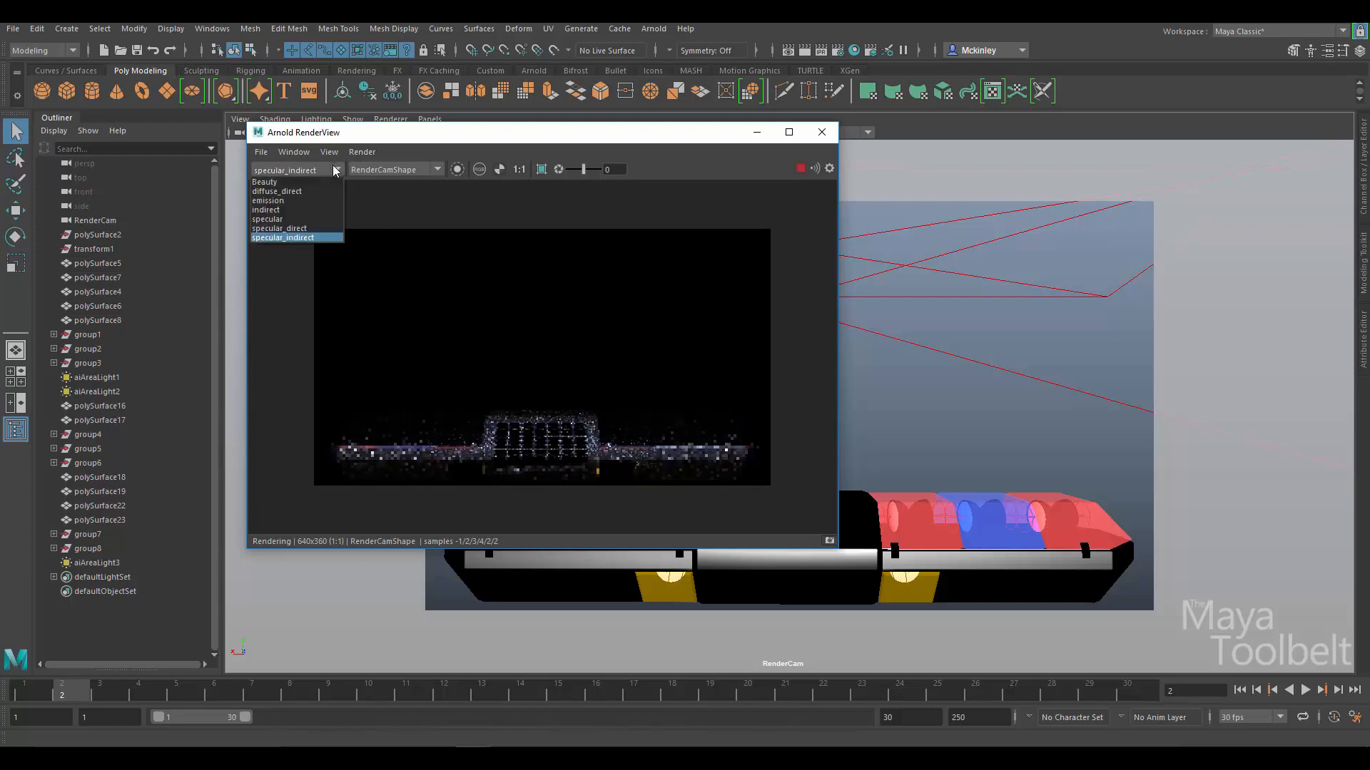
left_click(281, 191)
left_click(285, 172)
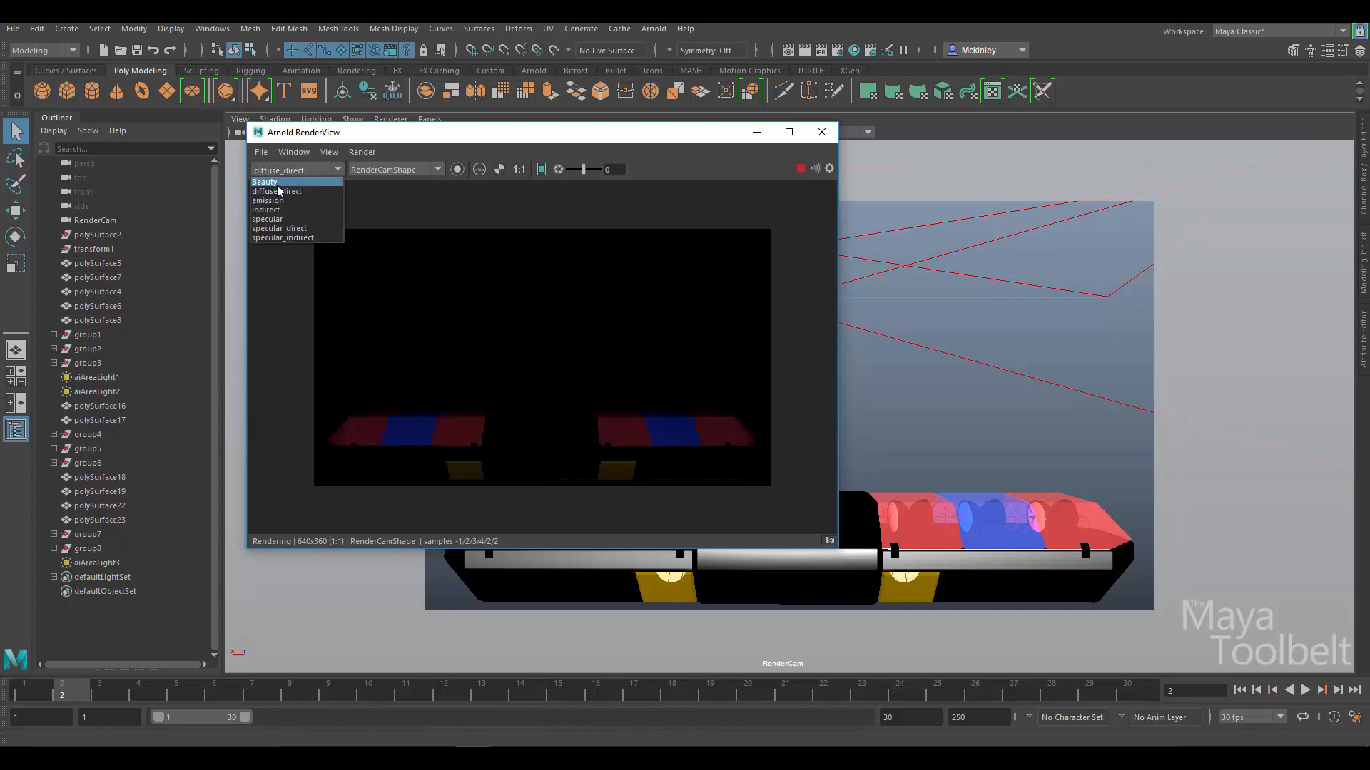
left_click(278, 184)
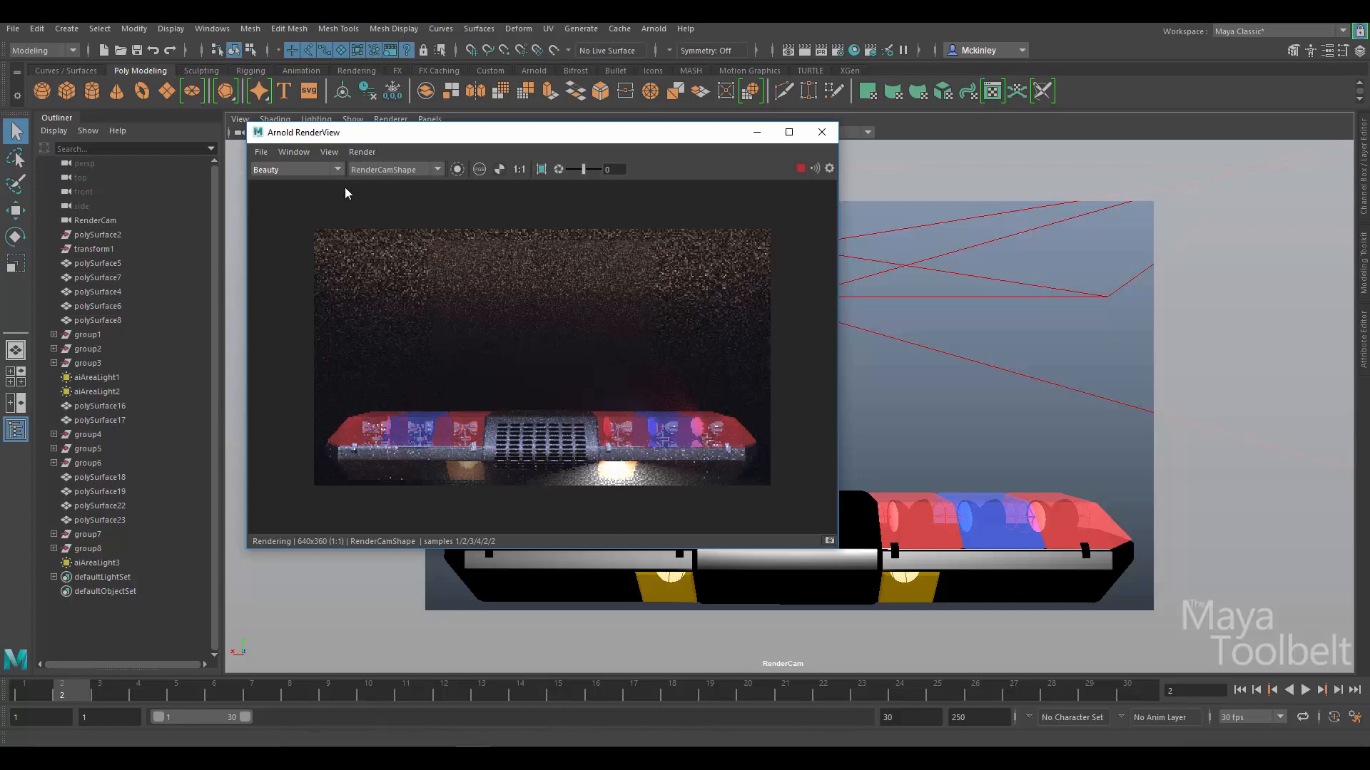
left_click(331, 169)
left_click(276, 202)
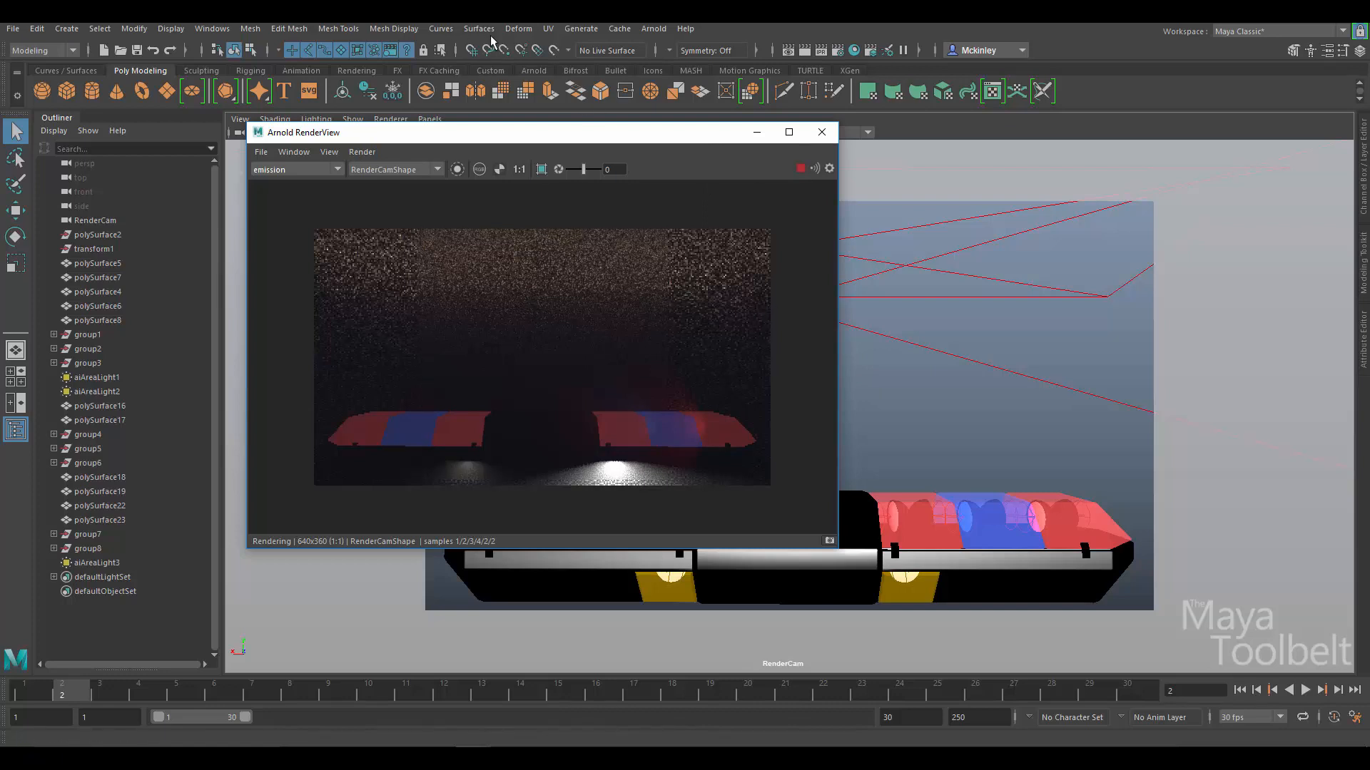
Step: Switch Maya to the Rendering menu set and check the camera choice in the Render Sequence options, leaving without rendering
left_click(36, 54)
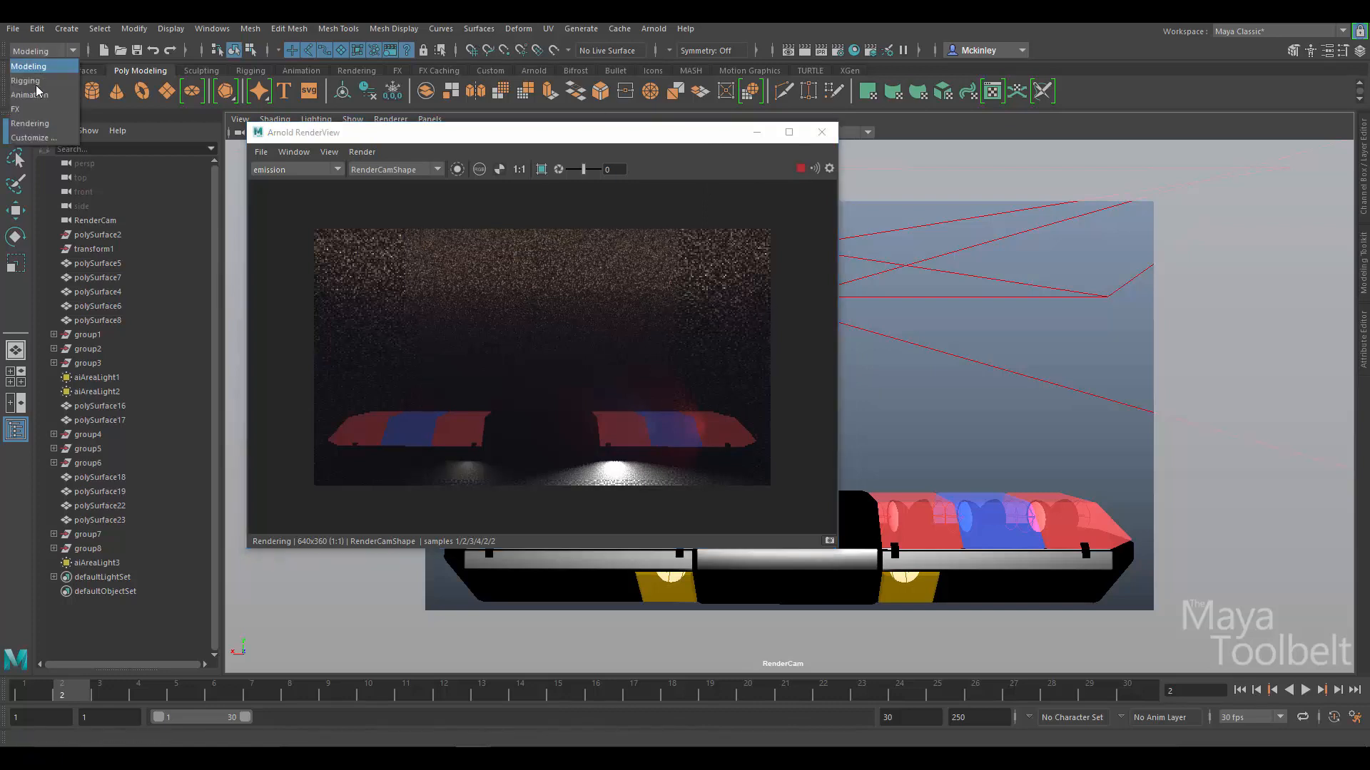
left_click(36, 118)
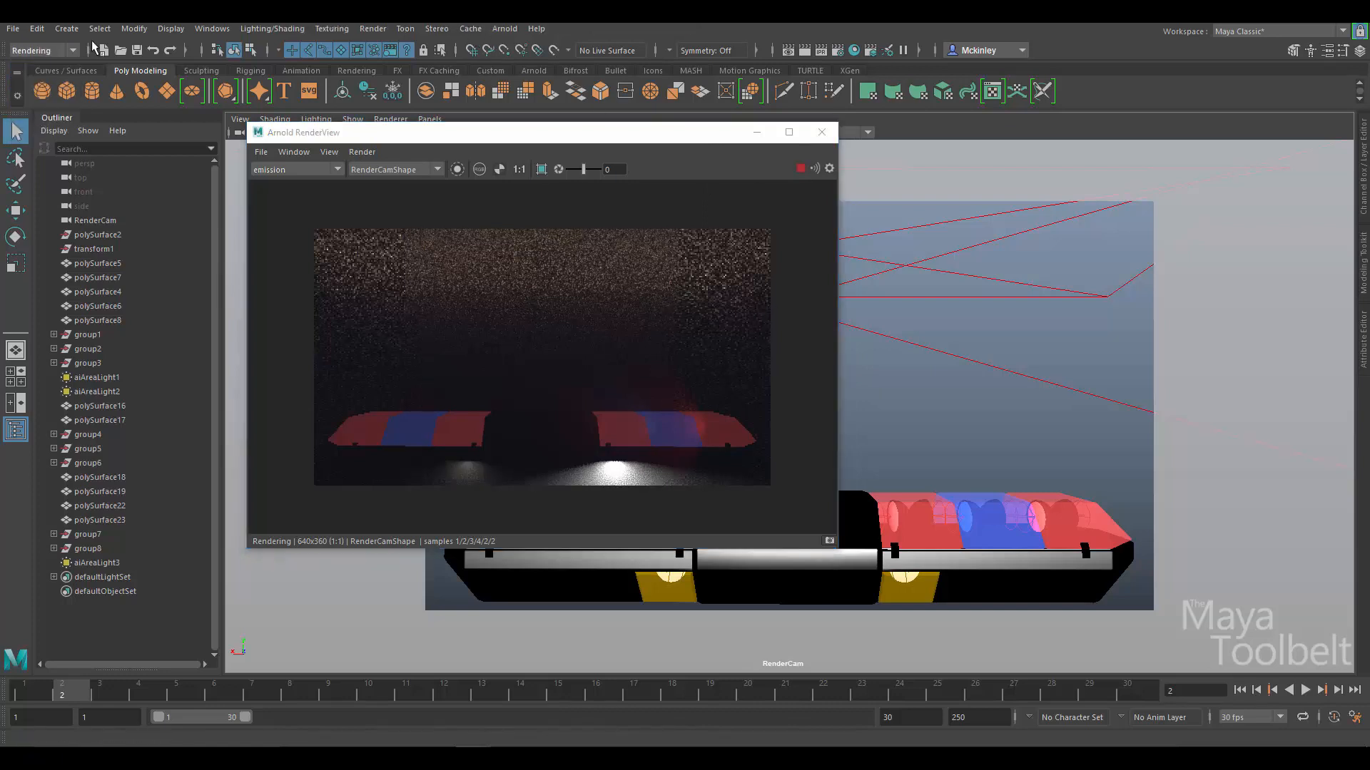
left_click(373, 29)
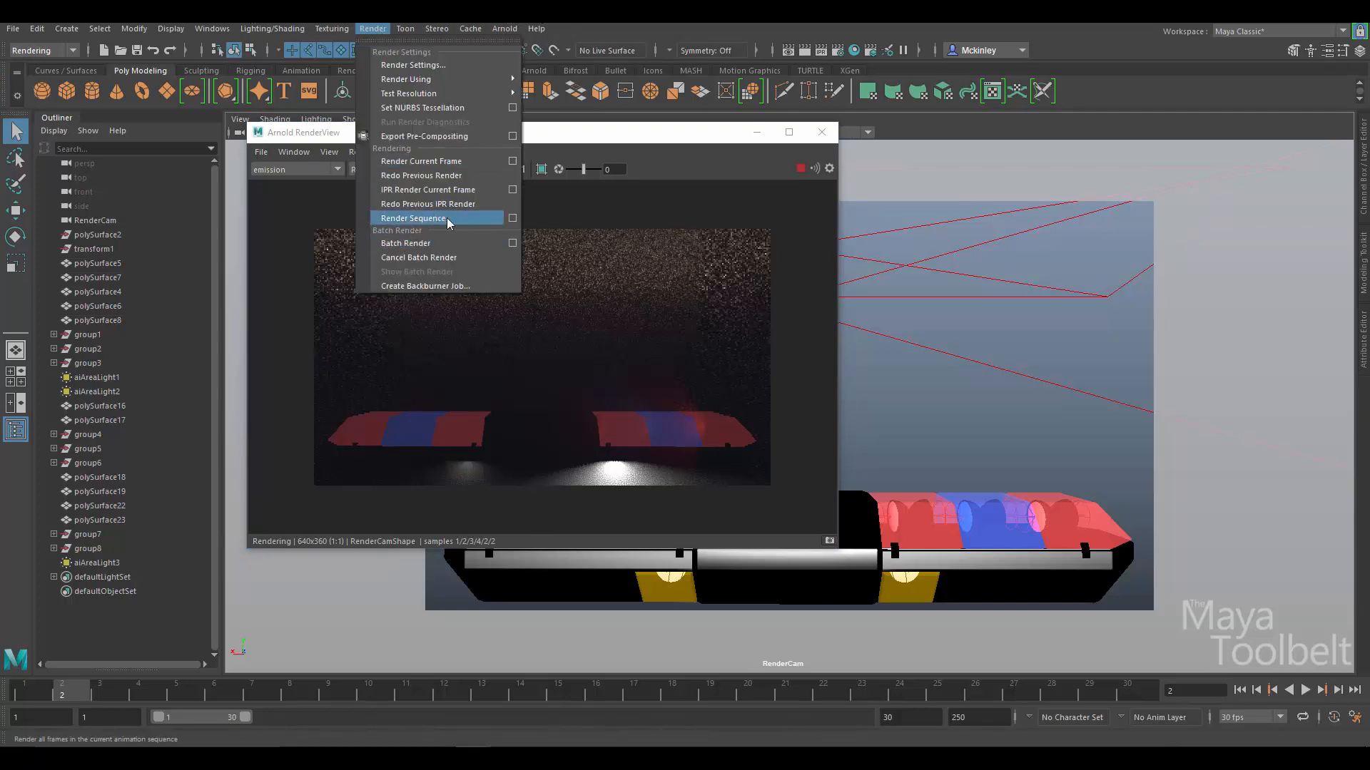
left_click(513, 218)
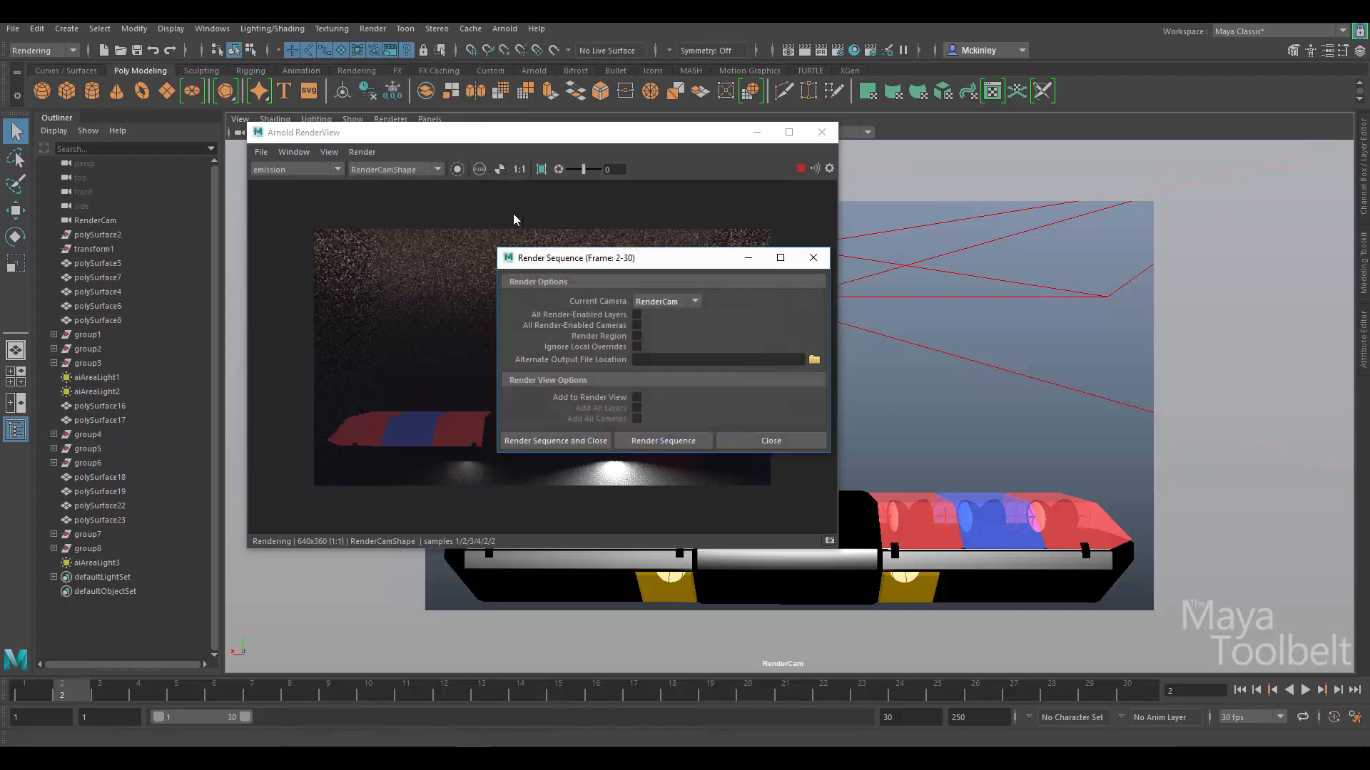
left_click(677, 302)
left_click(791, 445)
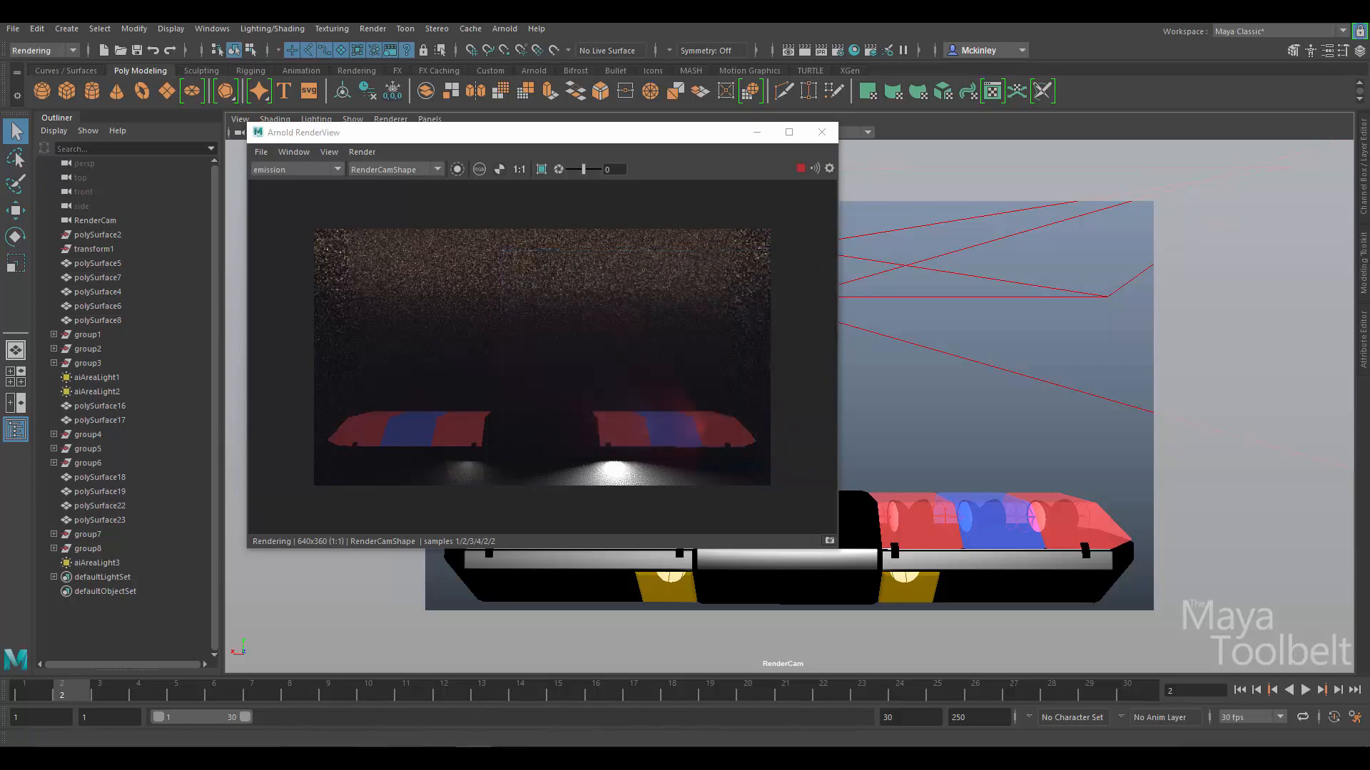
Step: Switch to File Explorer and inspect the rendered EXR frames in the indirect folder of the CDT images directory
left_click(368, 759)
double_click(386, 255)
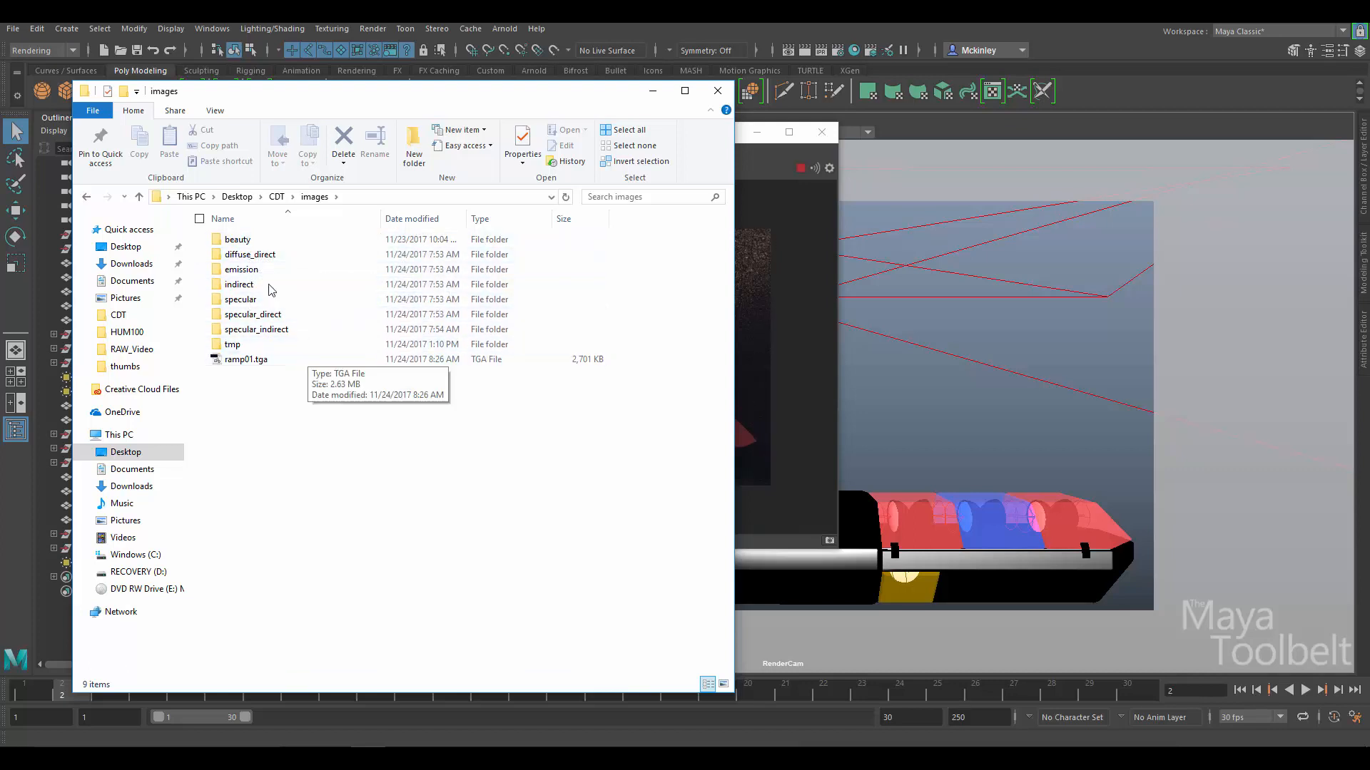
left_click(259, 288)
double_click(260, 288)
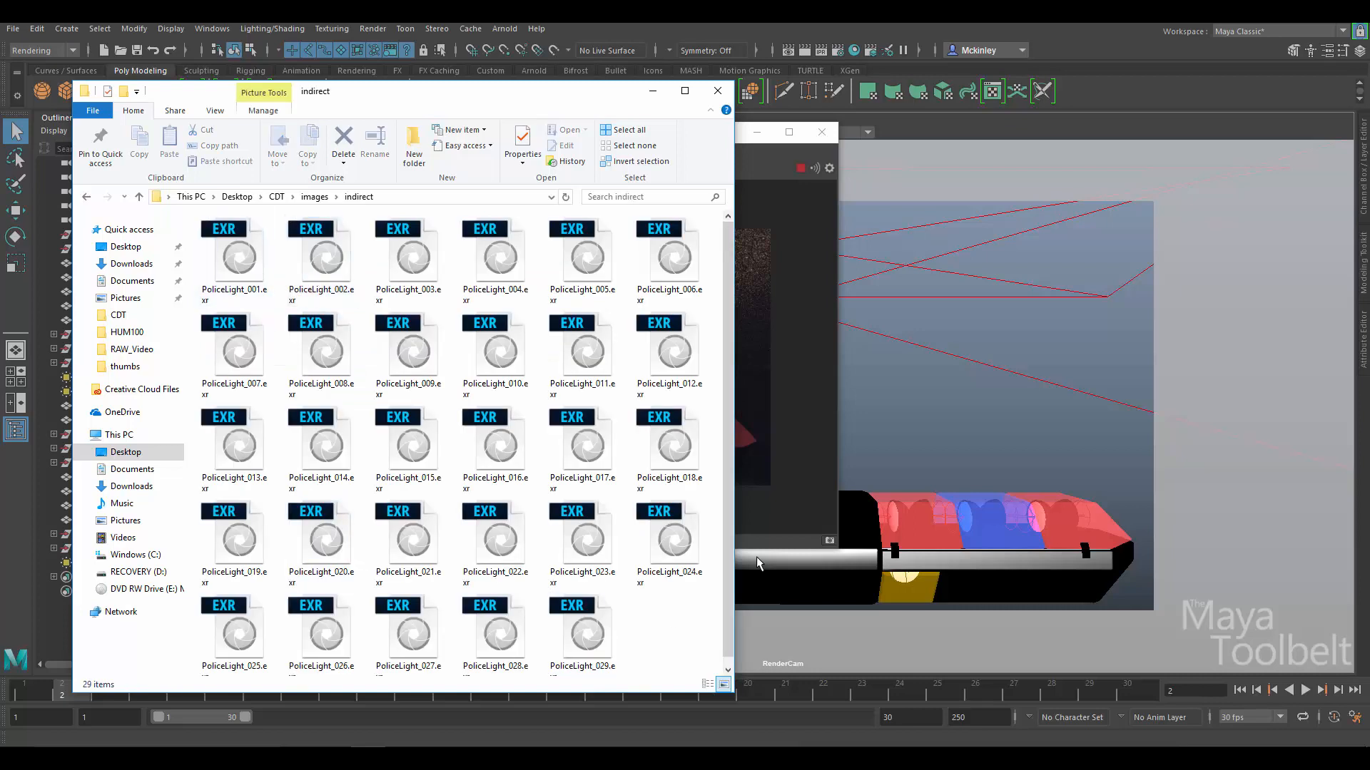
scroll(722, 626, "down", 1)
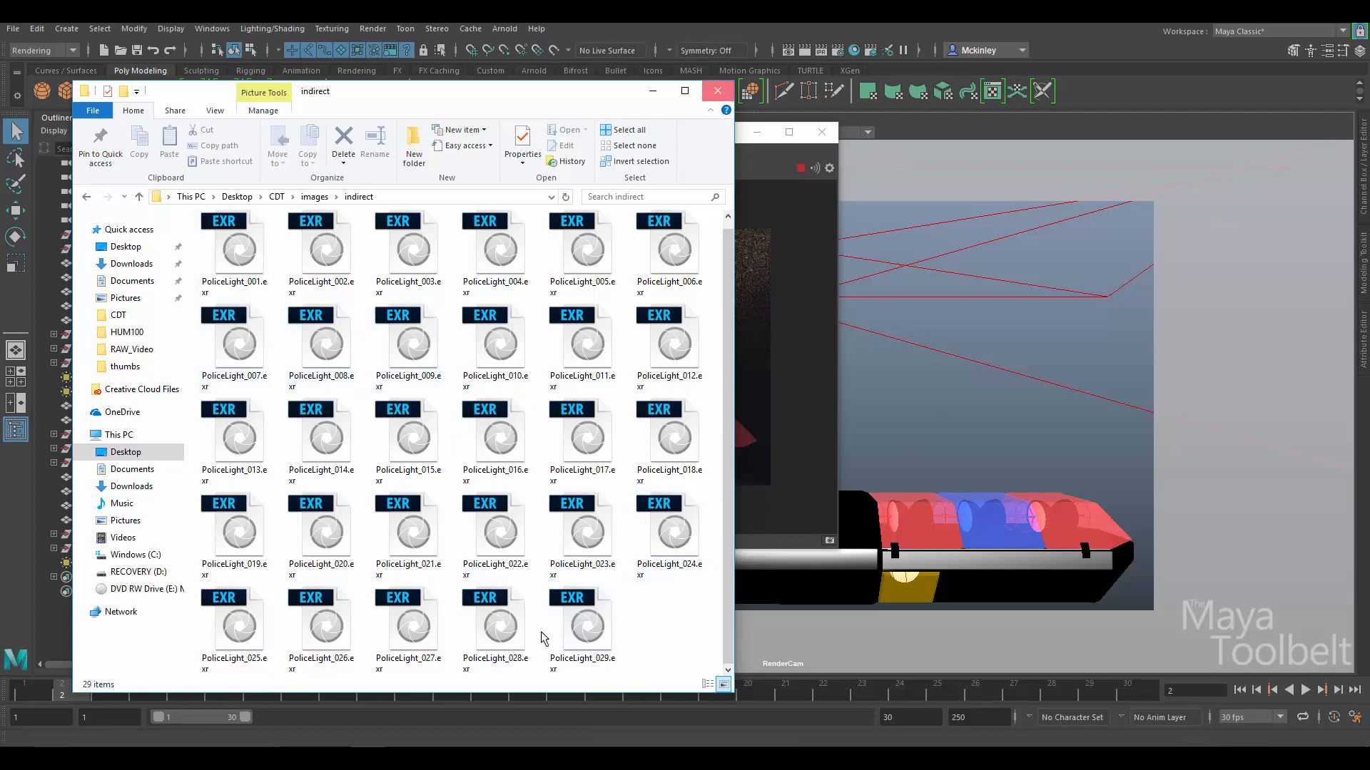
Step: Stop the running Arnold render in Maya and switch to the empty Natron project
left_click(542, 758)
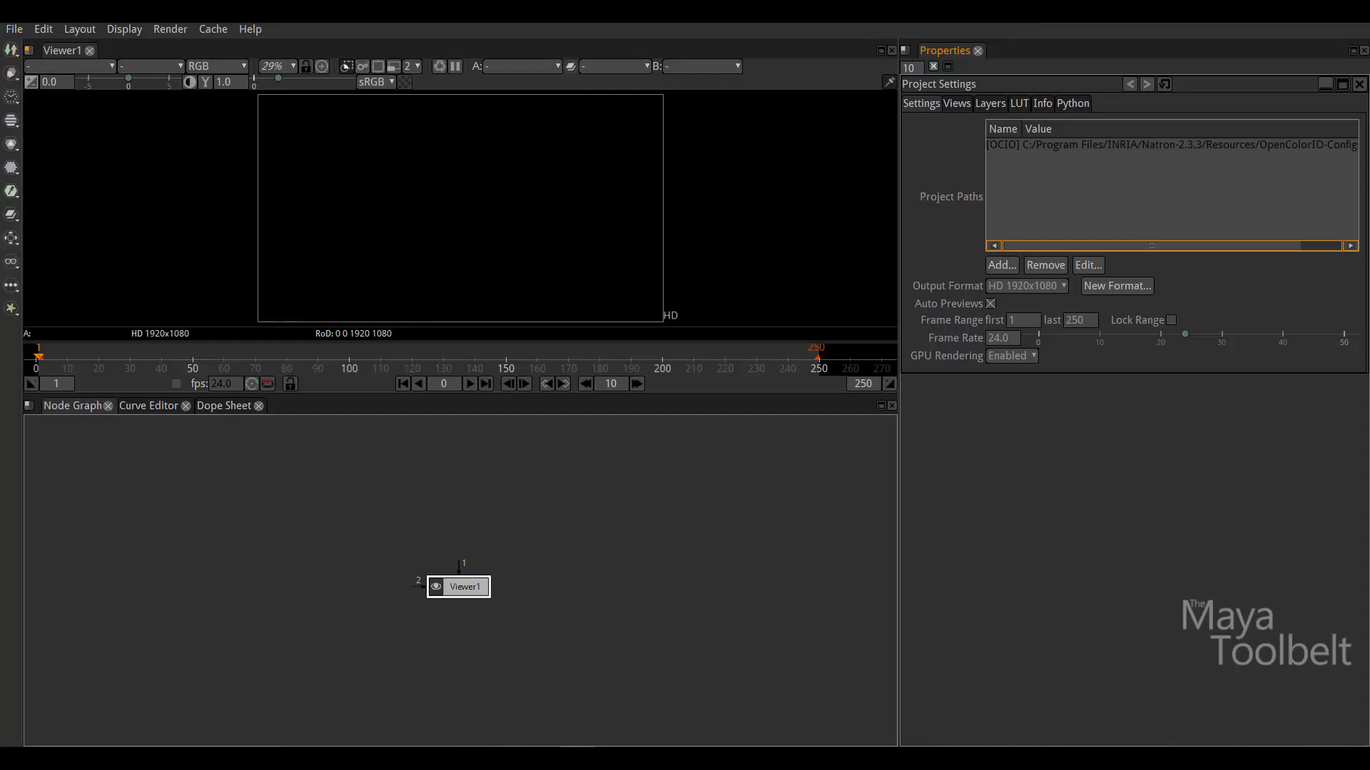
mouse_move(495, 730)
left_click(556, 684)
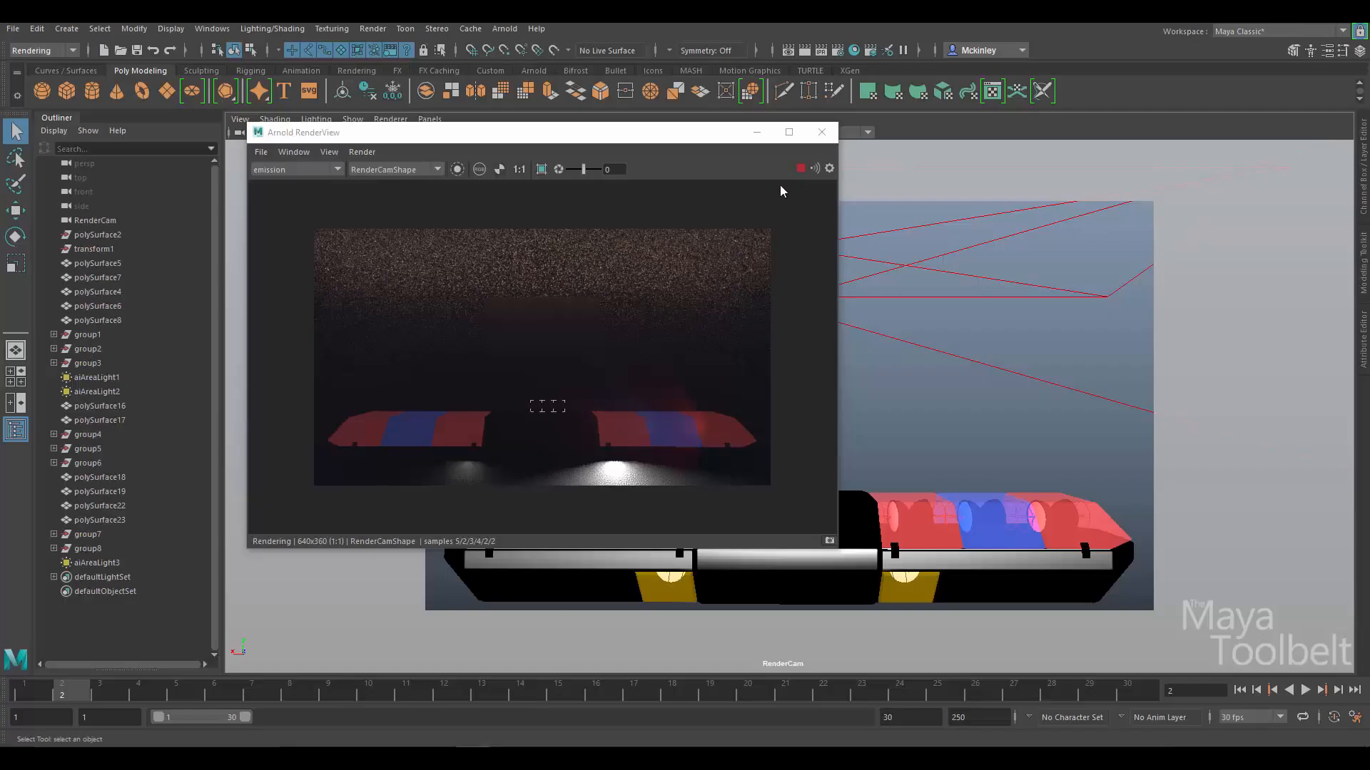
left_click(800, 168)
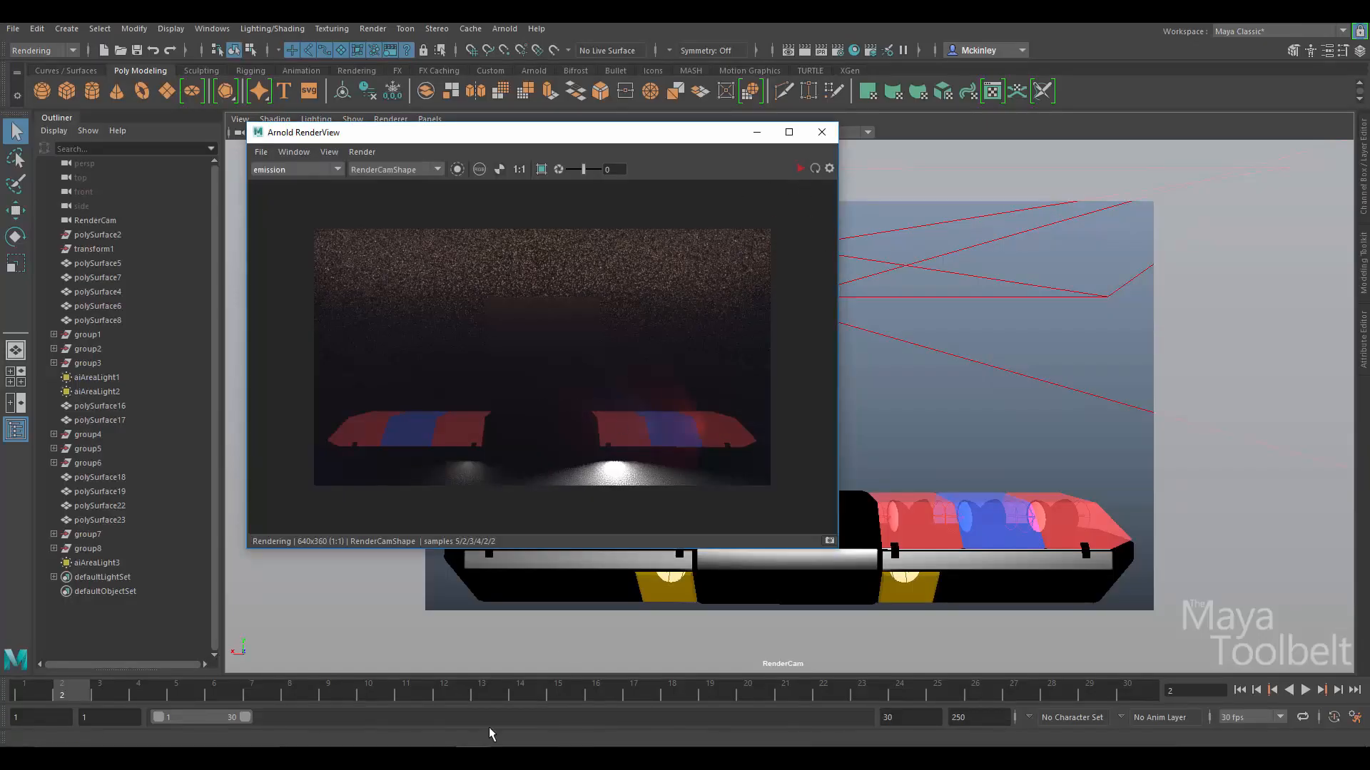
mouse_move(492, 731)
left_click(552, 551)
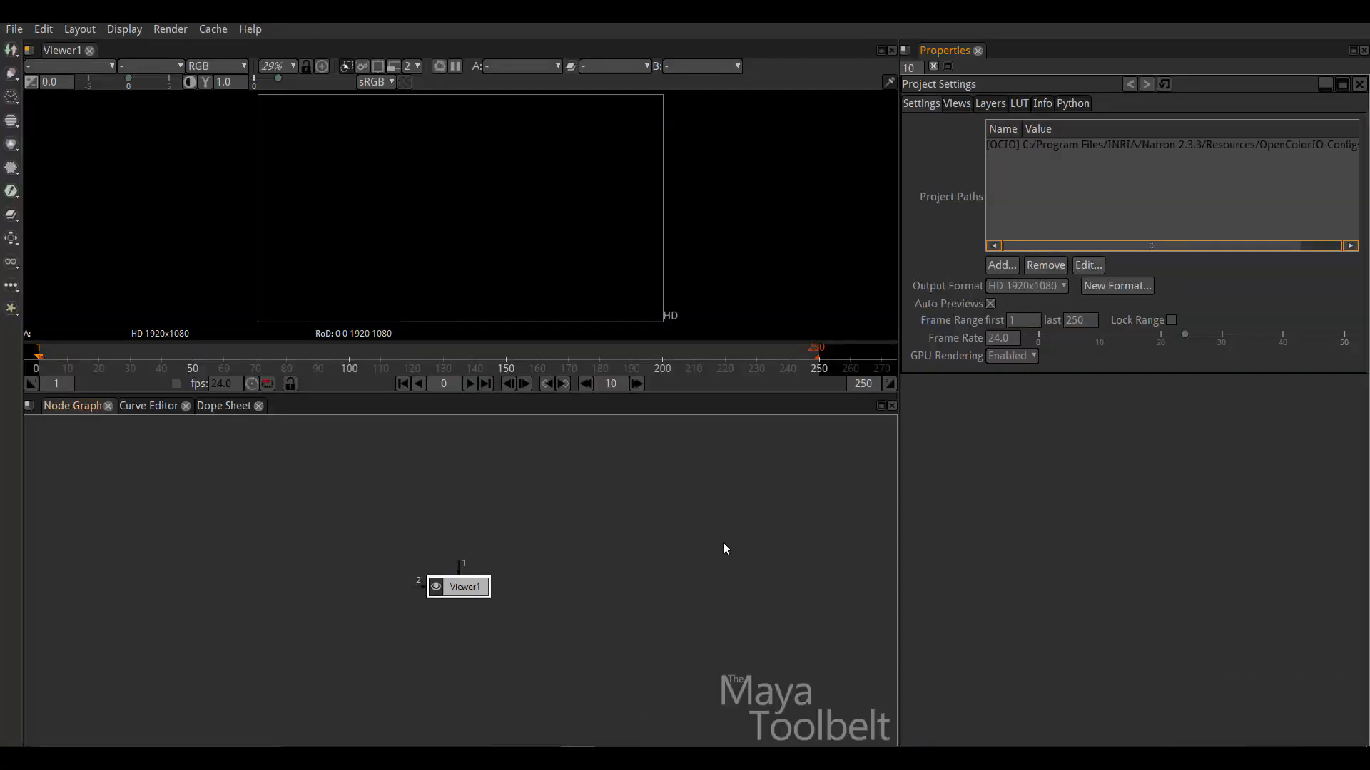
Step: Load the beauty folder's PoliceLight_###.exr sequence into a new Read node and place it above Viewer1
left_click_drag(471, 593, 478, 639)
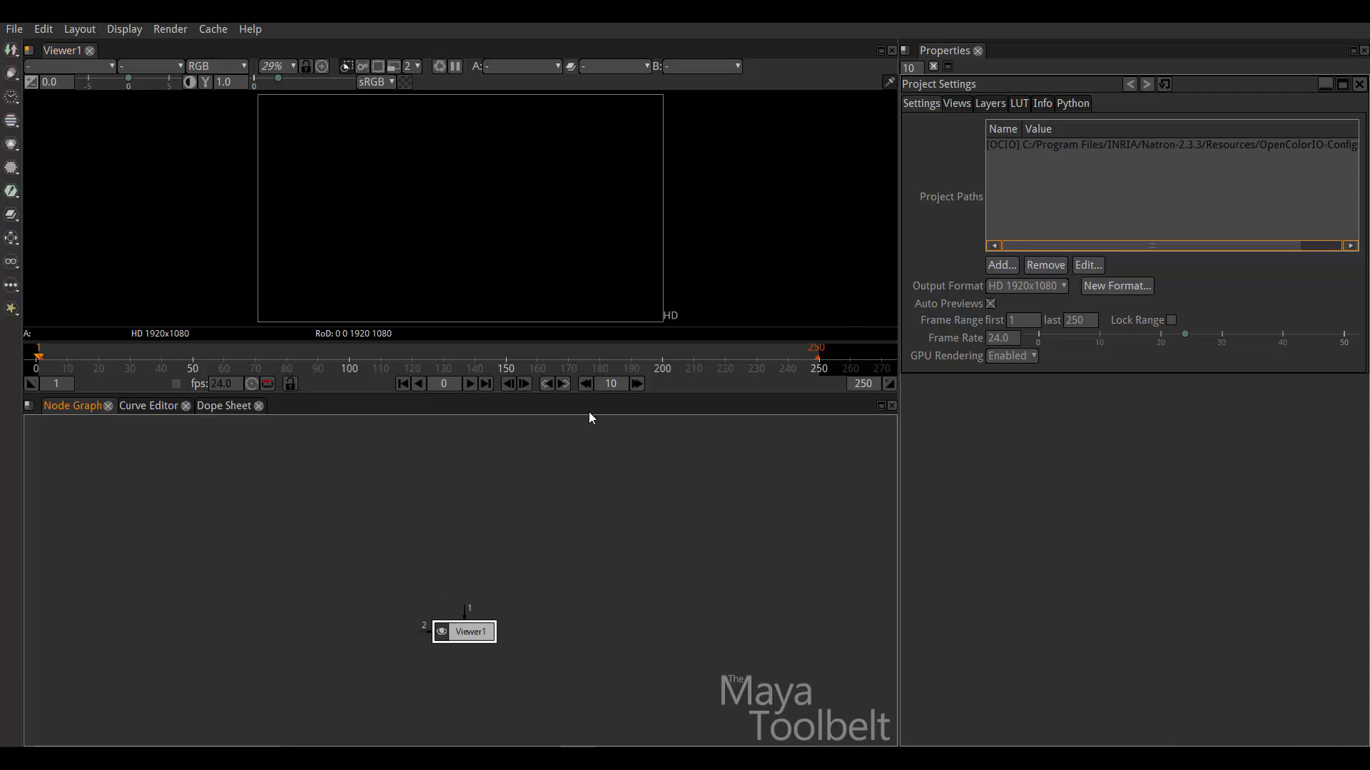
left_click(530, 521)
key("r")
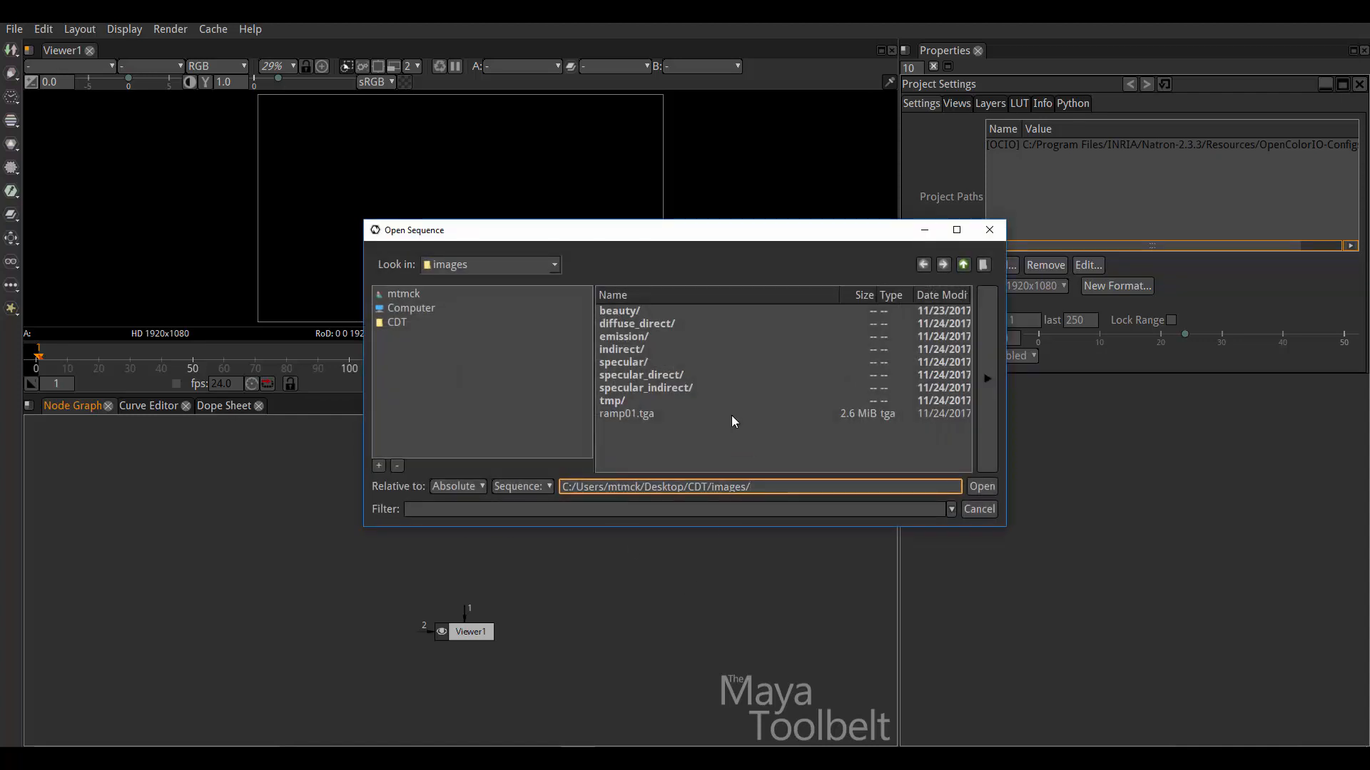
double_click(629, 314)
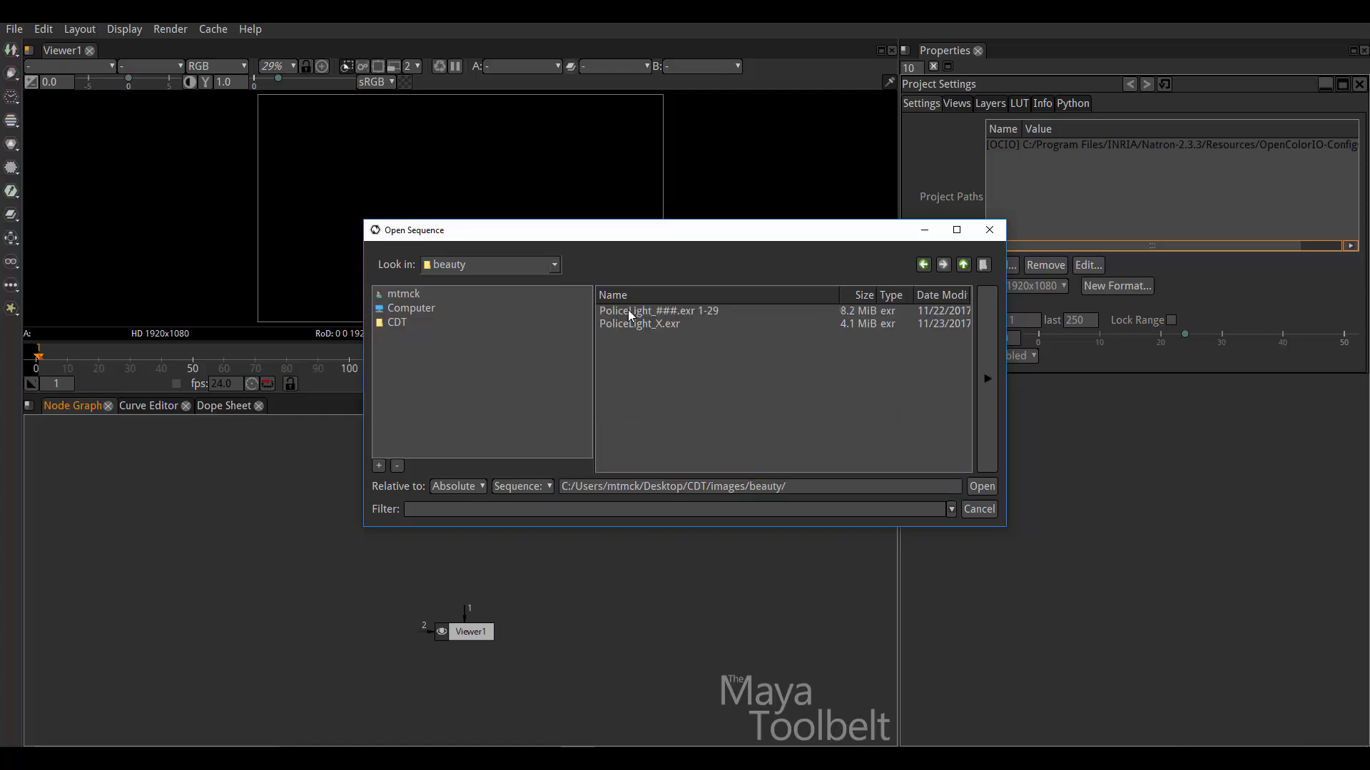
left_click(704, 311)
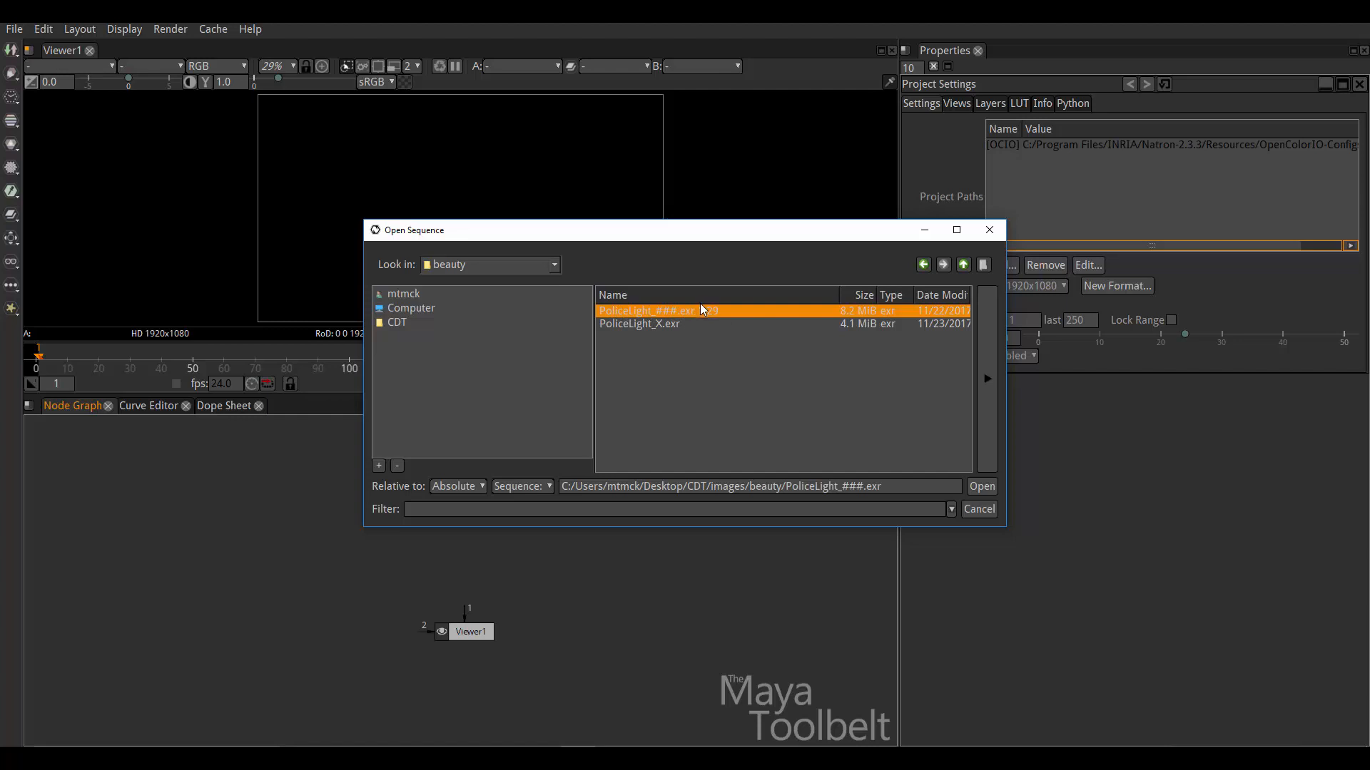
left_click(980, 489)
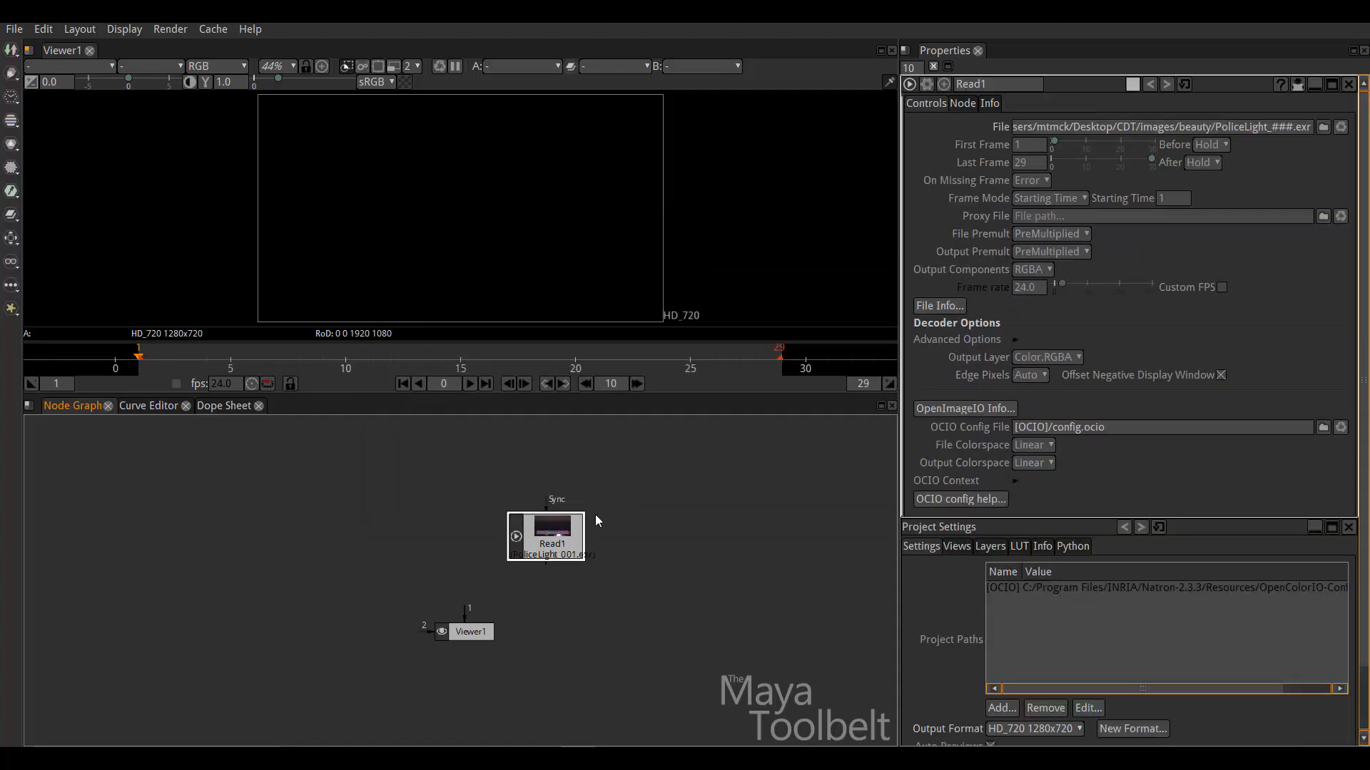
left_click_drag(557, 514, 479, 471)
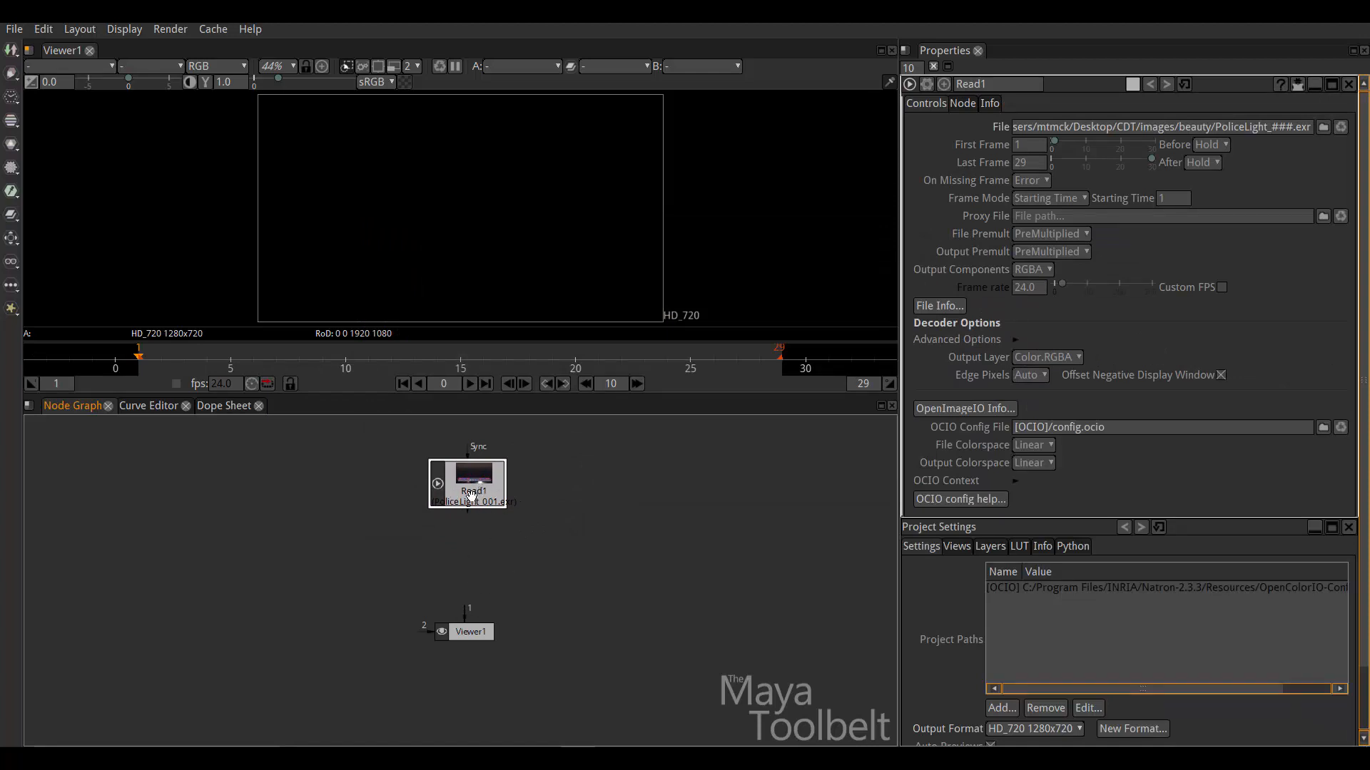
Step: Connect the beauty Read node to input 1 of Viewer1 and line the two nodes up vertically
left_click_drag(565, 564, 499, 499)
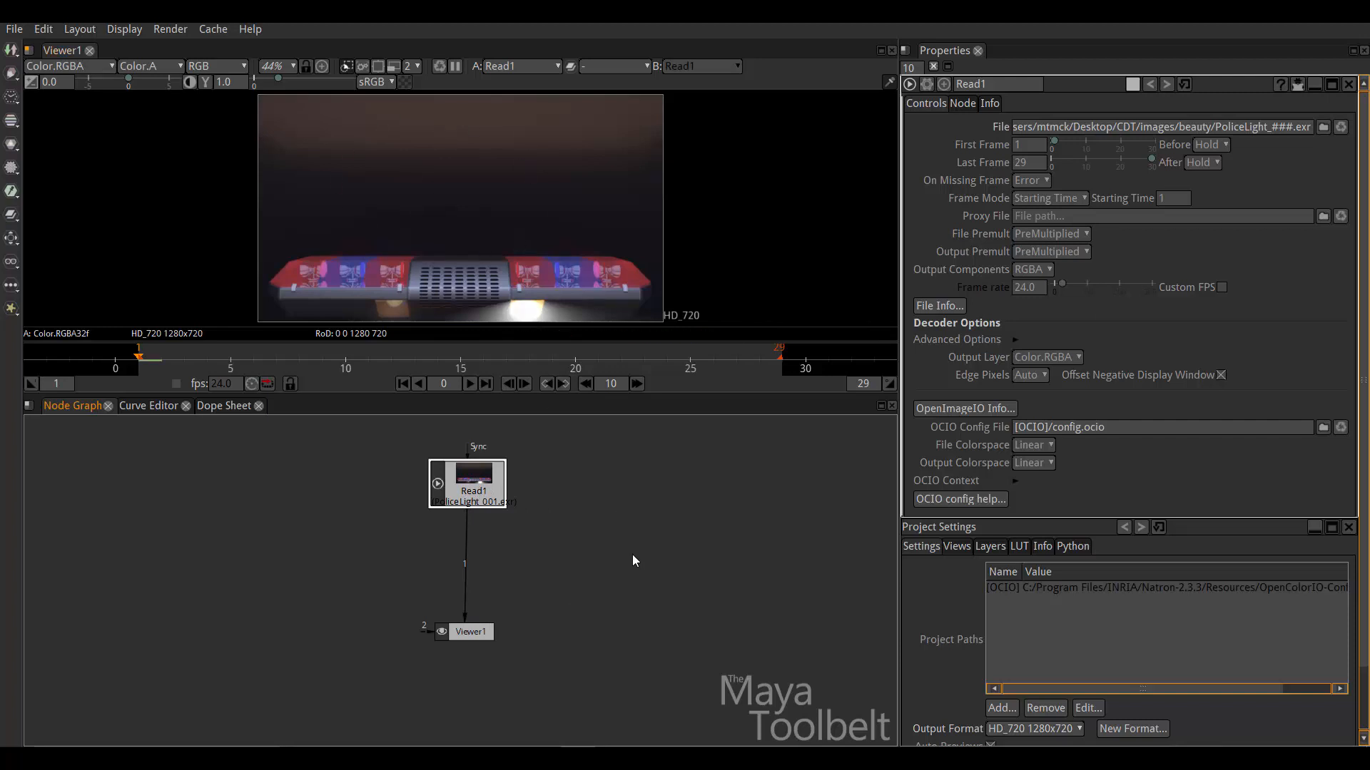
left_click_drag(518, 569, 518, 564)
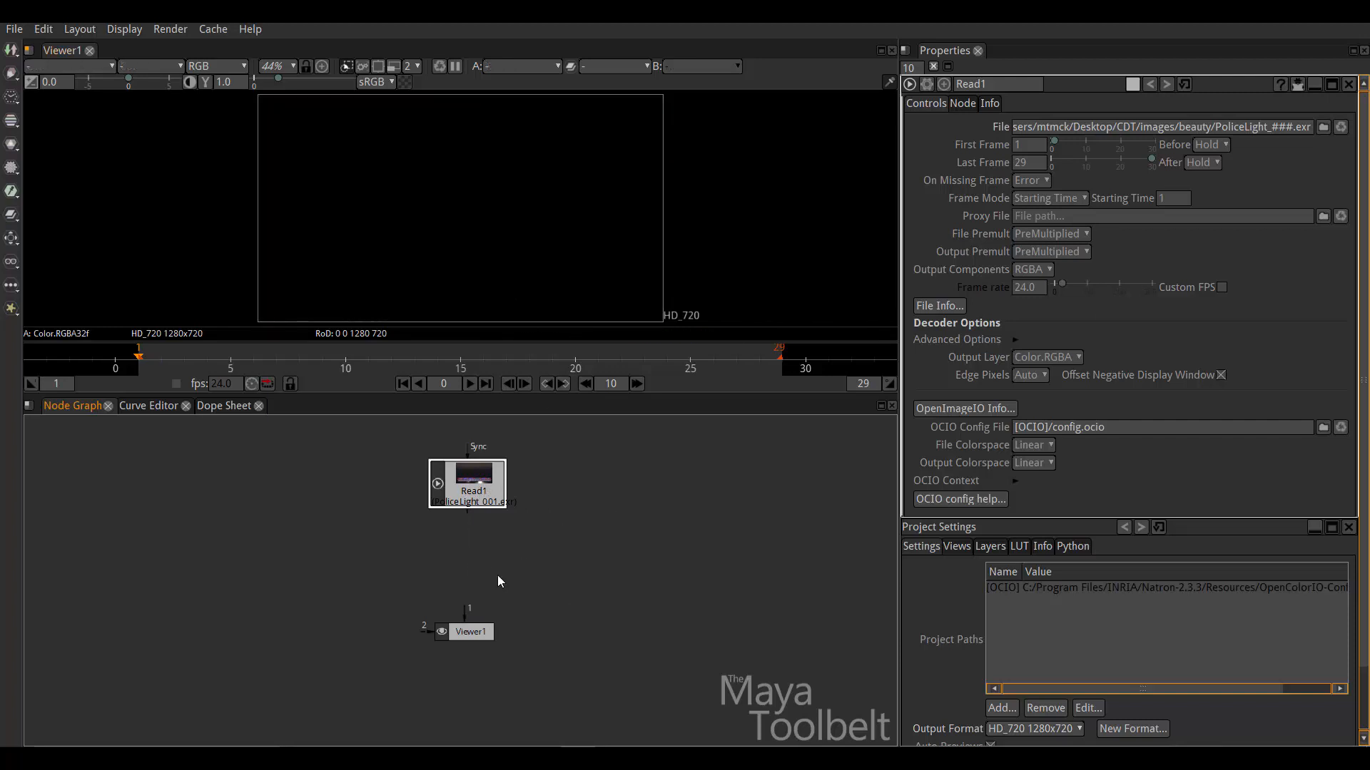
left_click_drag(465, 632, 449, 634)
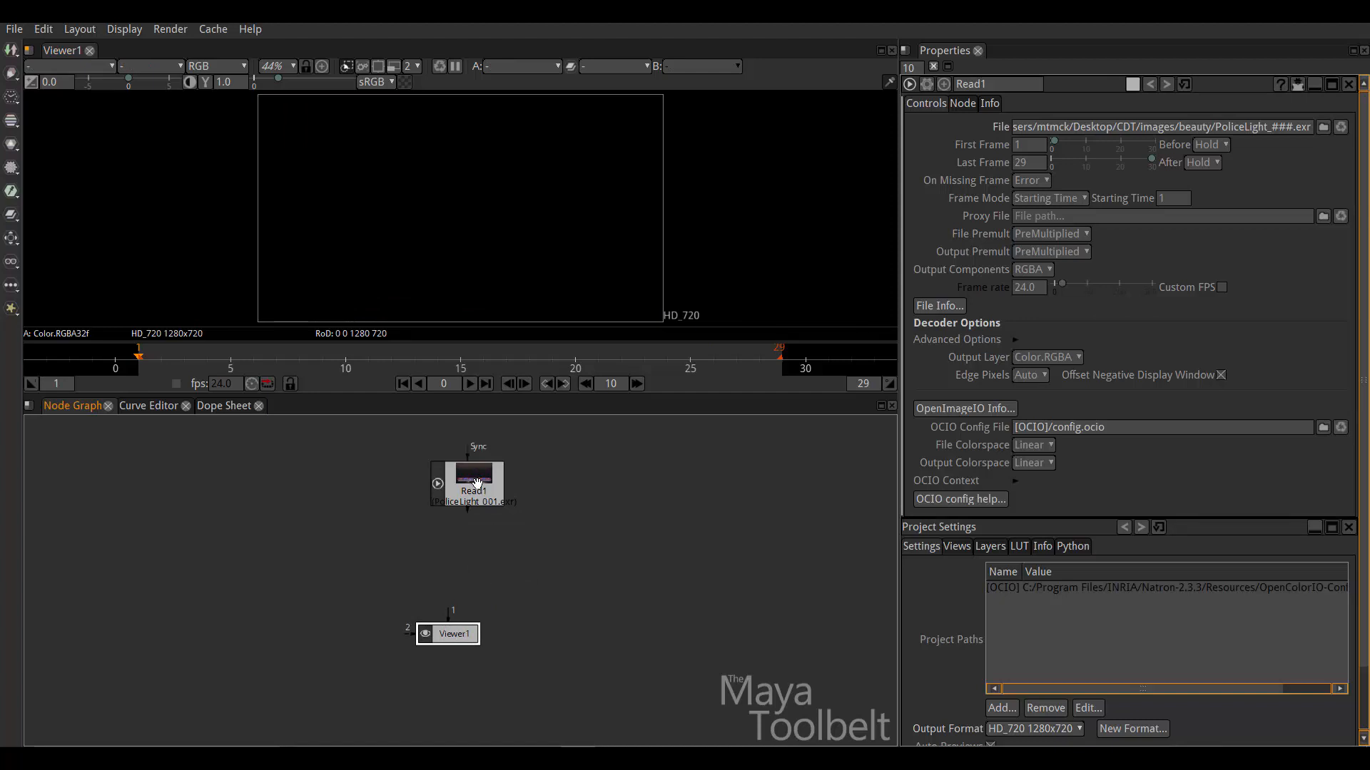
left_click_drag(478, 483, 480, 484)
key("1")
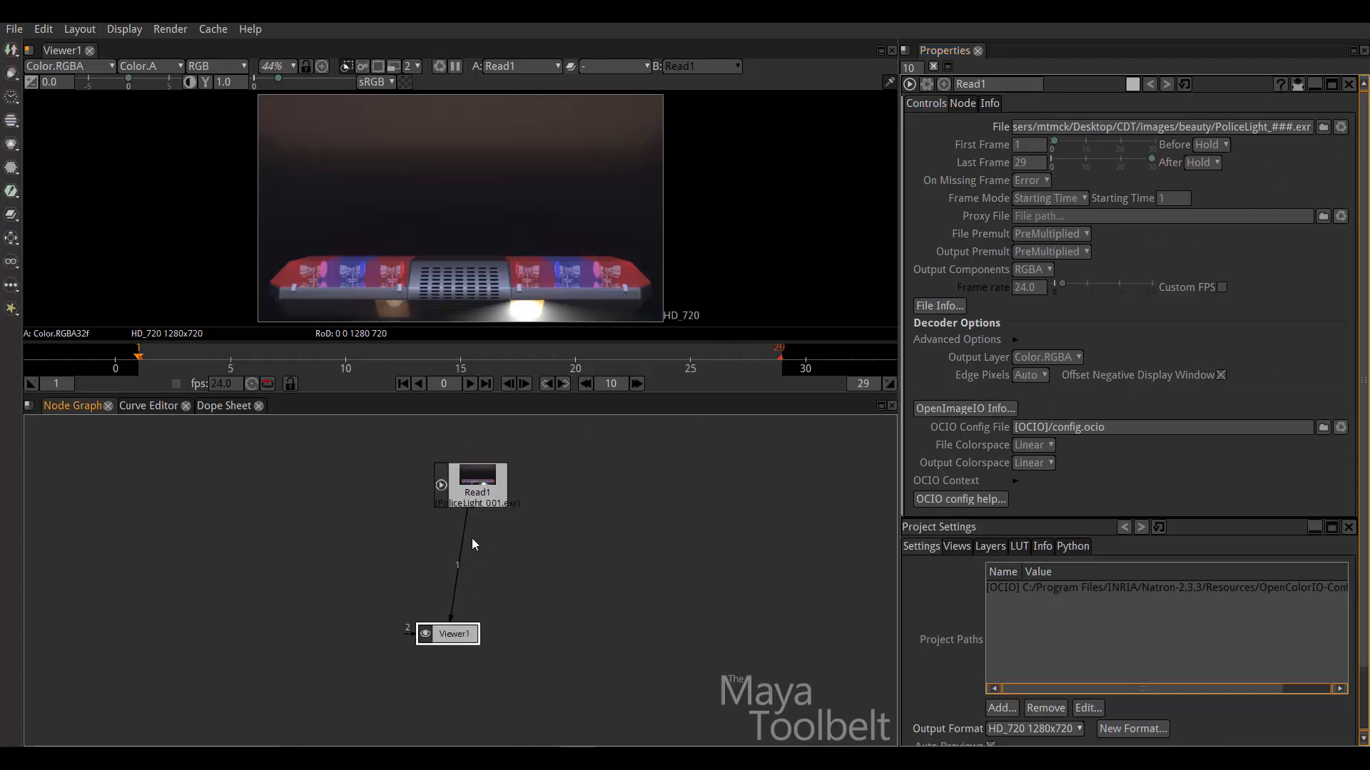
left_click_drag(471, 491, 458, 491)
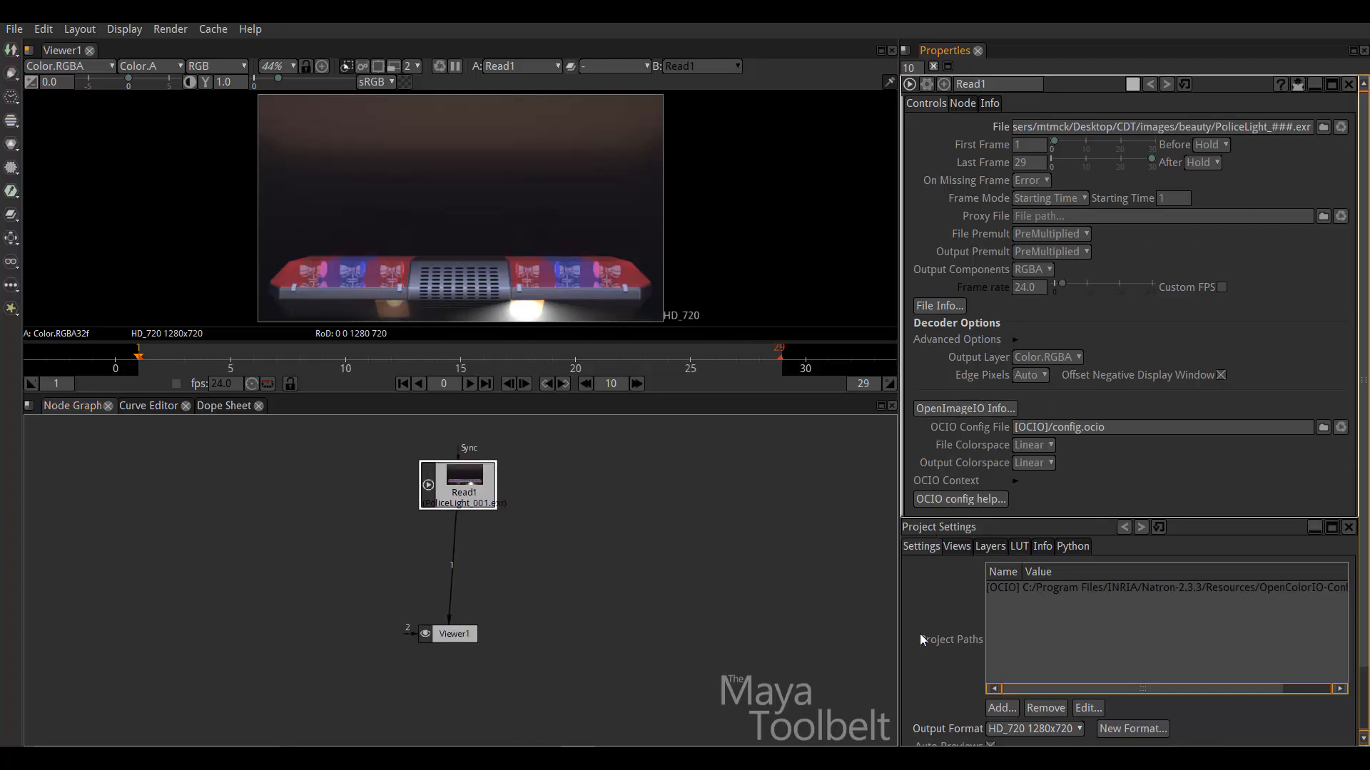
left_click_drag(454, 633, 499, 684)
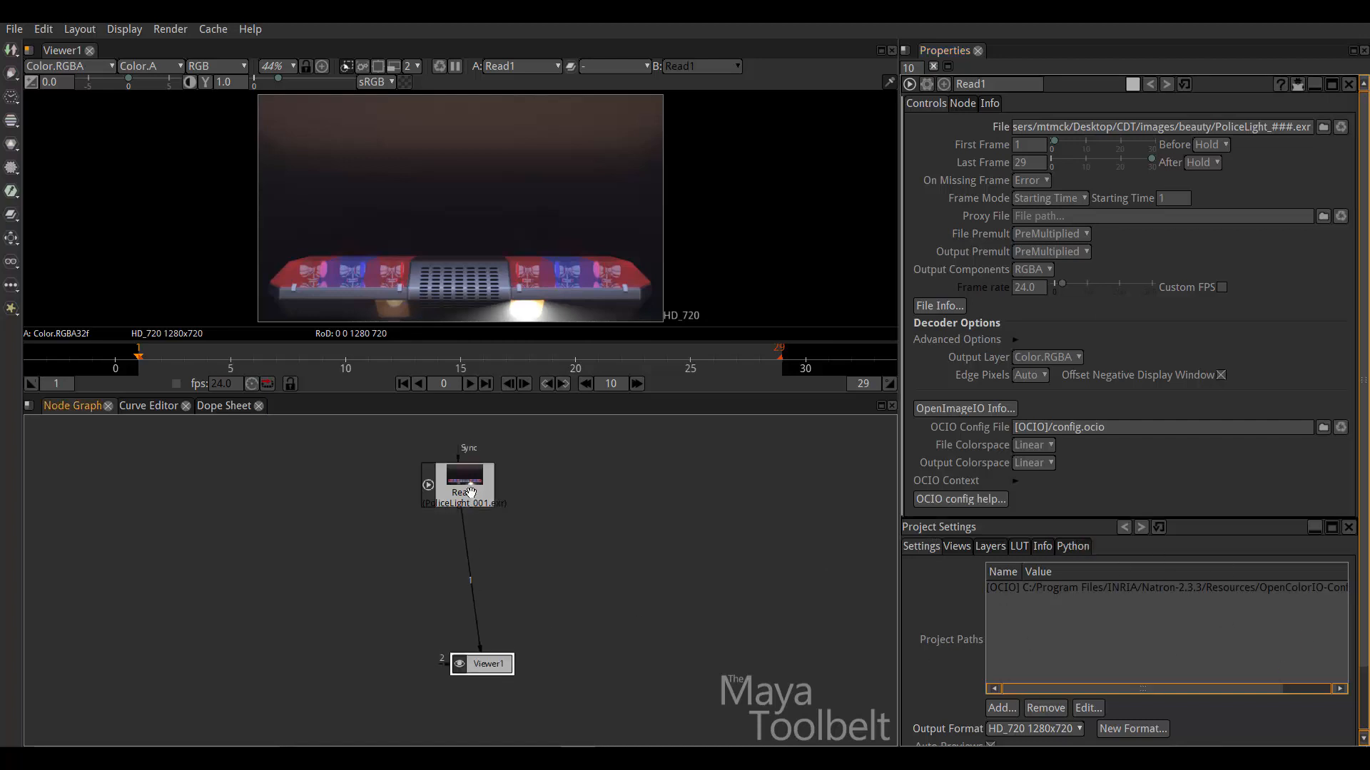
left_click_drag(463, 492, 482, 513)
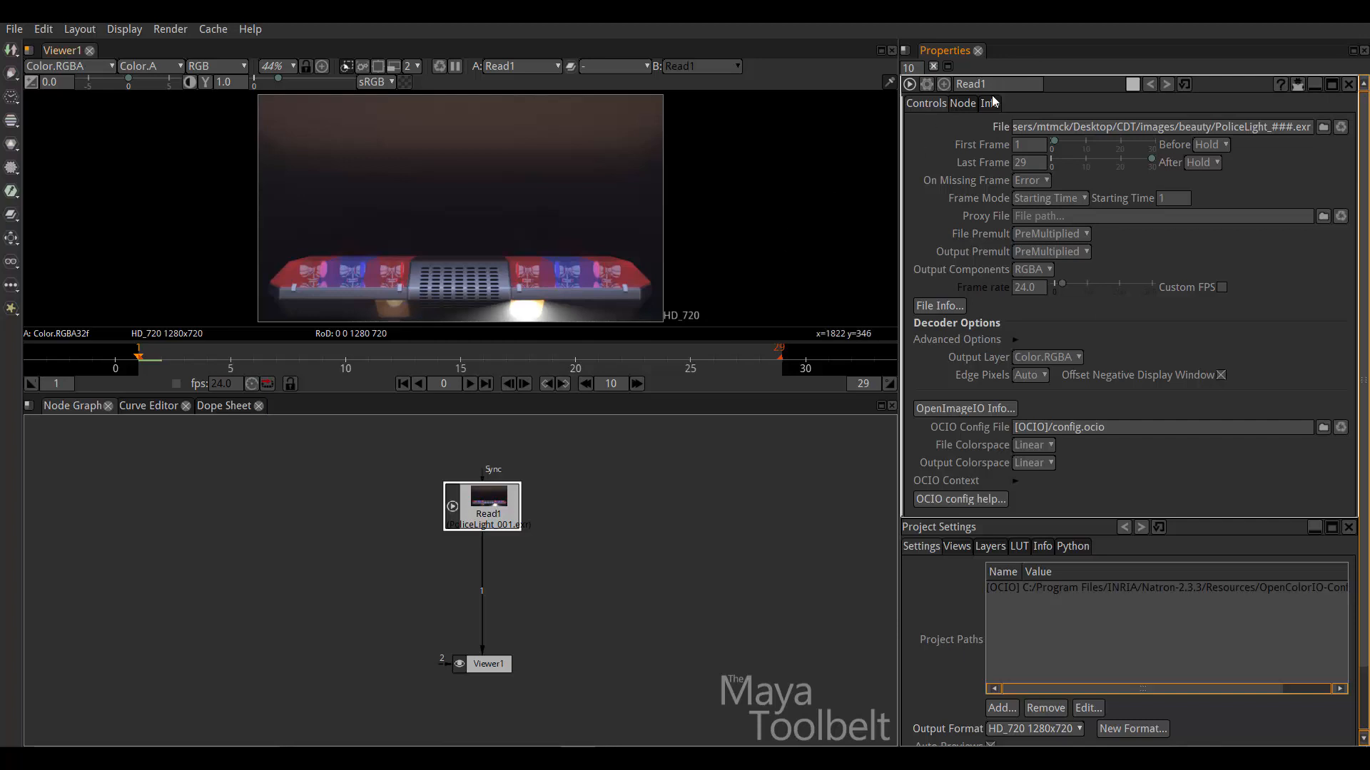
Step: Rename the beauty sequence's Read node as Beauty
left_click_drag(1001, 84, 943, 85)
type("B")
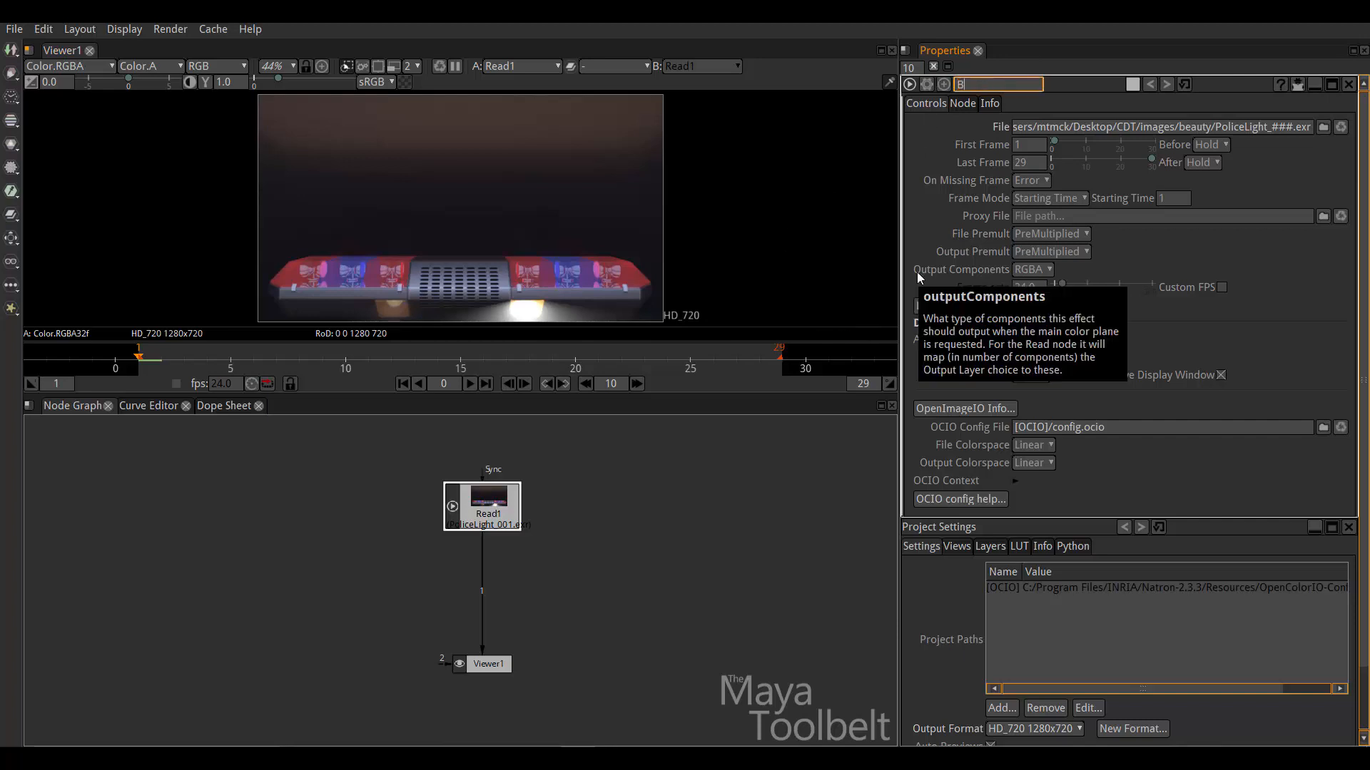
type("eauty")
key("Return")
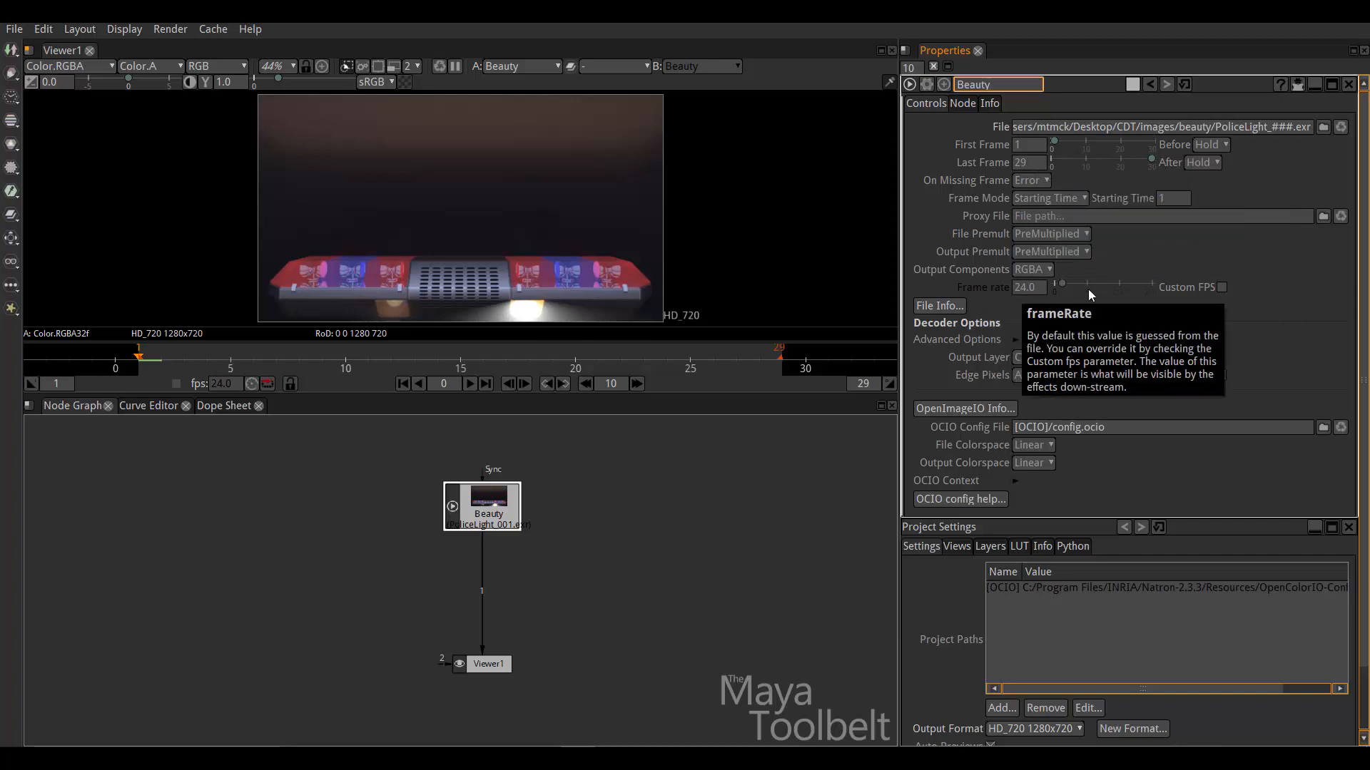
Step: Enable a custom frame rate of 30 fps on the Beauty node, then play the sequence and stop it
left_click(1221, 287)
left_click(1046, 289)
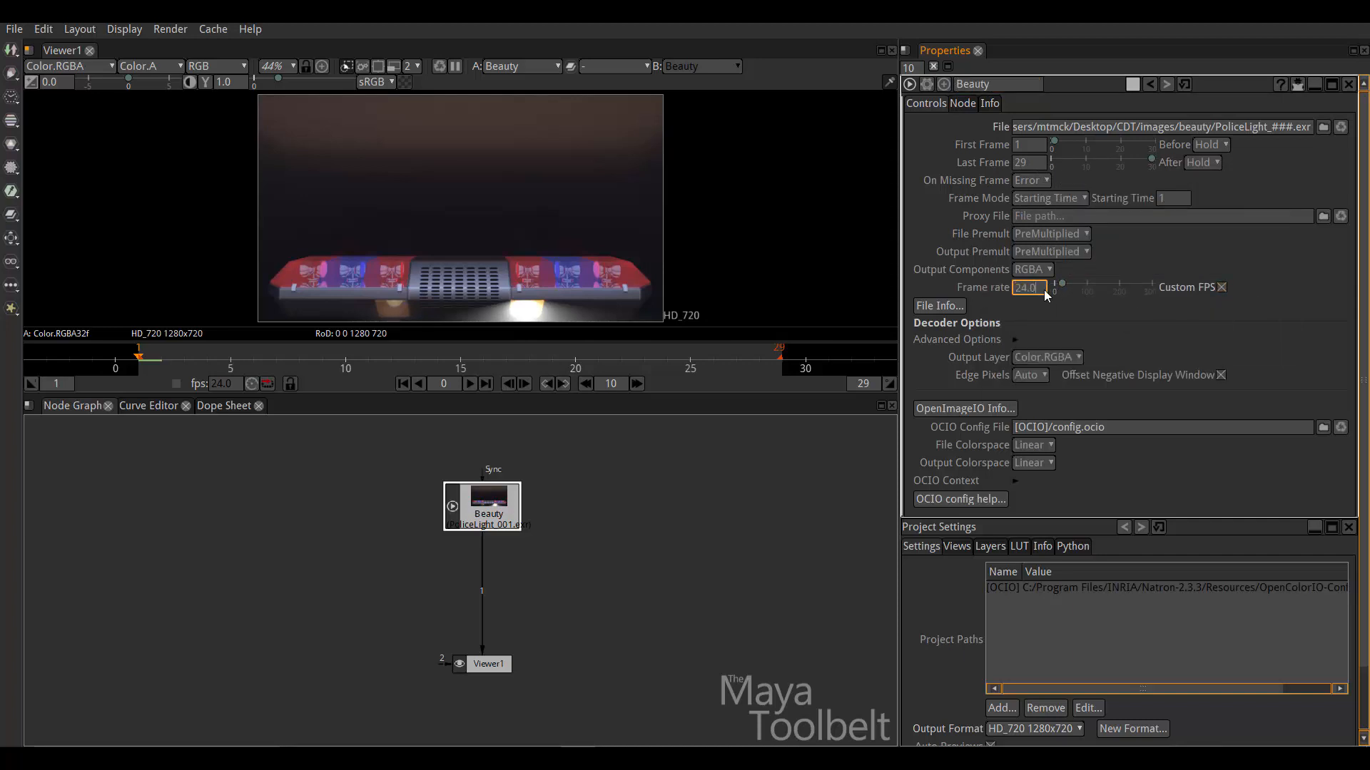
key("ctrl+a")
type("30")
key("Return")
left_click(469, 385)
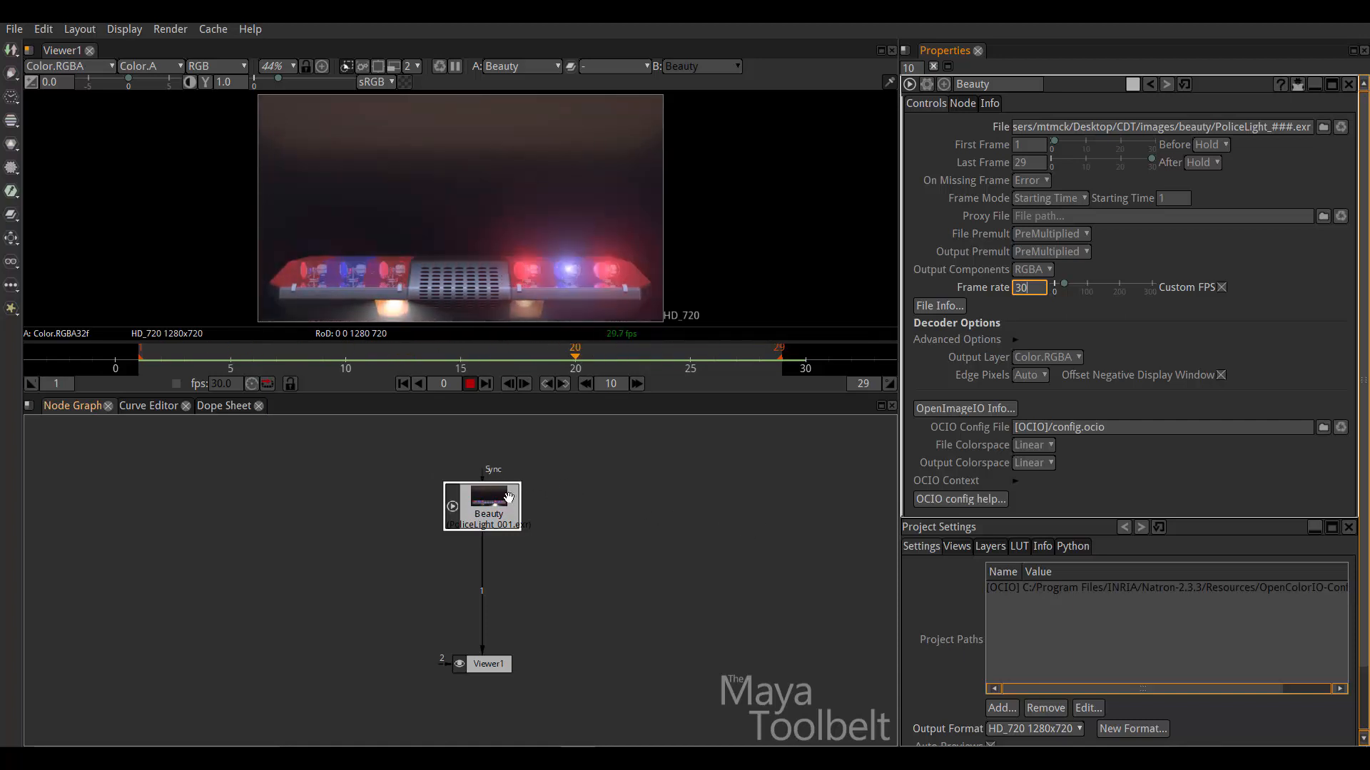
key("k")
Step: Disconnect the Beauty node from Viewer1 and move it to the upper-left corner of the node graph
mouse_move(493, 513)
left_mouse_down()
mouse_move(500, 503)
mouse_move(503, 518)
left_mouse_up()
left_click_drag(380, 490, 598, 693)
left_click(494, 519)
left_click(551, 603)
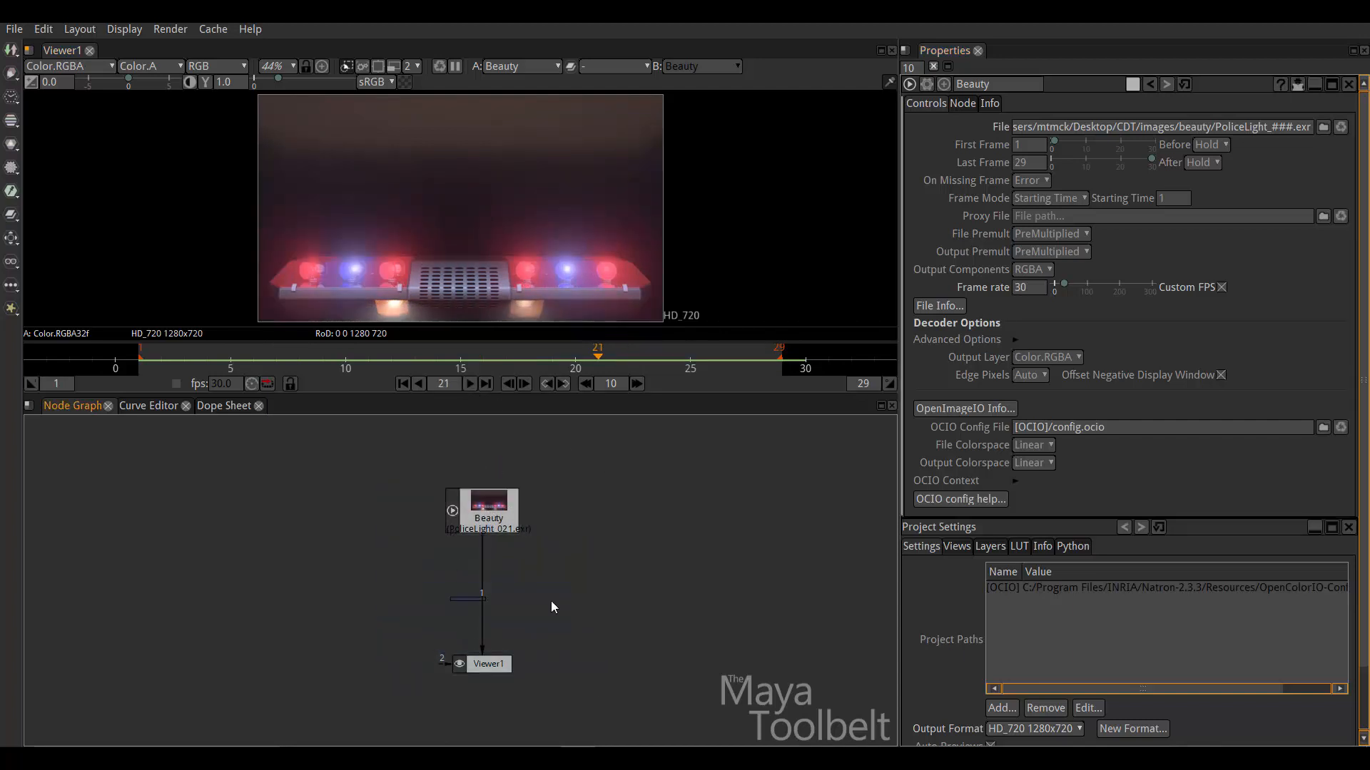
left_click_drag(482, 588, 571, 593)
left_click_drag(500, 505, 120, 458)
Step: Load the PoliceLight_###.exr sequence from the diffuse_direct folder into a new Read node and place it beside Beauty
left_click(473, 507)
key("r")
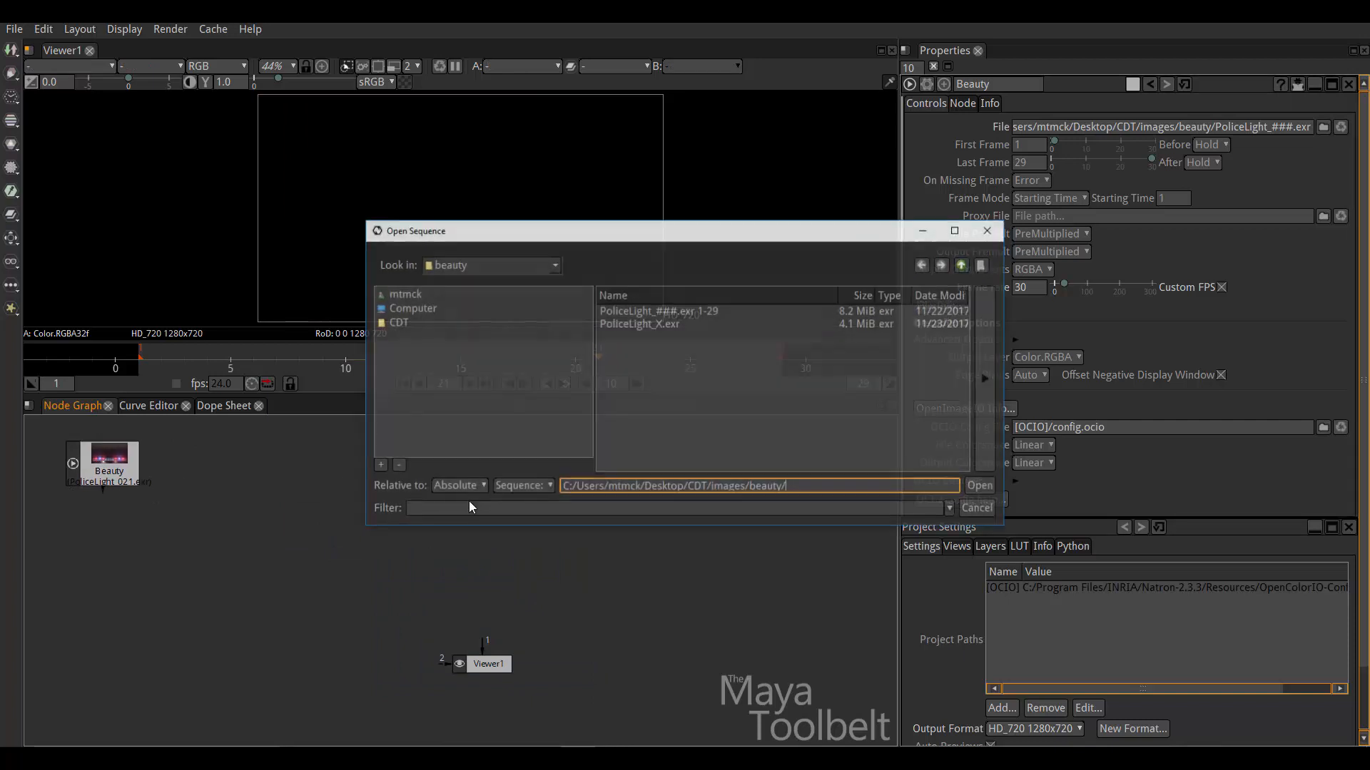
left_click(963, 267)
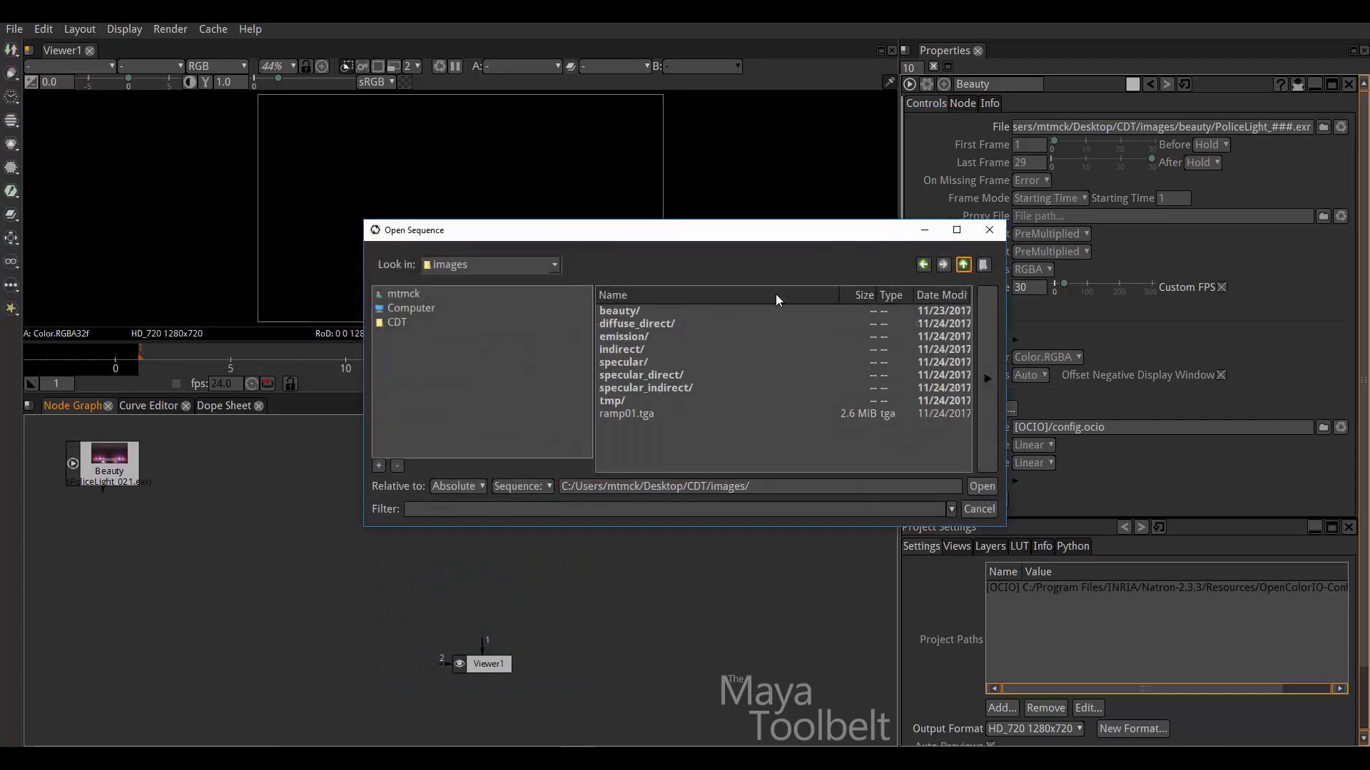
double_click(629, 324)
left_click(652, 312)
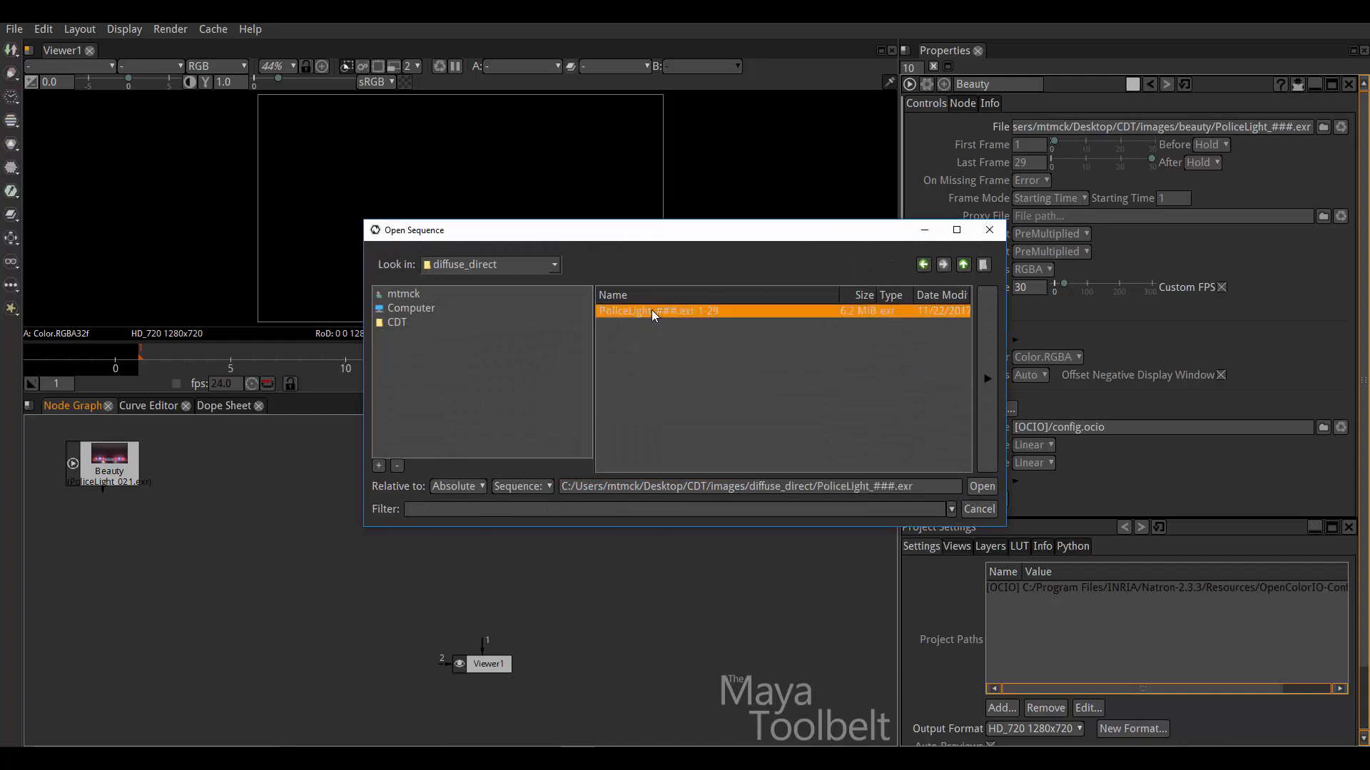
left_click(981, 488)
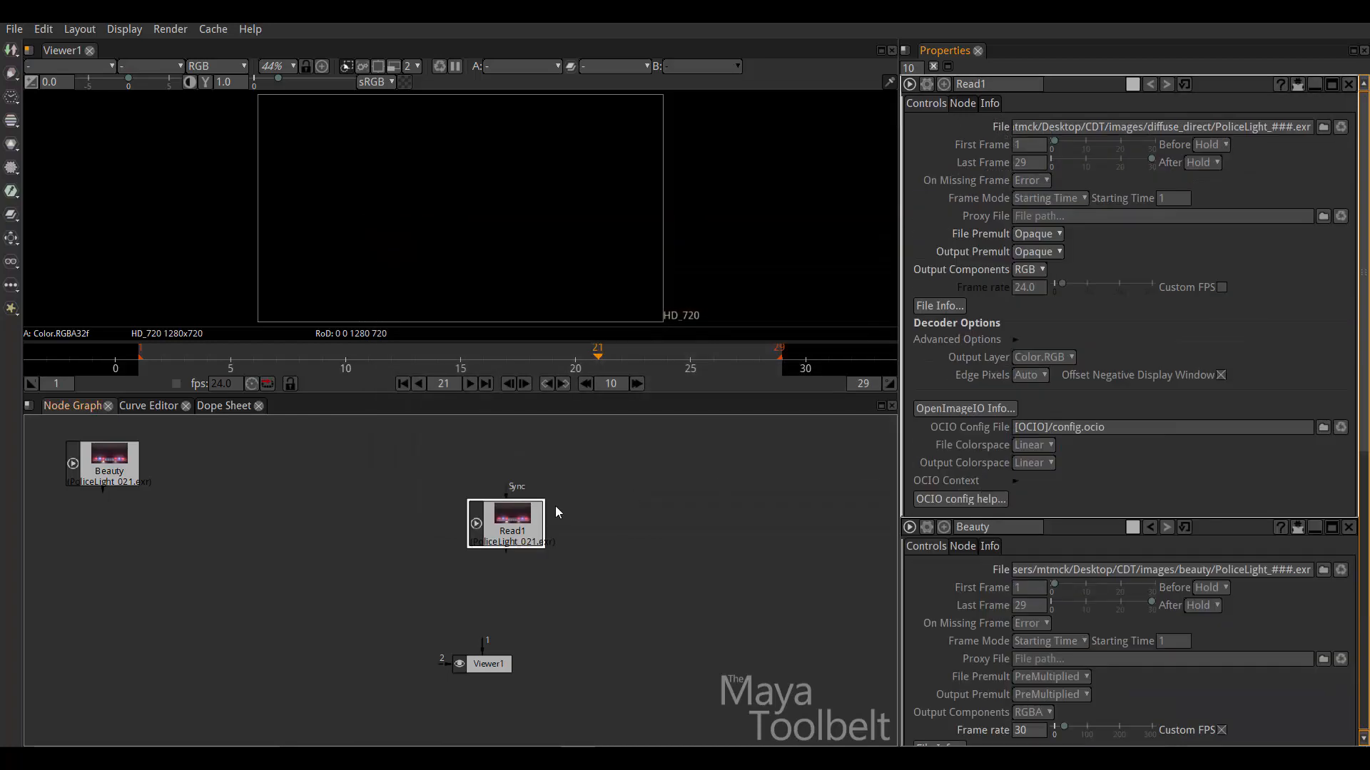
left_click_drag(466, 500, 237, 457)
Step: Rename the diffuse_direct sequence's Read node as Diffuse_Direct
right_click(287, 478)
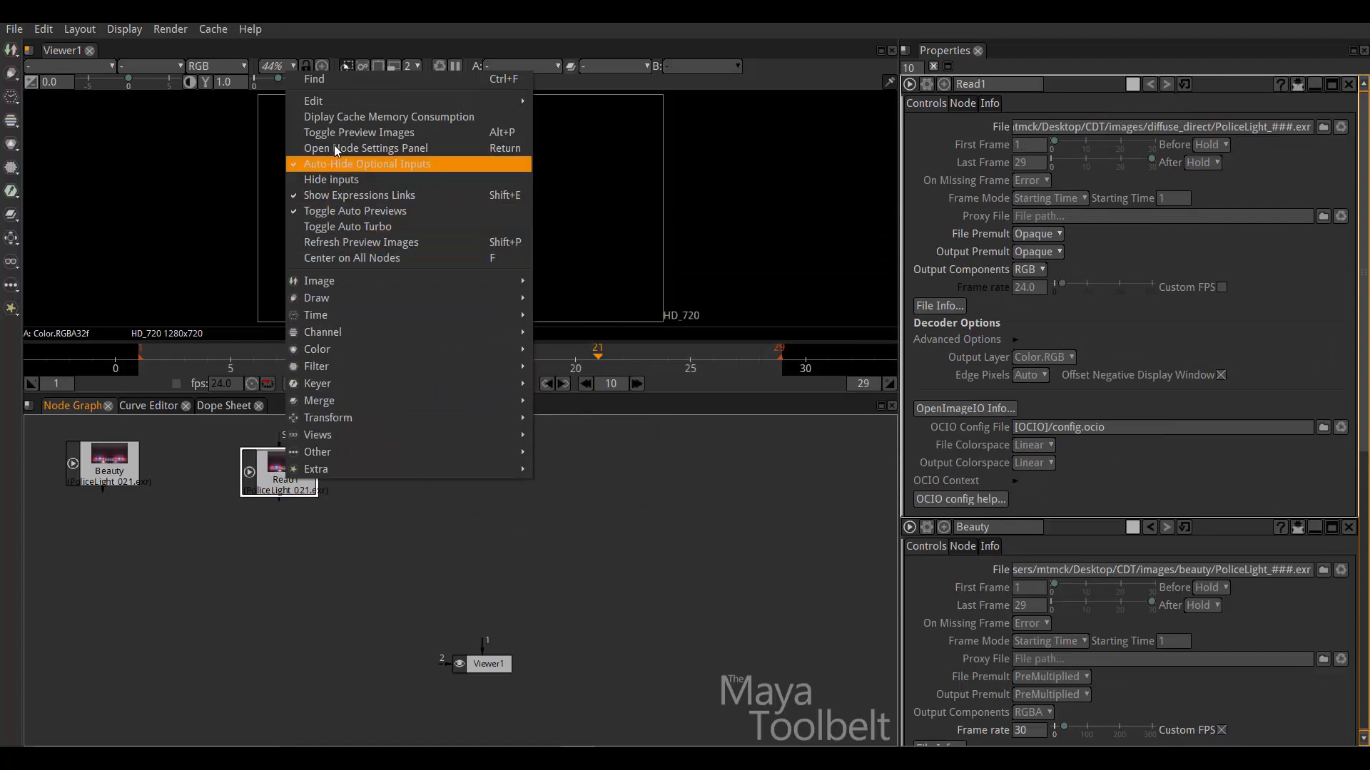
mouse_move(356, 103)
left_click(576, 164)
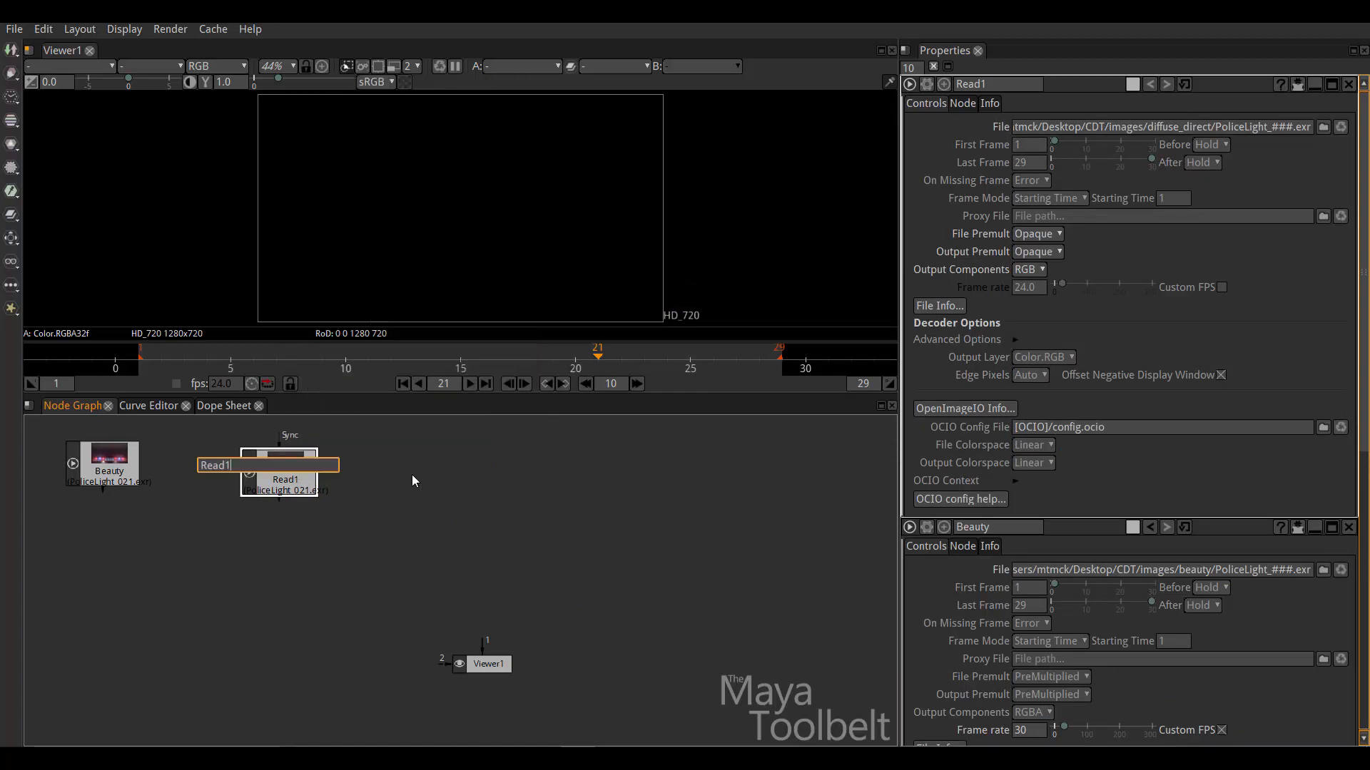
key("BackSpace")
type("Diffuse_Direct")
key("Return")
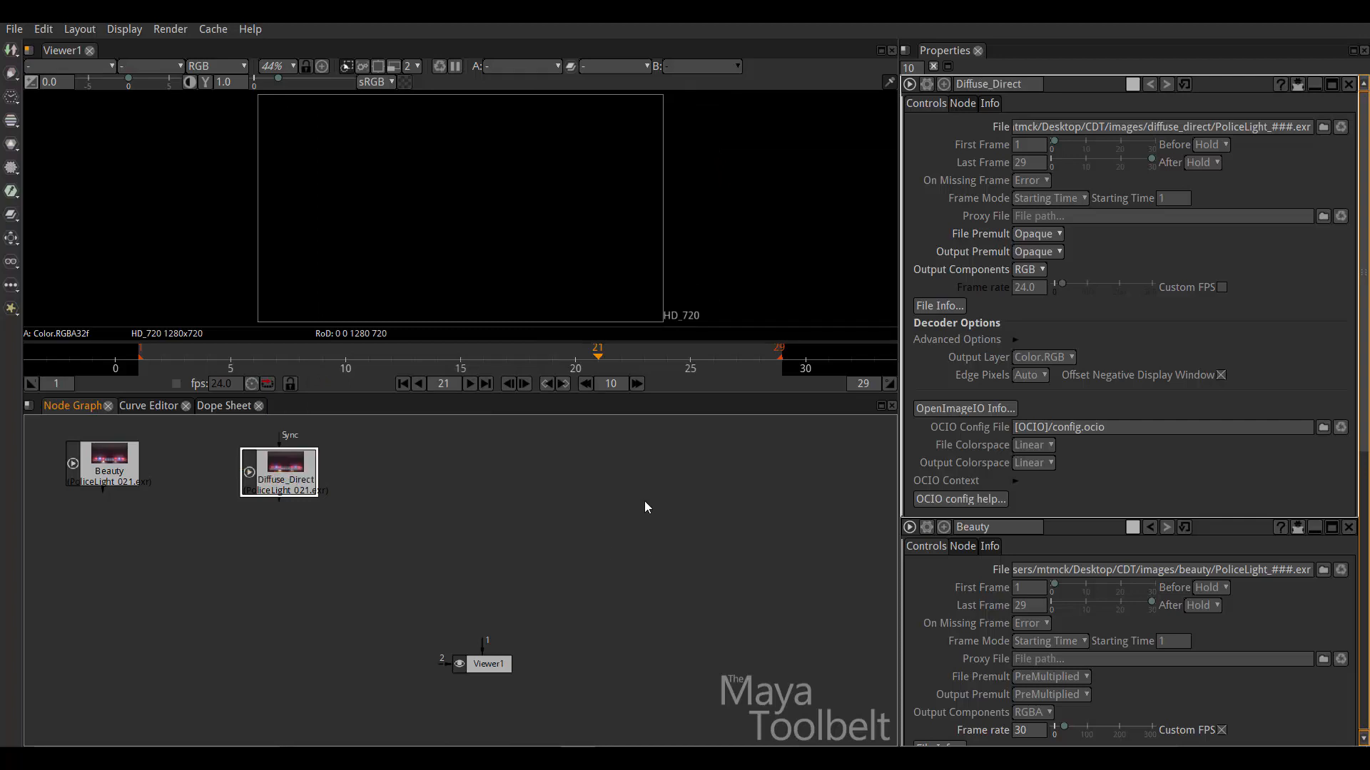
Step: Load the PoliceLight_###.exr sequence from the emission folder into a new Read node and place it beside Diffuse_Direct
left_click(448, 483)
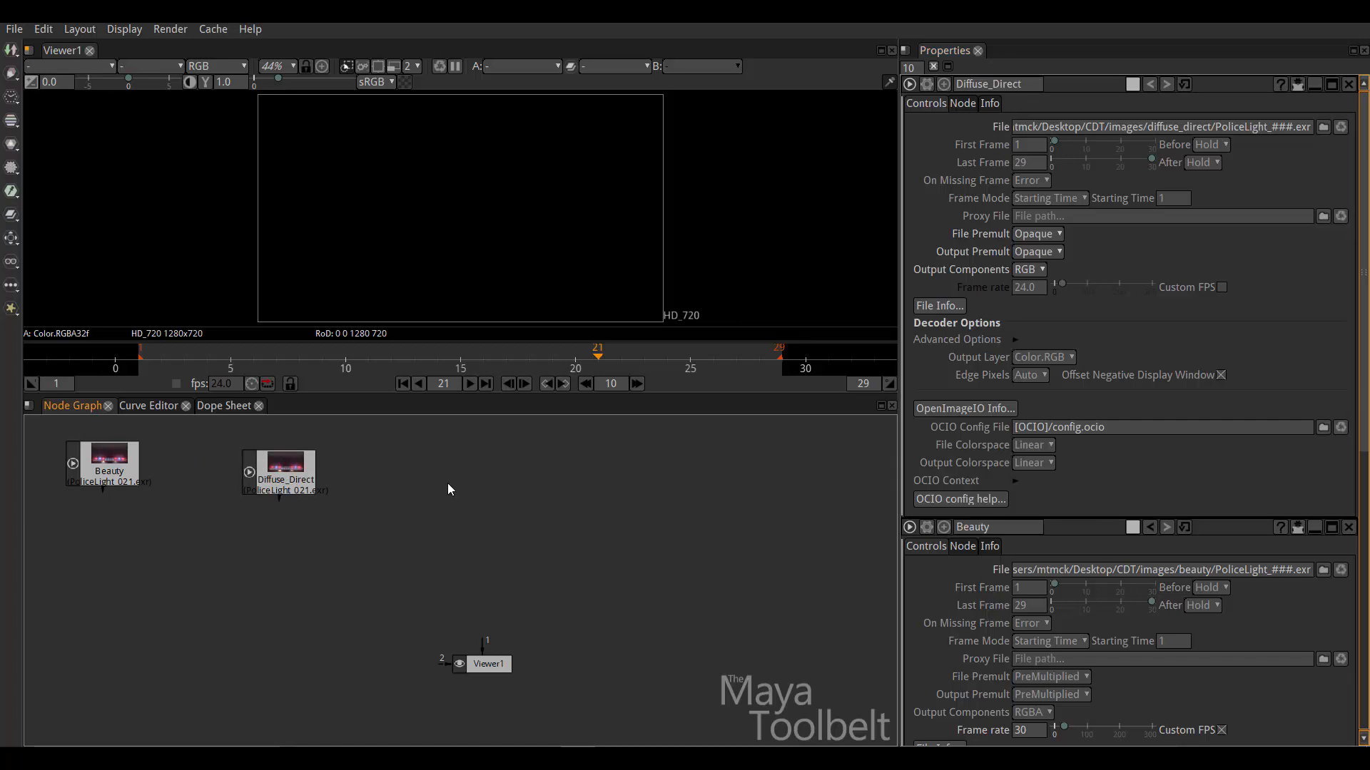
key("r")
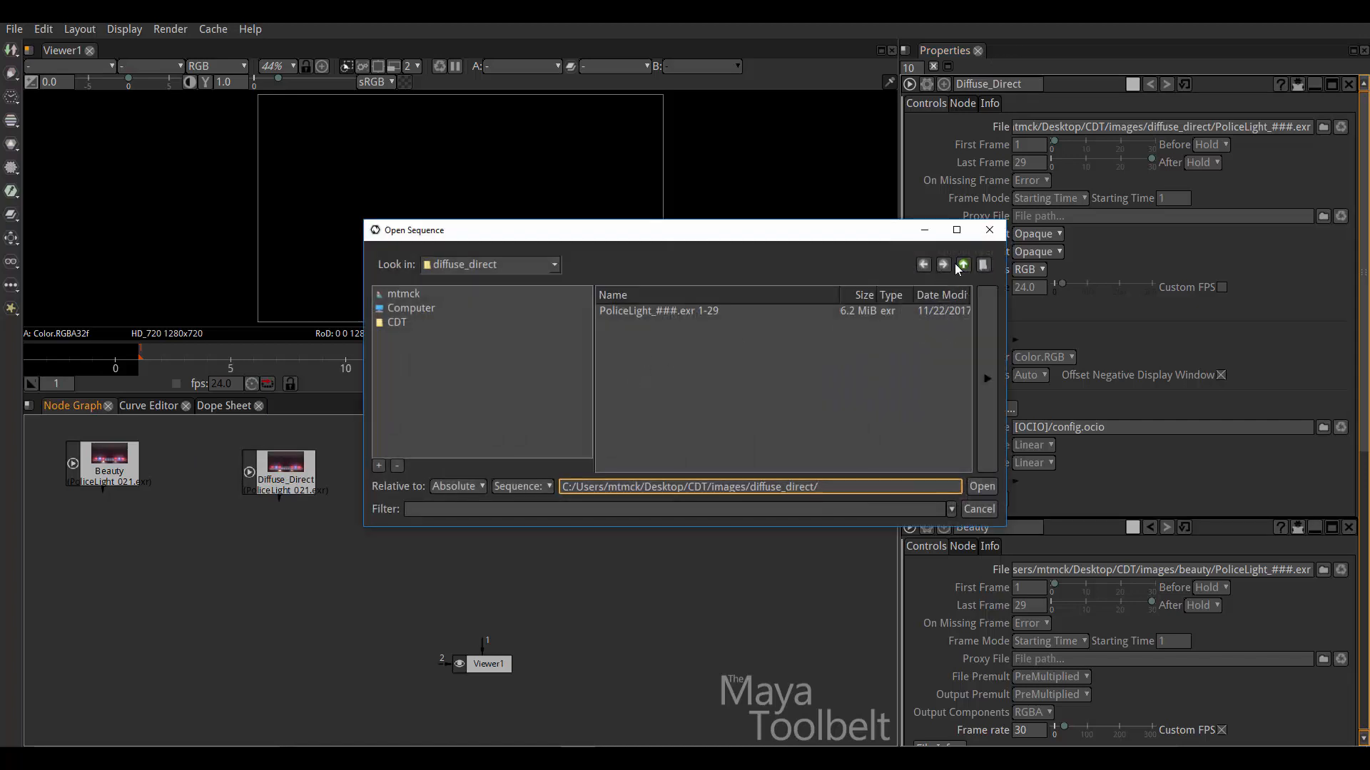
left_click(962, 266)
double_click(632, 340)
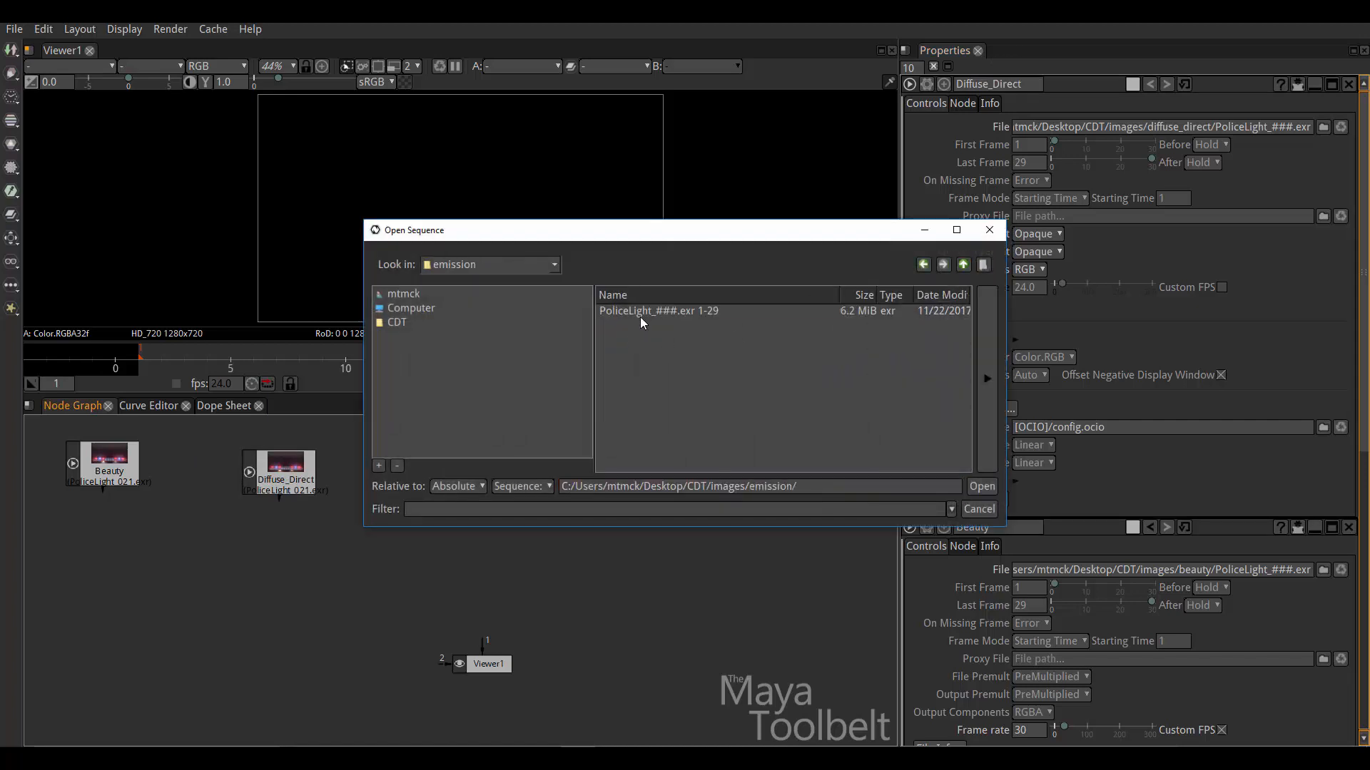
left_click(640, 314)
left_click(982, 486)
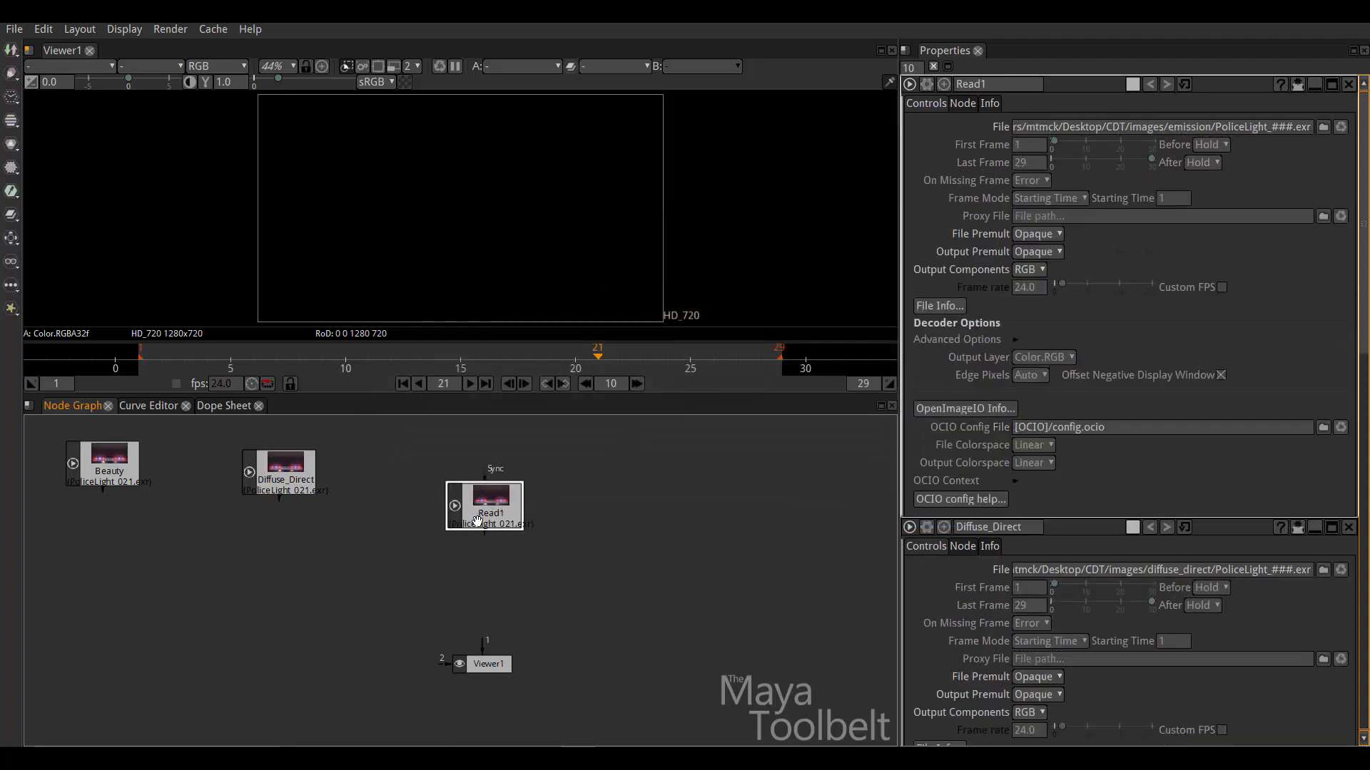
left_click_drag(474, 510, 389, 484)
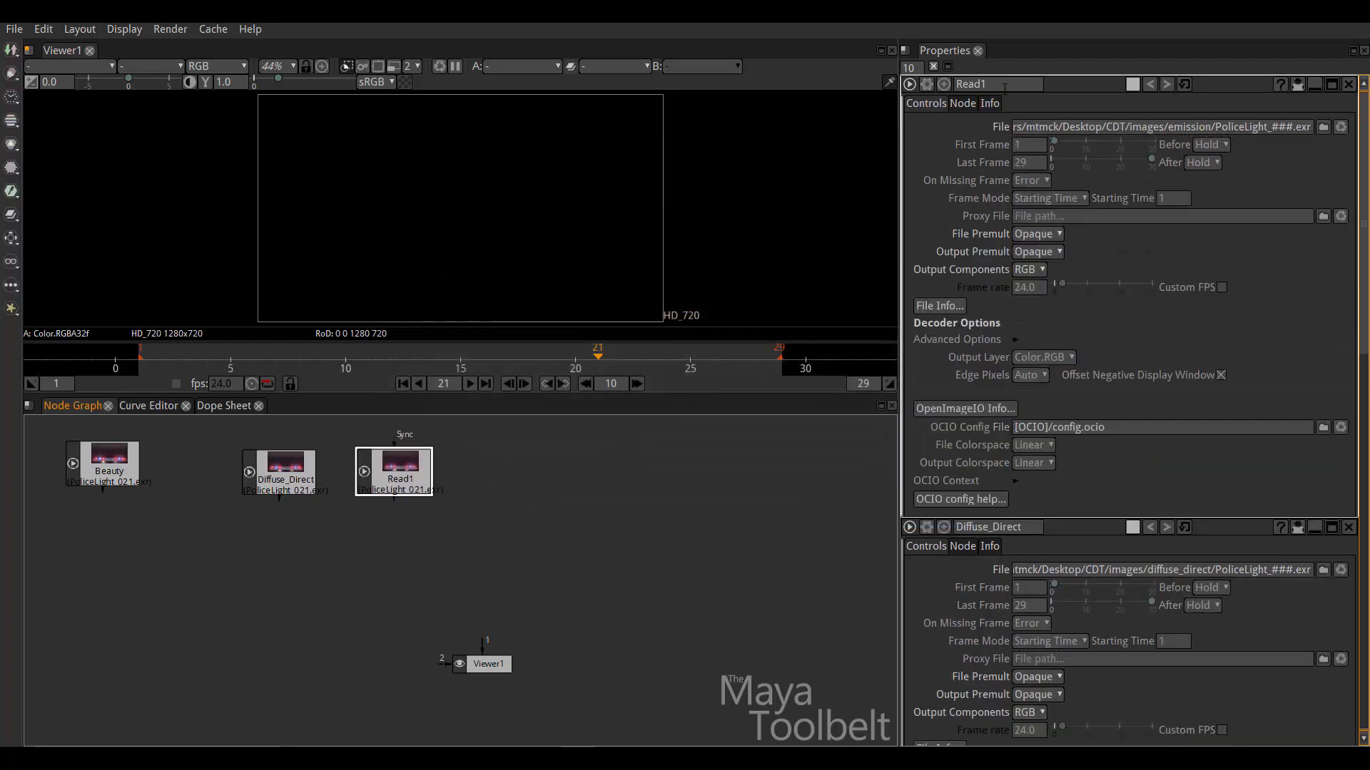
Step: Rename the emission sequence's Read node as Emission
double_click(977, 84)
type("Emission")
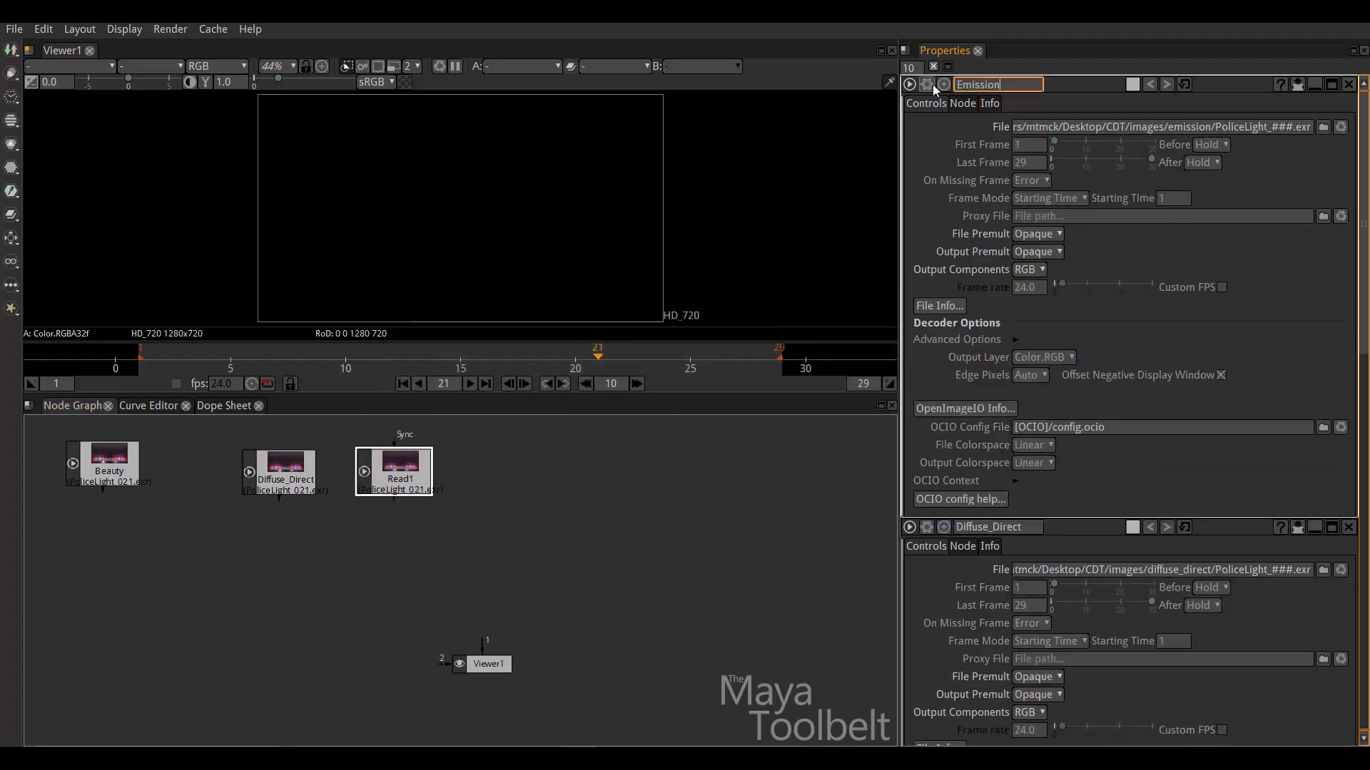
key("Return")
Step: Load the PoliceLight_###.exr sequence from the indirect folder into a new Read node and place it beside Emission
left_click(569, 497)
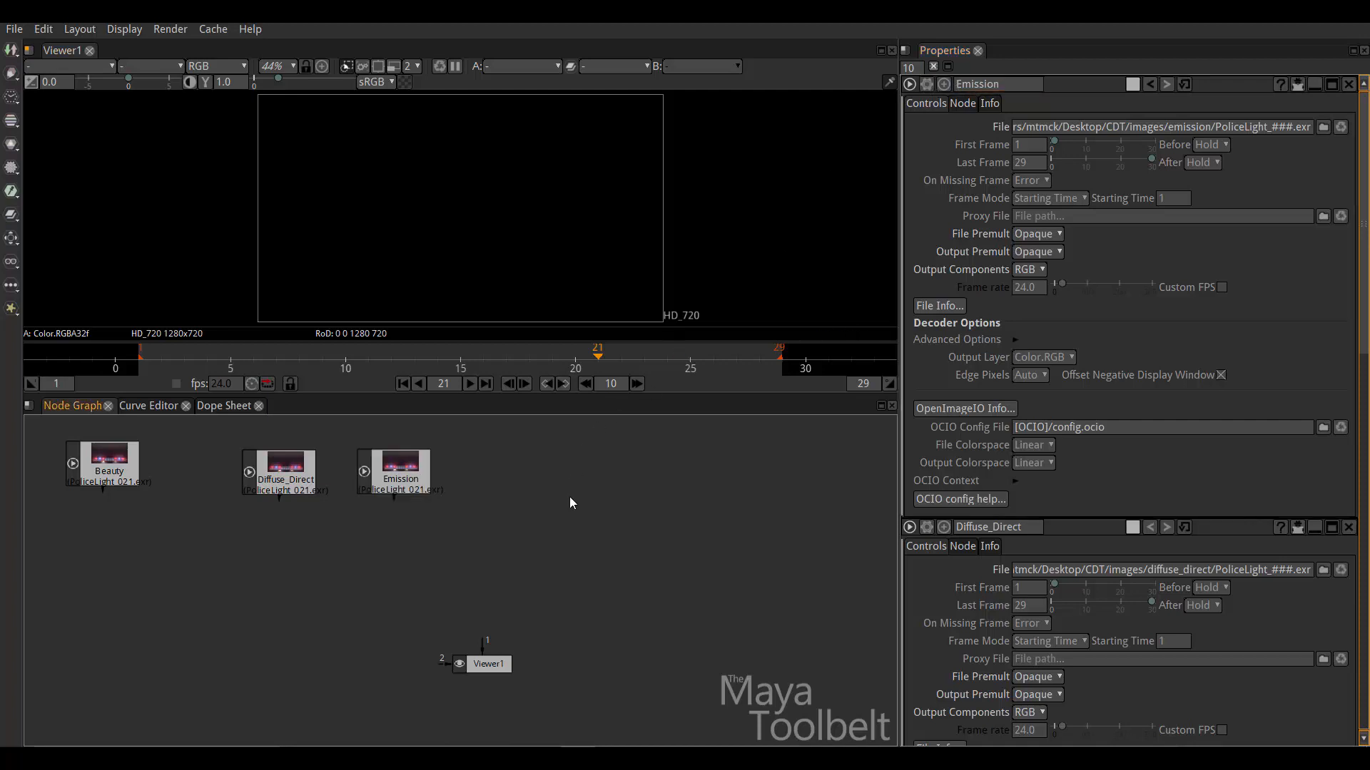
key("r")
left_click(963, 265)
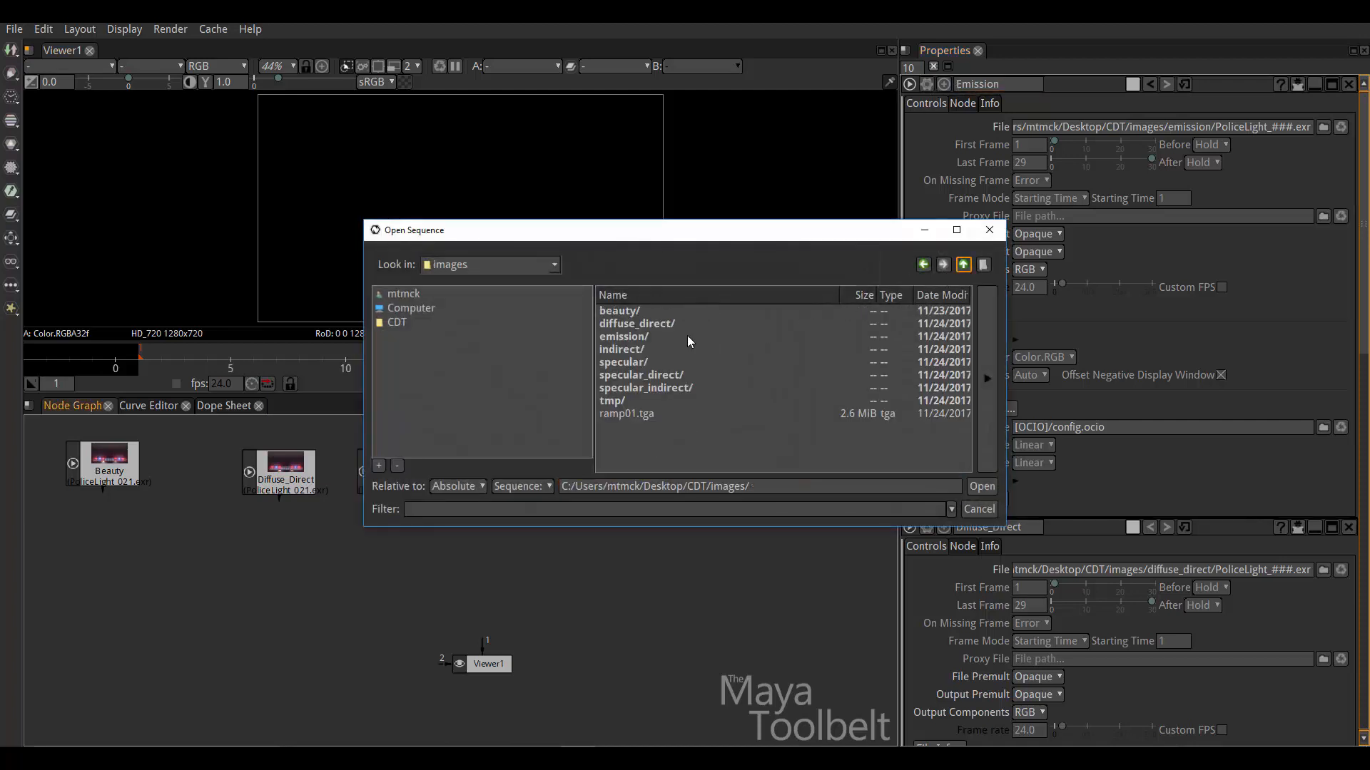
double_click(618, 349)
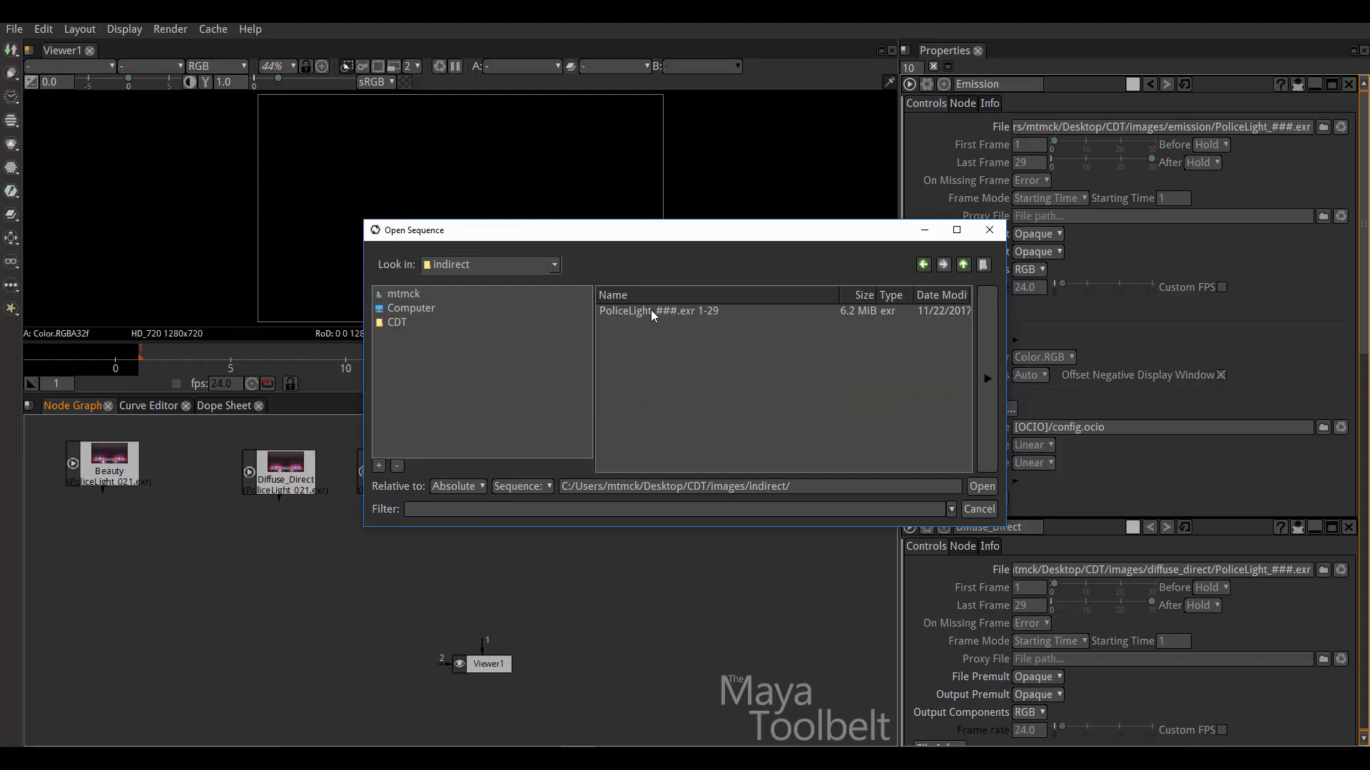
left_click(651, 311)
left_click(981, 487)
left_click_drag(585, 493, 480, 455)
Step: Rename the indirect sequence's Read node as Indirect
left_click(1002, 85)
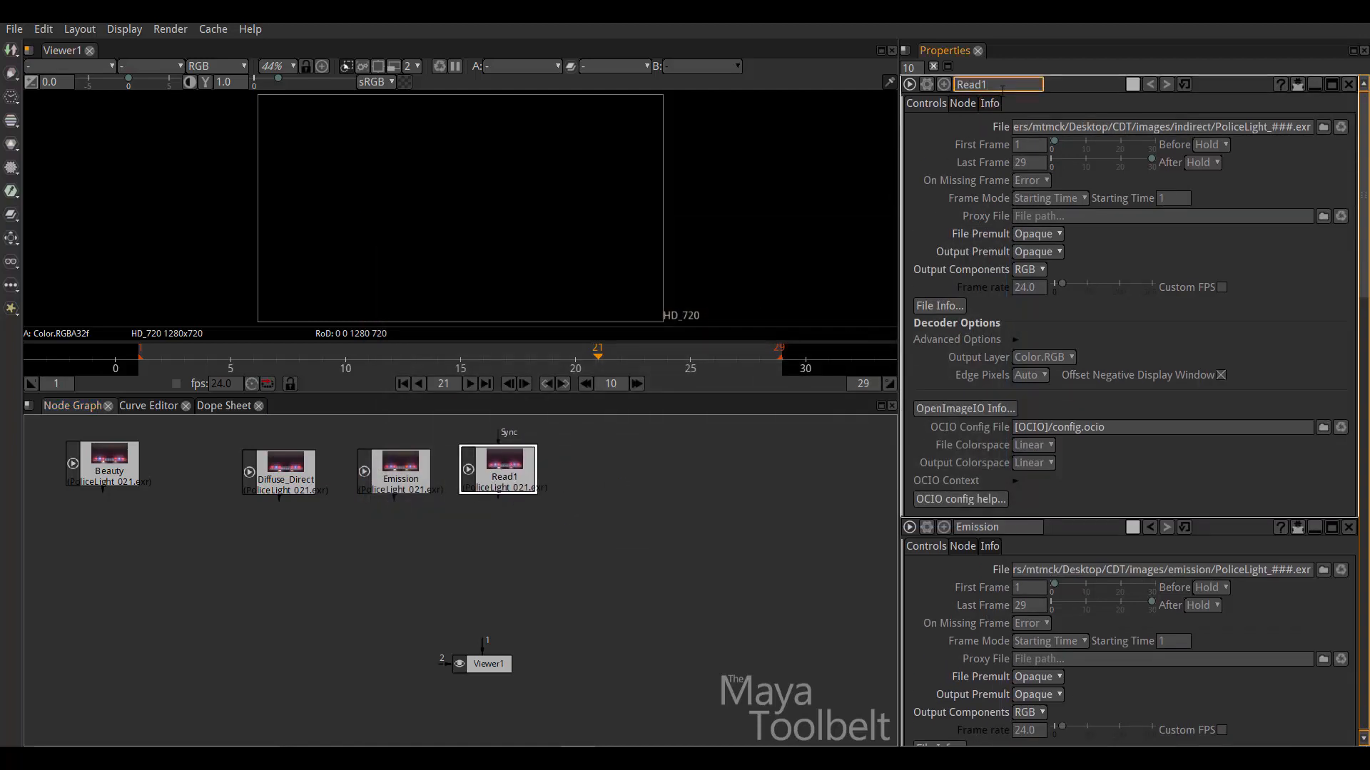
key("BackSpace")
key("BackSpace")
key("BackSpace")
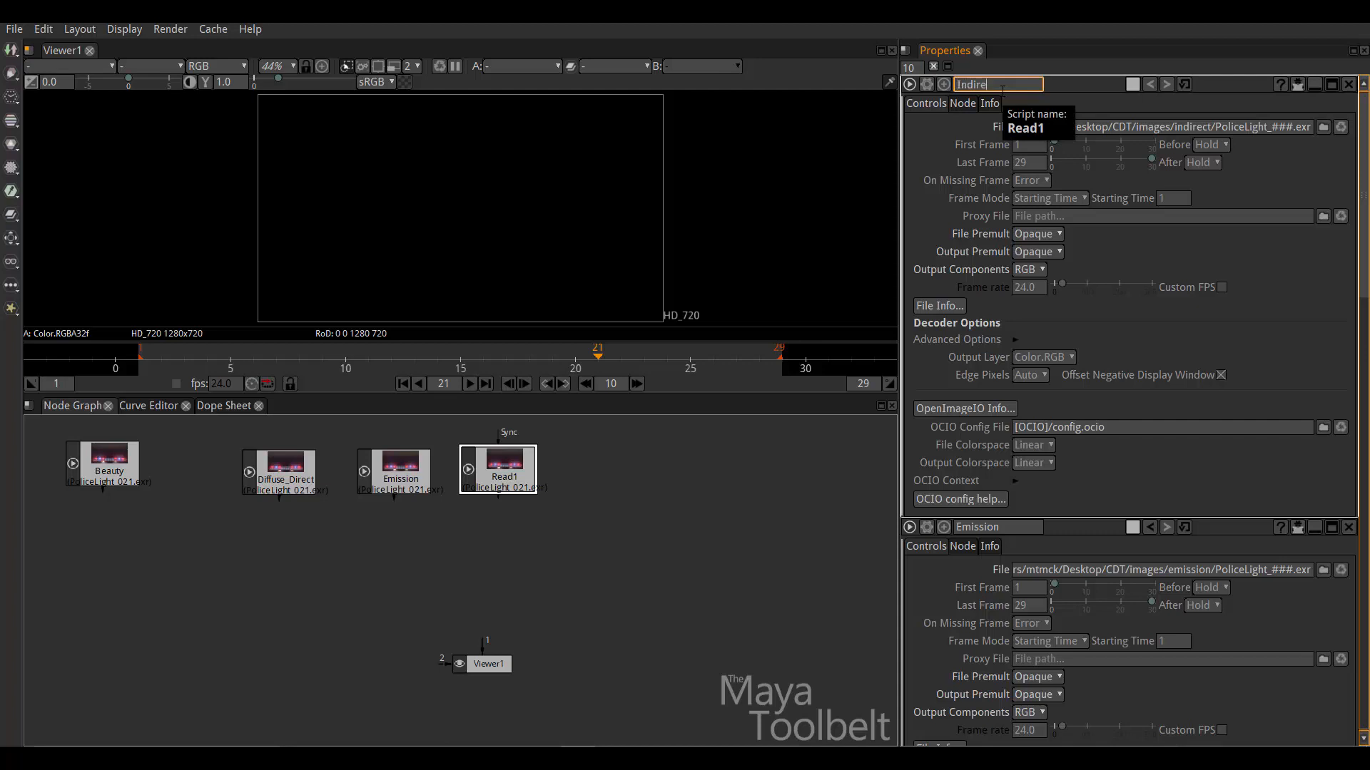
type("Indirect")
left_click(635, 536)
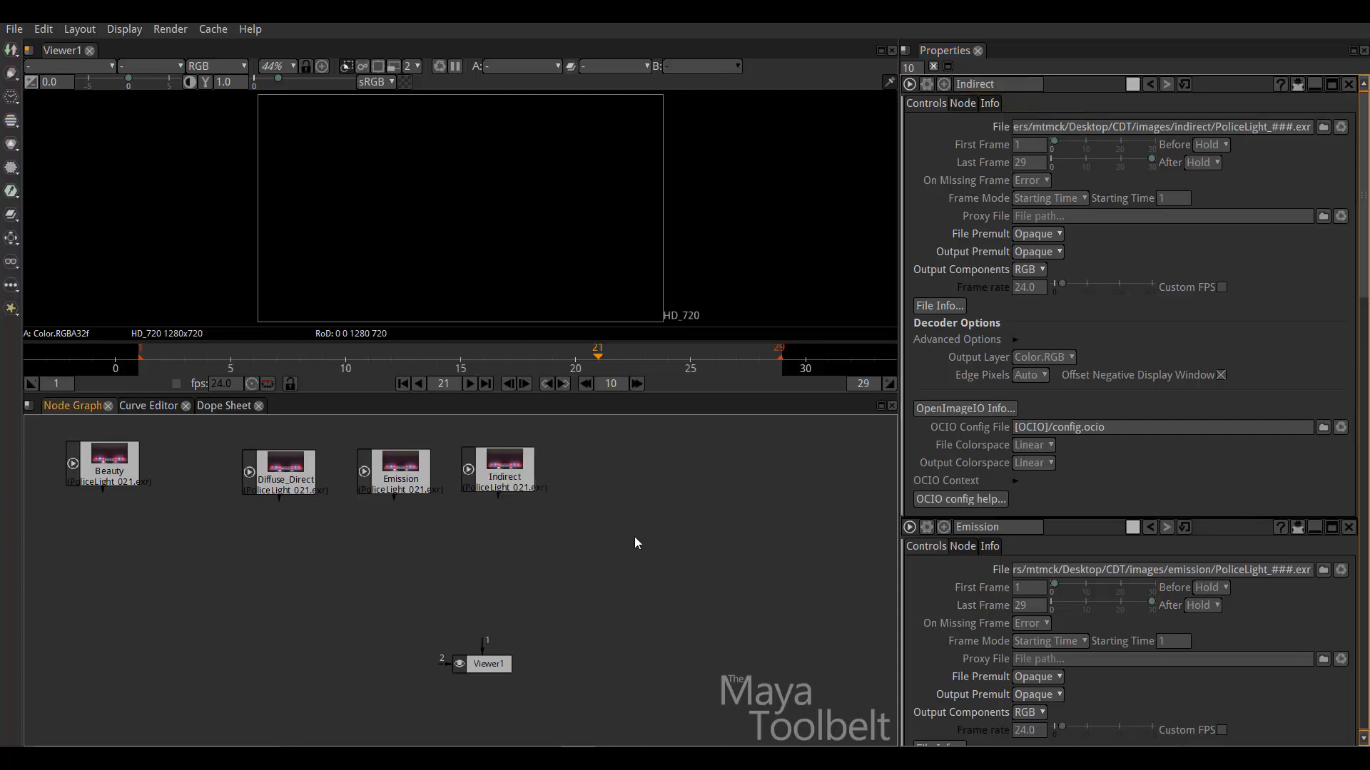
Step: Load the PoliceLight_###.exr sequence from the specular_direct folder into a new Read node and place it beside Indirect
key("r")
left_click(963, 266)
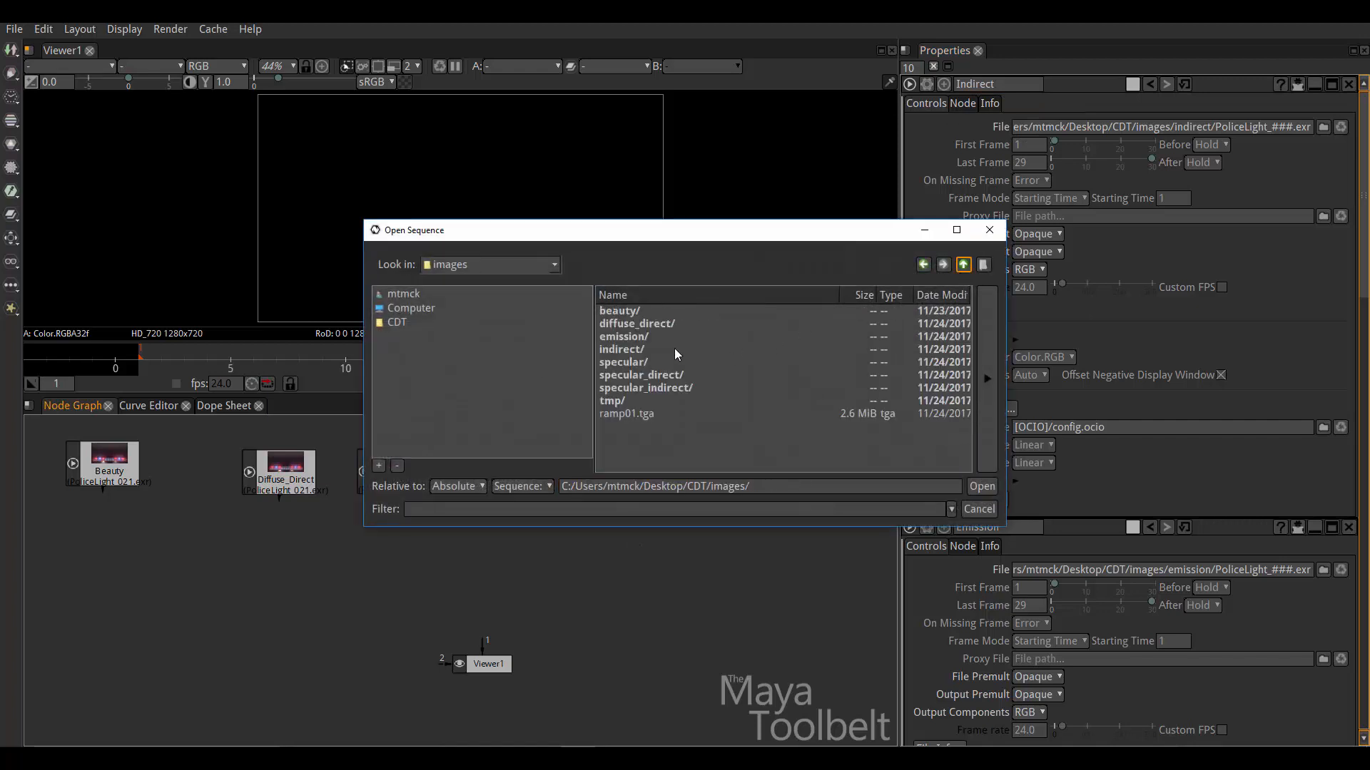
left_click(630, 364)
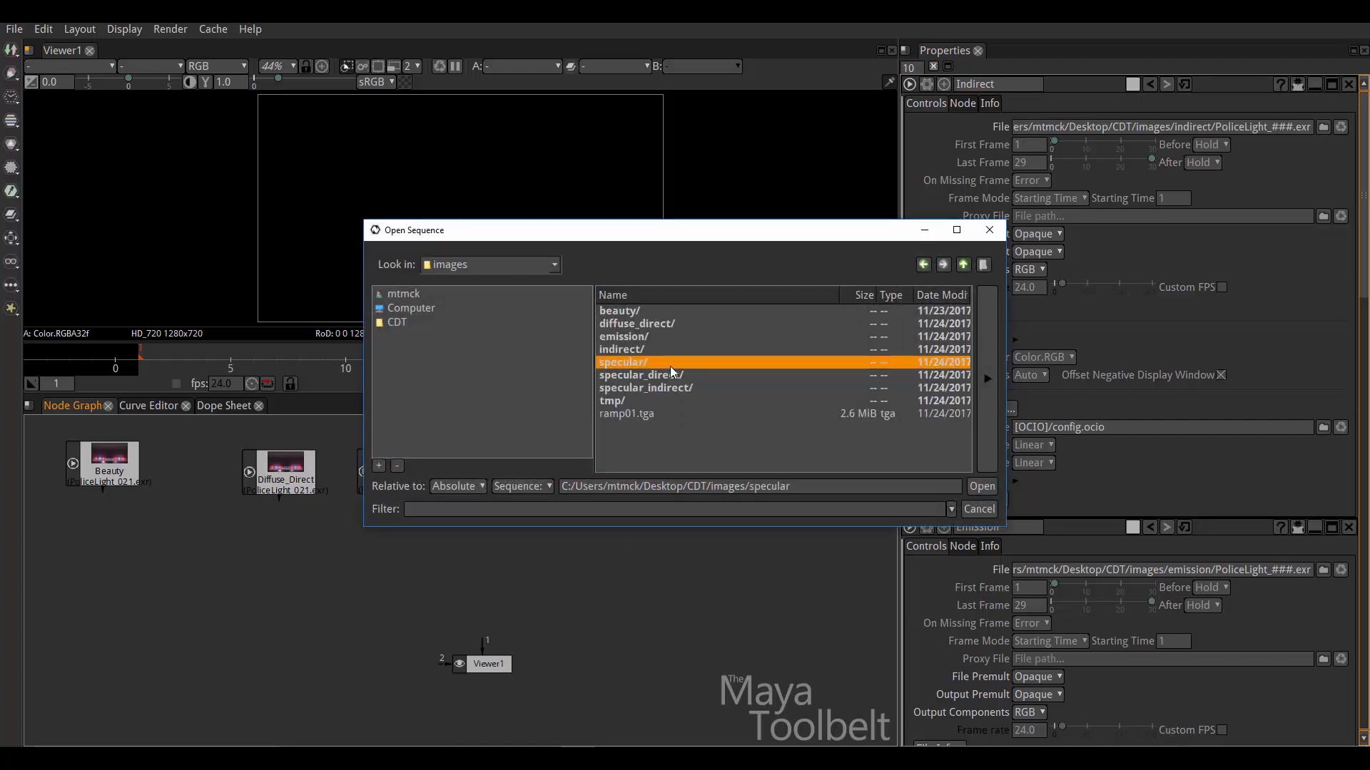
left_click(665, 375)
left_click(668, 387)
left_click(645, 359)
double_click(663, 375)
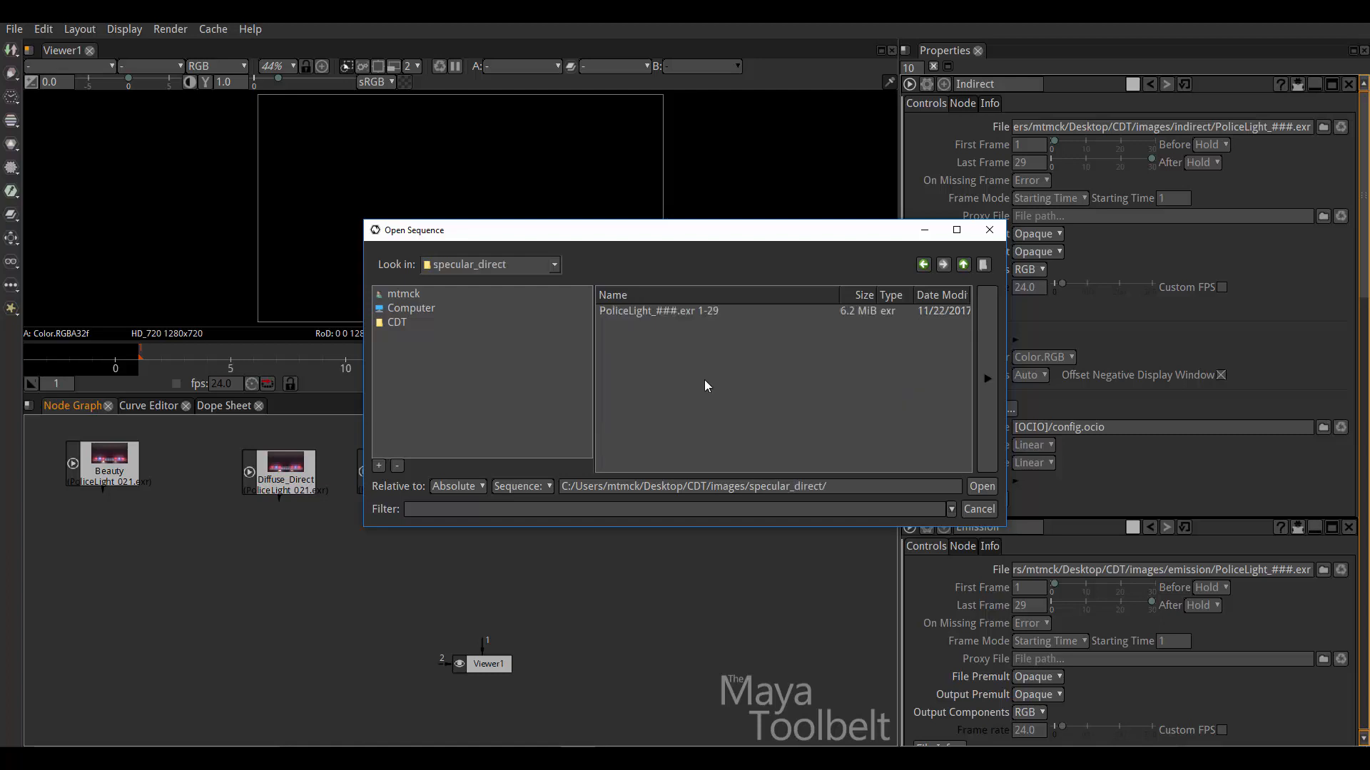
left_click(698, 317)
left_click(980, 486)
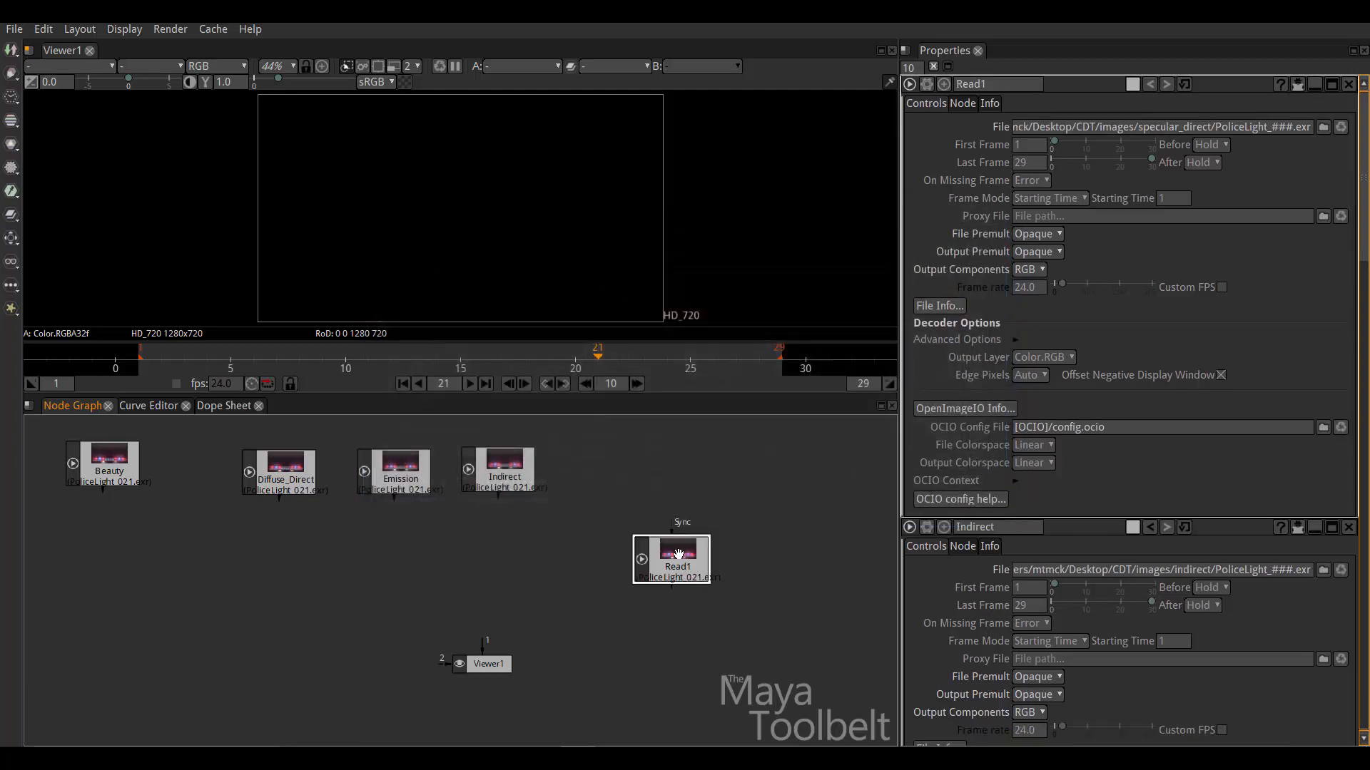
left_click_drag(678, 554, 623, 467)
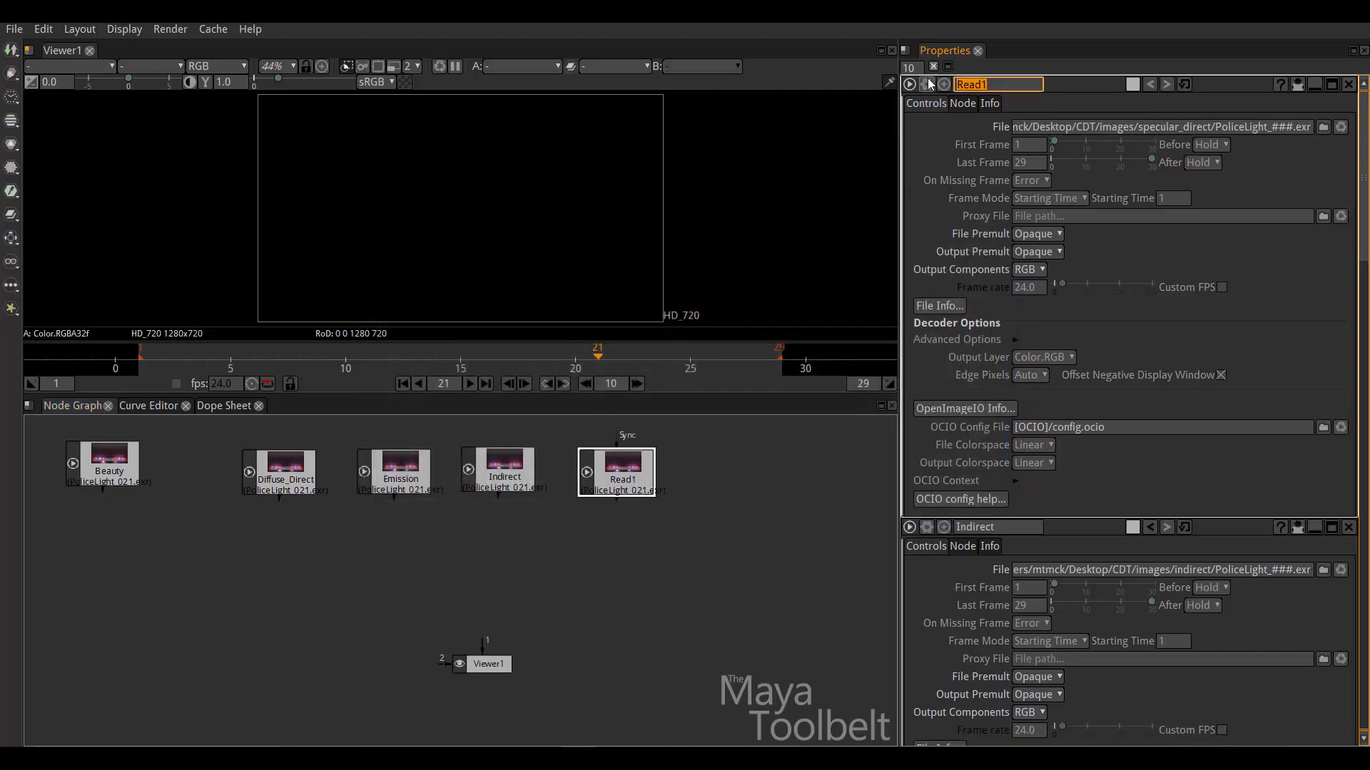
Step: Rename the specular_direct sequence's Read node as Spec_Indirect
type("Spec_Indirect")
key("Return")
left_click(772, 484)
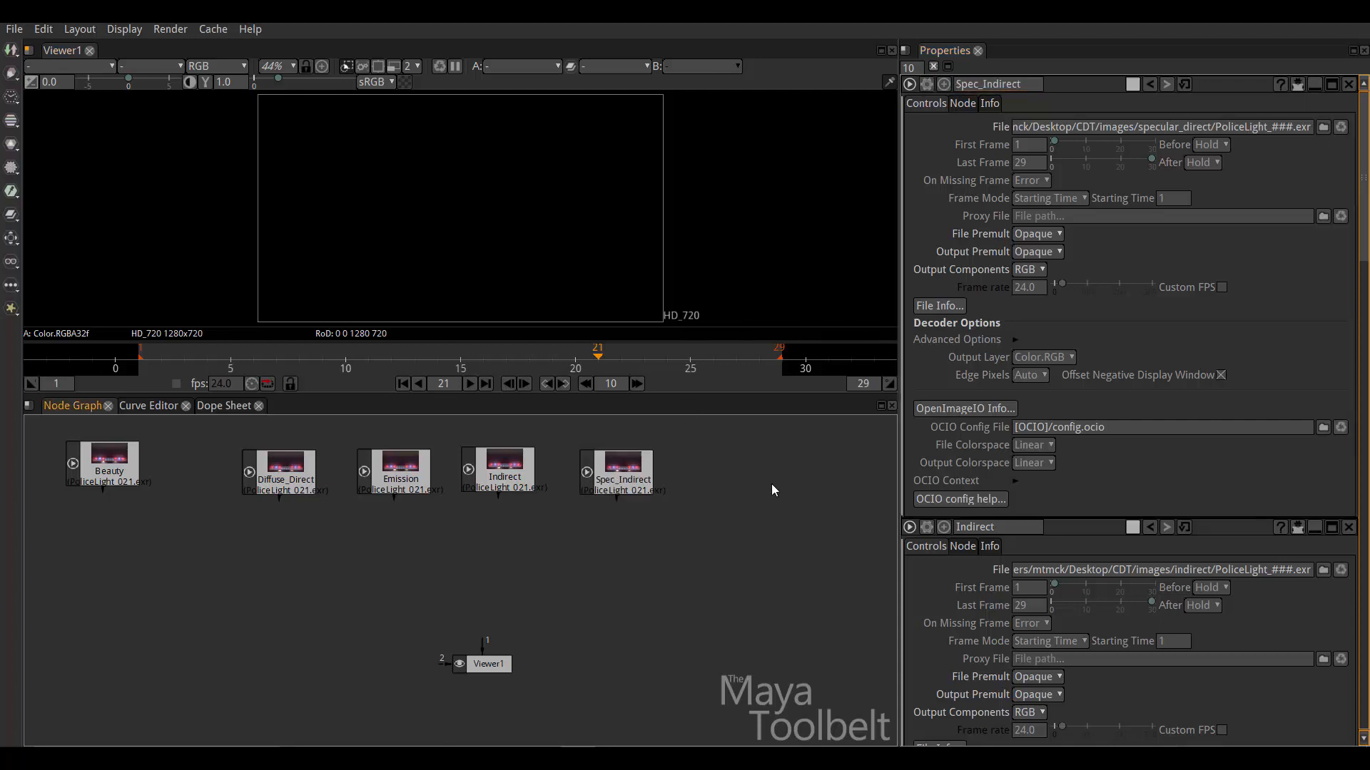
key("r")
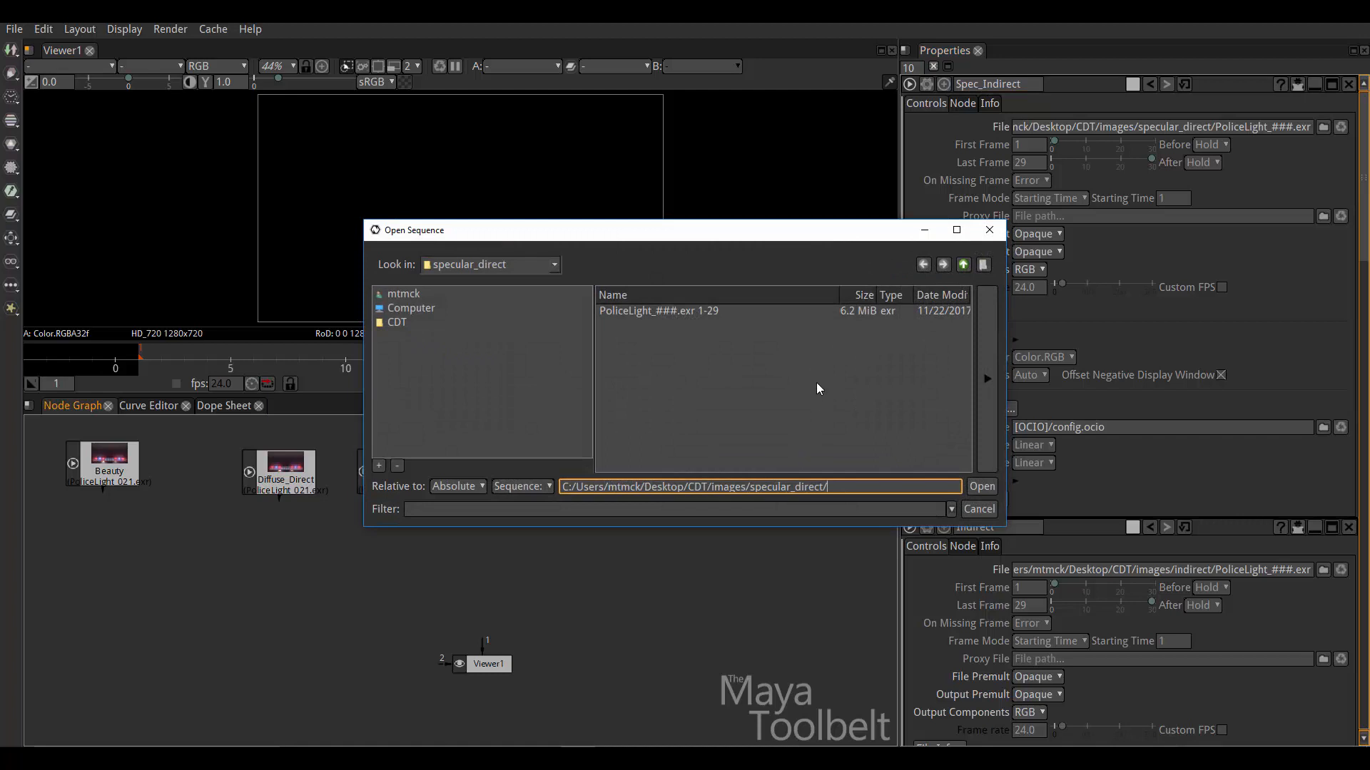
left_click(981, 486)
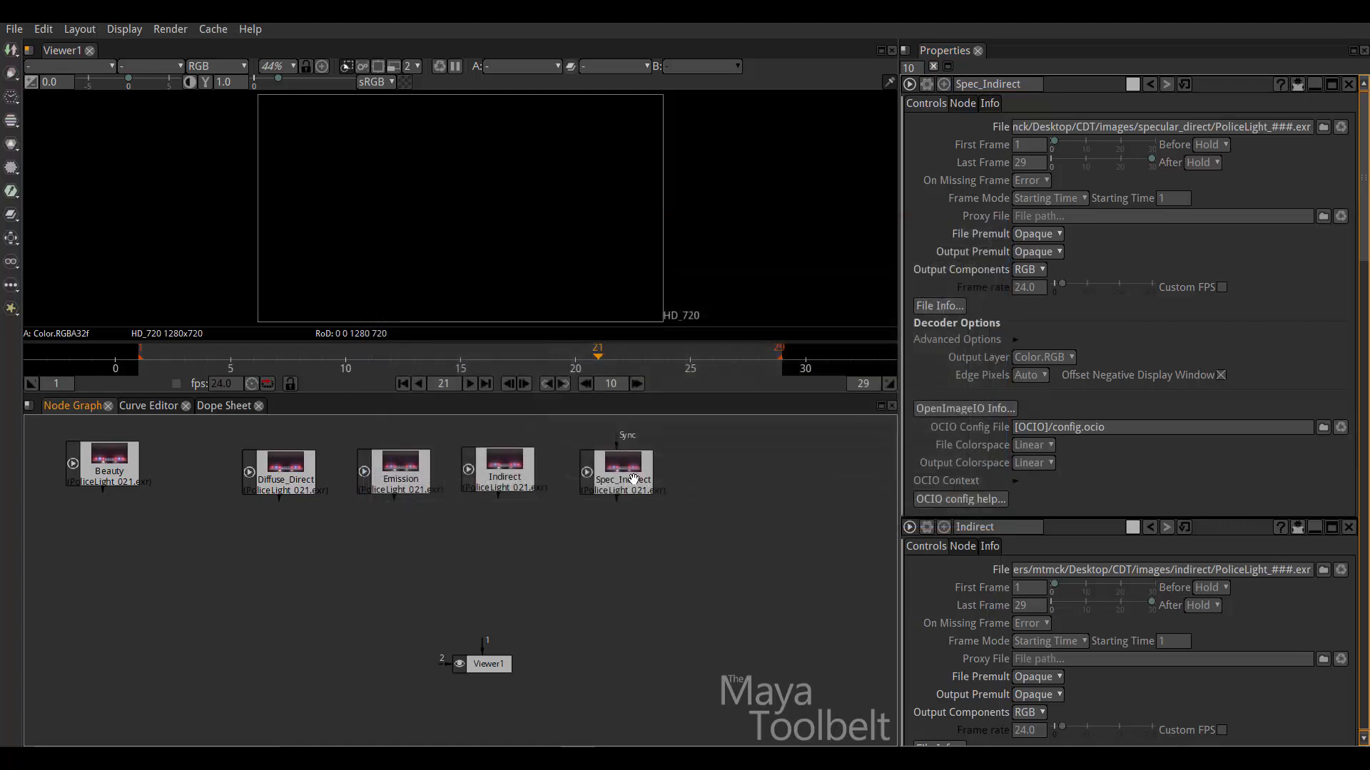
Step: Correct the name of the specular_direct sequence's Read node to Spec_Direct
left_click(1019, 85)
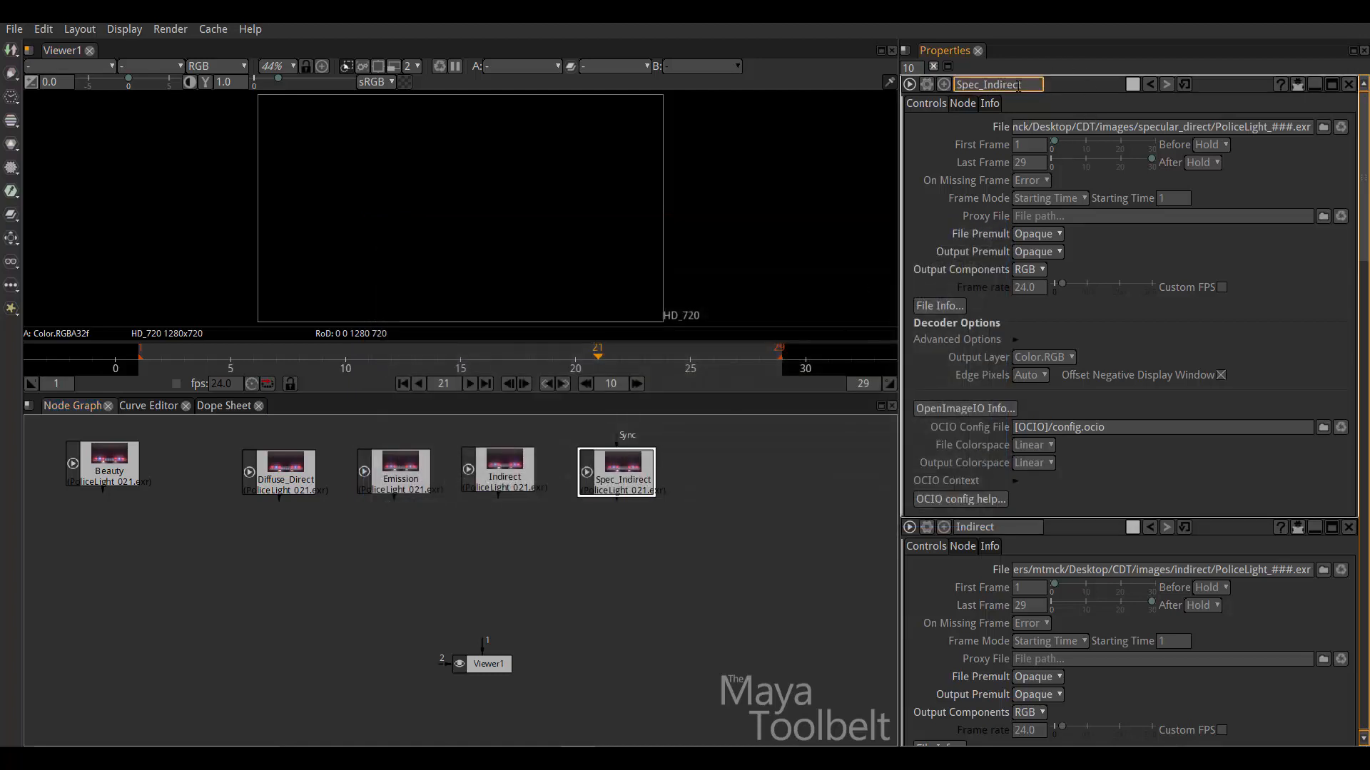
key("Left")
key("Left")
key("Left")
key("Left")
key("Left")
key("BackSpace")
key("BackSpace")
key("BackSpace")
type("D")
key("Return")
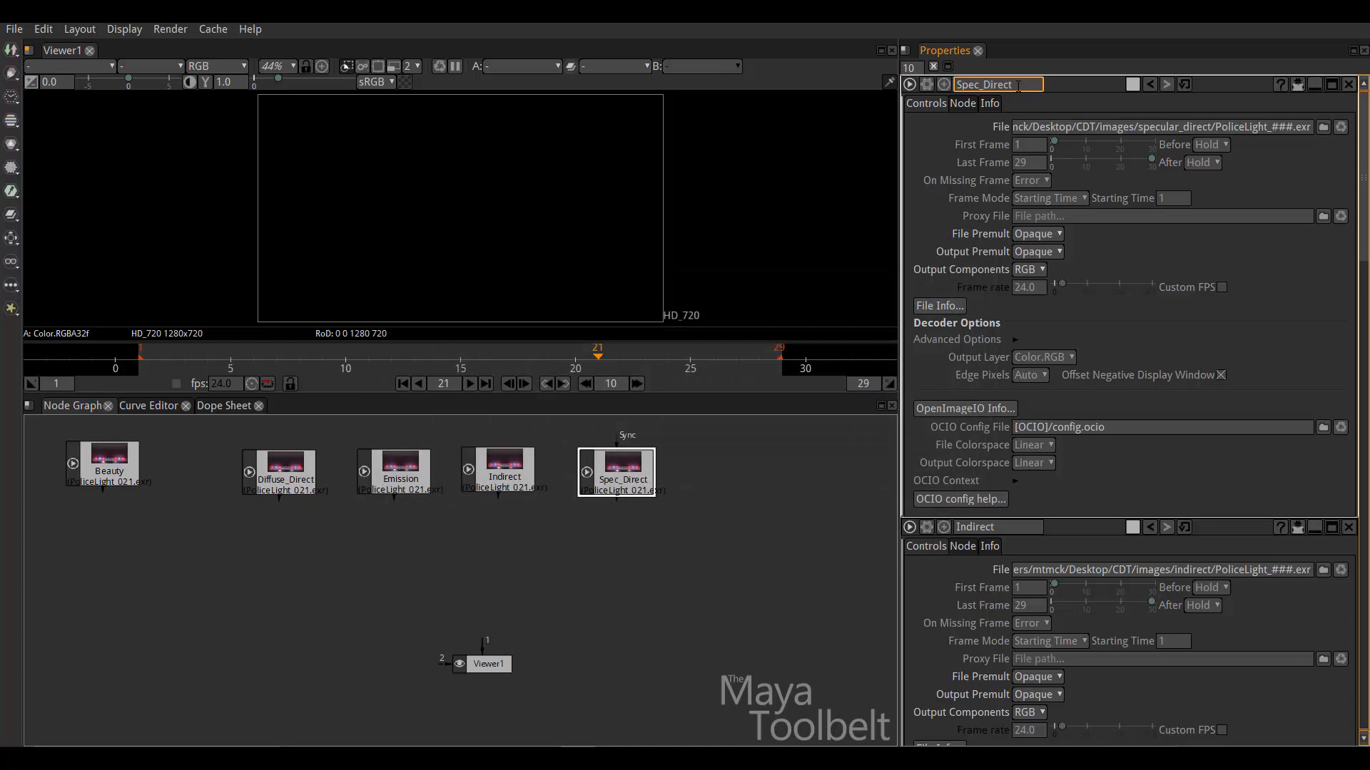
Step: Load the PoliceLight_###.exr sequence from the specular_indirect folder into a new Read node and place it beside Spec_Direct
left_click(713, 526)
key("r")
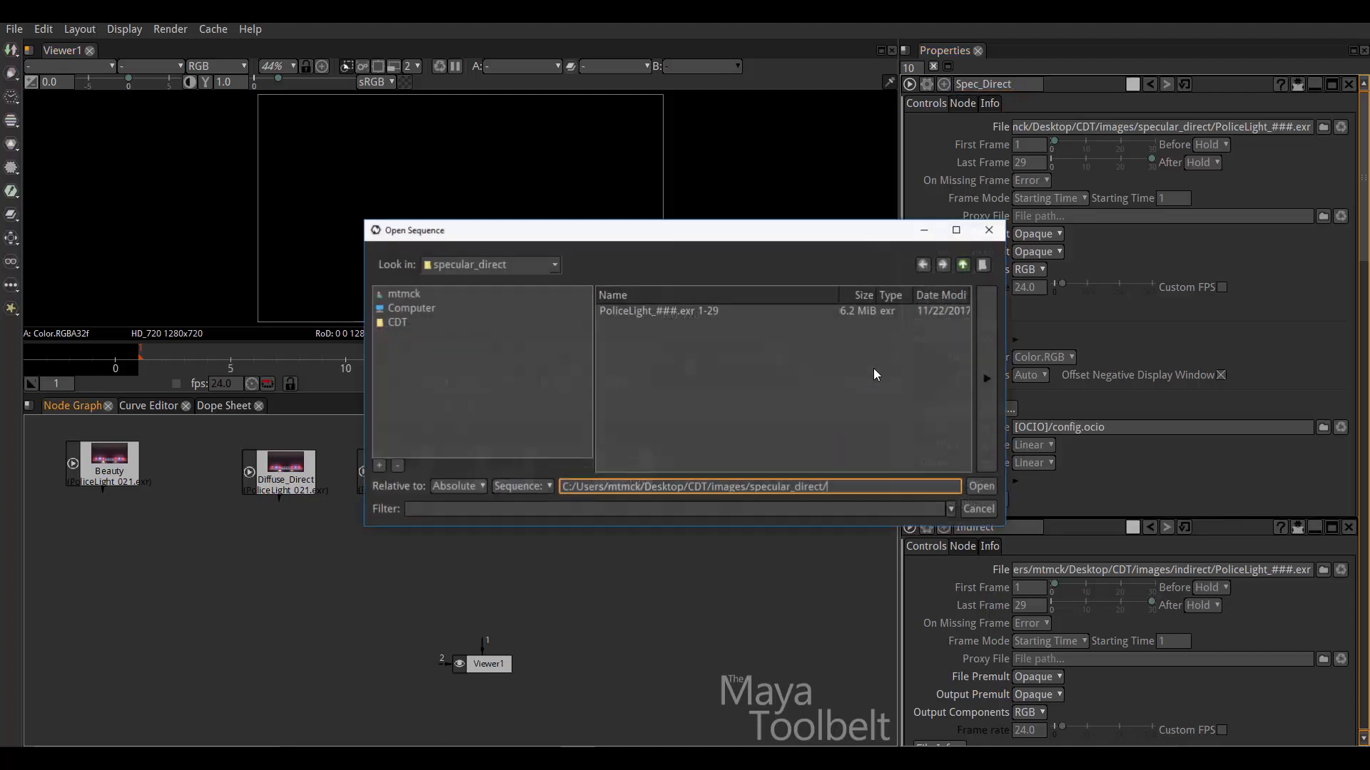
left_click(963, 266)
left_click(640, 388)
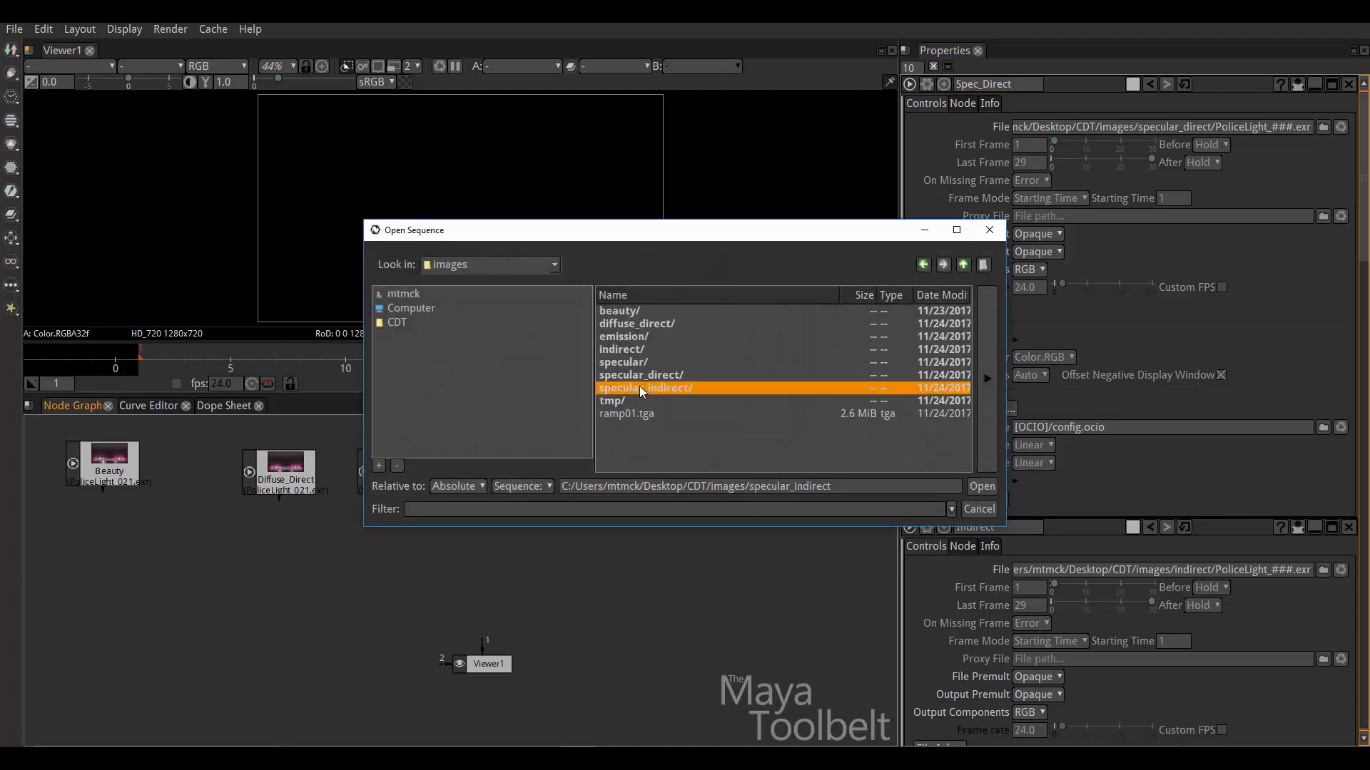
left_click(981, 486)
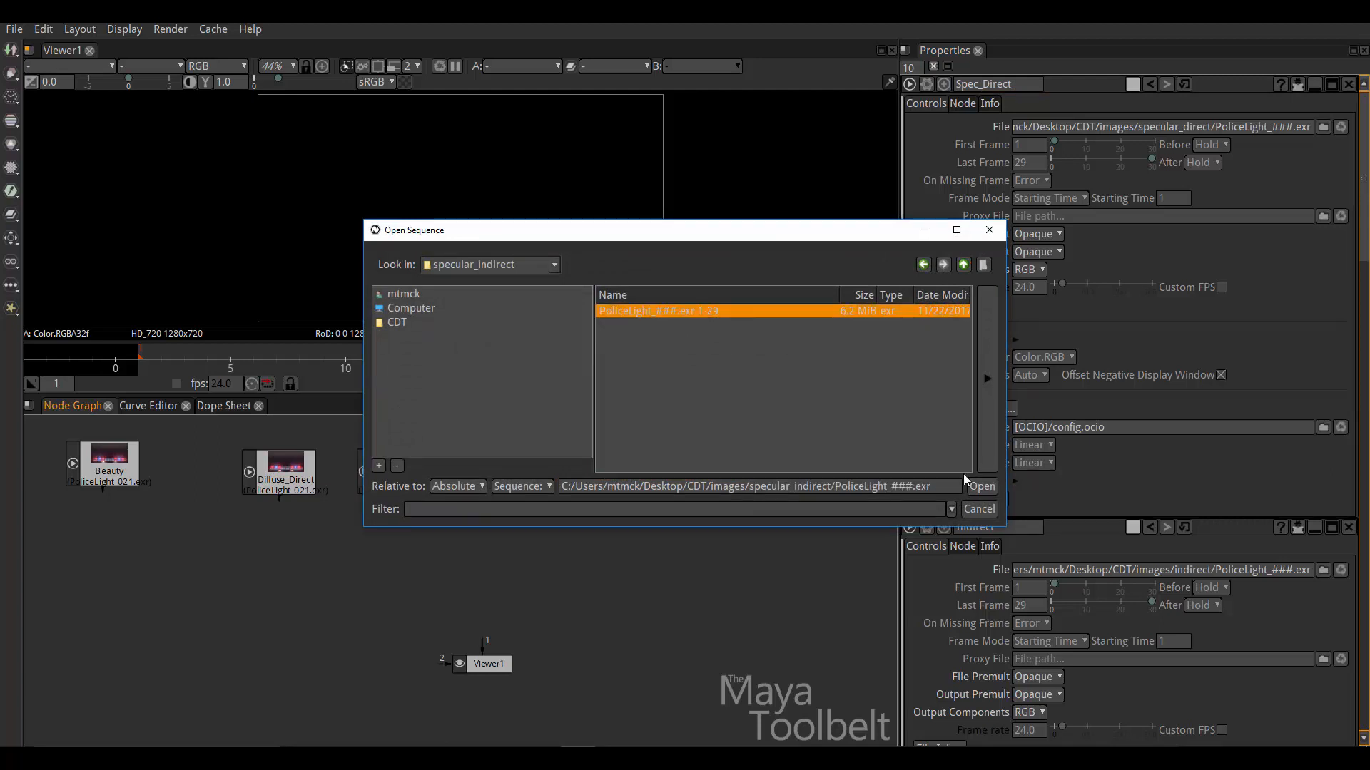
left_click(988, 488)
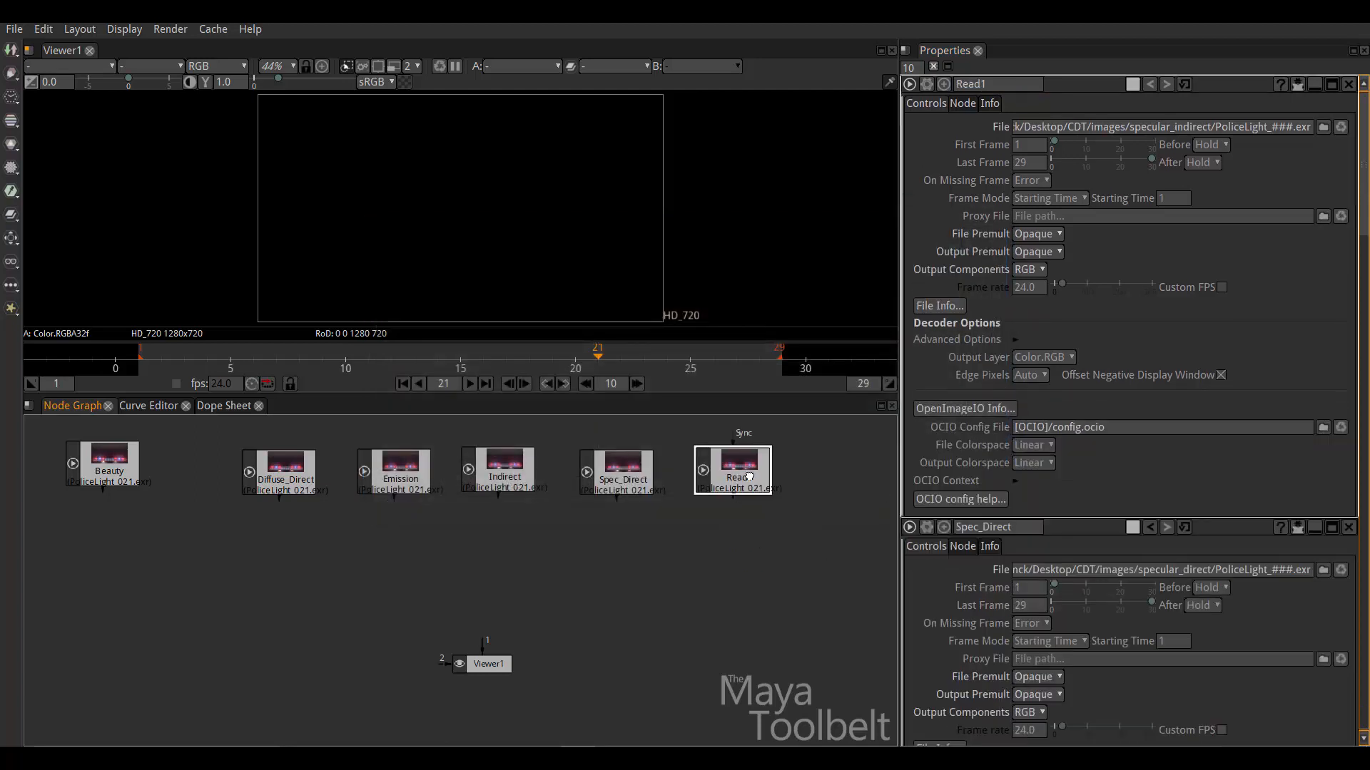
Step: Rename the specular_indirect sequence's Read node as Spec_Indirect
double_click(985, 84)
key("BackSpace")
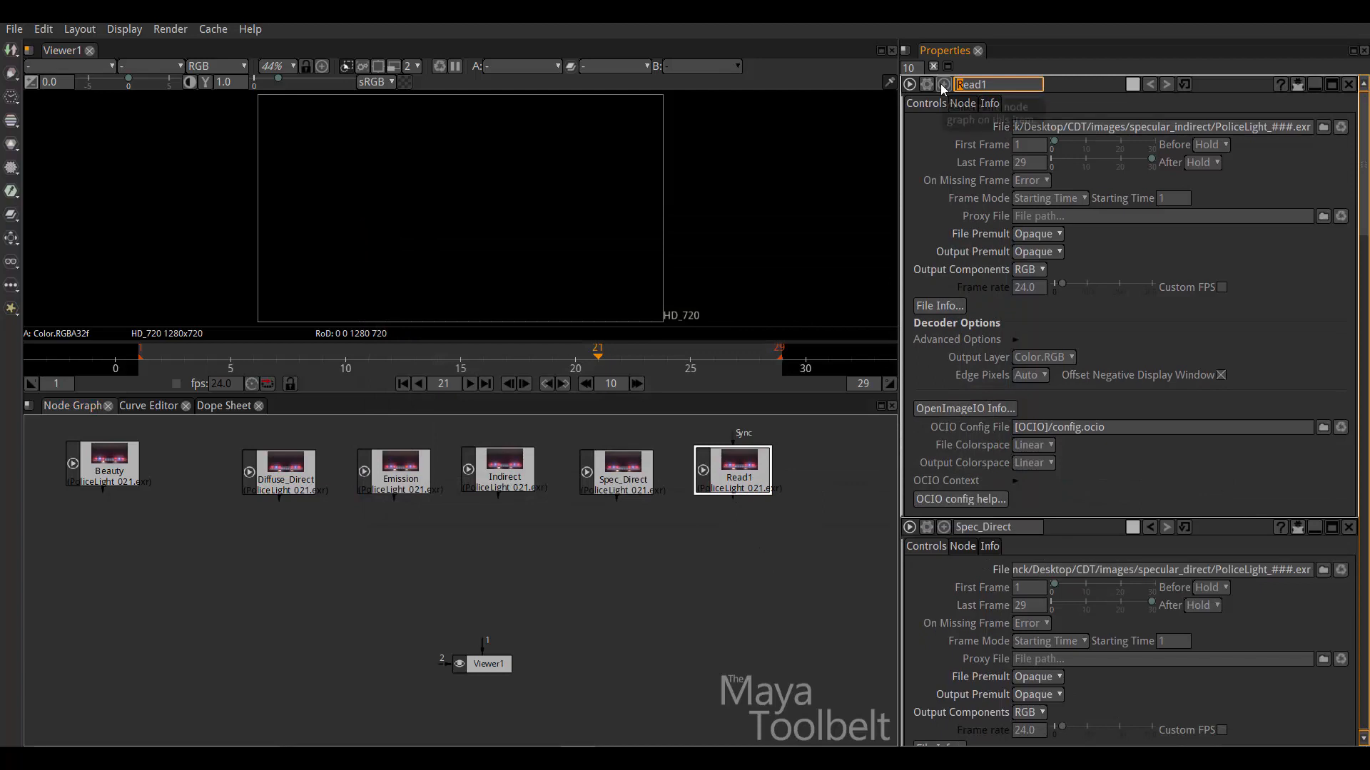
type("Spec_")
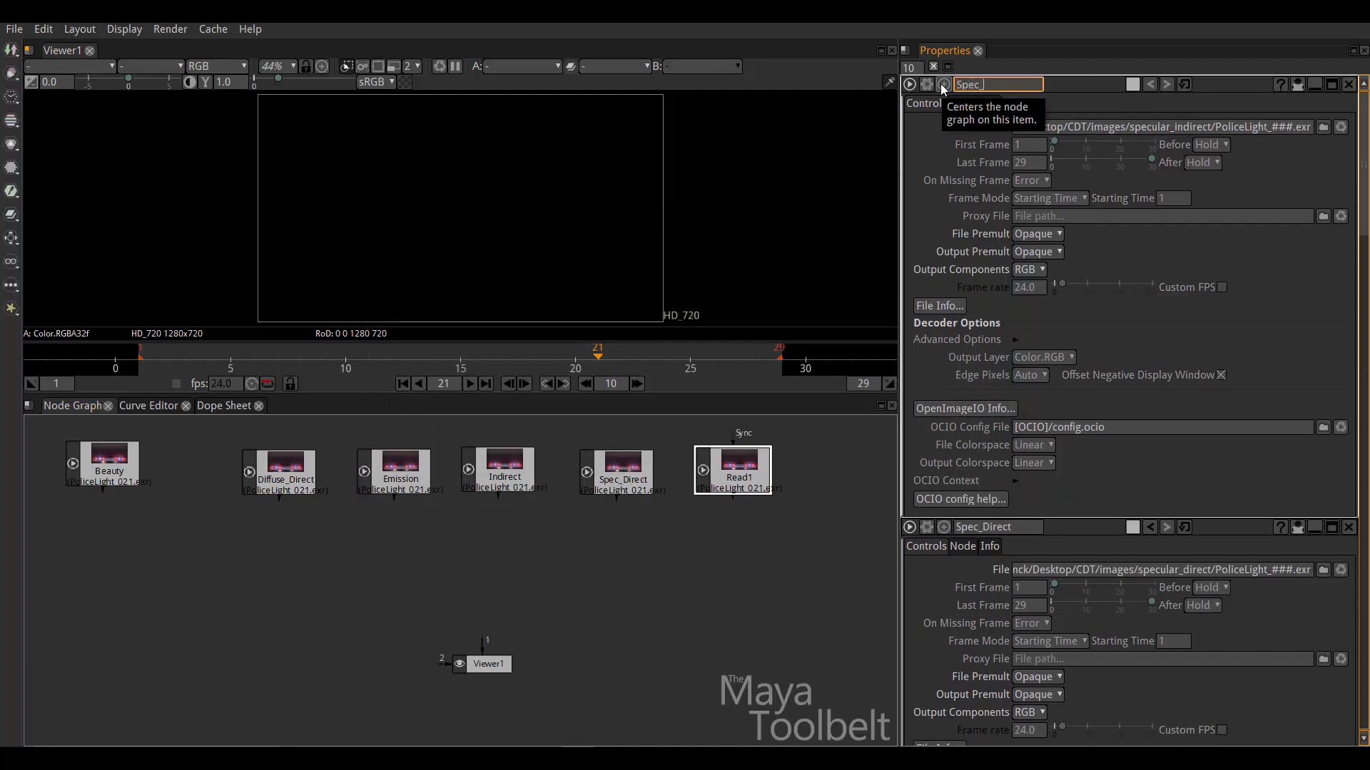
type("Indirect")
key("Return")
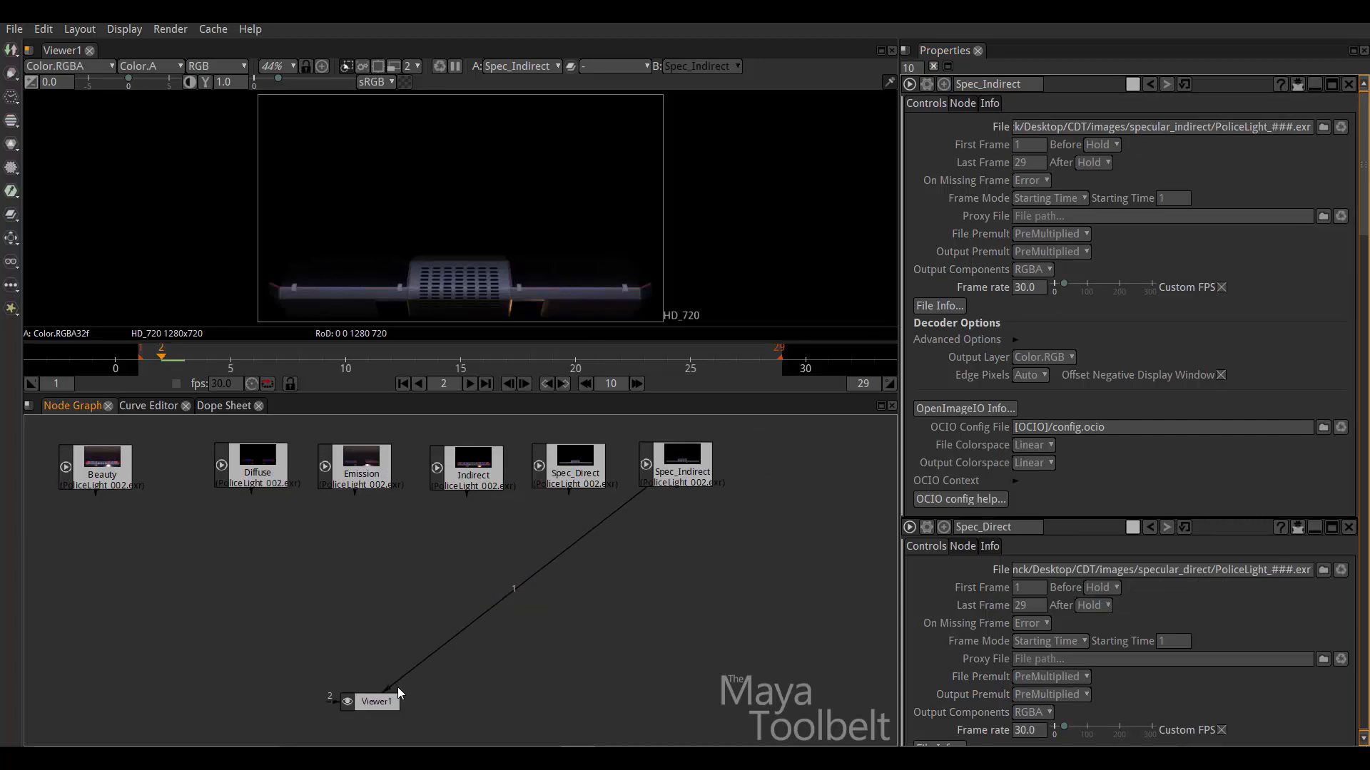
Step: Disconnect Viewer1 from Spec_Indirect and arrange the Diffuse, Emission, Indirect, Spec_Direct and Spec_Indirect nodes in an evenly spaced row
left_click_drag(397, 689, 461, 528)
left_click_drag(267, 466, 347, 466)
left_click_drag(465, 458, 466, 455)
left_click_drag(592, 457, 587, 453)
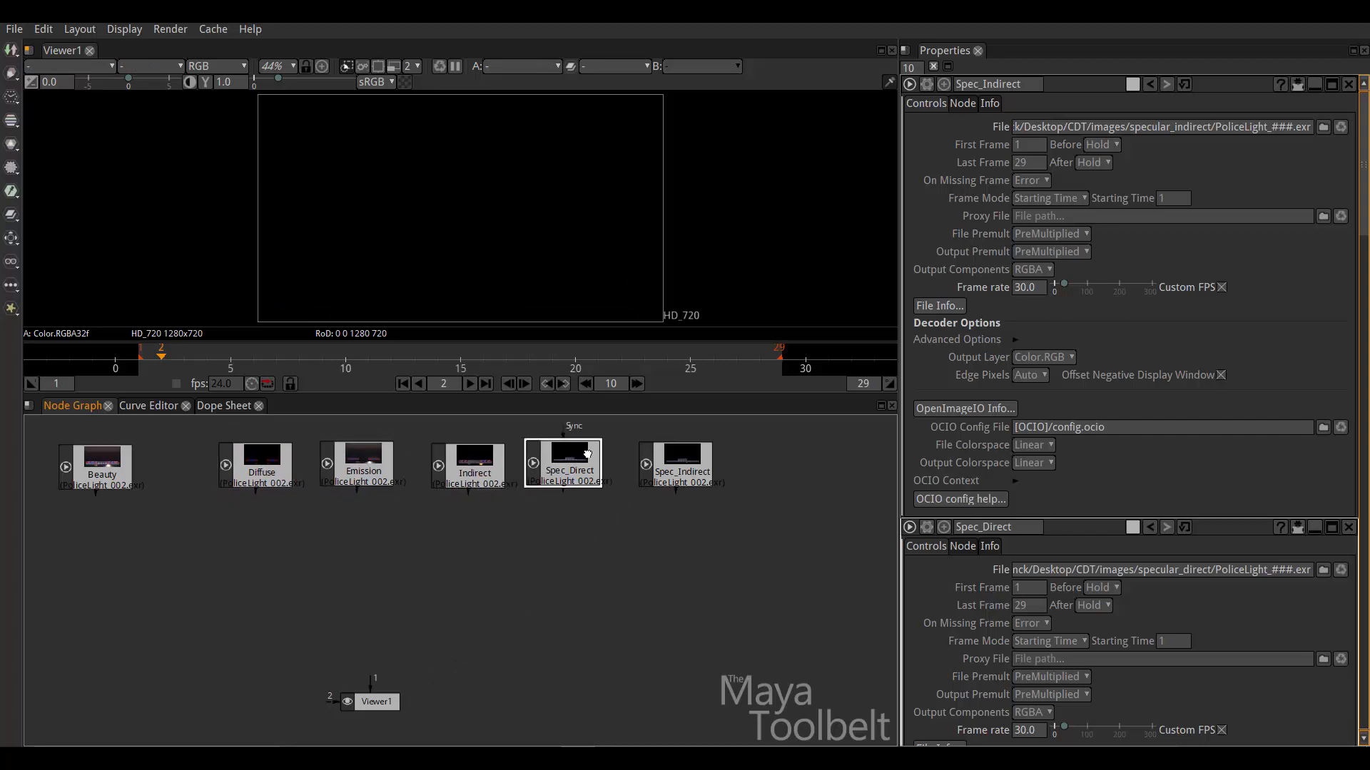
left_click_drag(472, 463, 460, 462)
left_click_drag(561, 465, 561, 465)
left_click_drag(693, 462, 684, 462)
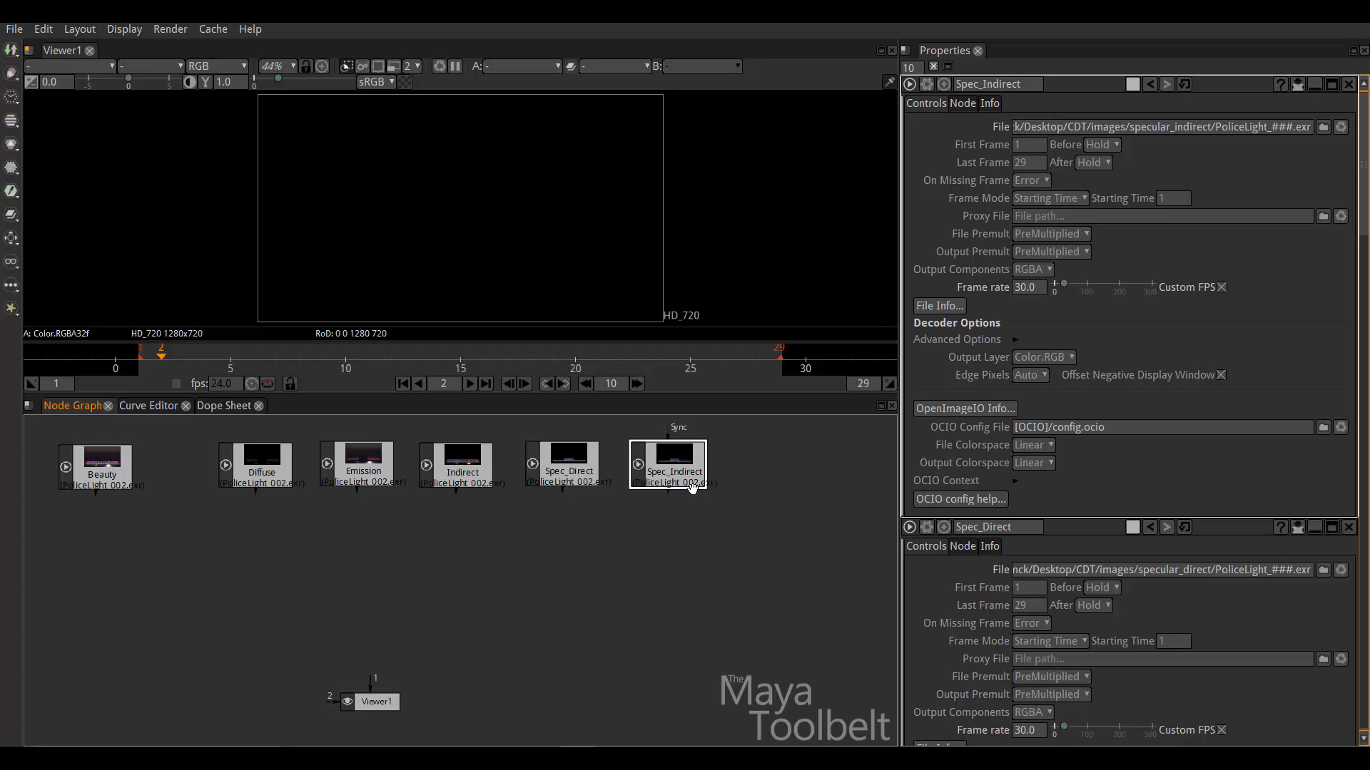
Step: Add a Merge node below the Diffuse and Emission nodes, keeping its operation at over
left_click(322, 557)
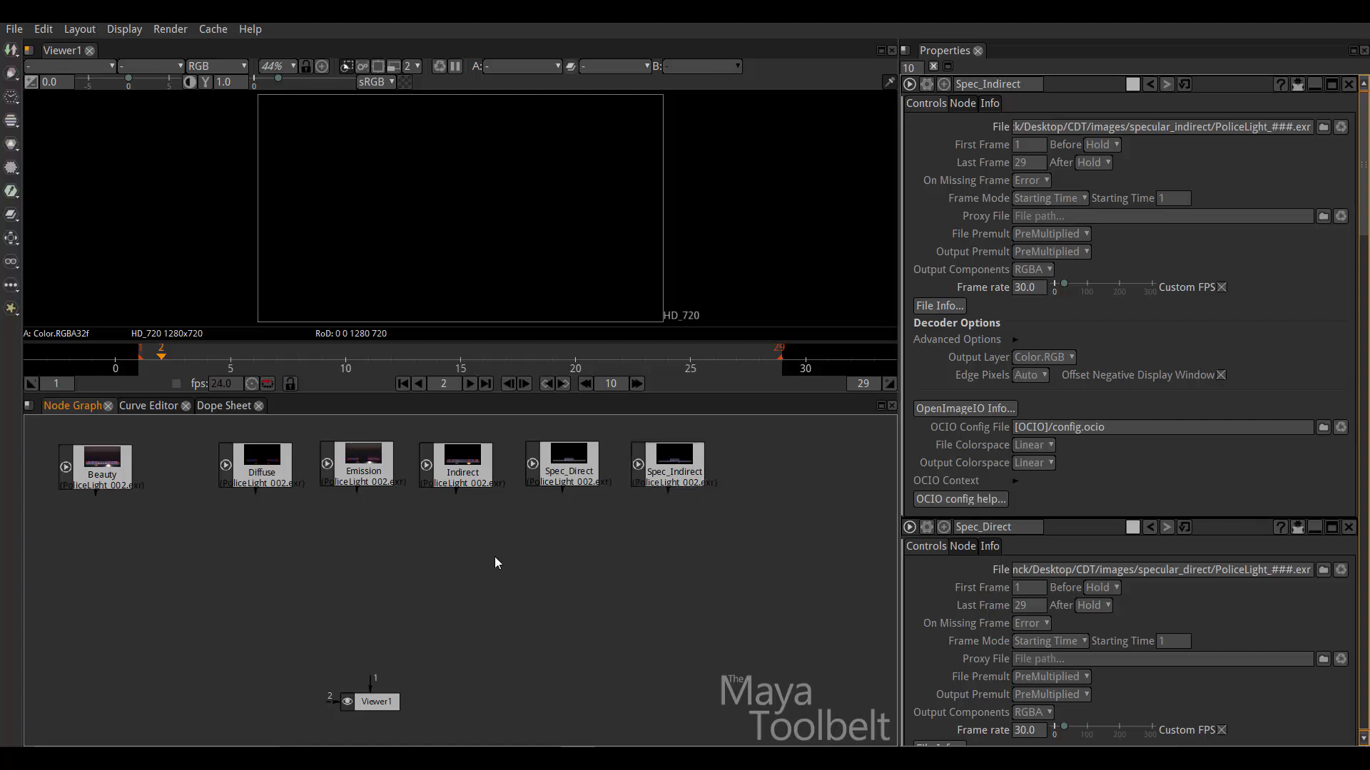
key("m")
left_click_drag(515, 584, 289, 588)
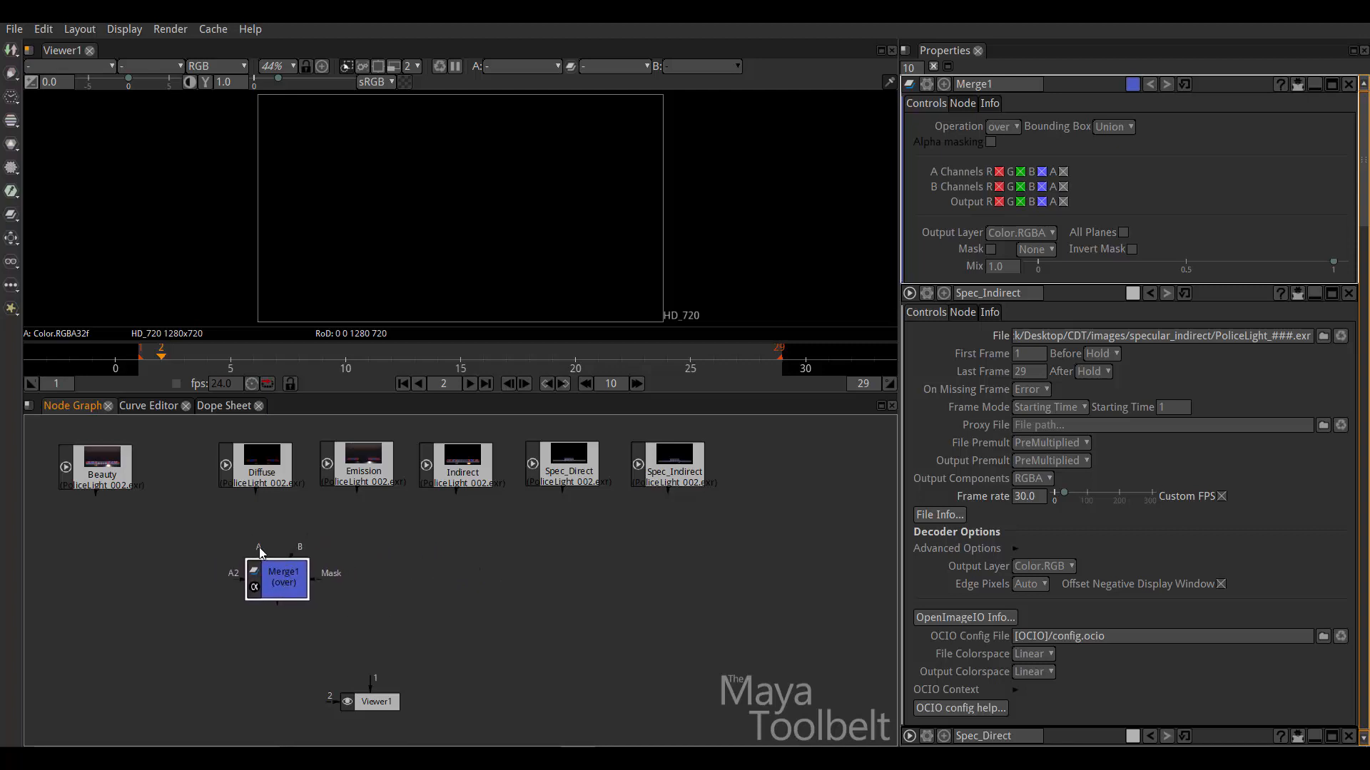
left_click_drag(281, 570, 288, 573)
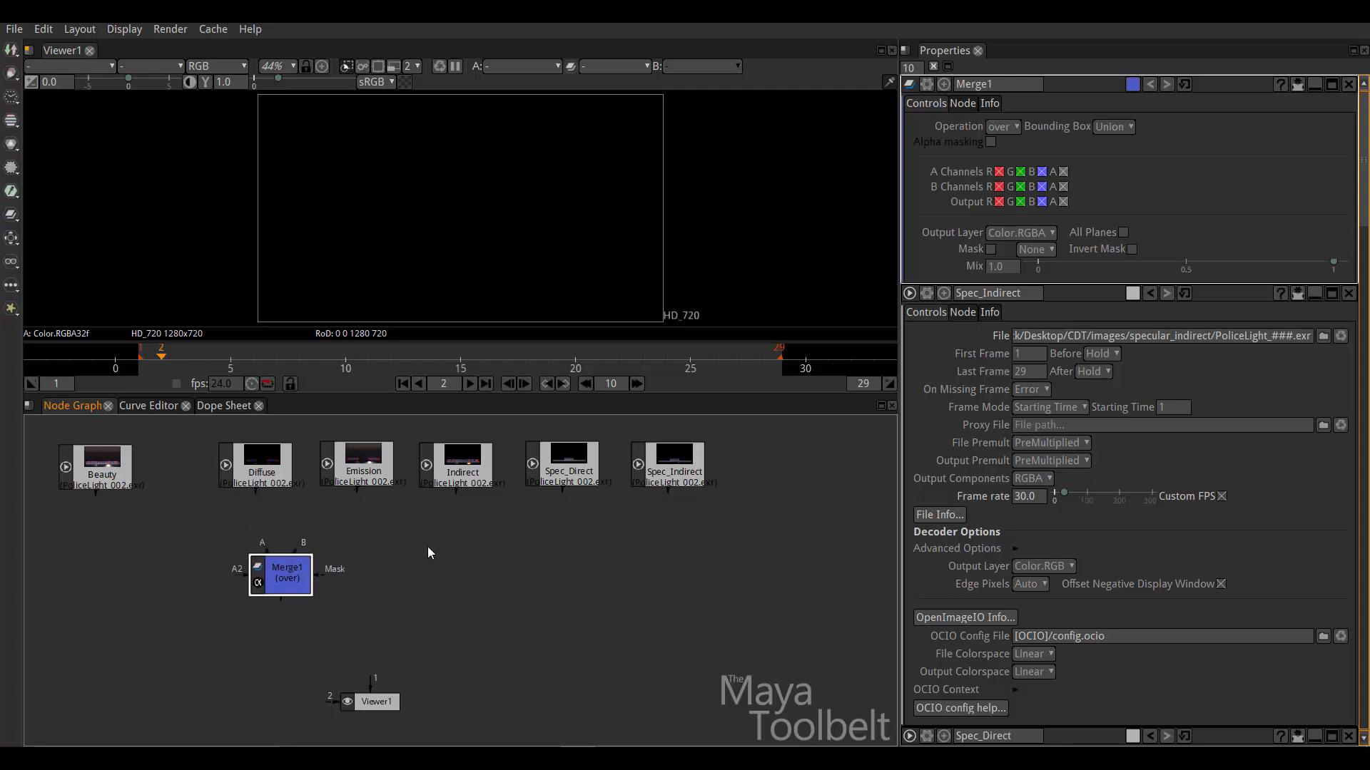
left_click_drag(318, 575, 314, 569)
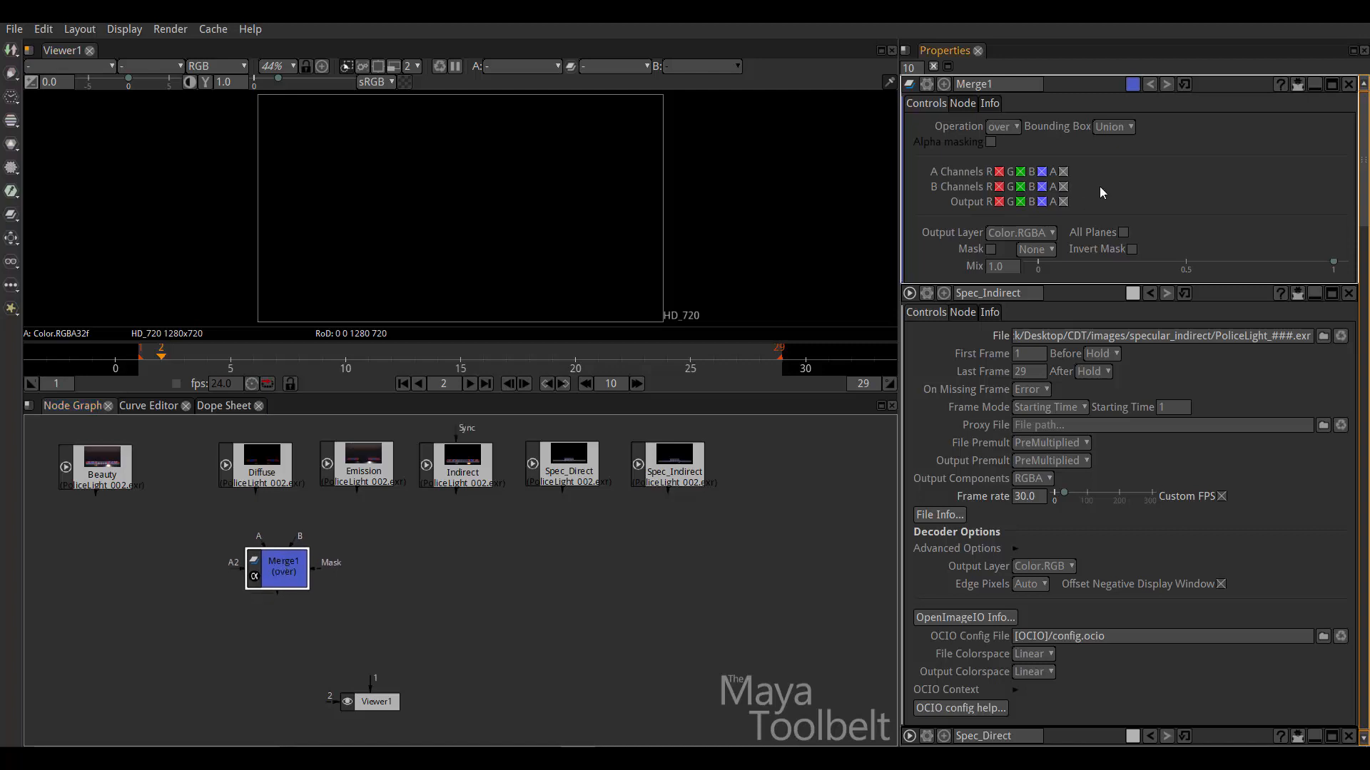
left_click(1011, 129)
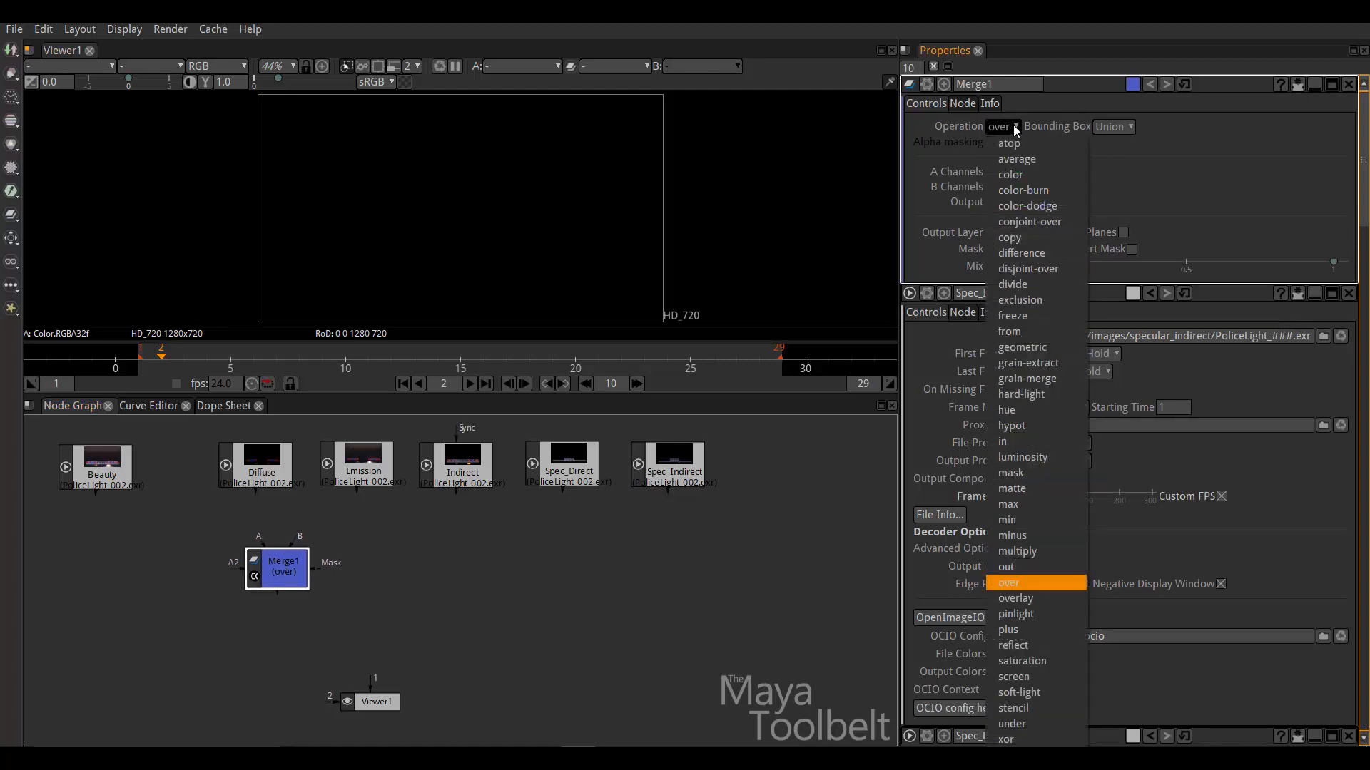
left_click(965, 127)
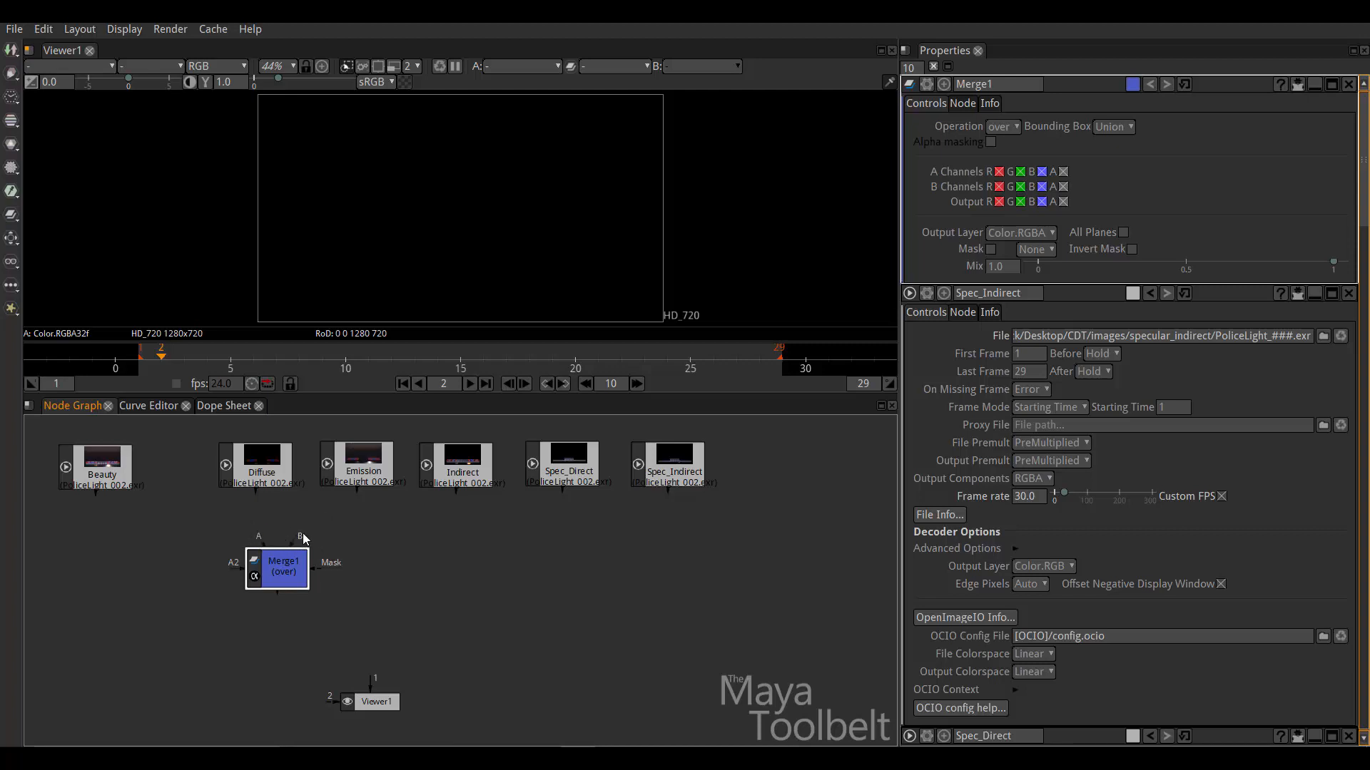
Step: Connect Merge1's B input to Diffuse and its A input to Indirect, swapping the positions of Indirect and Emission in the row
mouse_move(323, 525)
left_mouse_down()
mouse_move(306, 518)
mouse_move(301, 538)
left_mouse_up()
left_click_drag(283, 487, 283, 488)
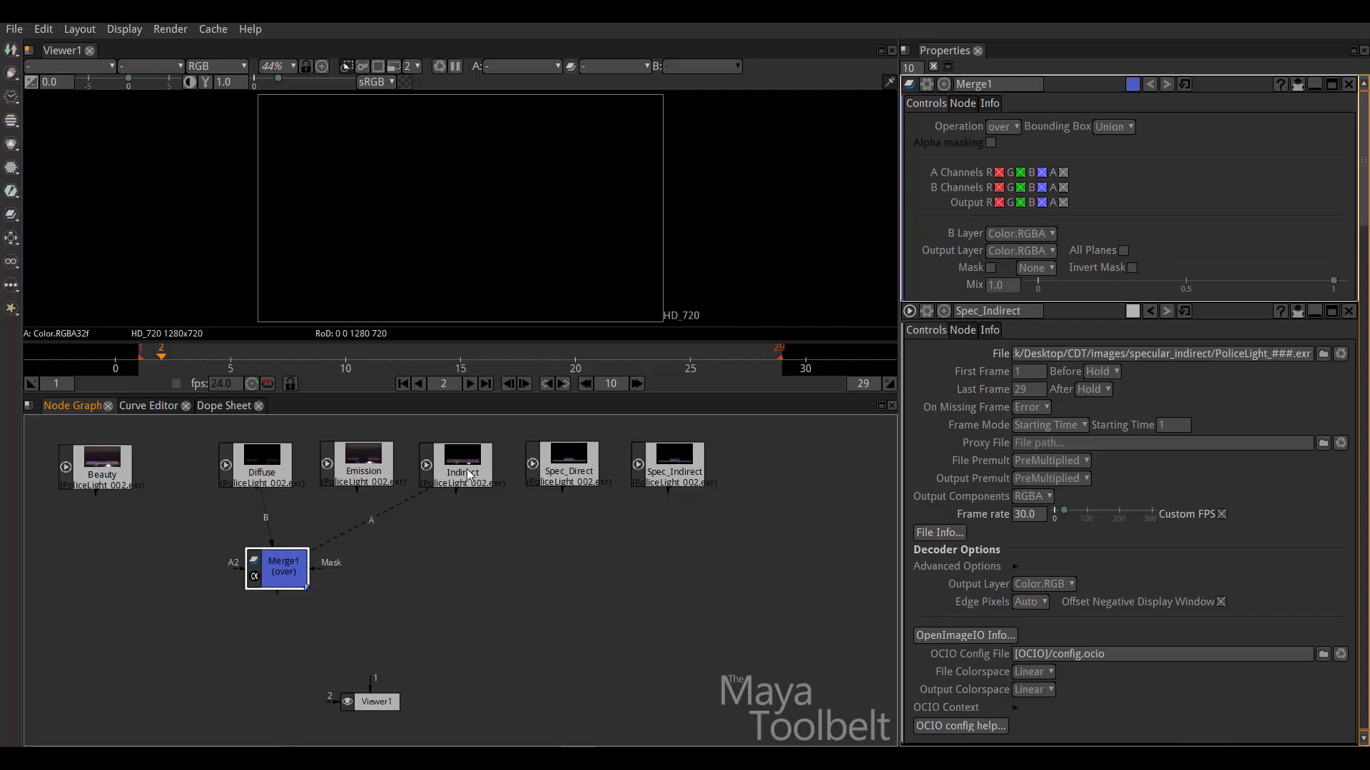
mouse_move(462, 469)
left_mouse_down()
mouse_move(353, 488)
mouse_move(443, 450)
mouse_move(474, 453)
left_mouse_up()
left_click_drag(346, 481, 346, 463)
left_click_drag(251, 460, 243, 461)
left_click_drag(351, 464, 349, 463)
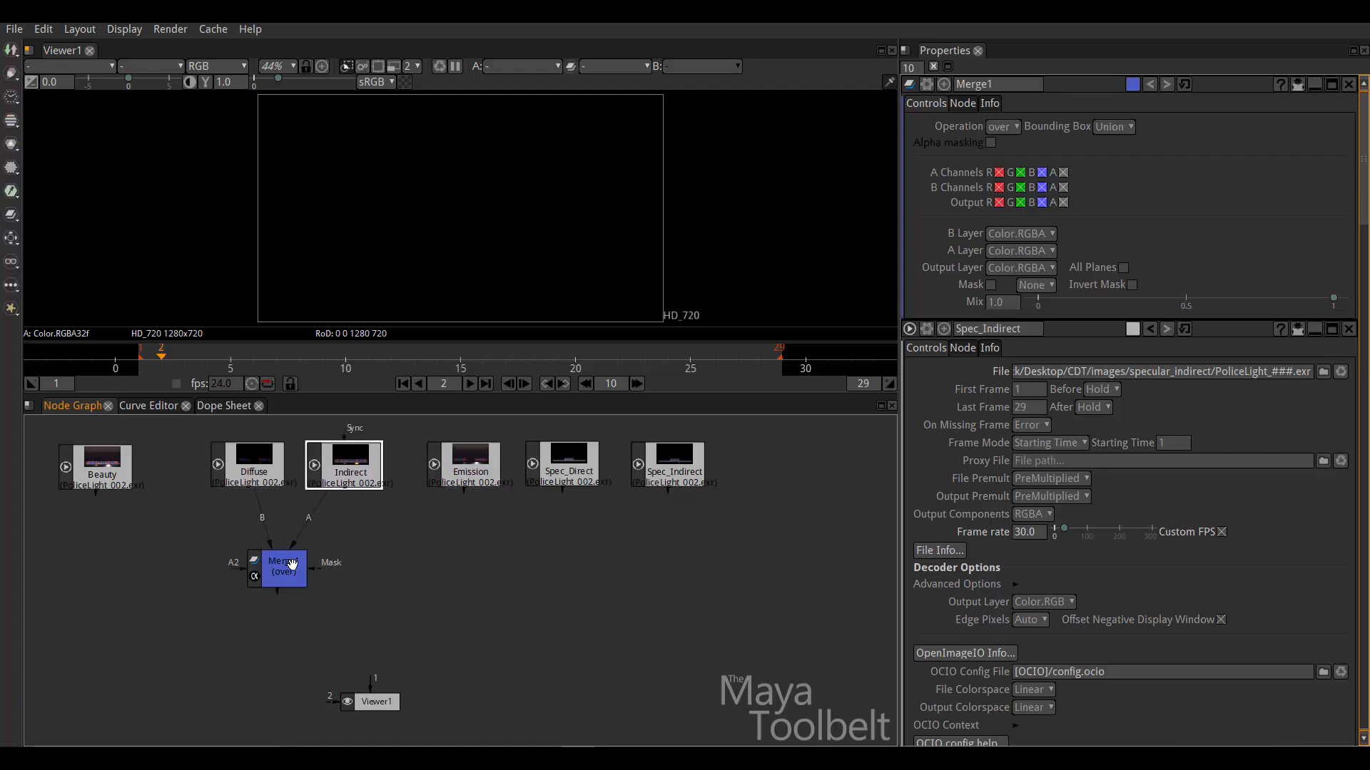
Step: Connect Viewer1 to Merge1 and compare the merged output with the separate Diffuse and Indirect passes, leaving Merge1 in the viewer
left_click(301, 581)
left_click_drag(372, 680, 289, 571)
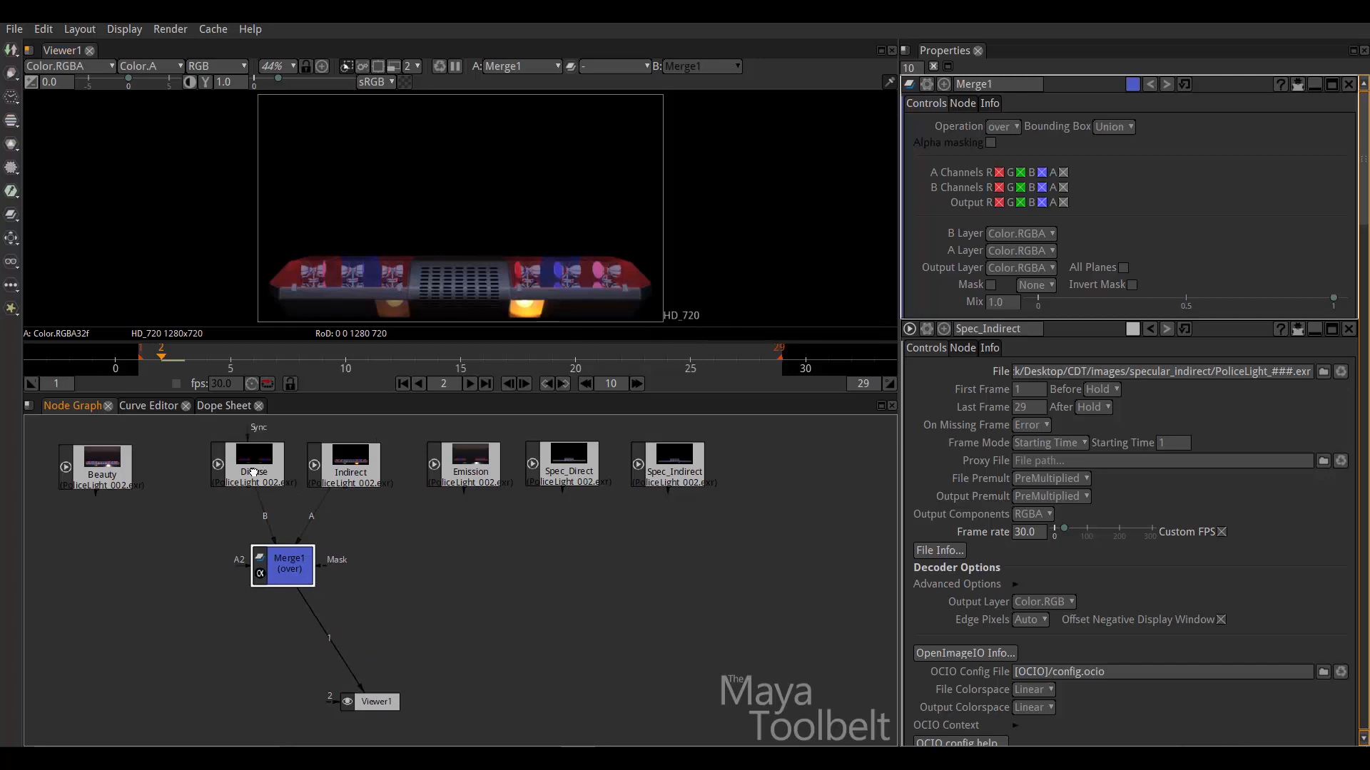
left_click_drag(254, 464, 246, 469)
key("1")
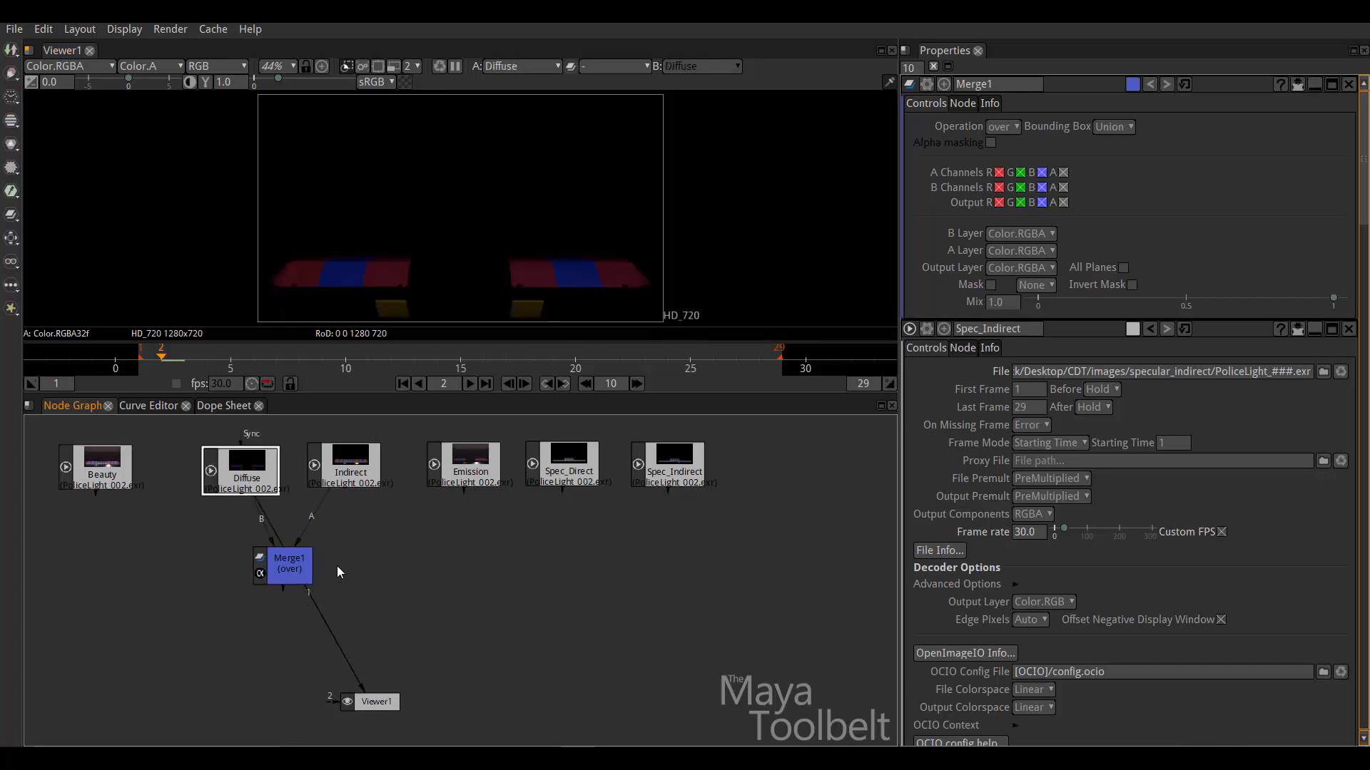
left_click(351, 467)
key("1")
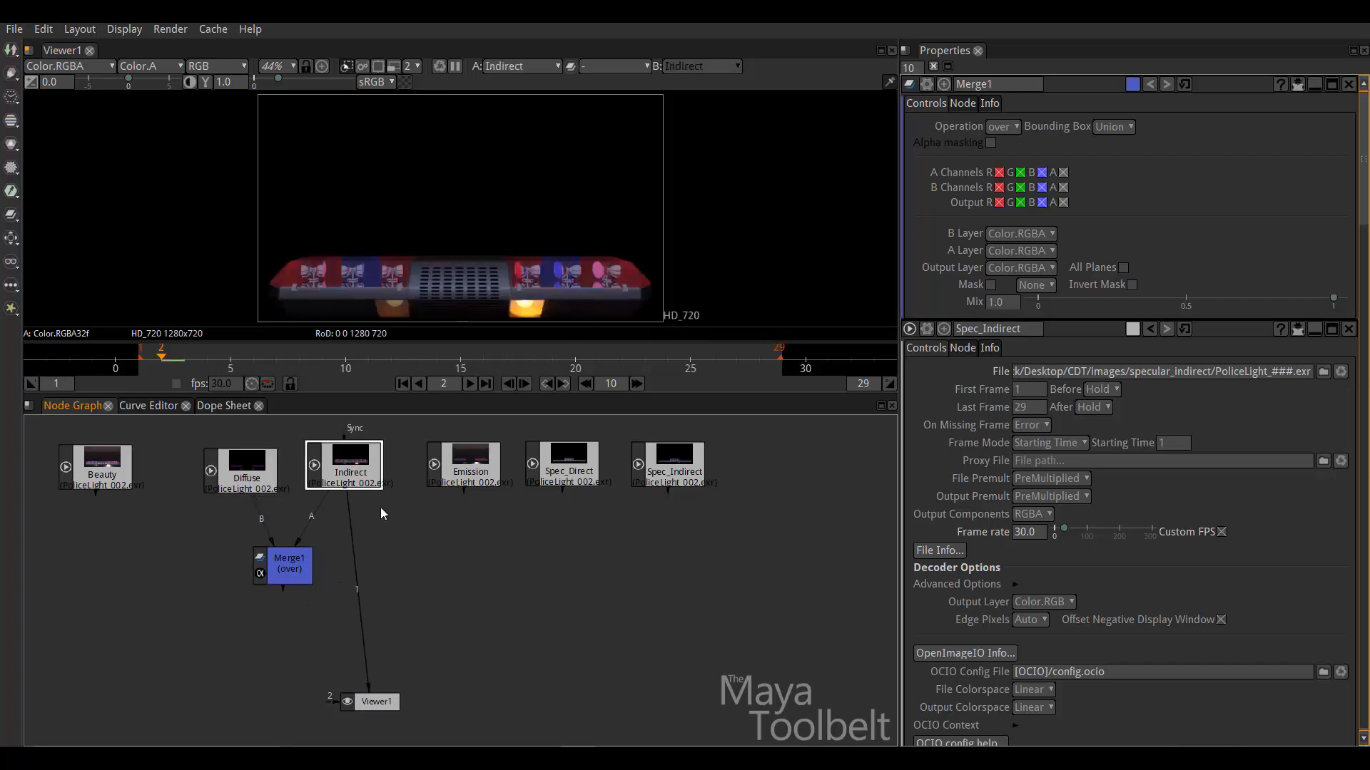
left_click(297, 562)
key("1")
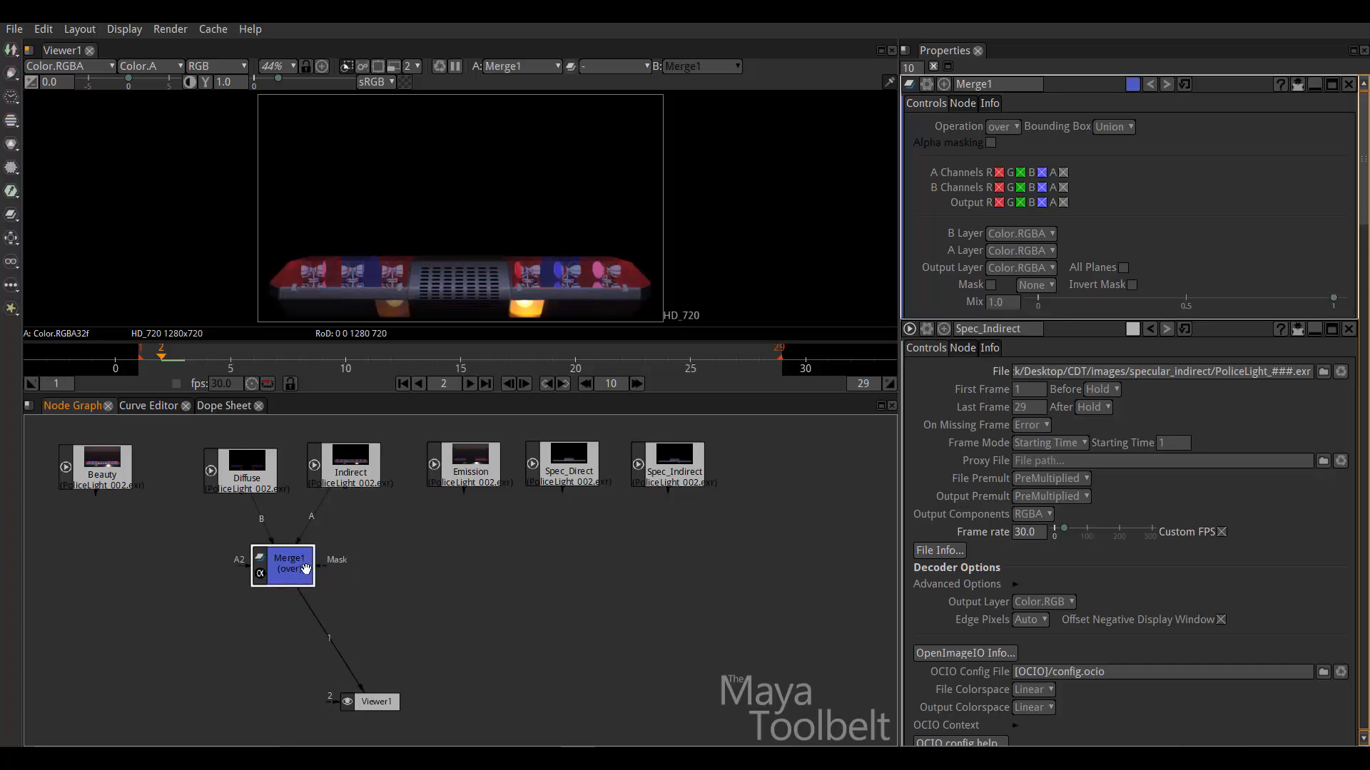
left_click_drag(293, 568, 290, 565)
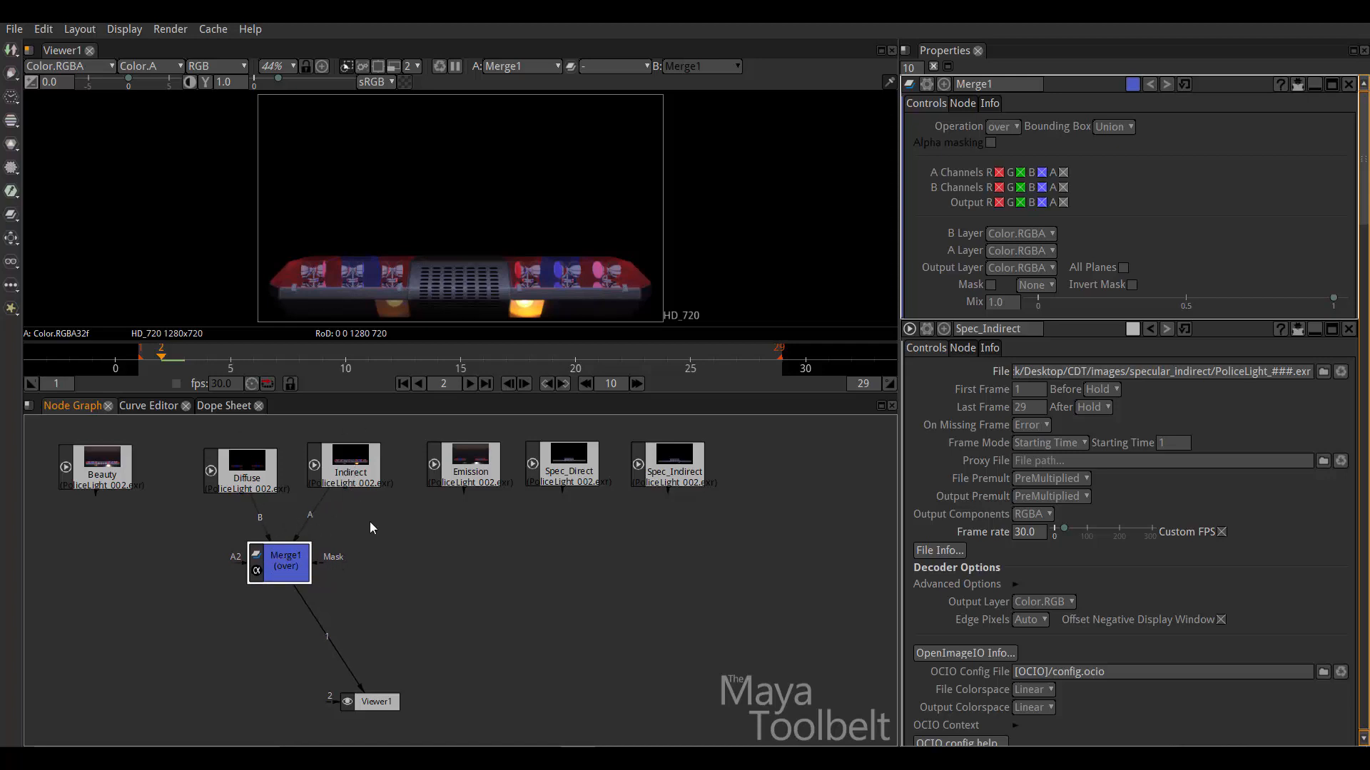
Step: Change Merge1's operation to plus
left_click(1011, 125)
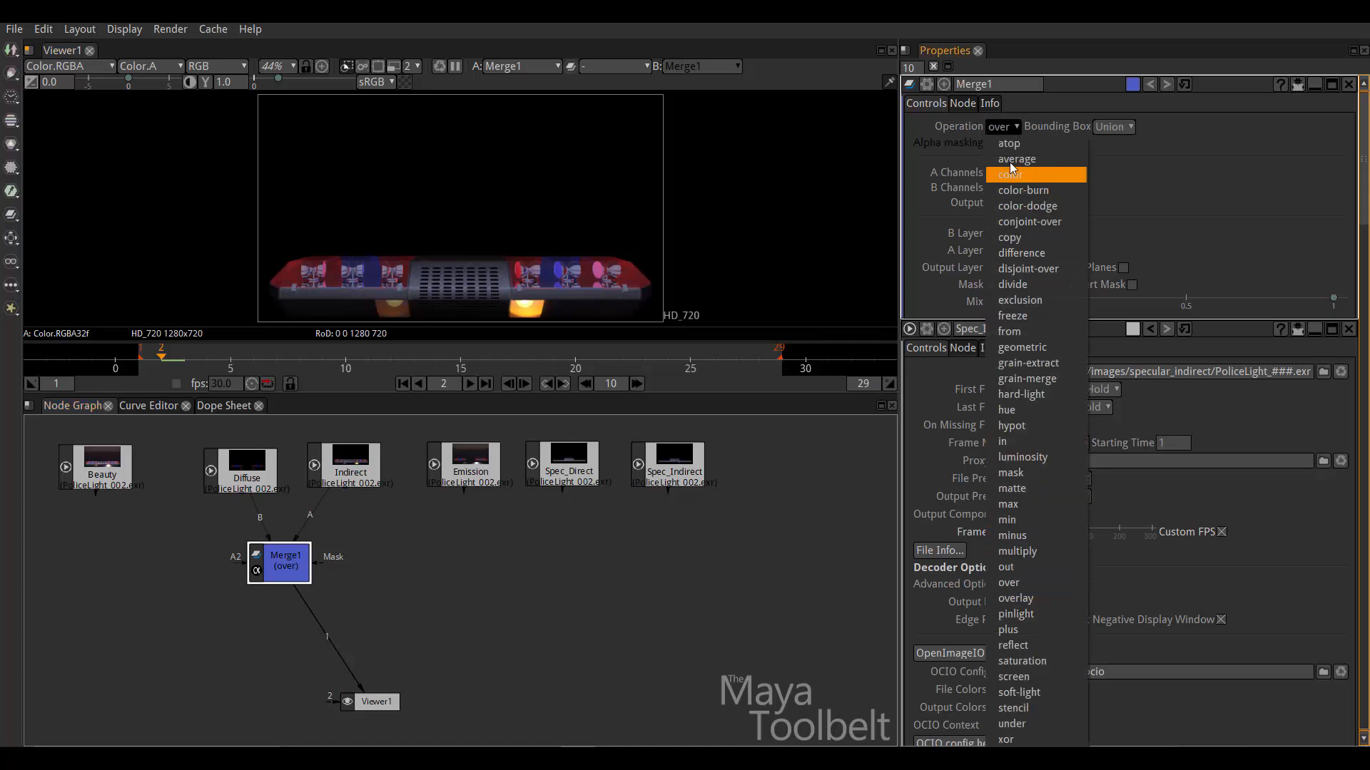
left_click(1017, 632)
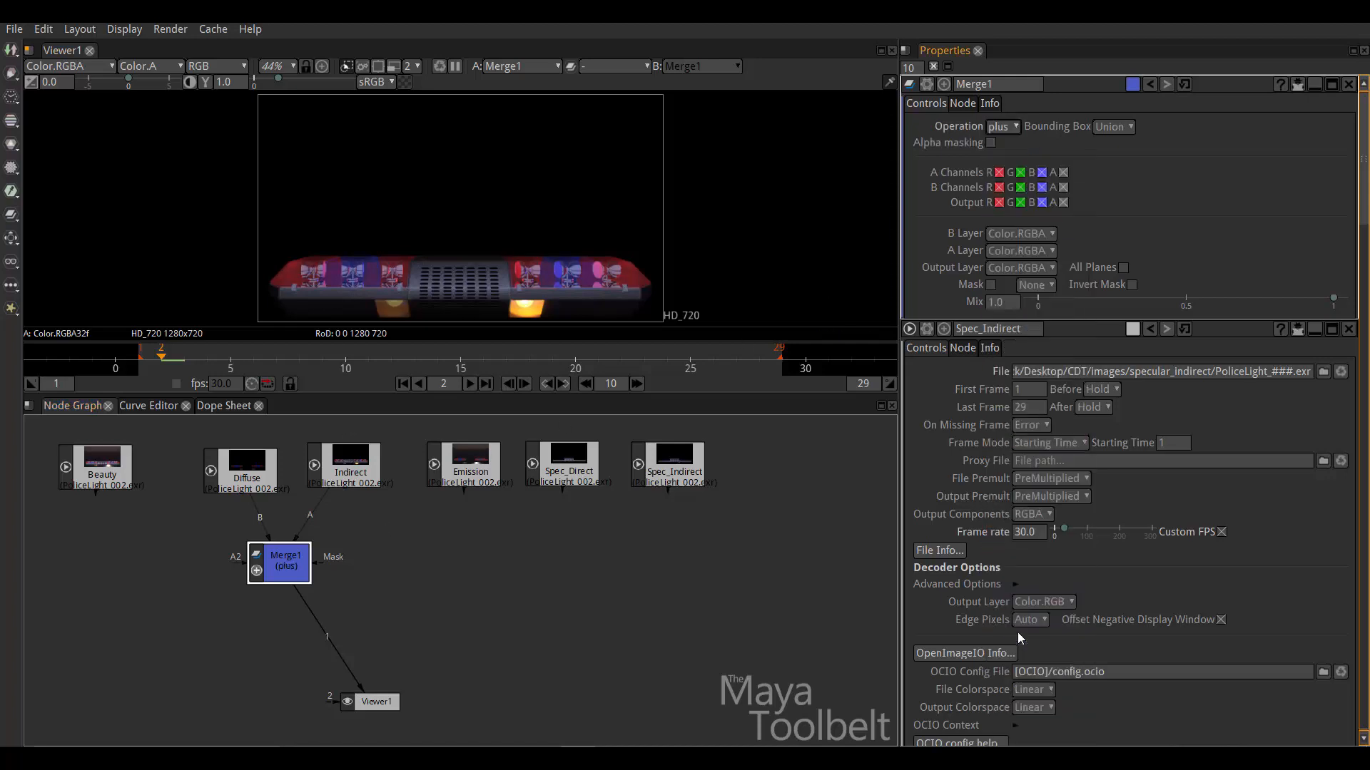
Step: View the Diffuse and Indirect passes separately in Viewer1 and compare each with the Merge1 result, ending on Merge1
left_click(241, 471)
key("1")
double_click(338, 471)
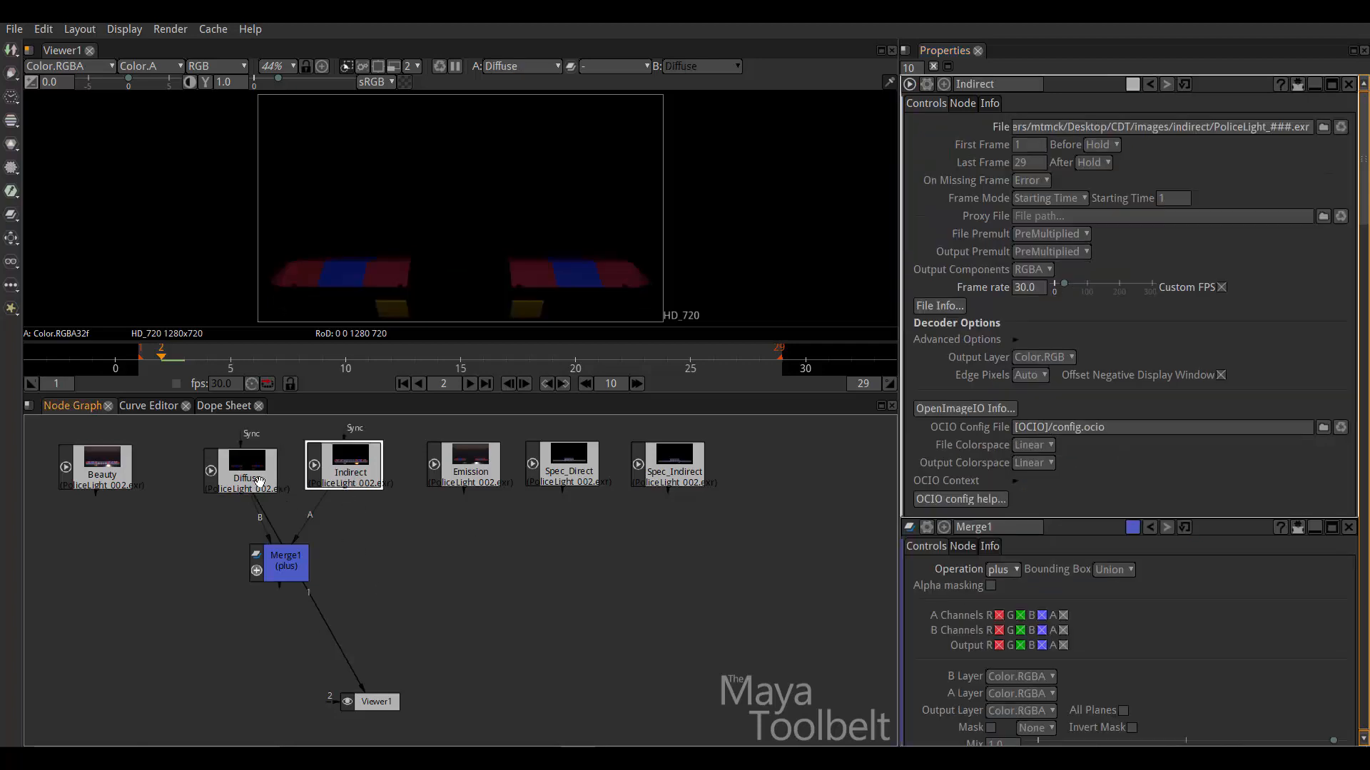
left_click_drag(256, 477, 254, 469)
left_click(348, 465)
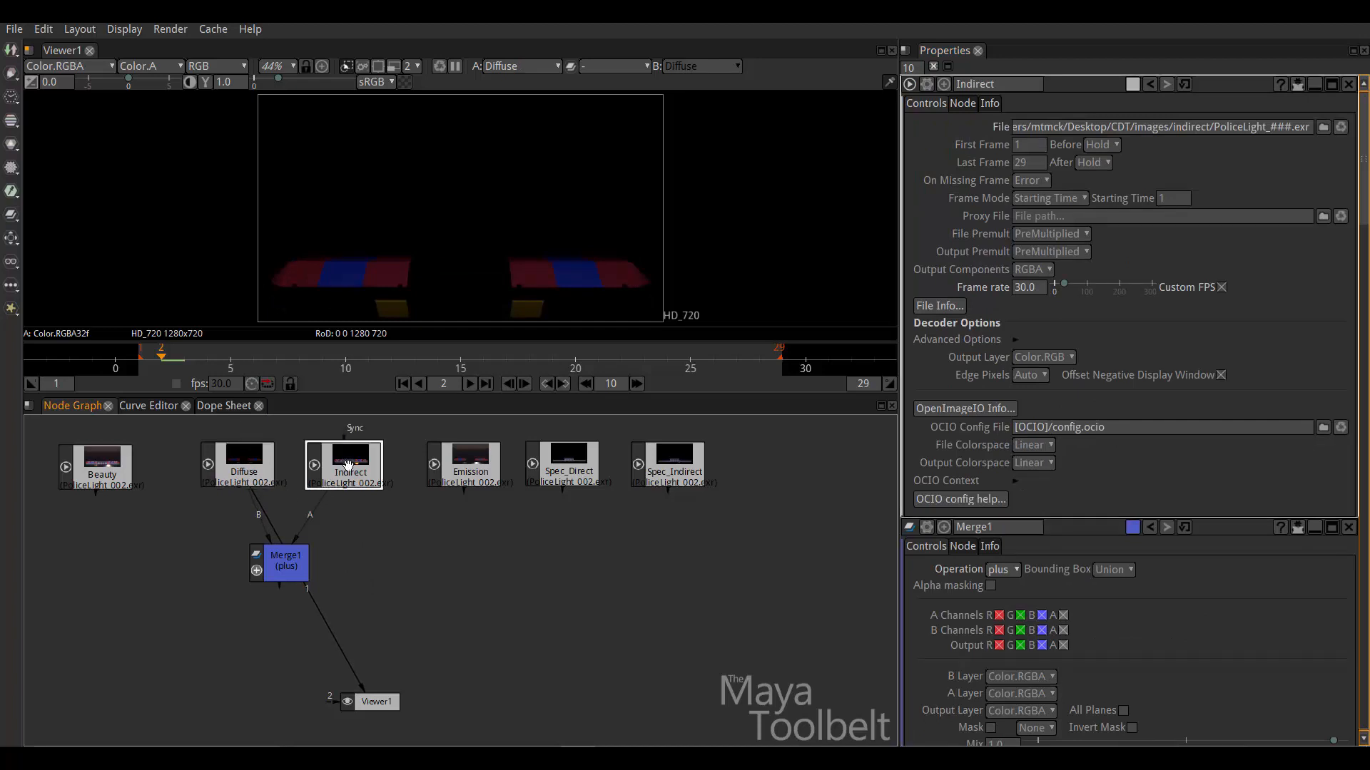
key("1")
left_click(291, 564)
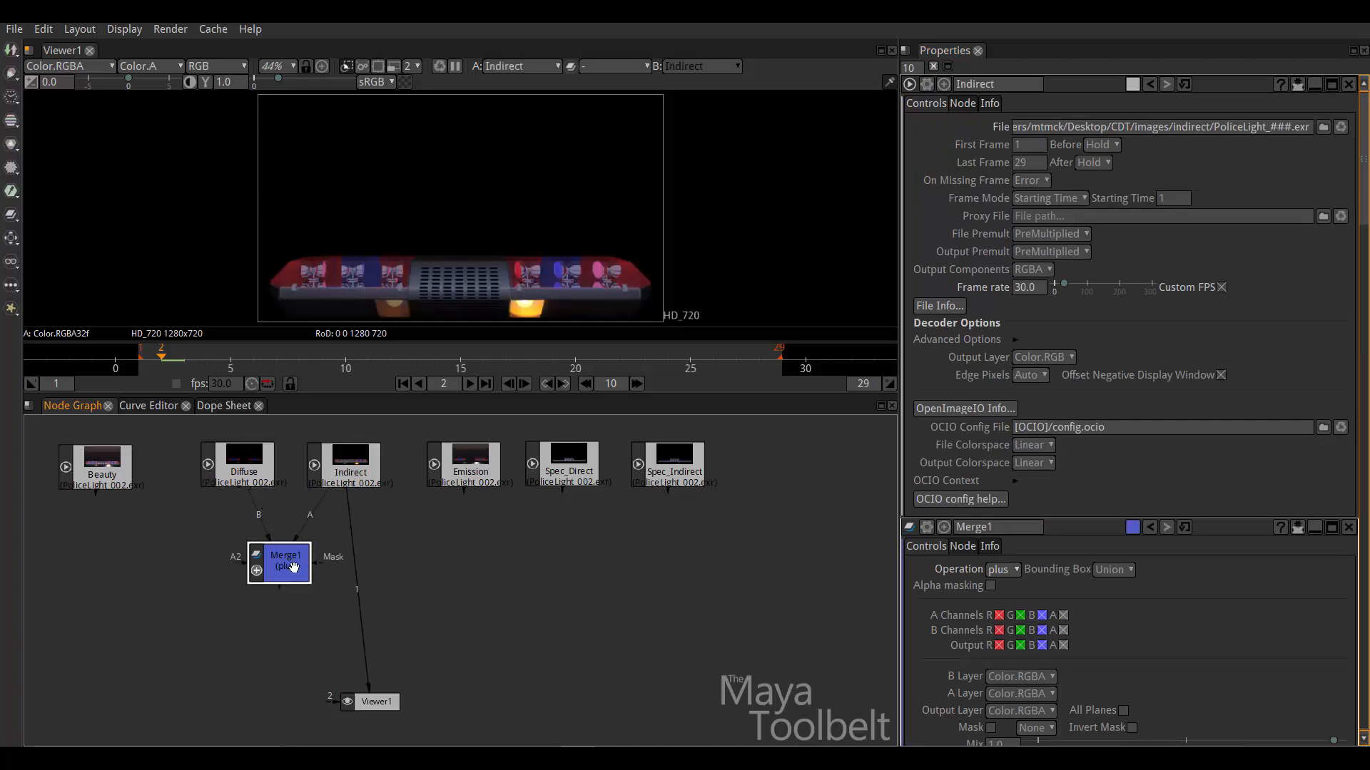
key("1")
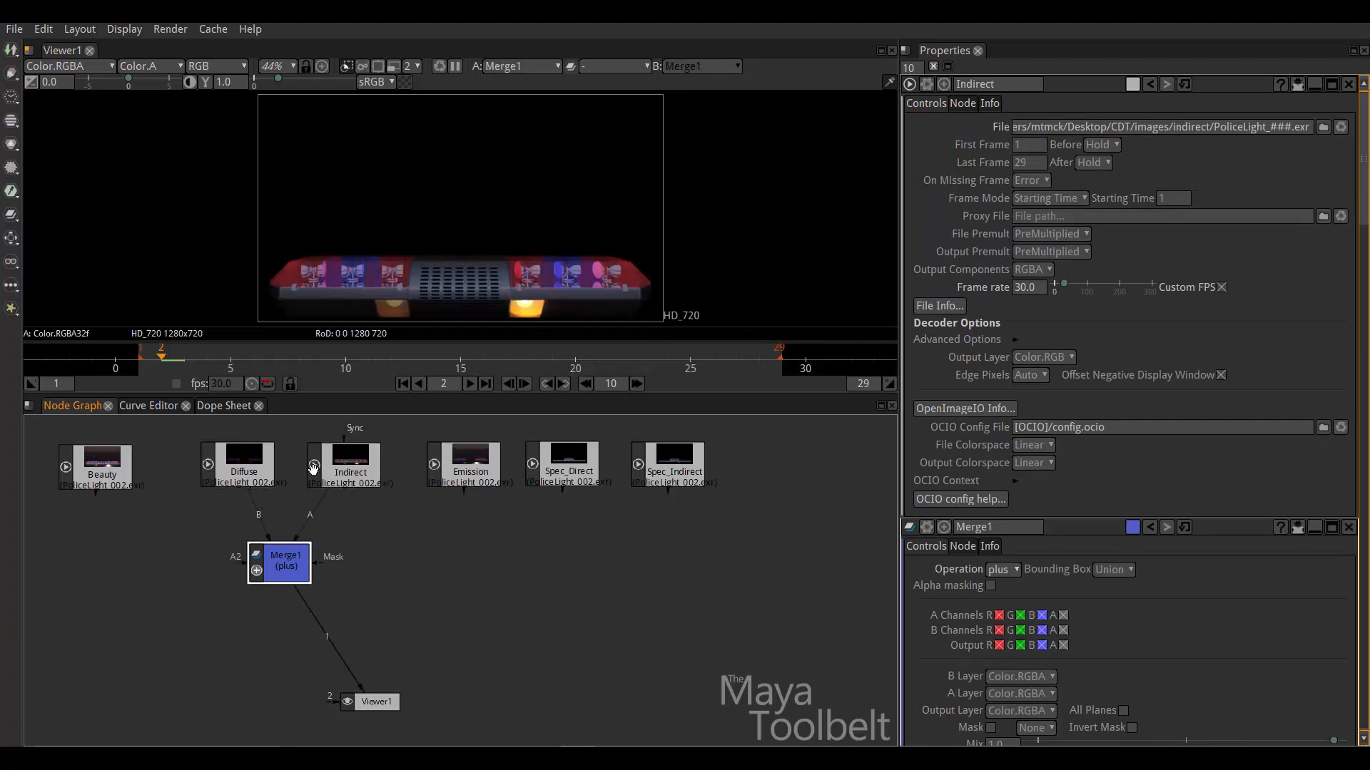
left_click(250, 473)
key("1")
left_click(338, 463)
key("1")
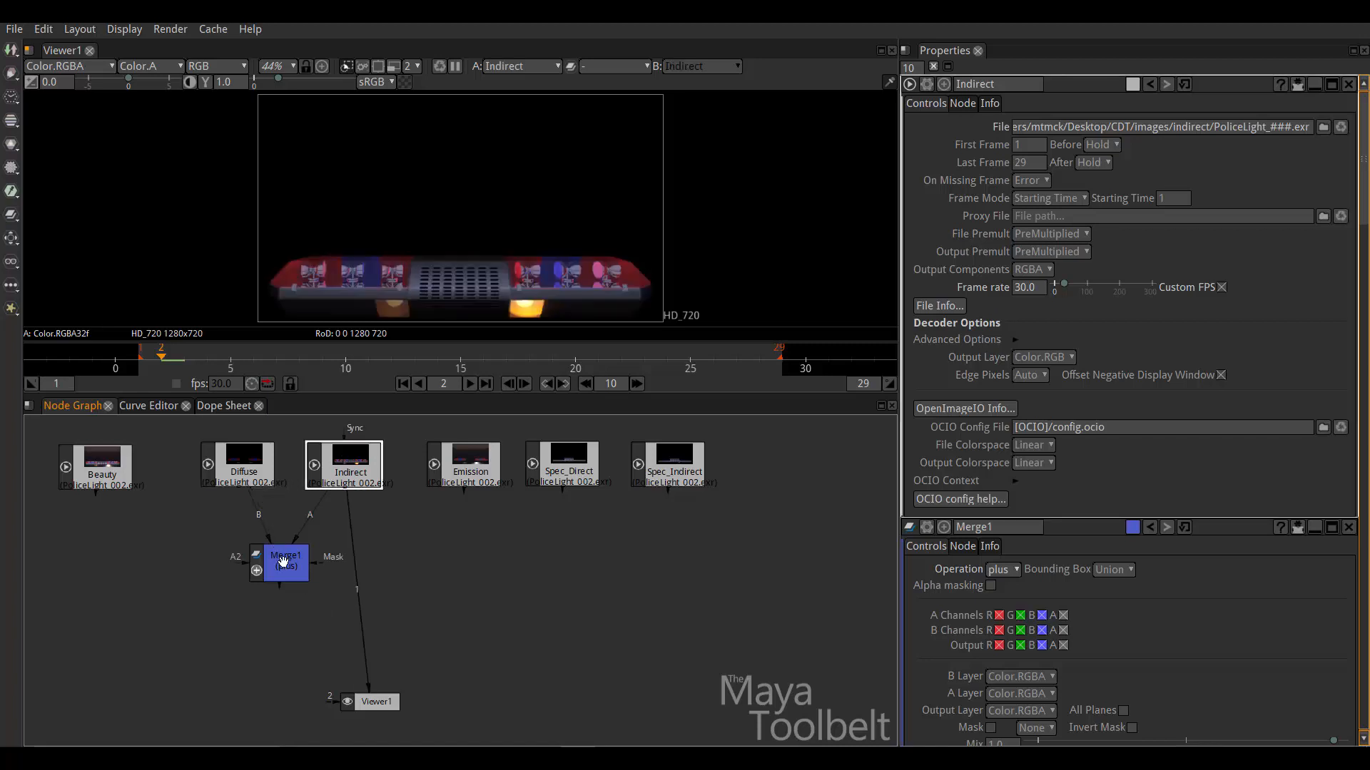
left_click(283, 562)
key("1")
Step: Add a second Merge node beside Merge1 and connect its B input to Merge1
mouse_move(294, 567)
left_mouse_down()
mouse_move(344, 579)
mouse_move(295, 586)
mouse_move(317, 580)
left_mouse_up()
left_click(488, 565)
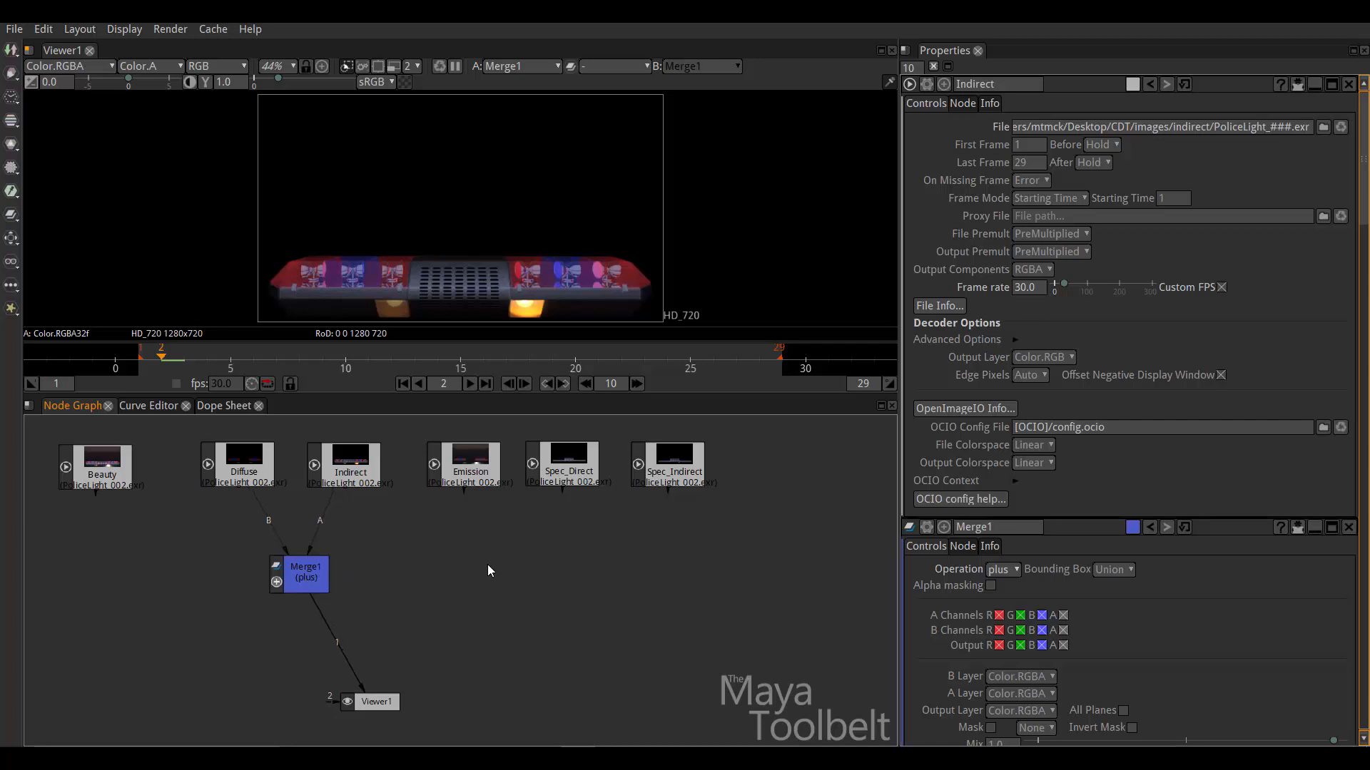
key("m")
left_click_drag(510, 576, 430, 572)
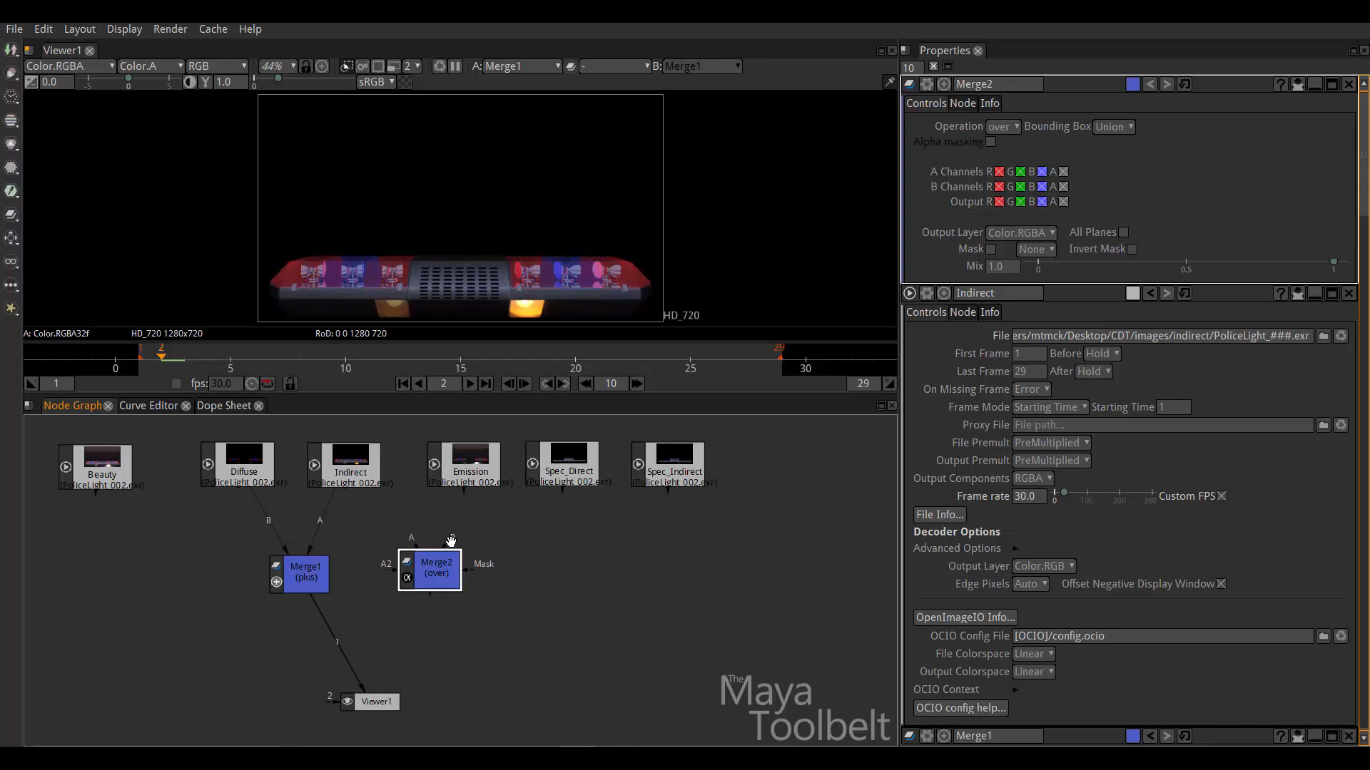
left_click_drag(403, 512, 300, 564)
left_click(426, 563)
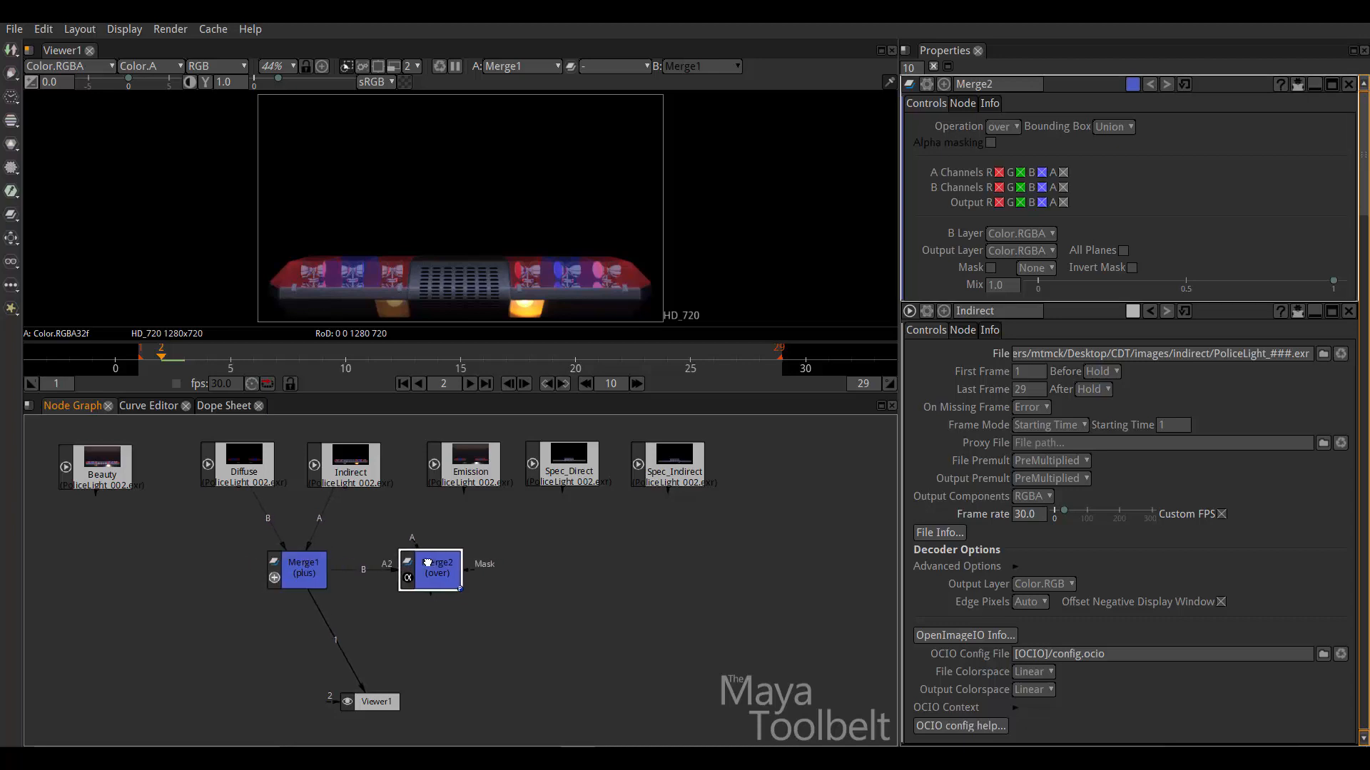
Step: Reorder the Read nodes so Spec_Direct and Spec_Indirect follow Indirect and Emission sits at the end of the row
left_click_drag(471, 465, 467, 464)
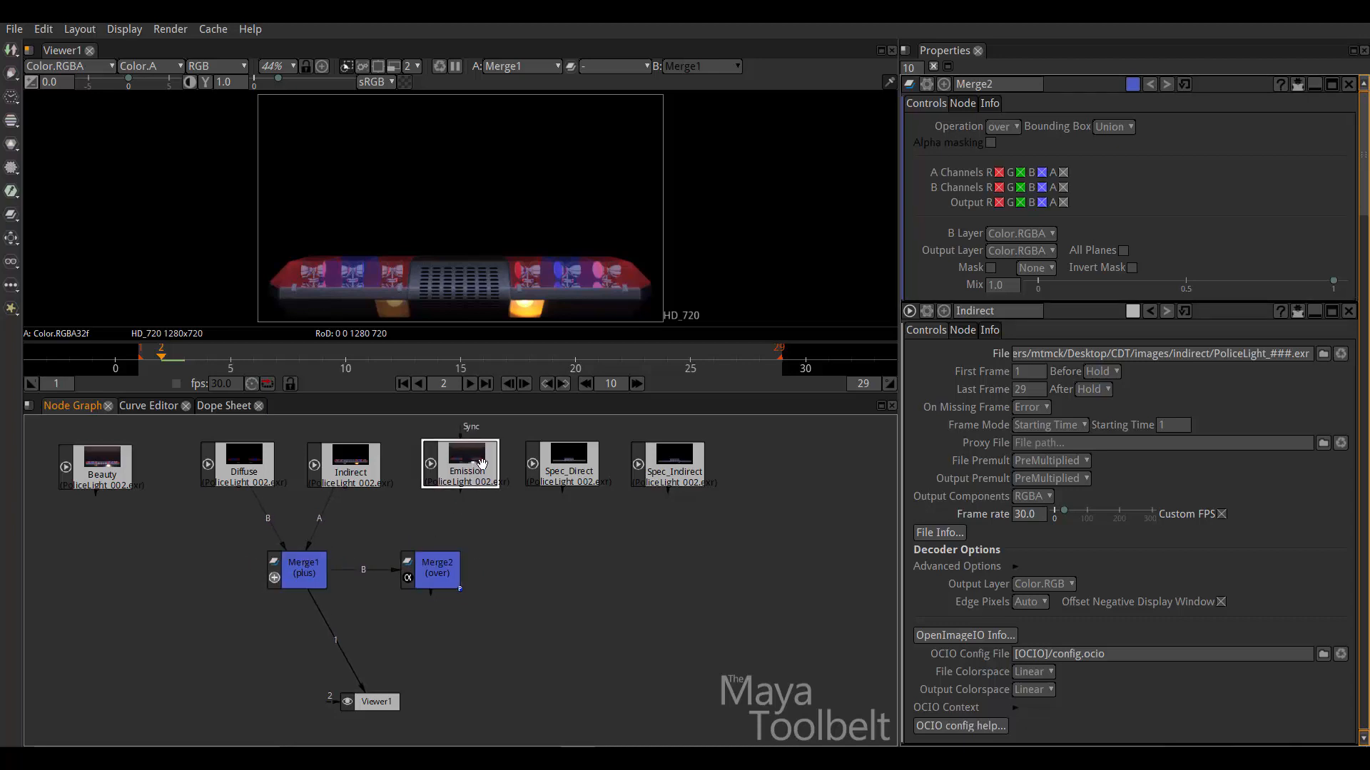
left_click_drag(566, 468, 763, 460)
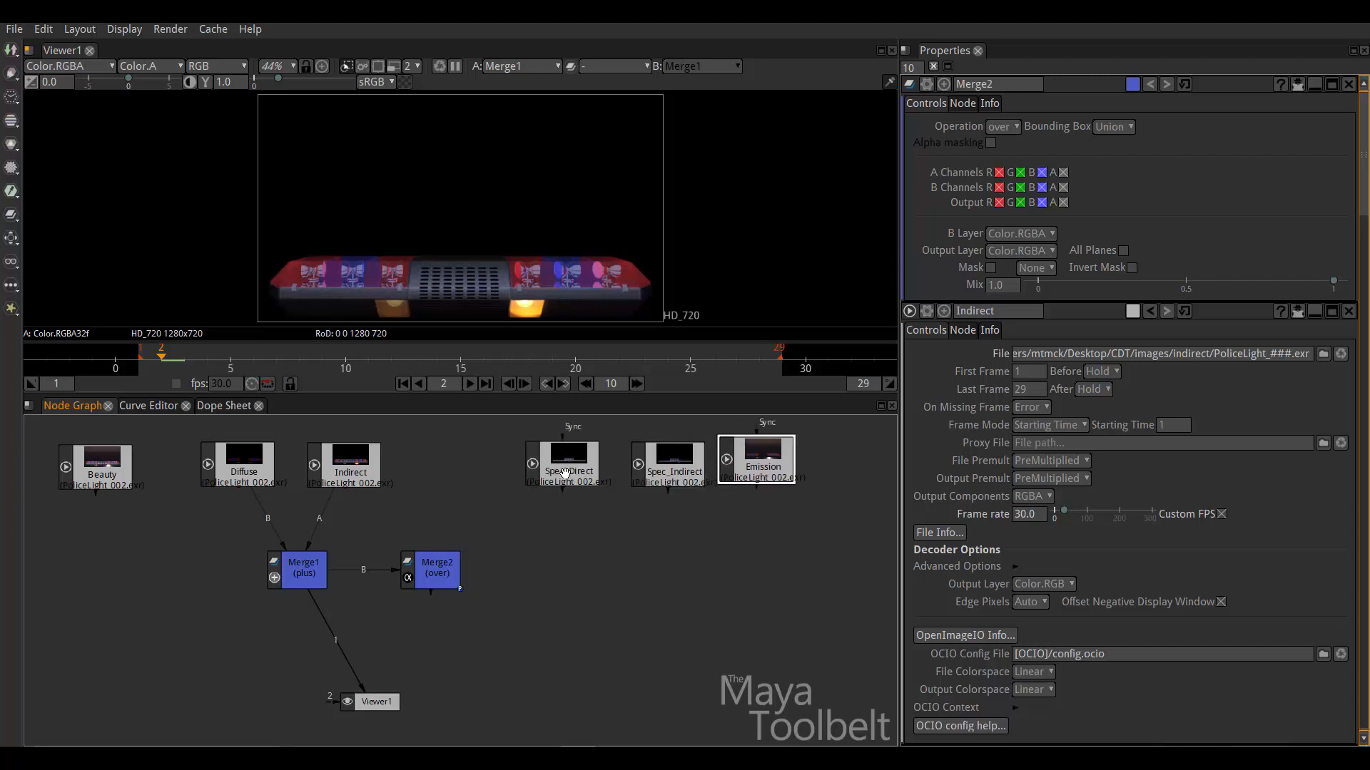
left_click_drag(483, 448, 641, 461)
left_click_drag(469, 431, 728, 518)
left_click_drag(642, 471, 598, 471)
left_click(554, 559)
left_click_drag(467, 476, 465, 475)
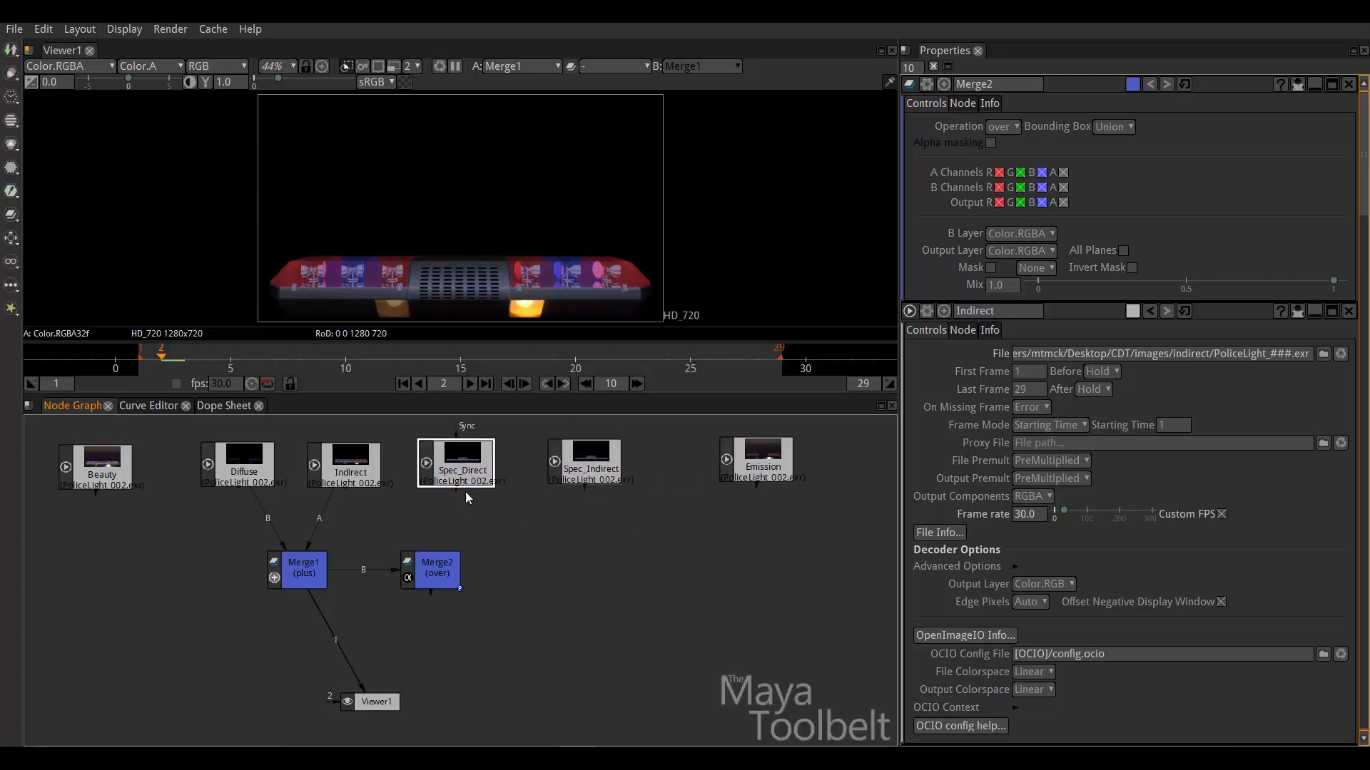
Step: Connect Merge2's A input to Spec_Direct and line Merge2 up with Merge1
left_click_drag(414, 545, 460, 460)
left_click(450, 586)
left_click_drag(447, 582, 443, 576)
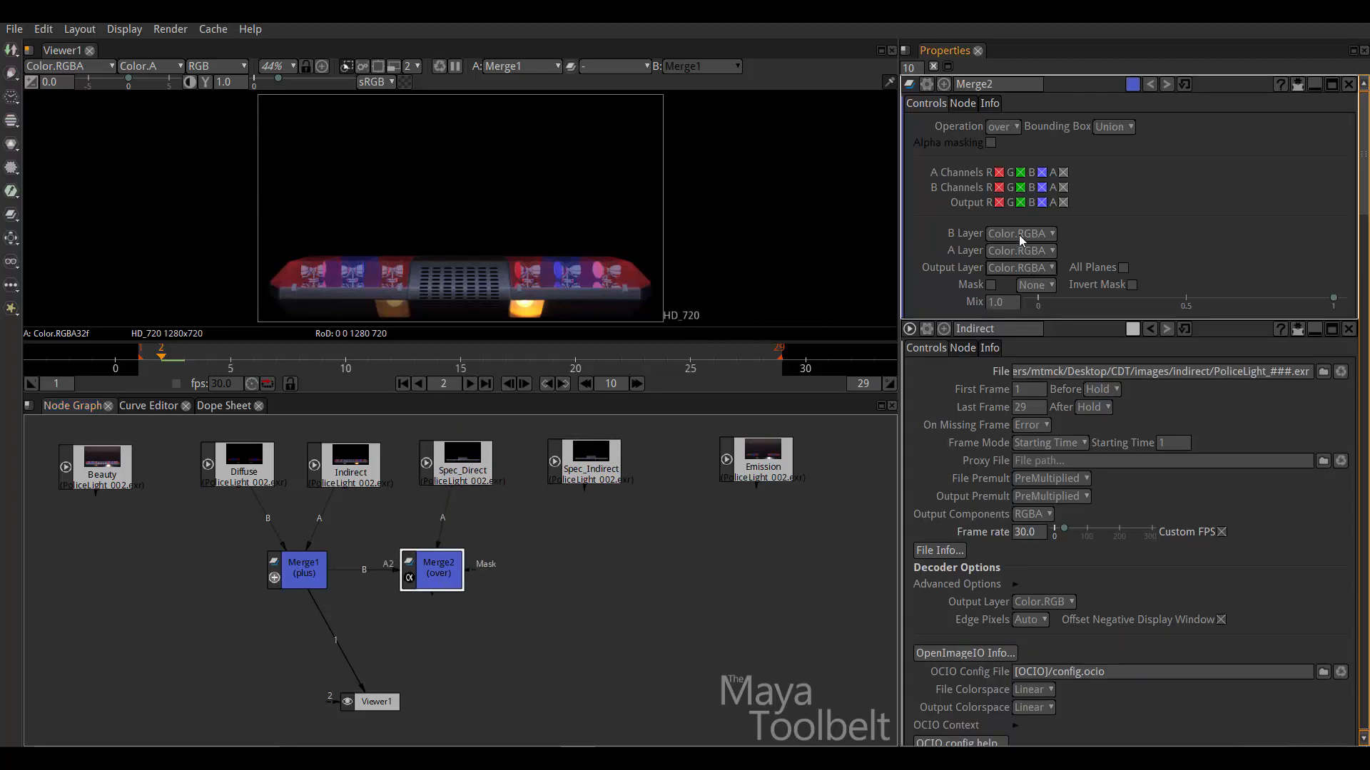
Step: Set Merge2's operation to plus and connect Viewer1 to Merge2
left_click(1016, 126)
left_click(1024, 623)
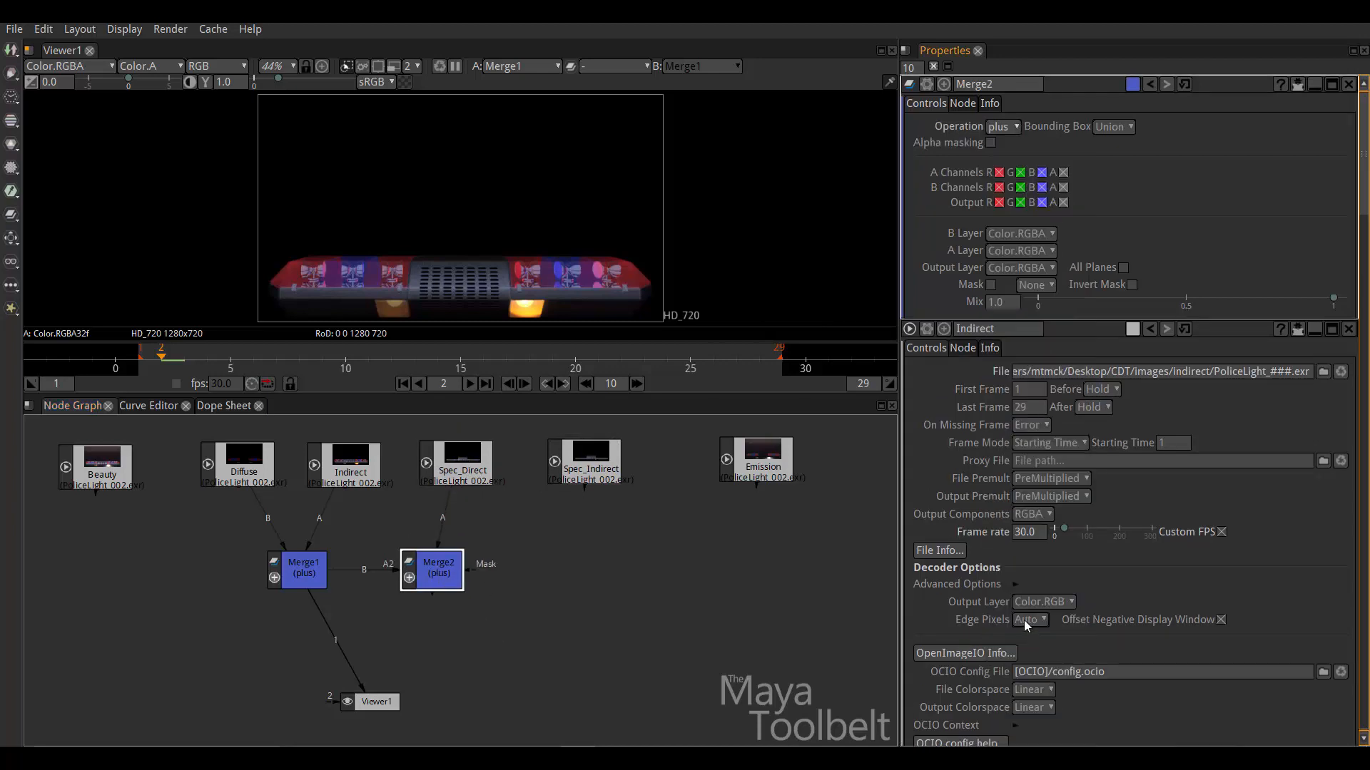
left_click_drag(367, 682, 291, 563)
left_click_drag(431, 573, 433, 567)
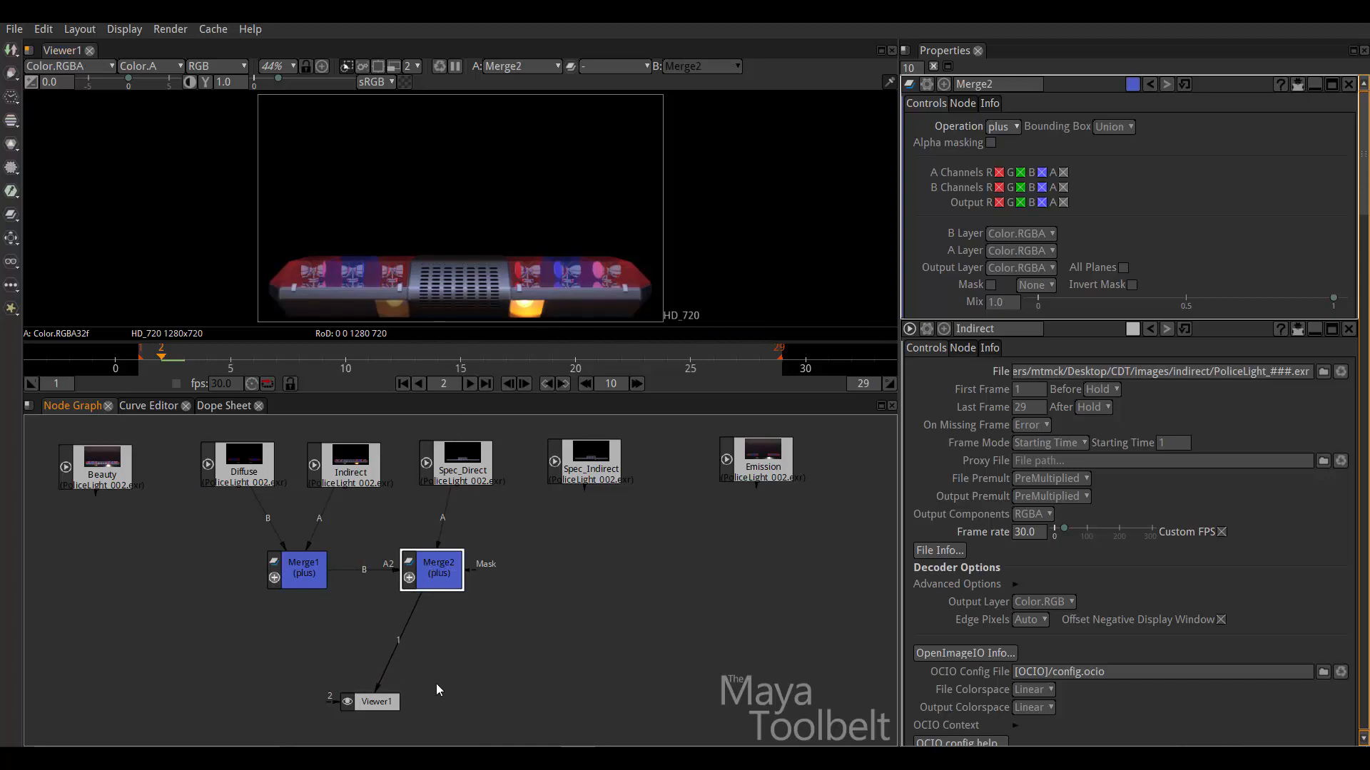
Step: Add a third Merge node below Spec_Indirect, with its B input connected to Merge2 and its A input to Spec_Indirect
left_click(589, 598)
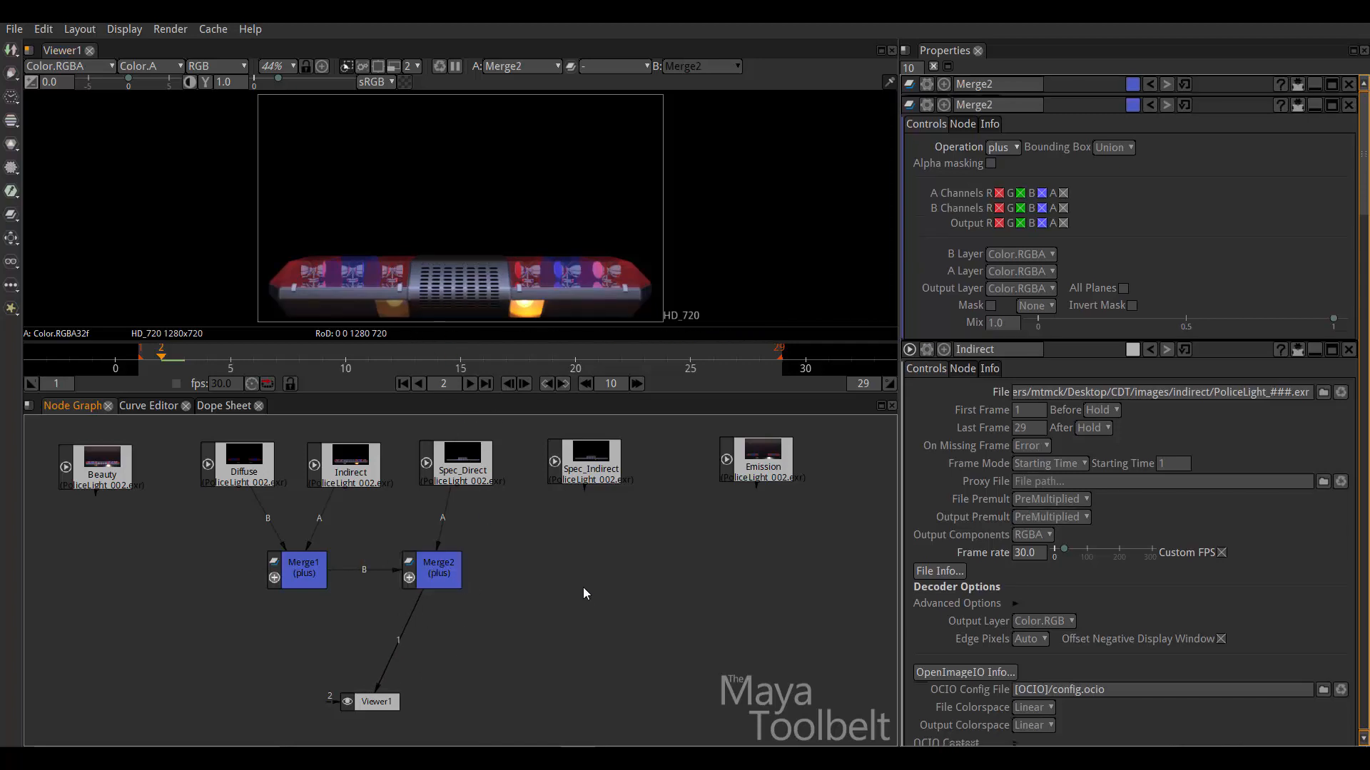
key("m")
left_click_drag(612, 614, 552, 574)
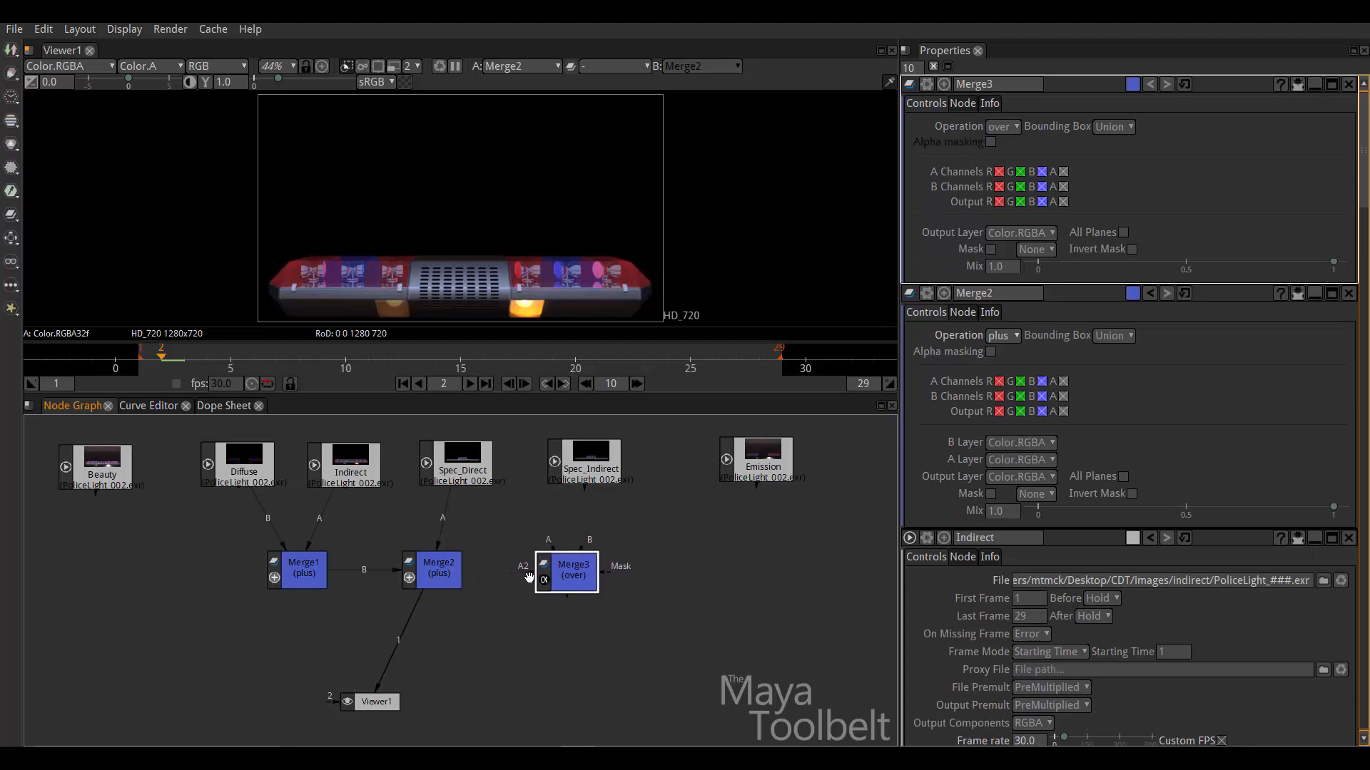
left_click_drag(439, 563, 443, 563)
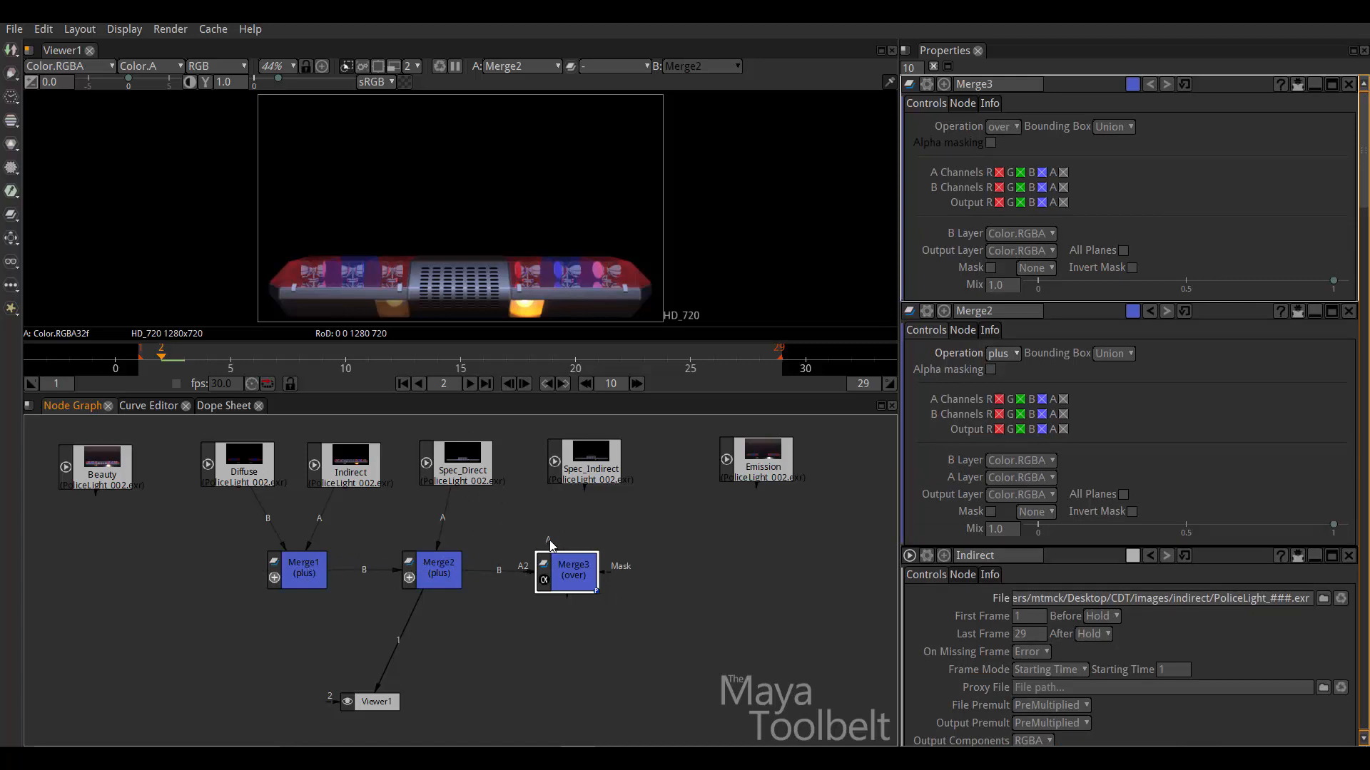
left_click_drag(584, 457, 584, 459)
left_click_drag(571, 581, 570, 579)
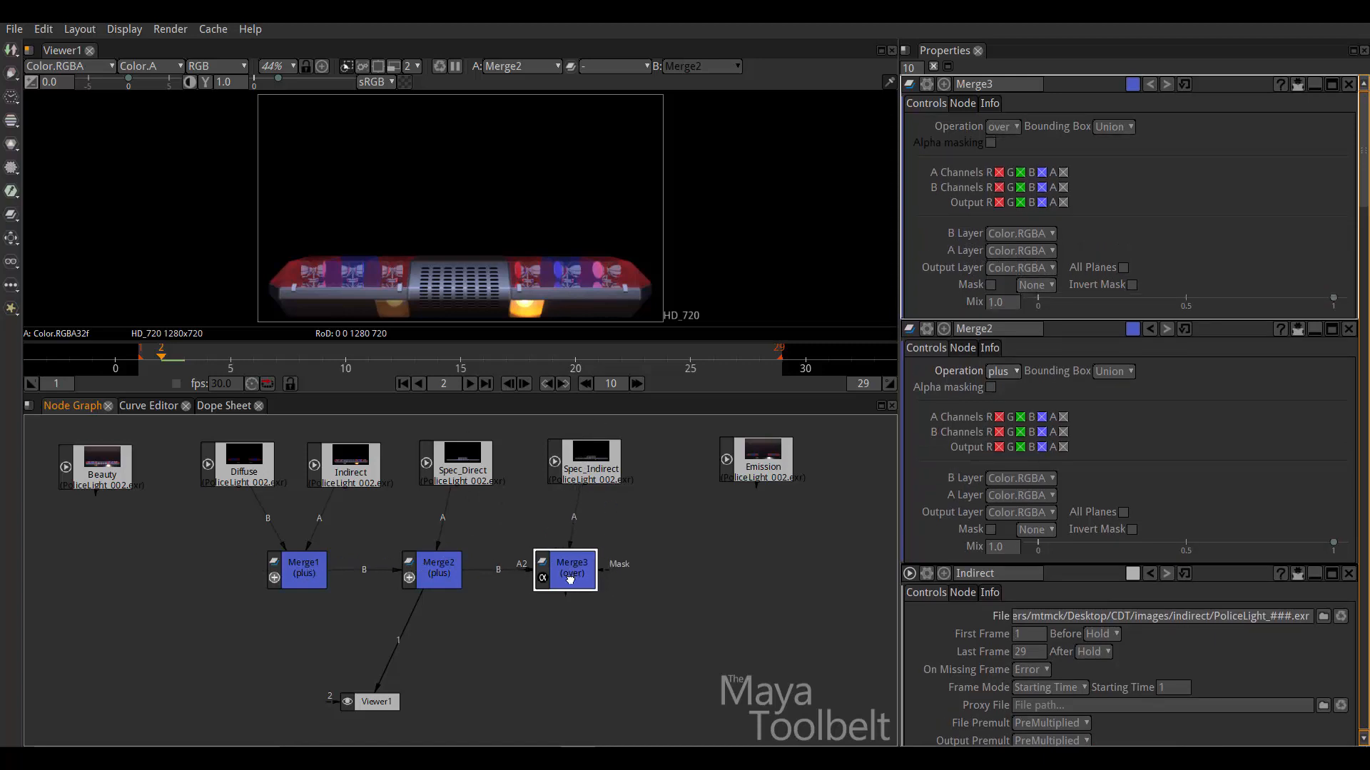
Step: Connect Viewer1 to Merge3 and place it directly below that node
left_click_drag(380, 695, 578, 562)
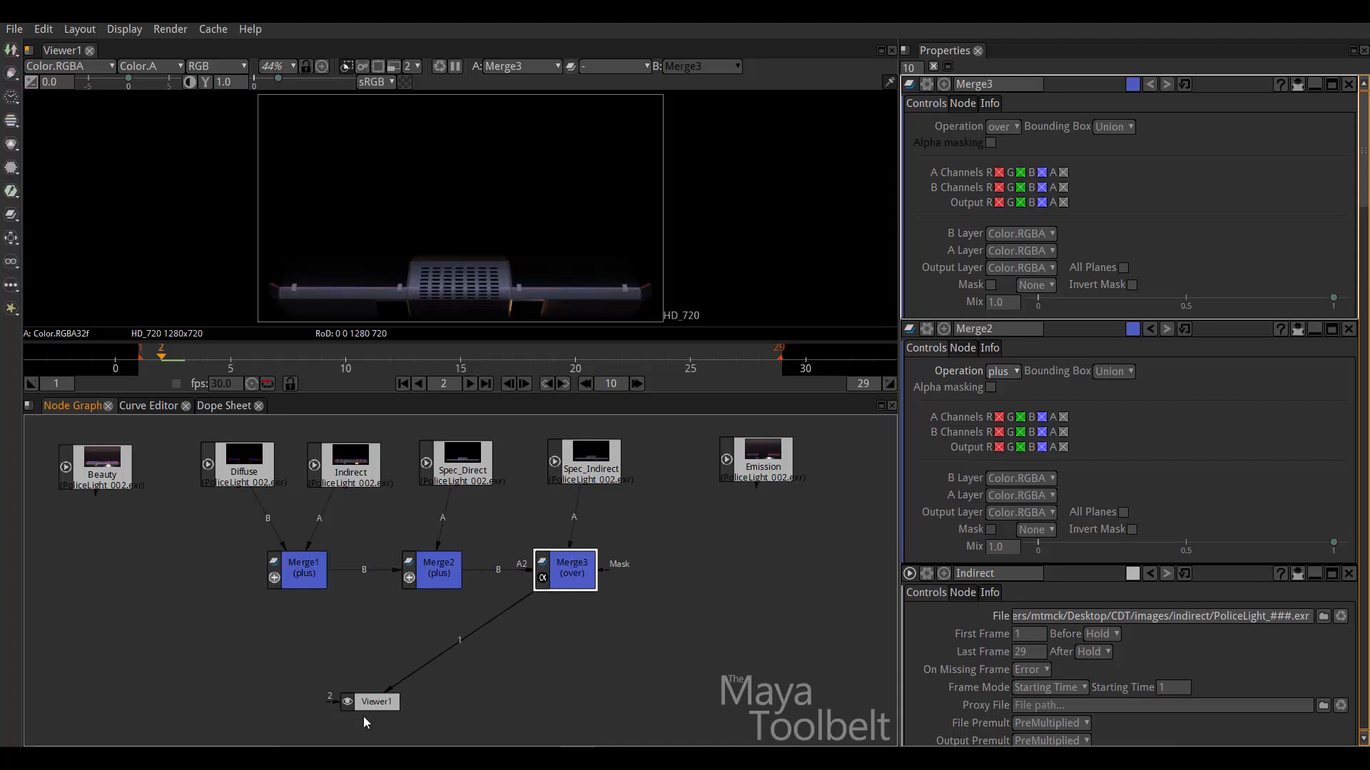
left_click_drag(379, 702, 569, 703)
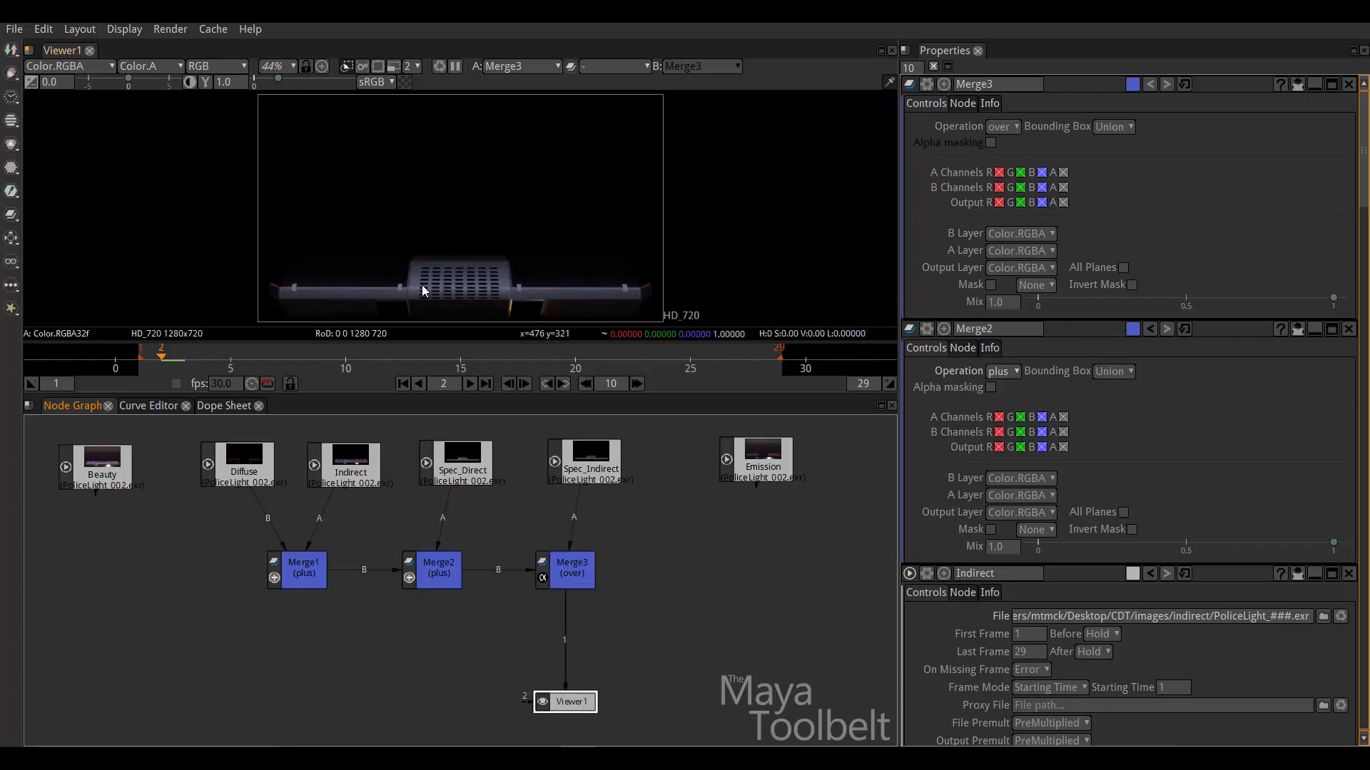
Step: Set Merge3's operation to plus and compare its output with Merge2 in Viewer1, leaving Merge3 connected
left_click(573, 574)
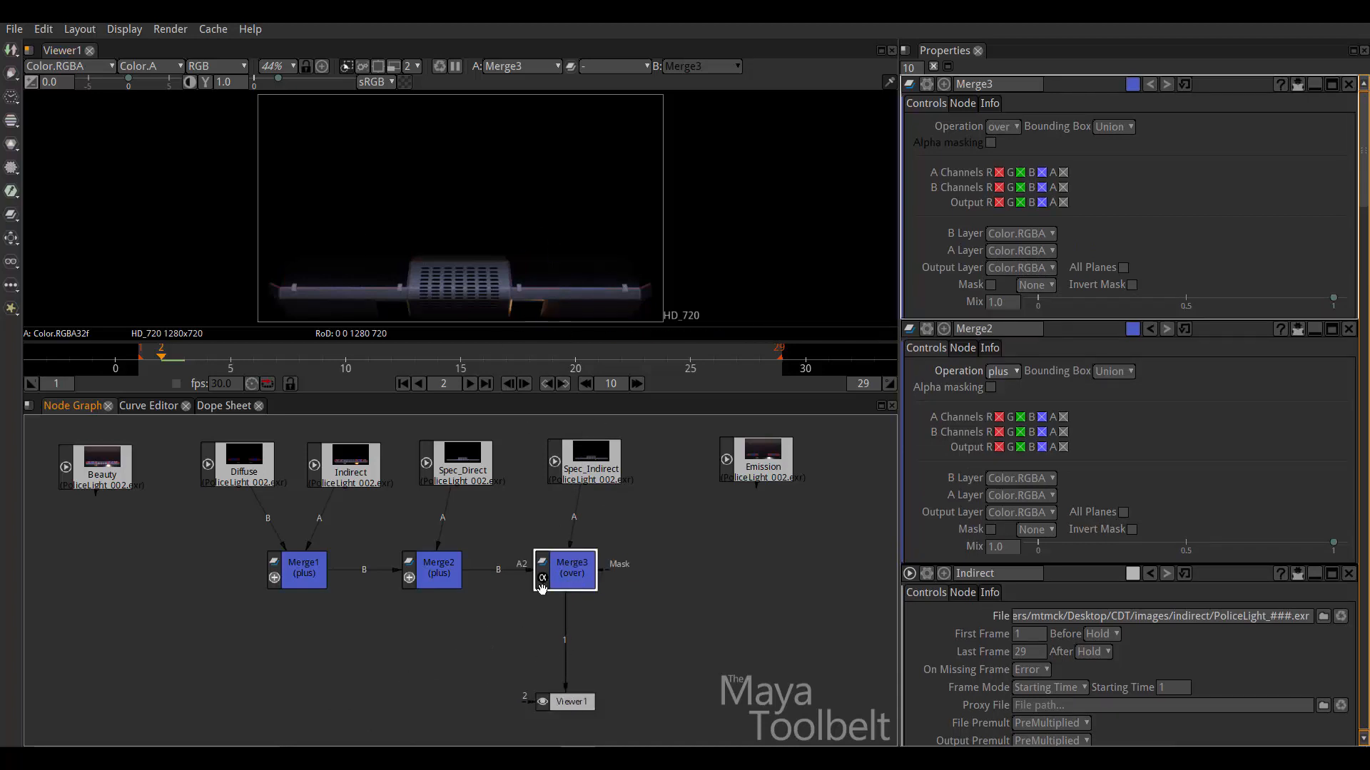
left_click(1012, 125)
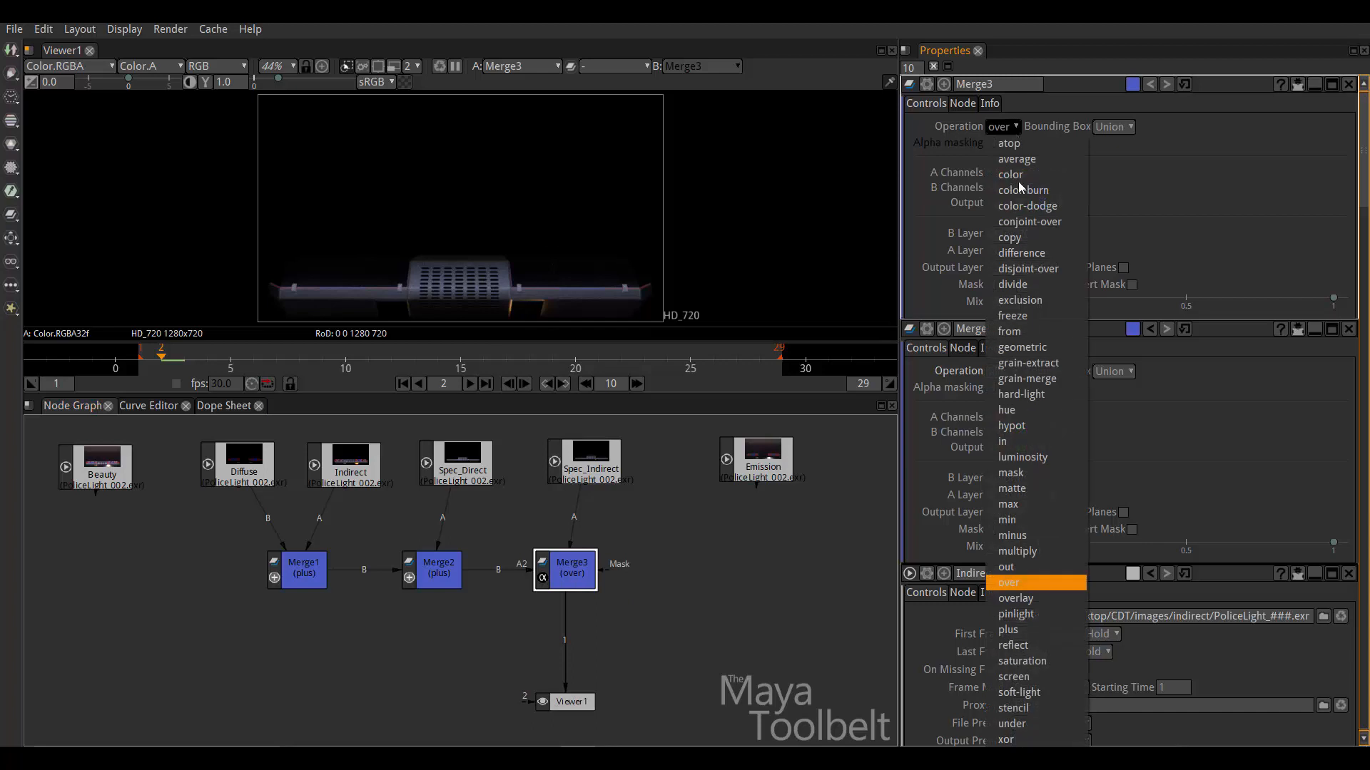
left_click(1026, 630)
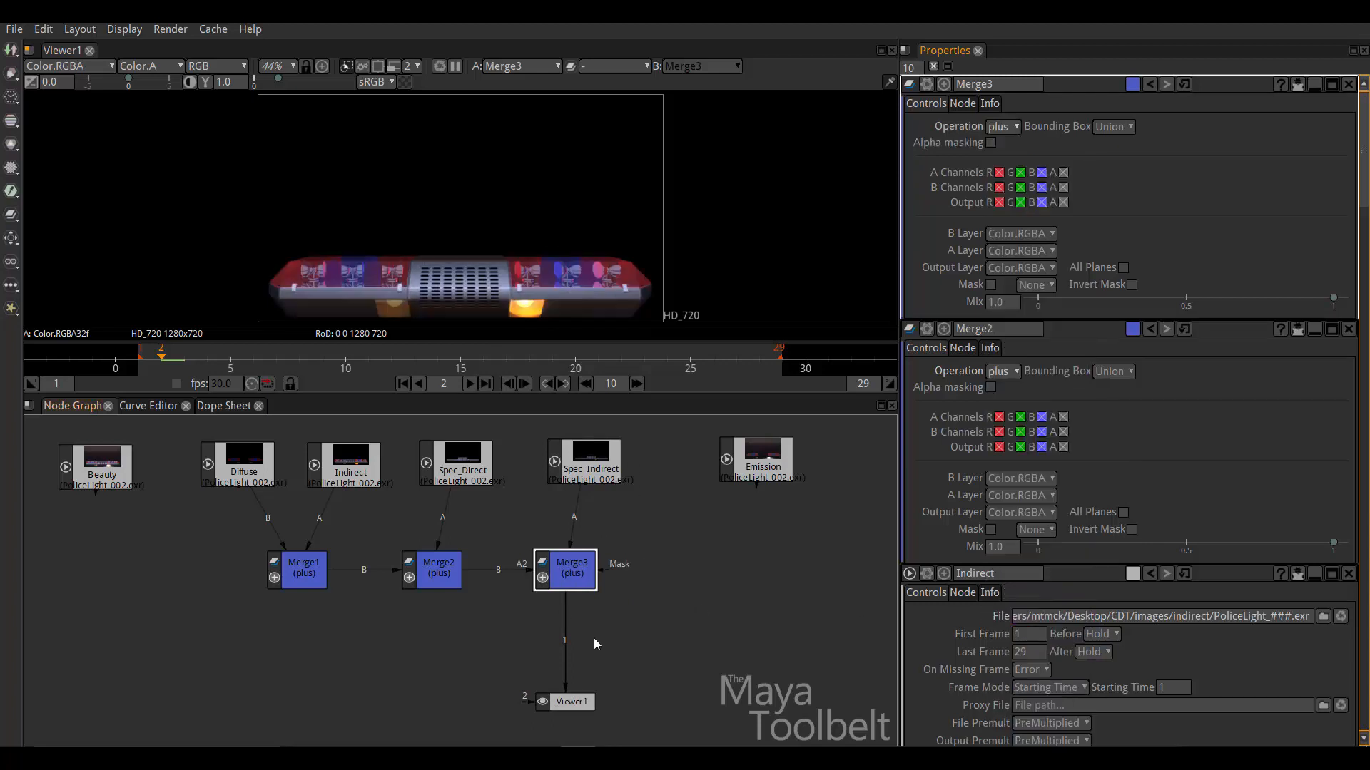
left_click_drag(567, 687, 456, 581)
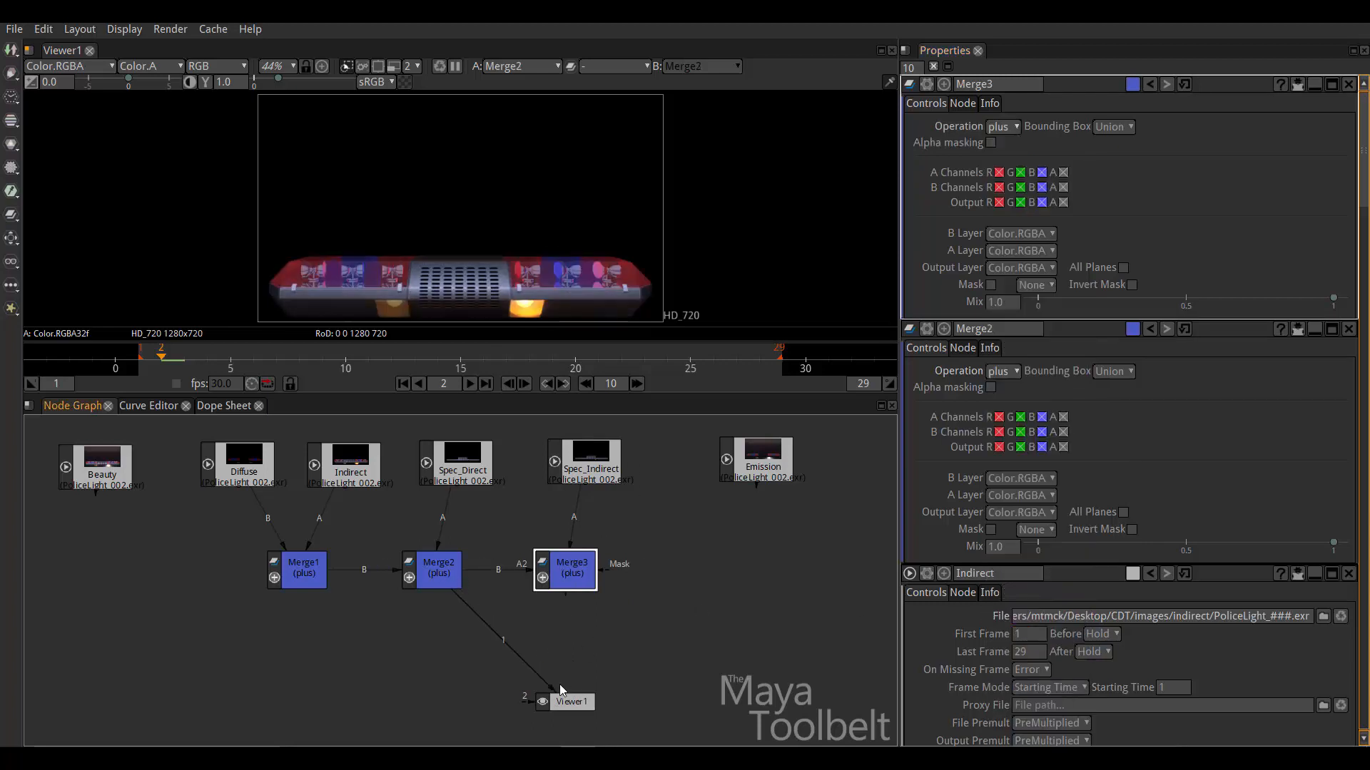
left_click_drag(545, 682, 568, 574)
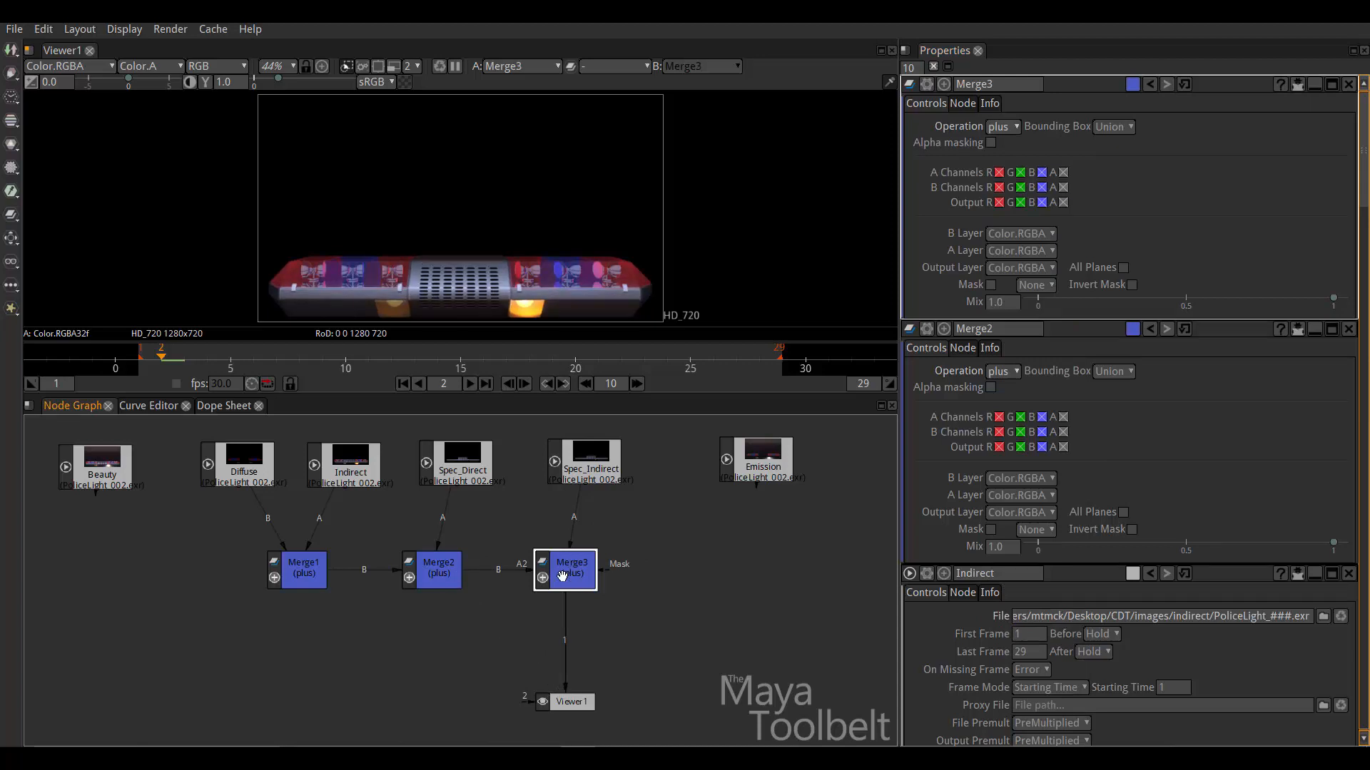
Step: Add a fourth Merge node below Emission, with its B input connected to Merge3 and its A input to Emission
left_click(752, 575)
key("m")
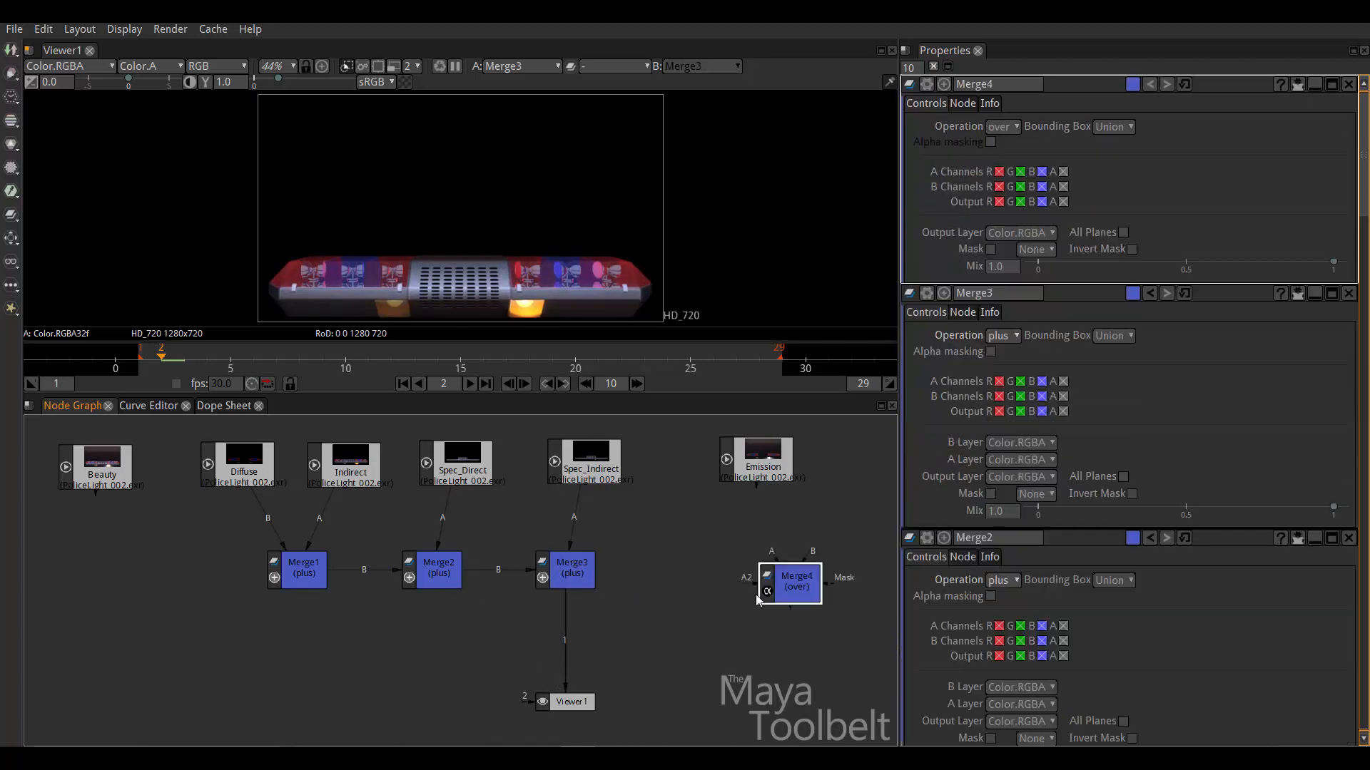
left_click_drag(779, 582, 706, 583)
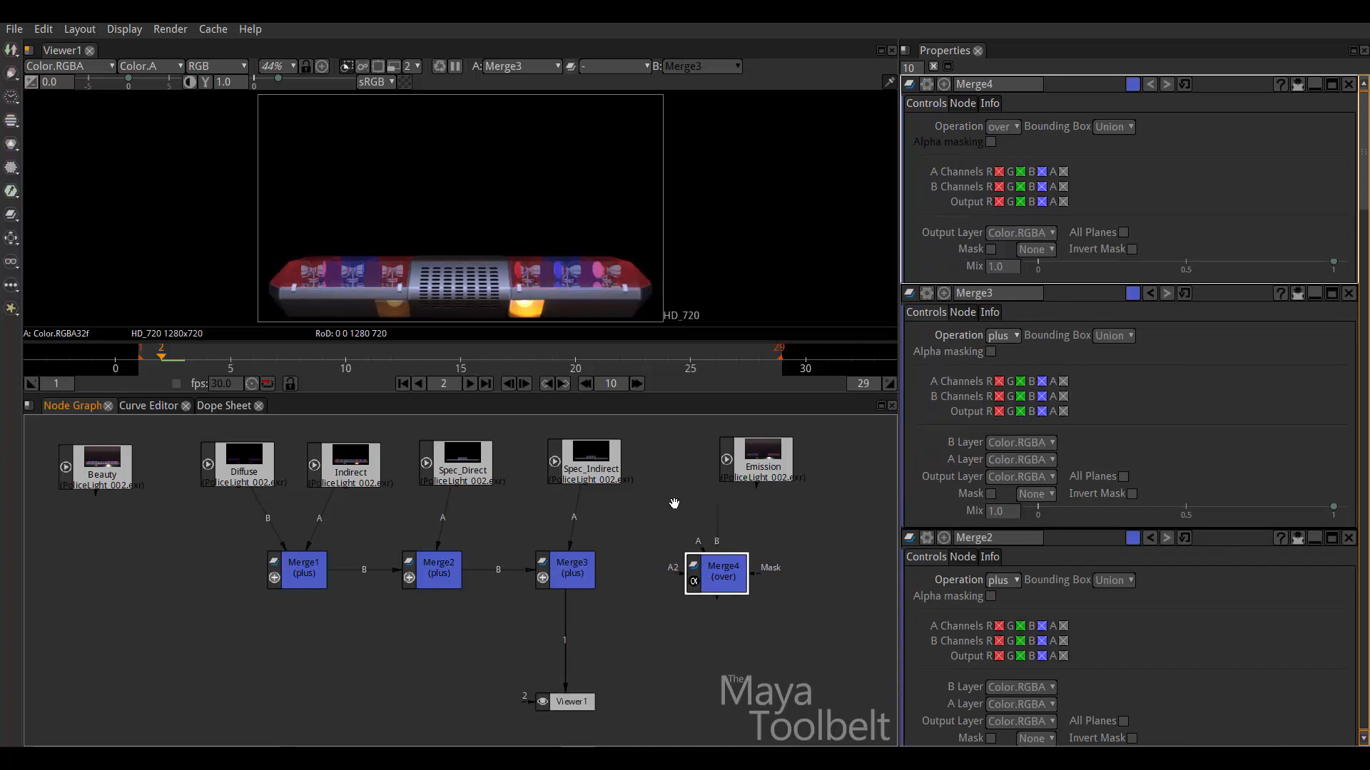
left_click_drag(576, 567, 574, 569)
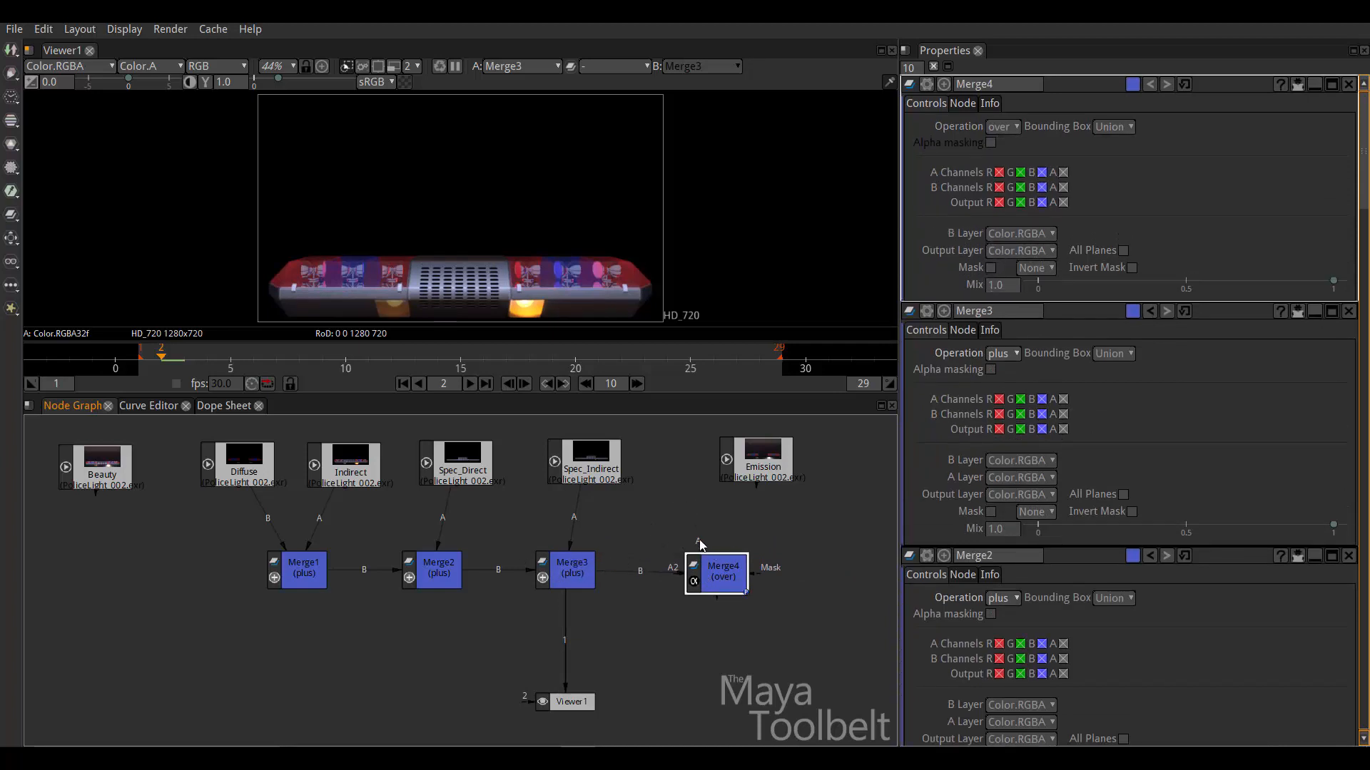
left_click_drag(765, 461, 776, 474)
left_click_drag(722, 571, 725, 567)
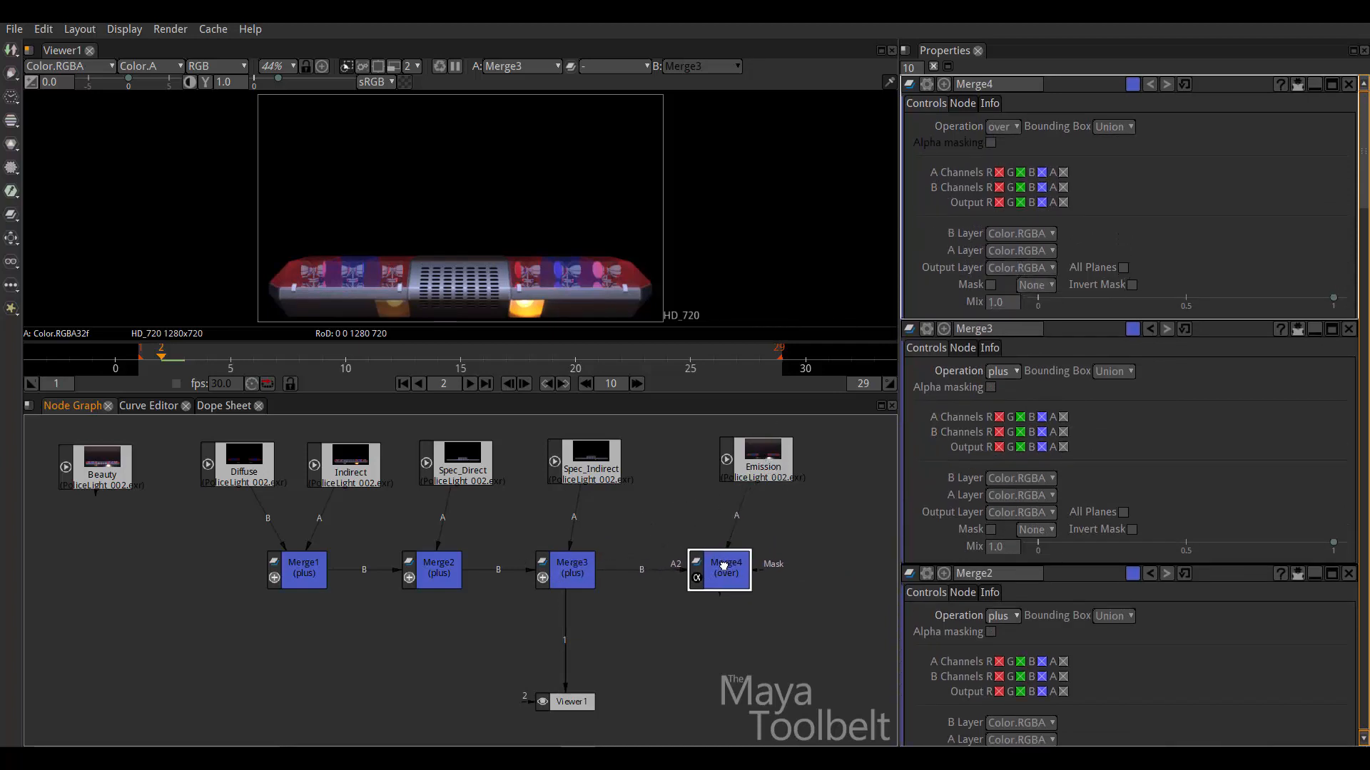
Step: Set Merge4's operation to plus and connect Viewer1 to it, placing the viewer node directly beneath
left_click(1002, 126)
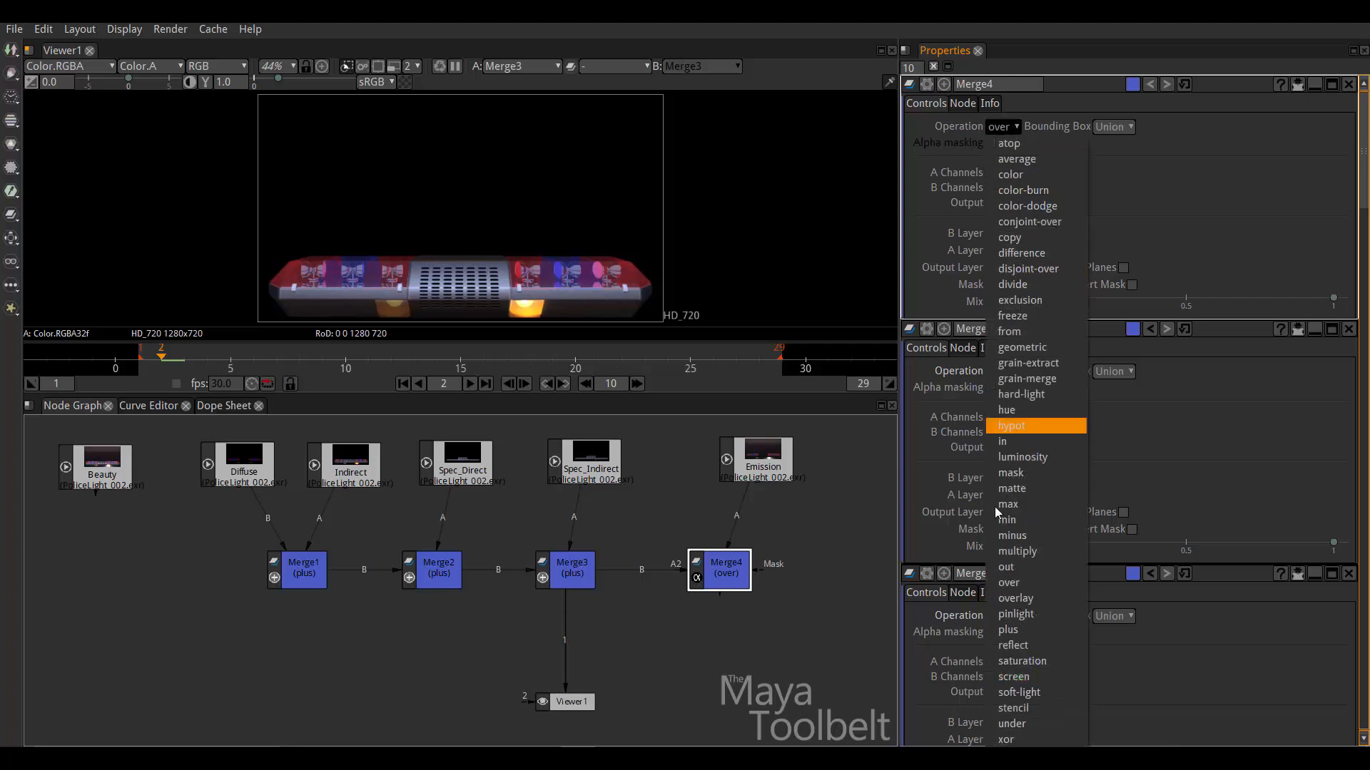
left_click(1008, 629)
left_click_drag(565, 690, 720, 680)
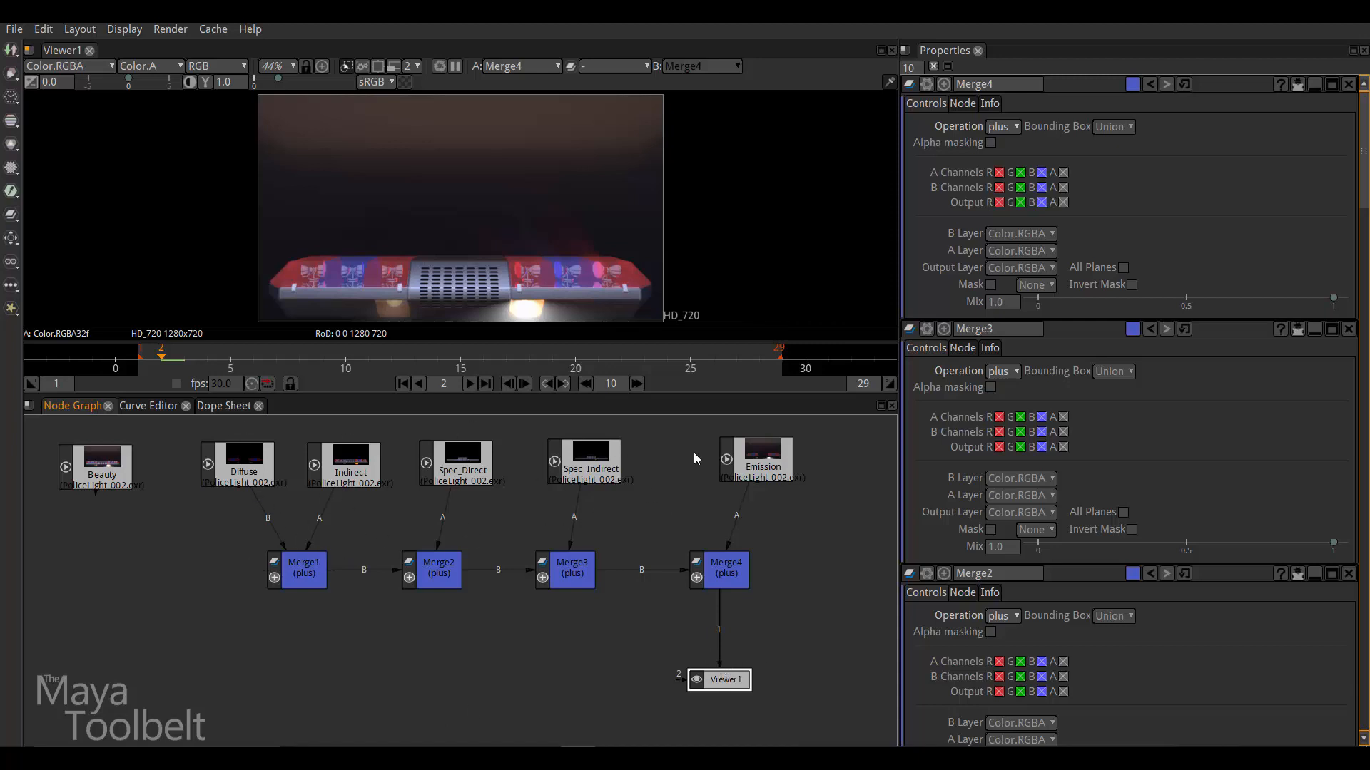
Step: Compare the Beauty pass with the Merge4 composite in Viewer1, leaving Viewer1 connected to Merge4
left_click_drag(719, 665, 104, 464)
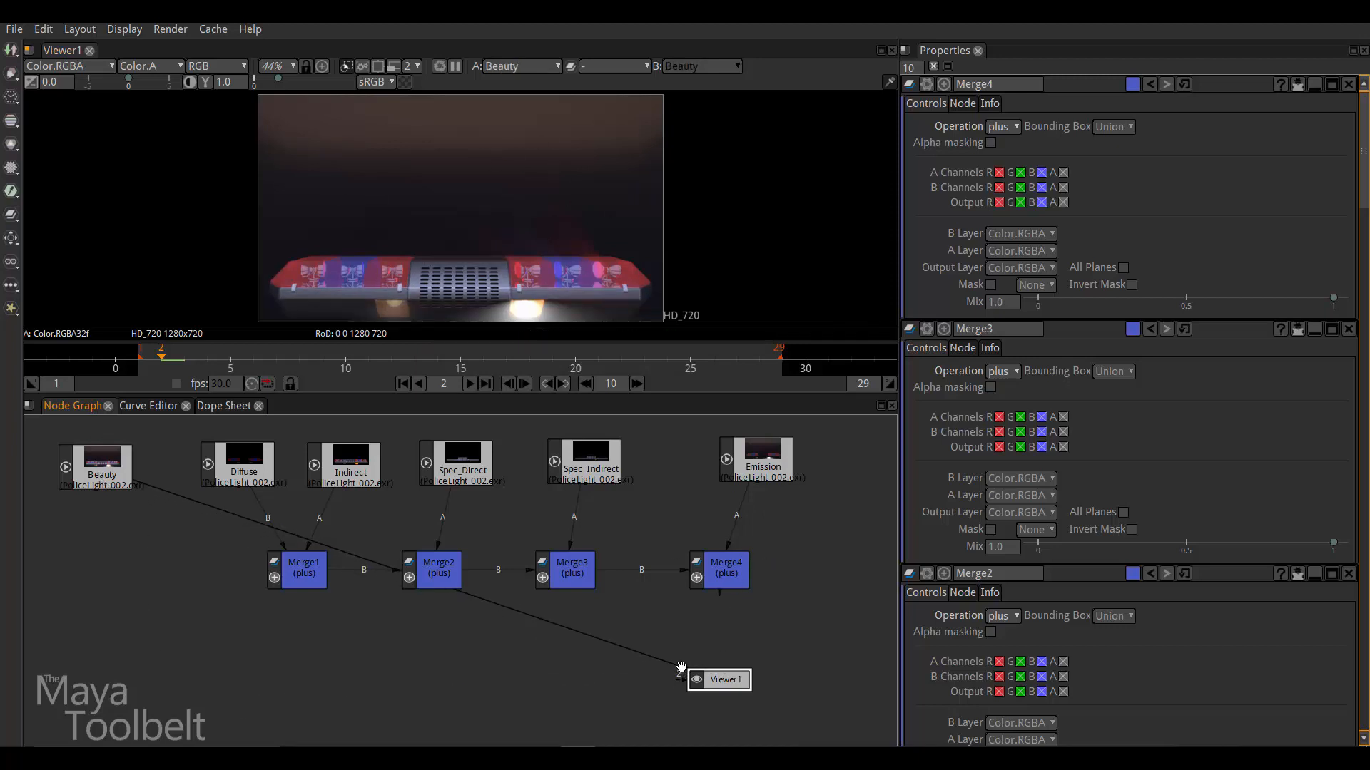
left_click_drag(682, 667, 717, 574)
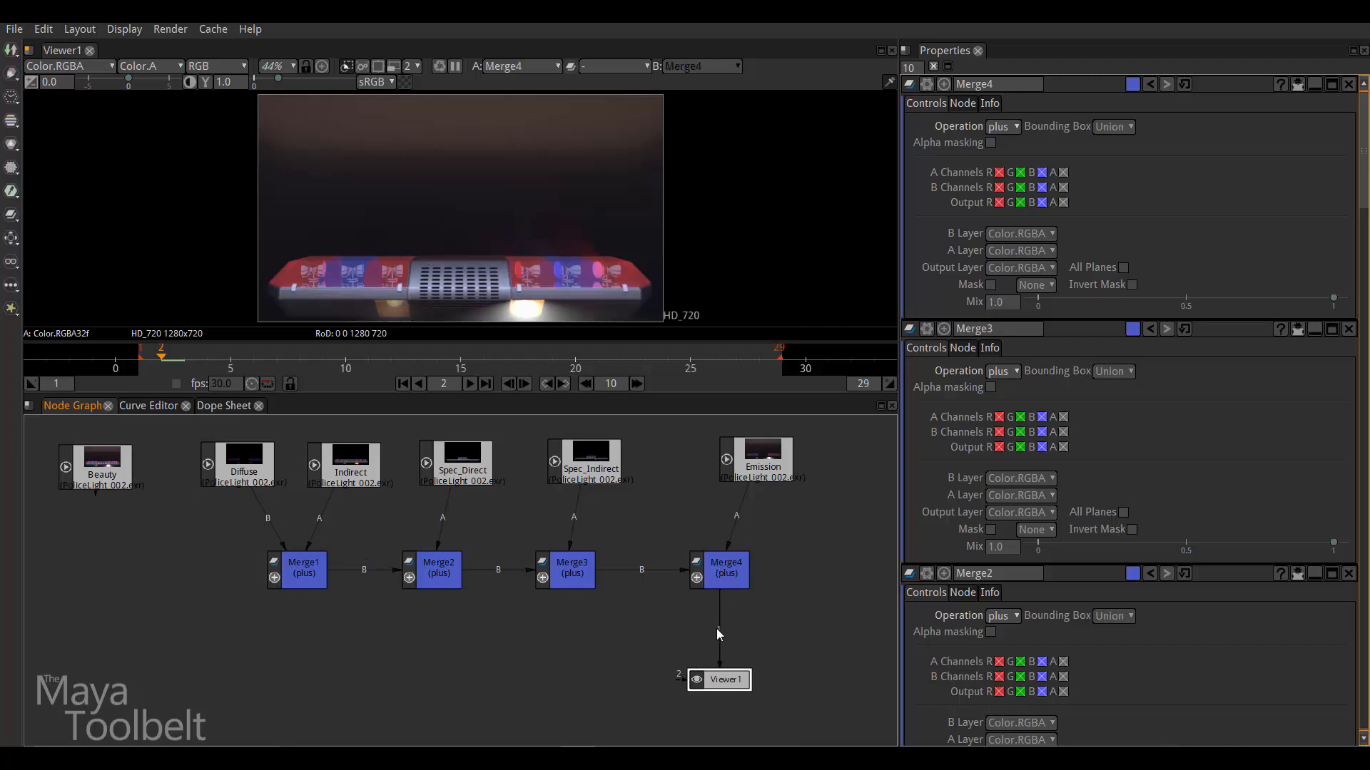
Step: Alternate Viewer1 between the Beauty pass and the Merge4 composite to compare the two images
left_click_drag(719, 662, 103, 471)
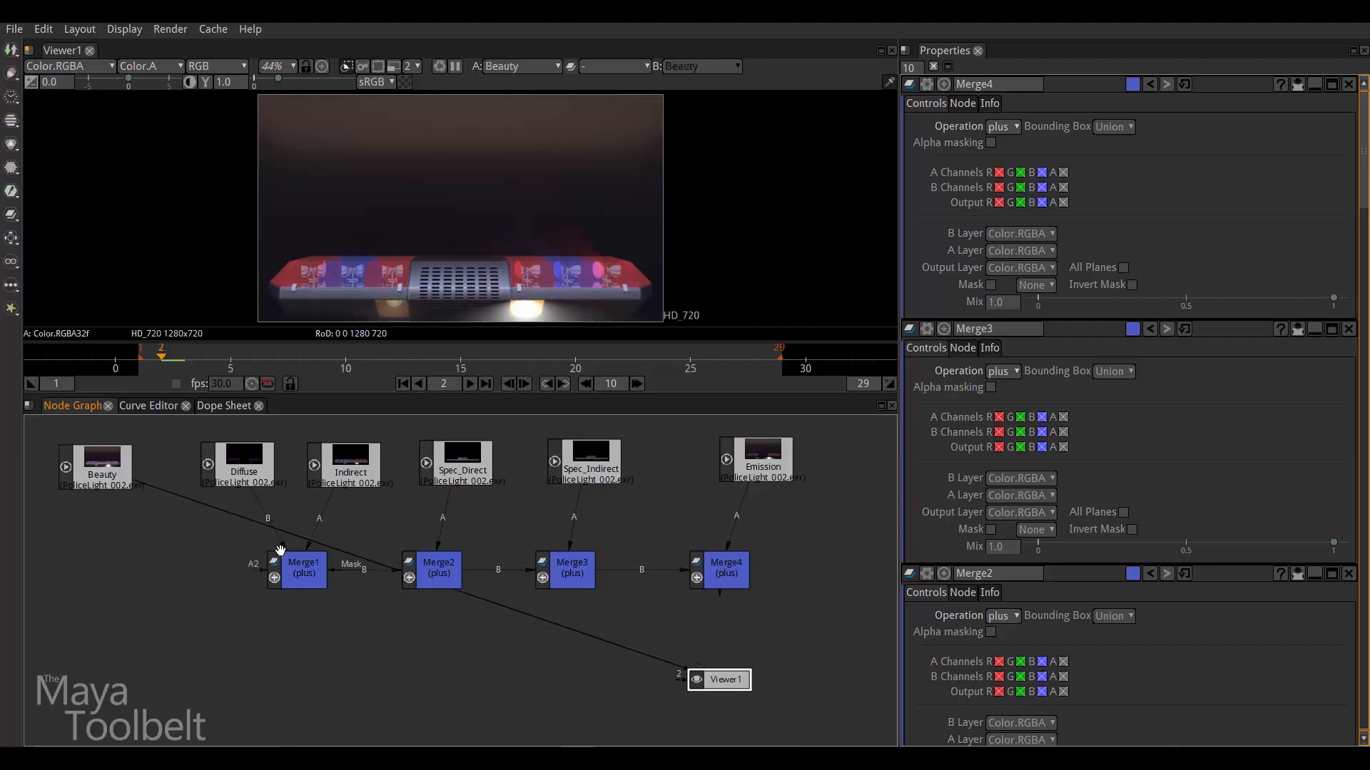
left_click(726, 573)
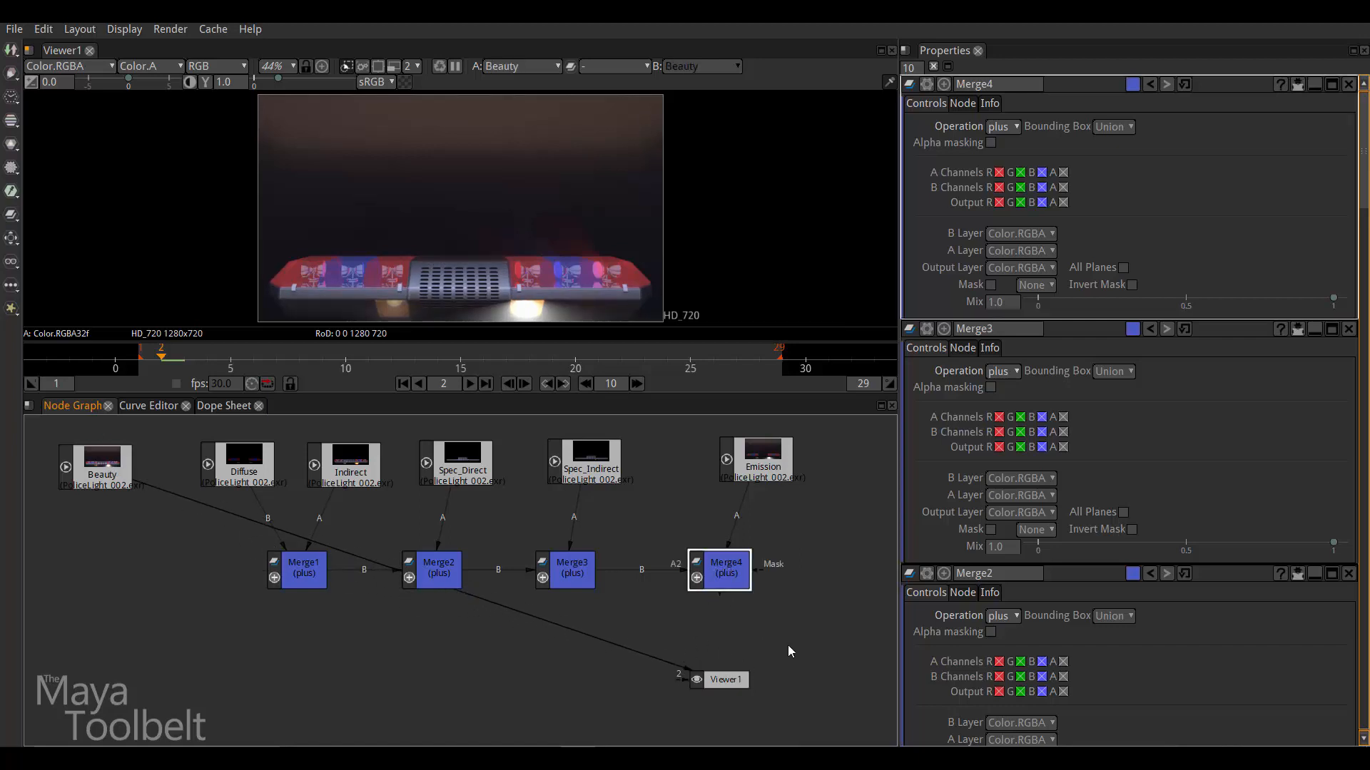
key("1")
left_click(104, 470)
key("1")
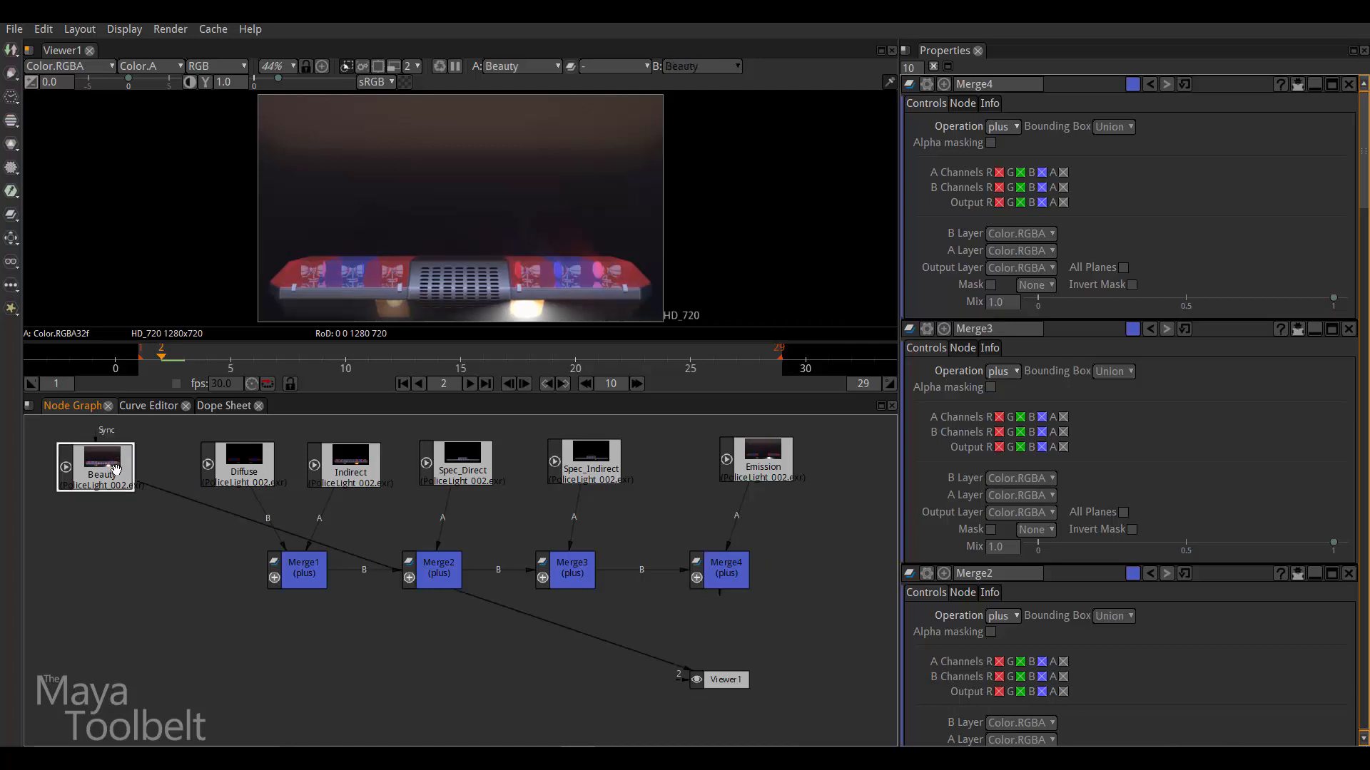
left_click(726, 572)
key("1")
left_click(110, 469)
key("1")
Step: View the Diffuse, Indirect, Spec_Direct, Spec_Indirect and Emission passes one by one in Viewer1, finishing on Merge4
left_click(243, 464)
key("1")
left_click(344, 463)
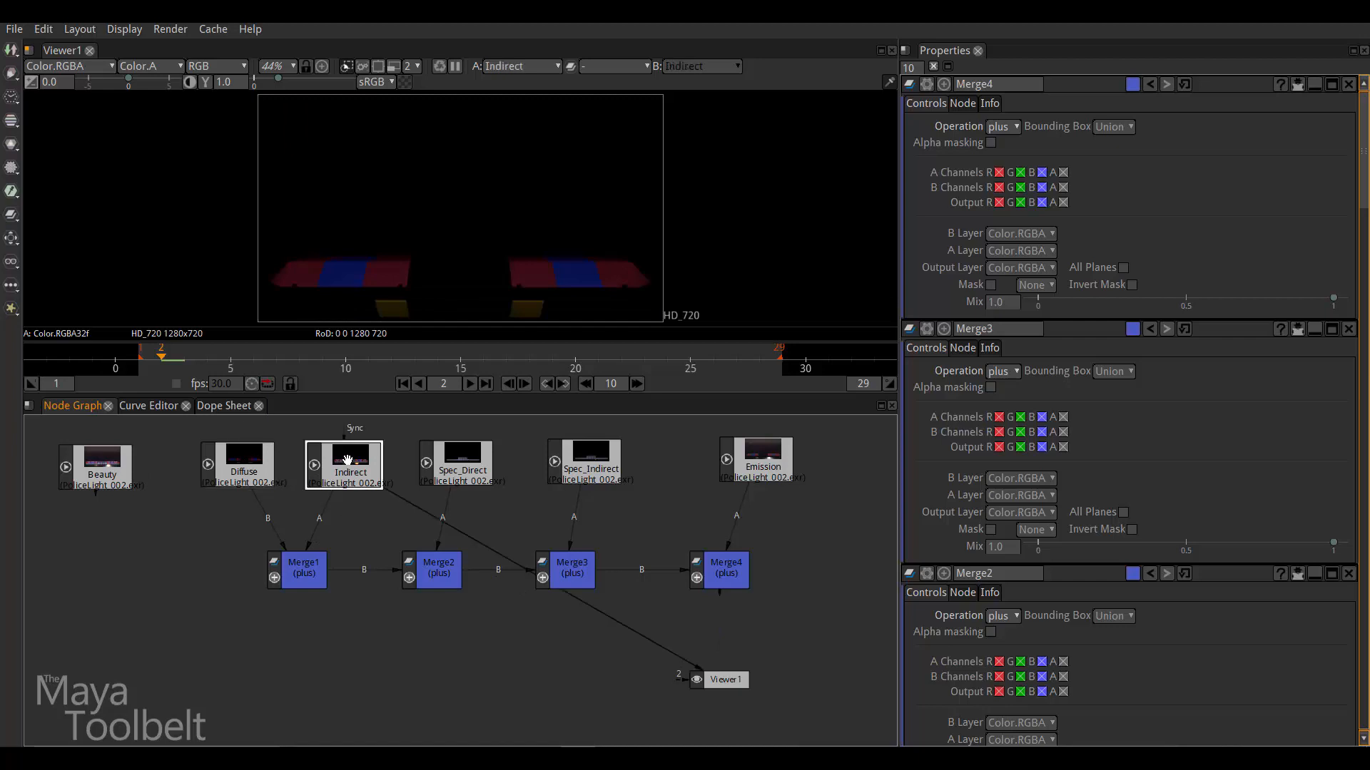
key("1")
left_click(456, 458)
key("1")
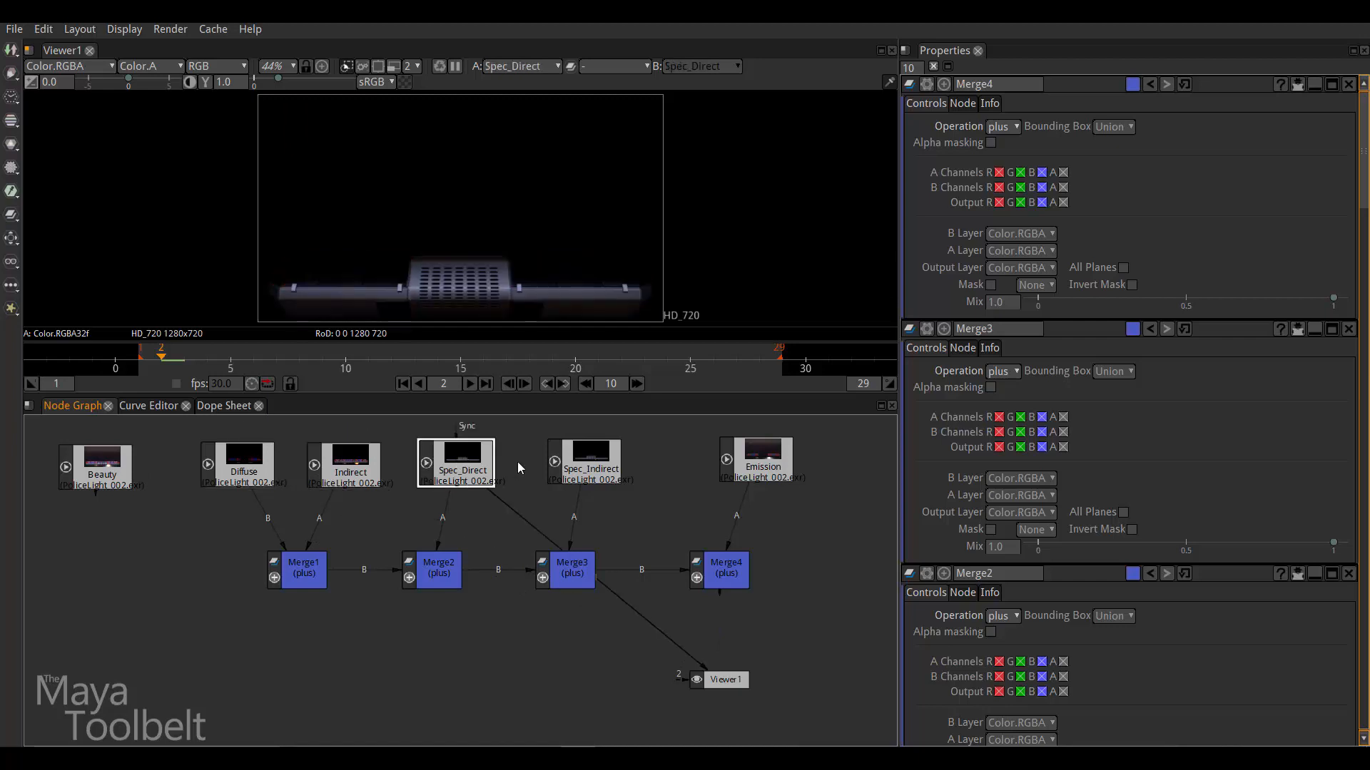
left_click(589, 460)
key("1")
left_click(764, 464)
key("1")
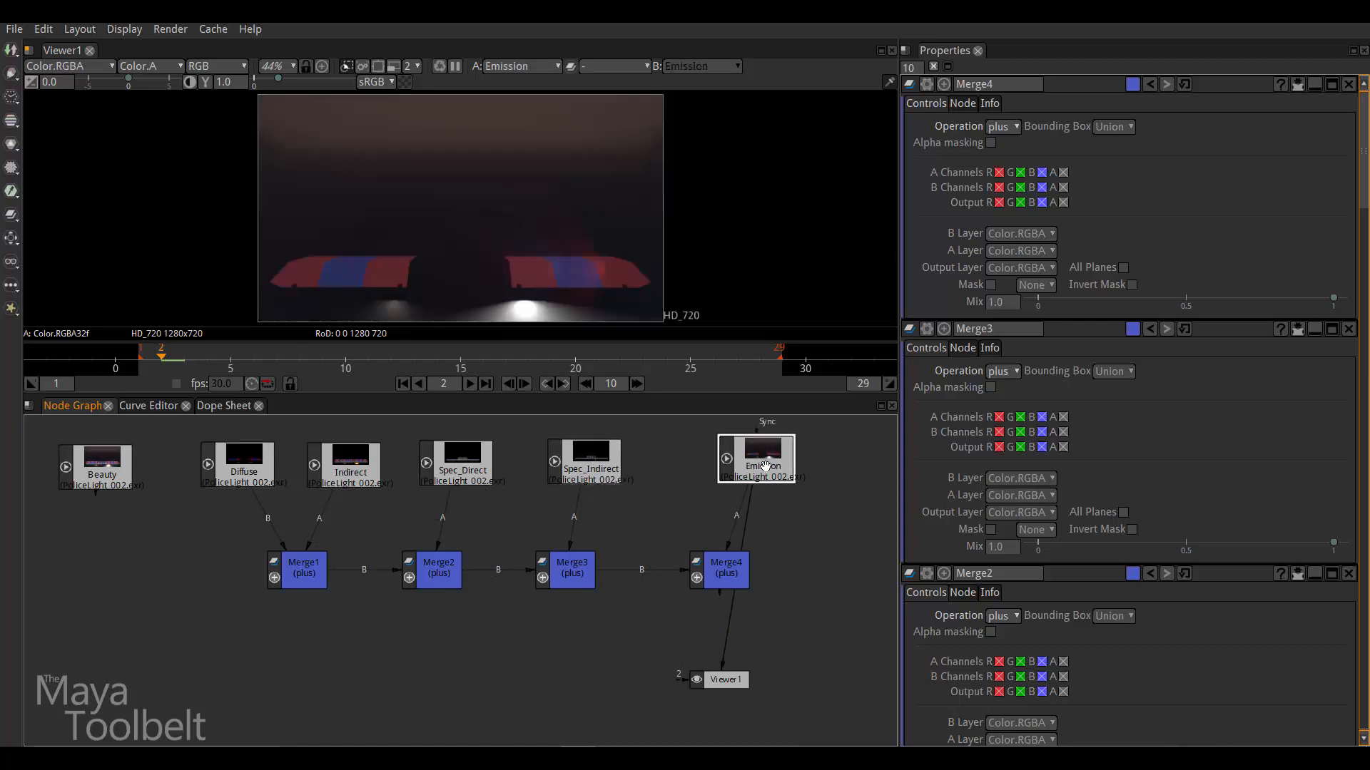
left_click(739, 573)
key("1")
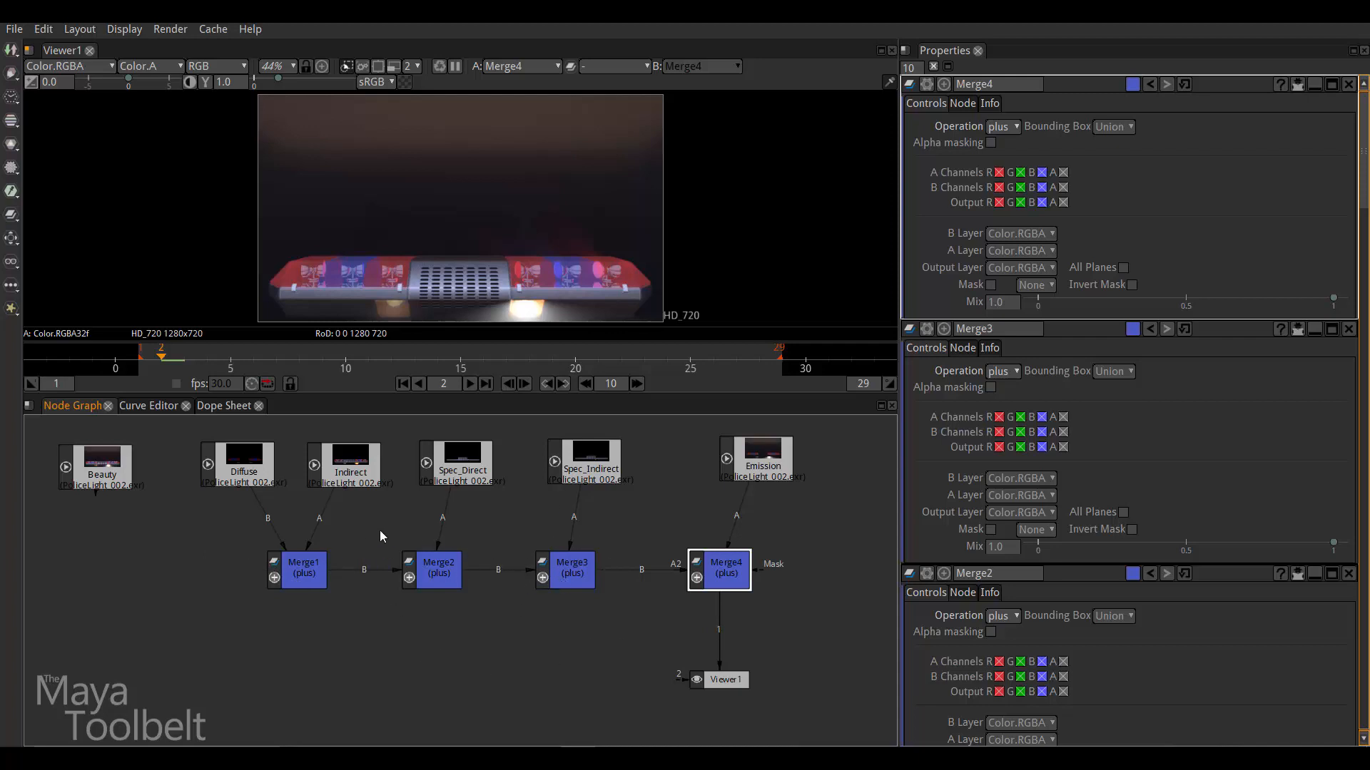
Step: Inspect the Spec_Direct pass alone in Viewer1, then return the viewer to the Merge4 composite
left_click(465, 459)
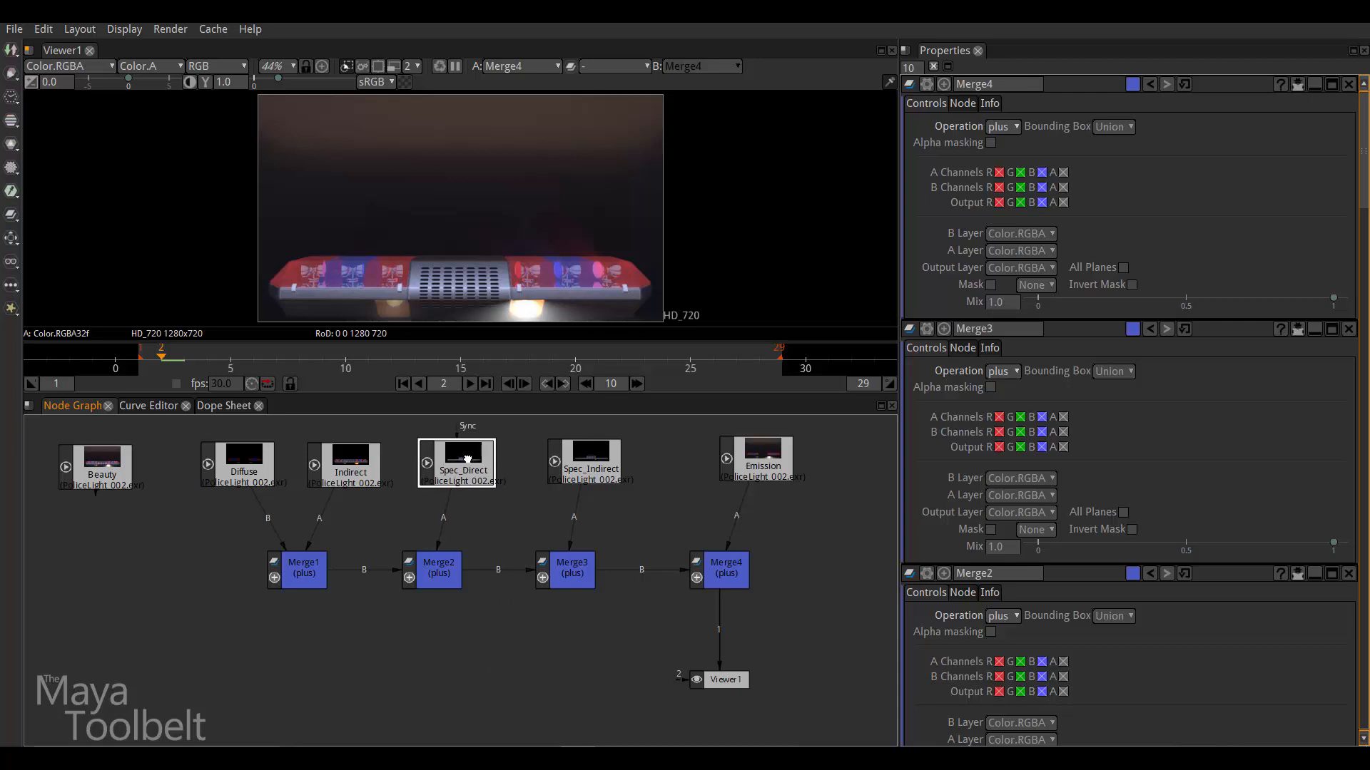
left_click_drag(468, 459, 467, 460)
key("1")
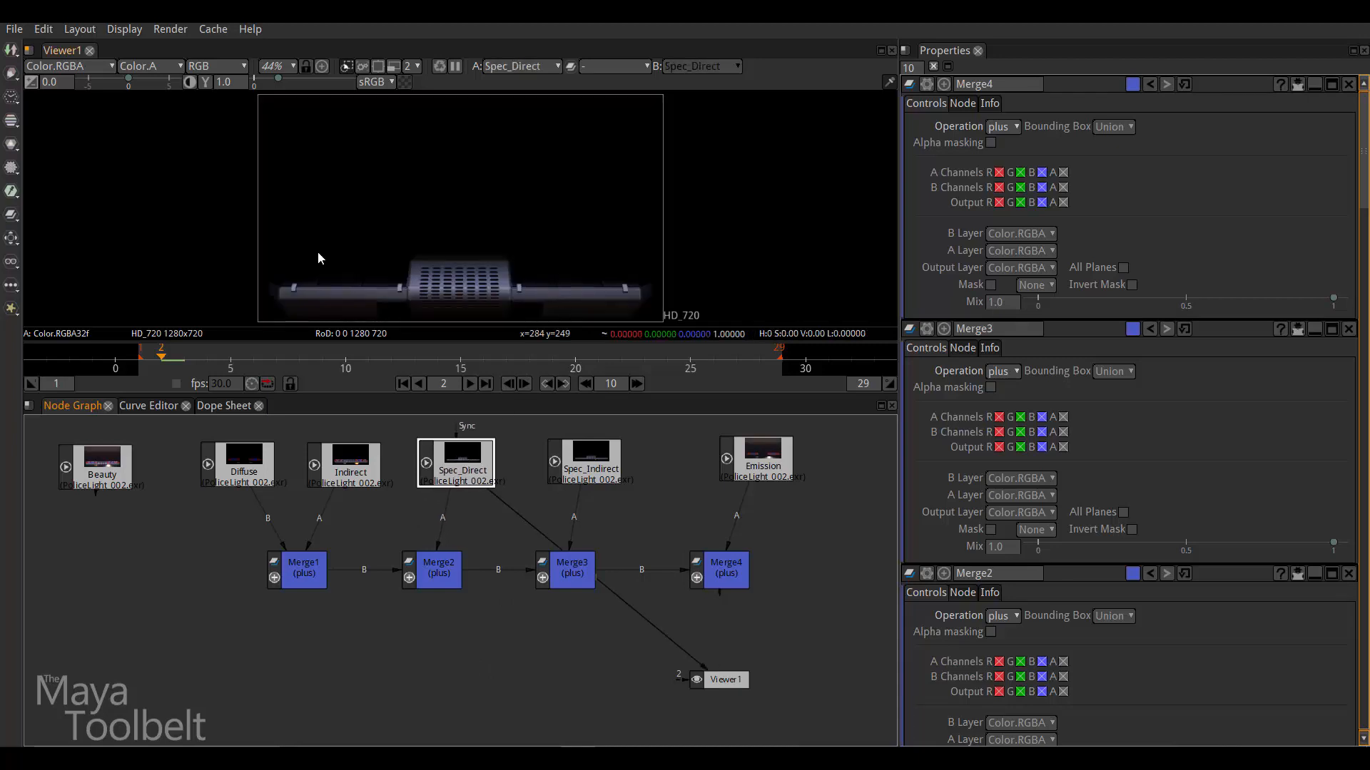
left_click(599, 471)
left_click(469, 471)
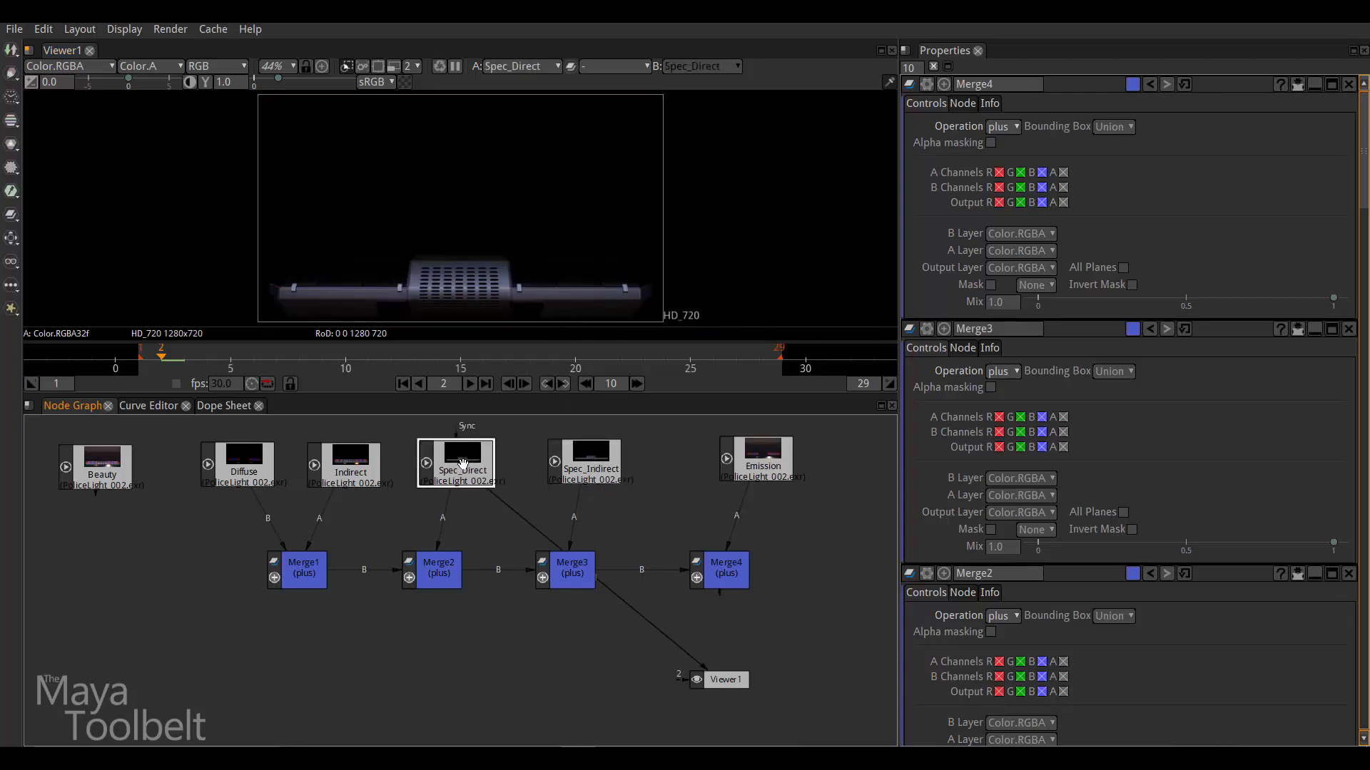
left_click(715, 587)
key("1")
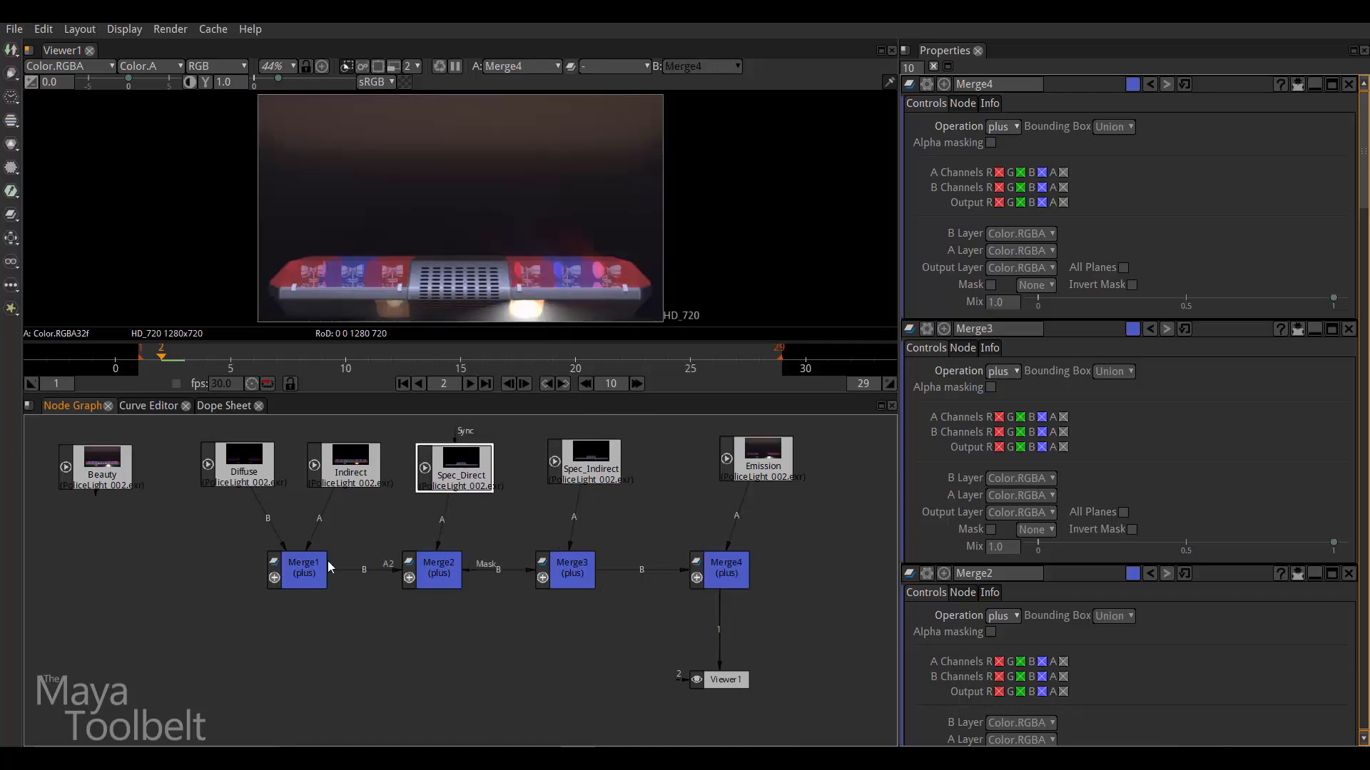
Step: Move the four Merge nodes and Viewer1 farther below the Read nodes, and align Spec_Direct above Merge2
left_click_drag(177, 546, 818, 744)
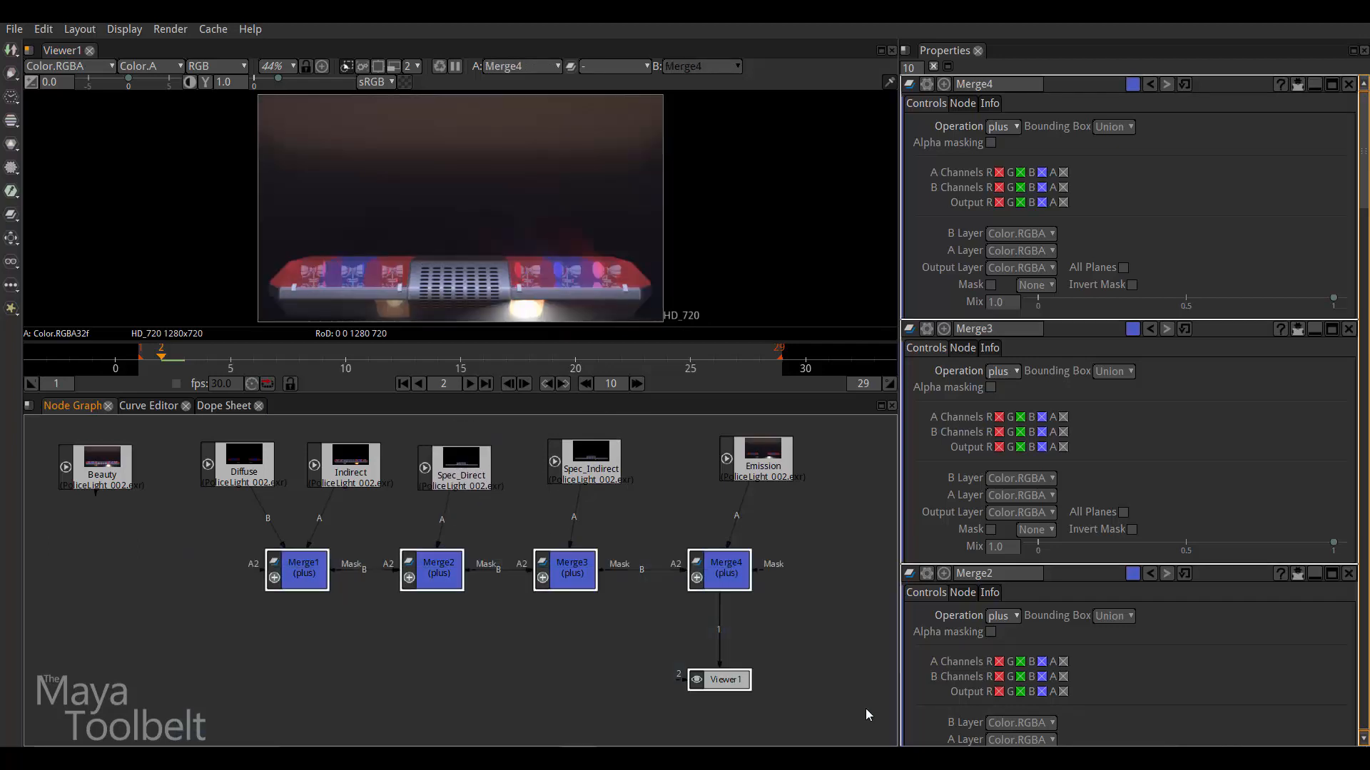
middle_click_drag(846, 664, 781, 588)
right_click(751, 588)
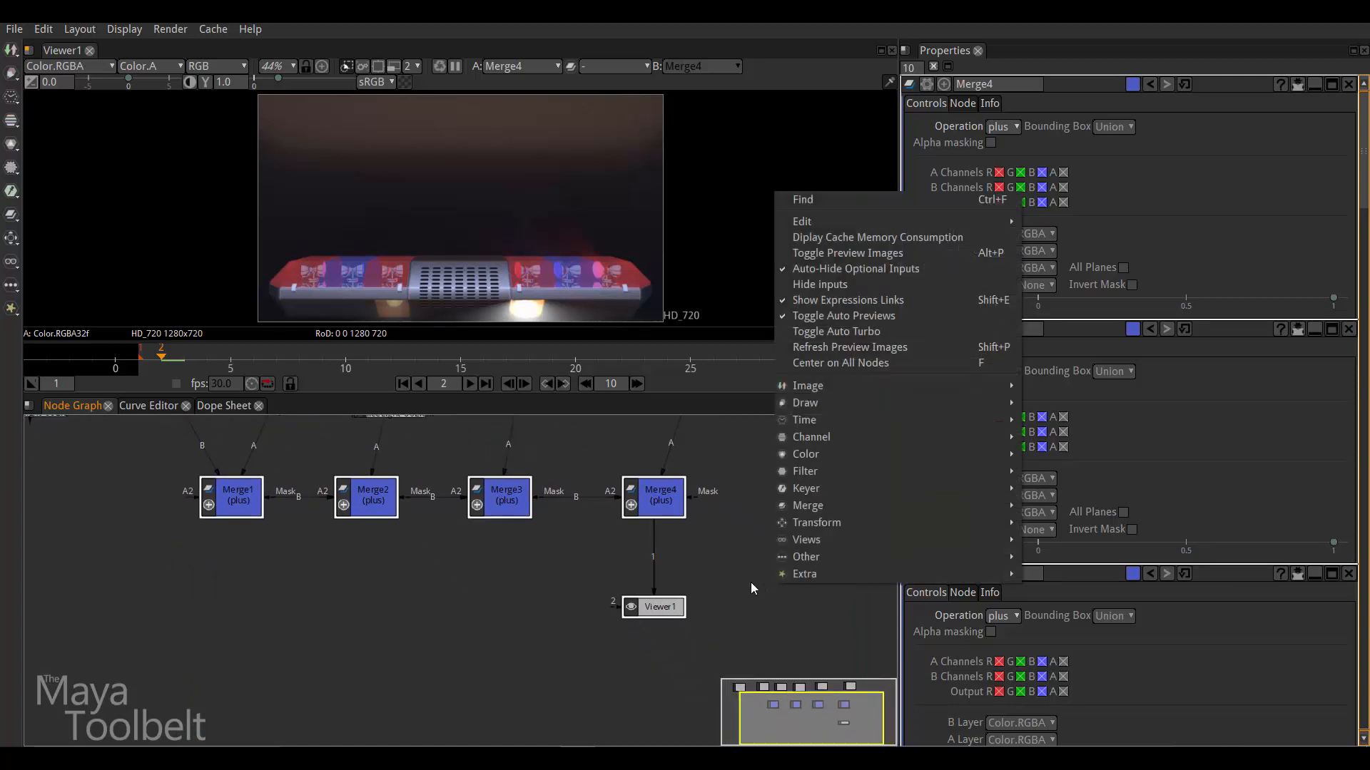
key("Escape")
key("f")
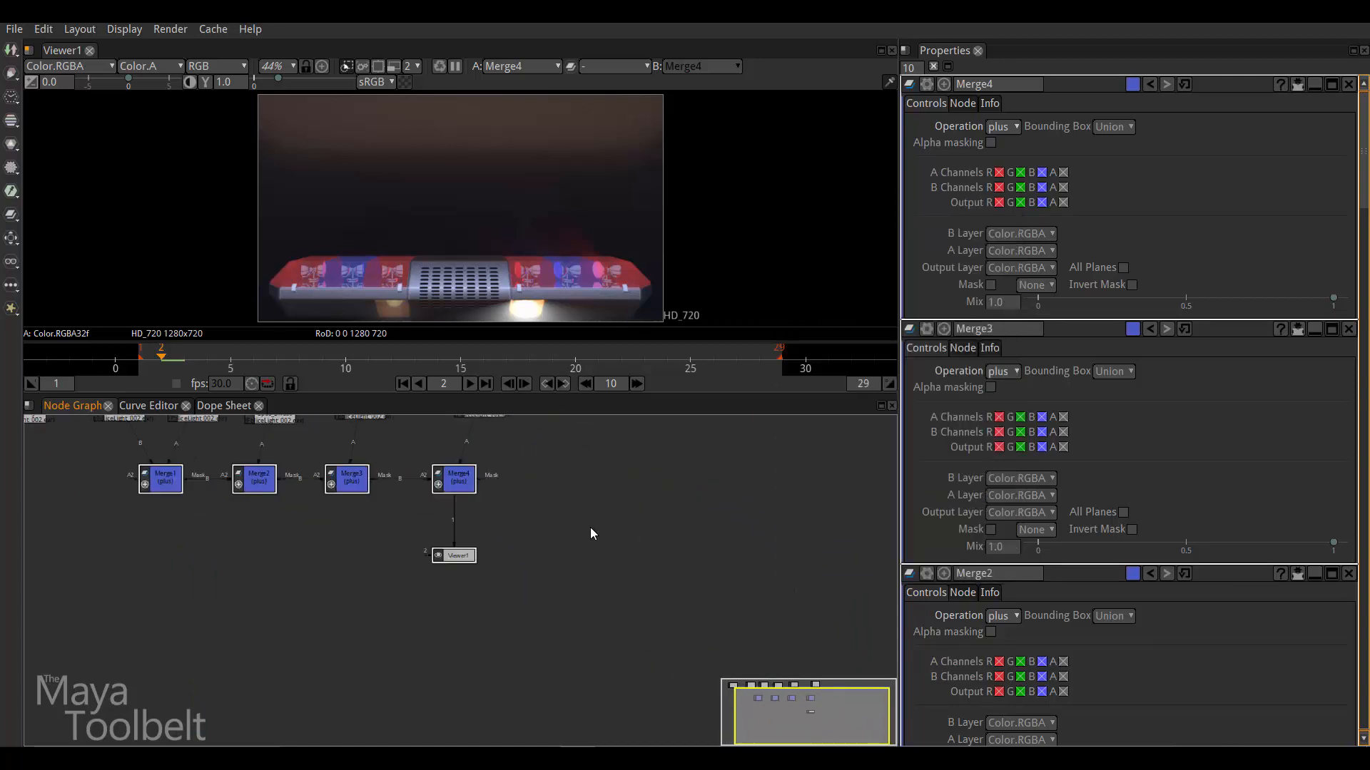
left_click_drag(548, 550, 573, 622)
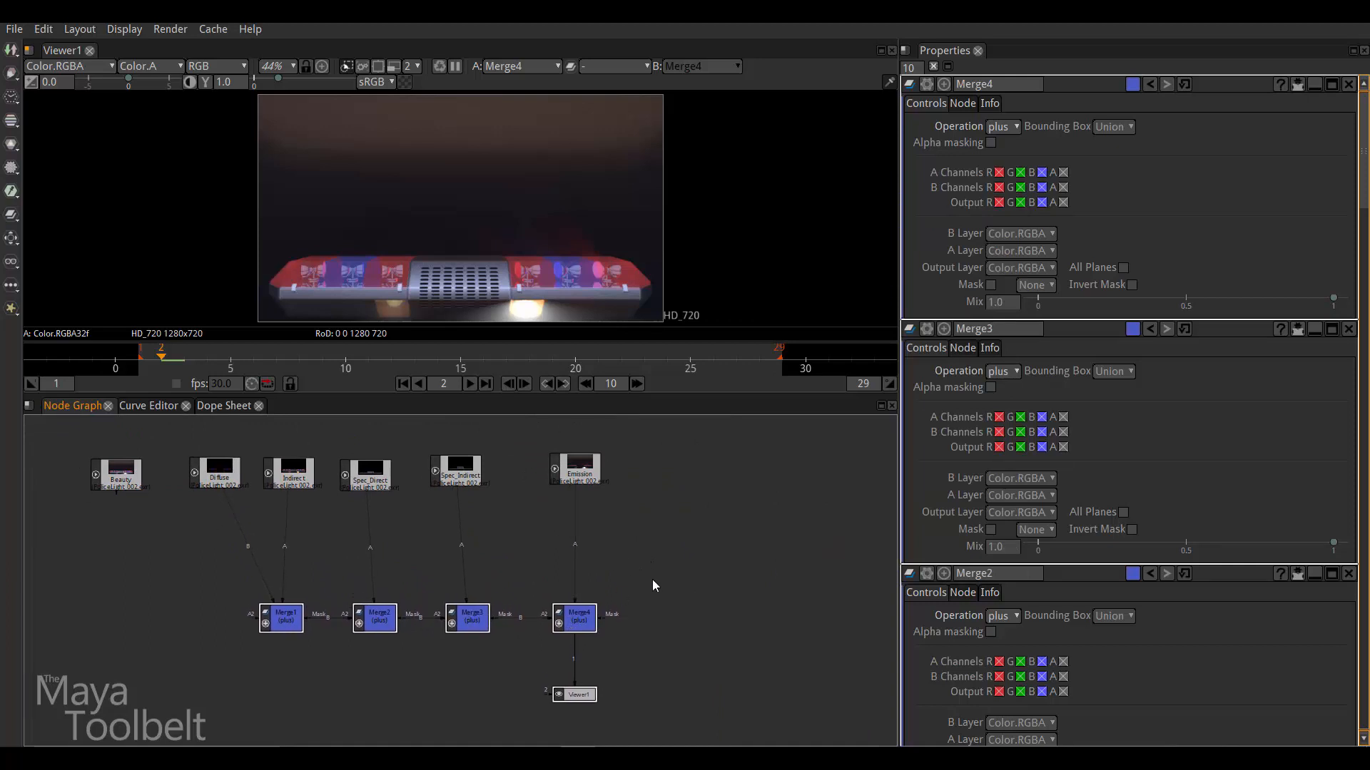
scroll(652, 580, "up", 2)
scroll(710, 560, "down", 1)
middle_click_drag(698, 575, 752, 553)
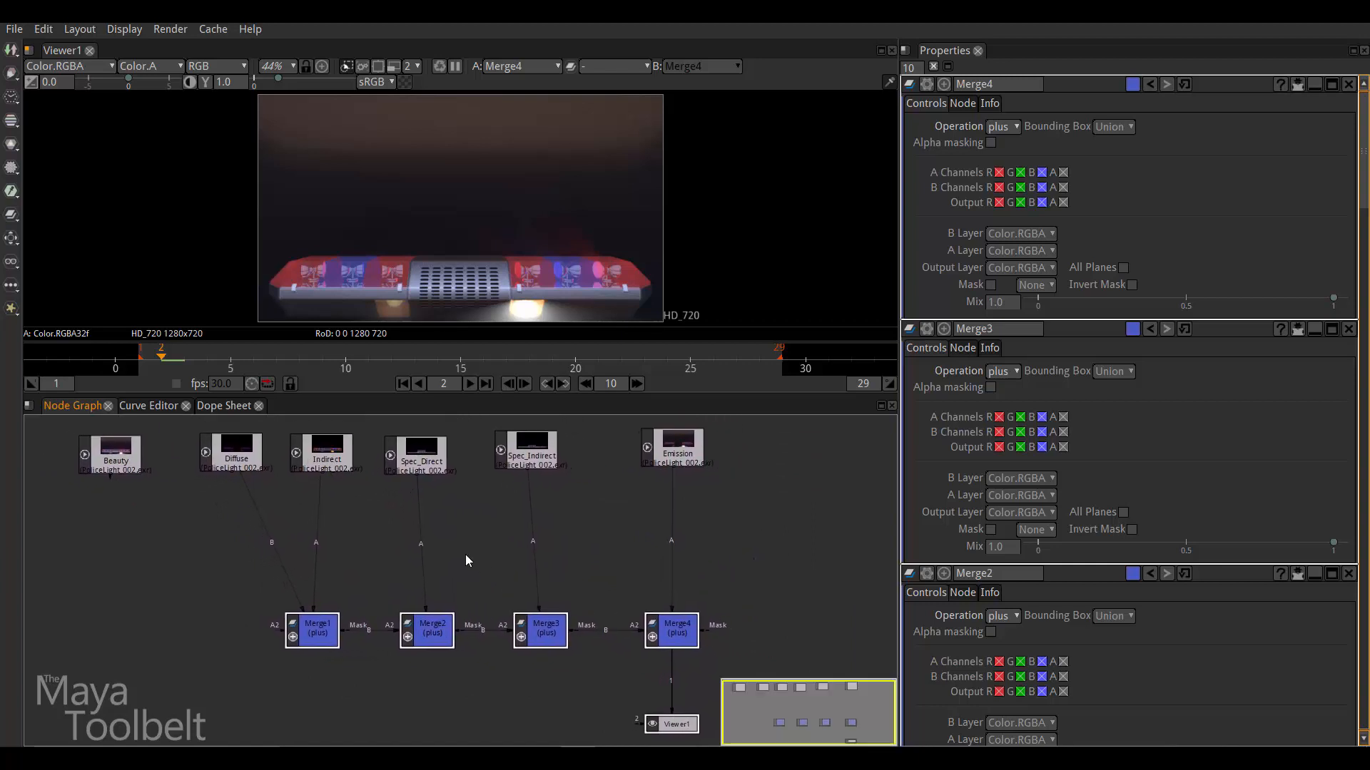
left_click_drag(420, 453, 432, 451)
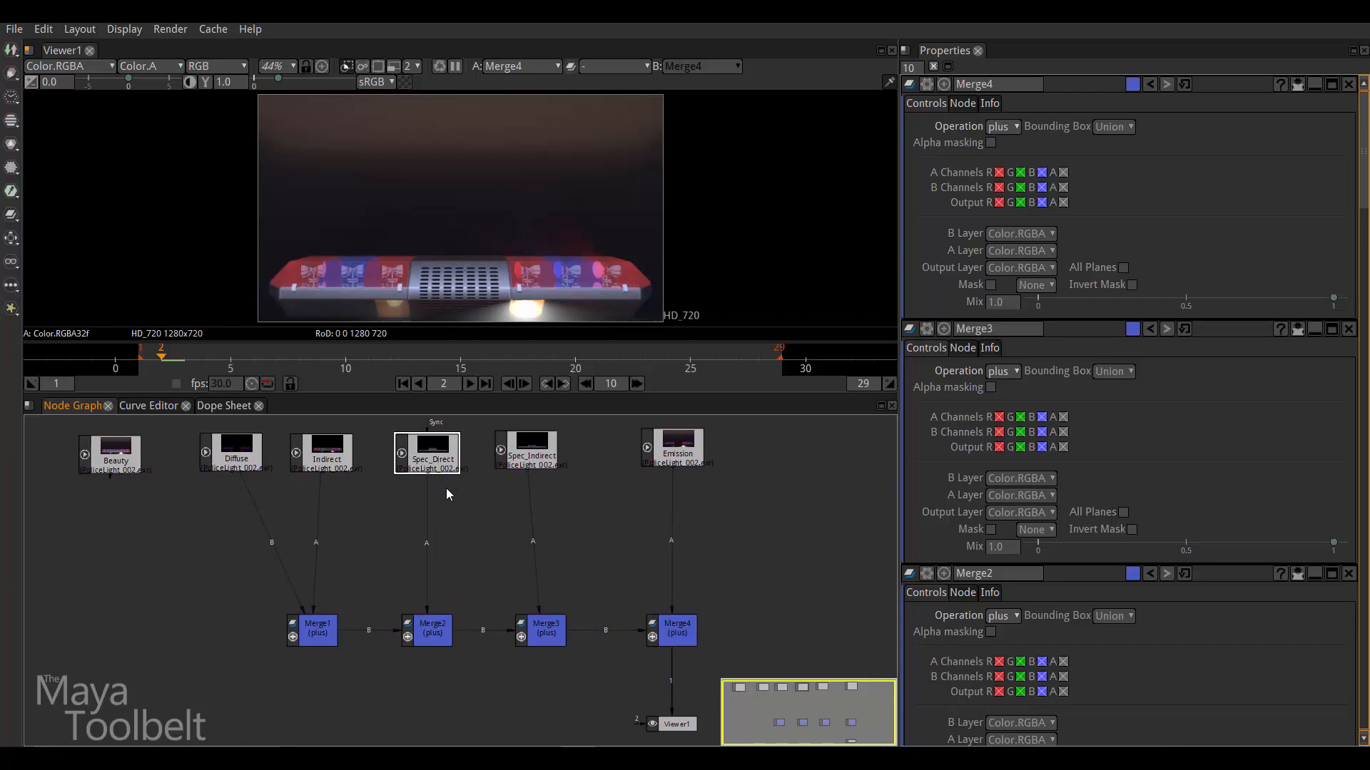
Step: Insert a Grade node between Spec_Direct and Merge2, spaced slightly below the Spec_Direct node
left_click(13, 119)
left_click(13, 119)
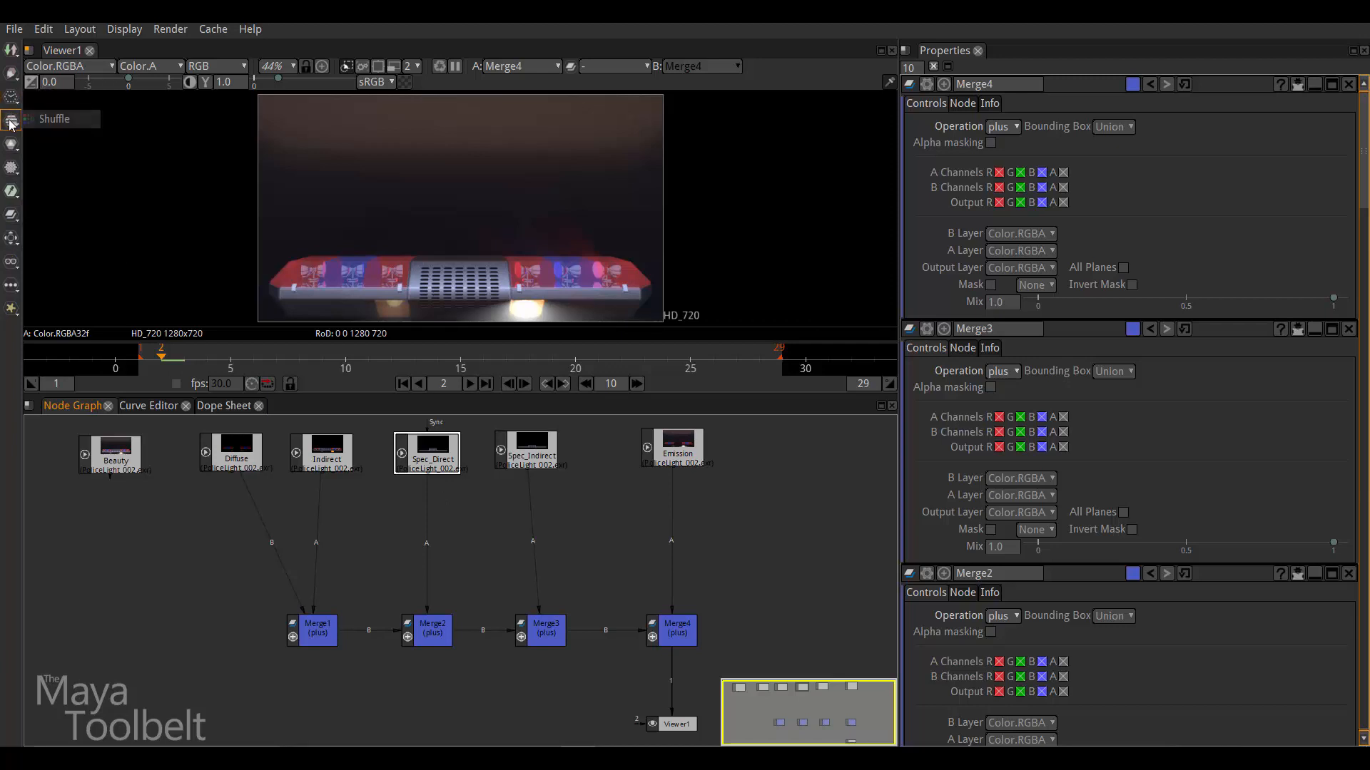
left_click(10, 147)
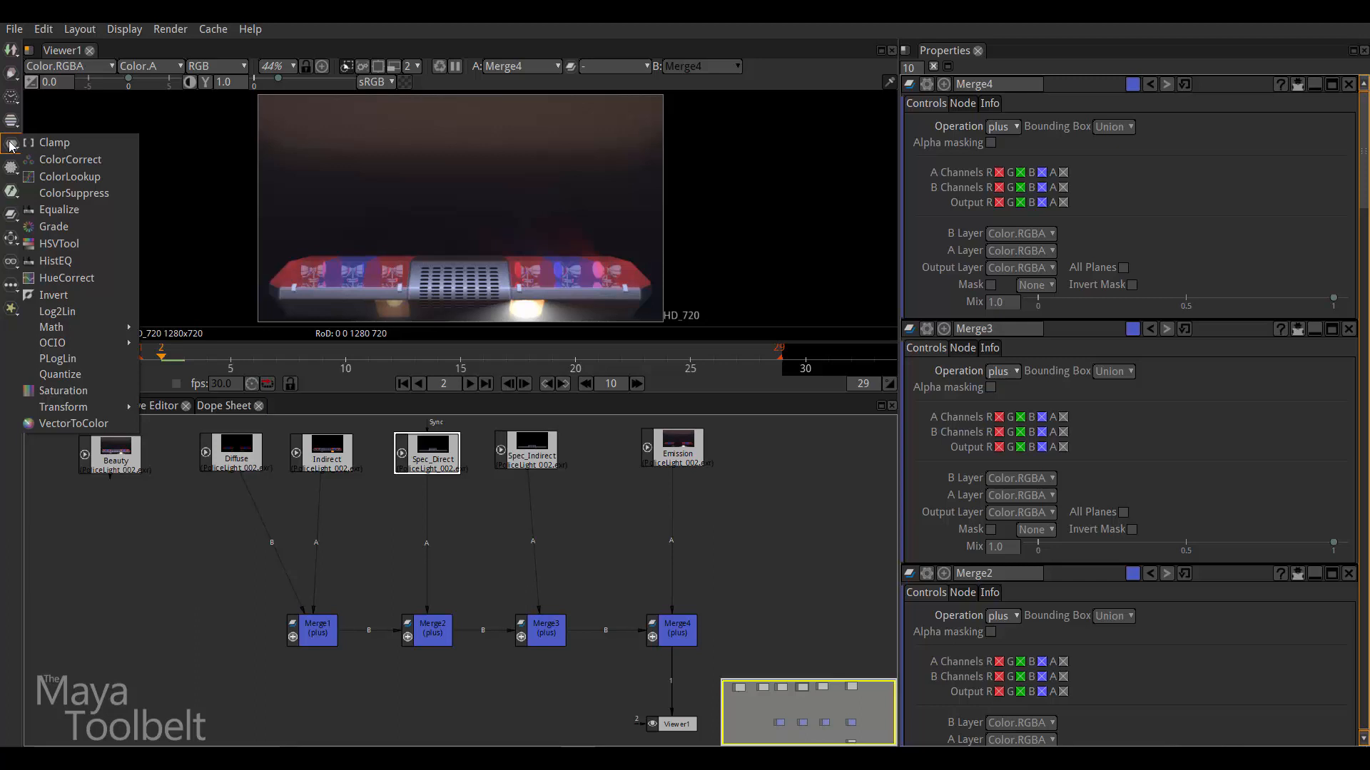
left_click(9, 123)
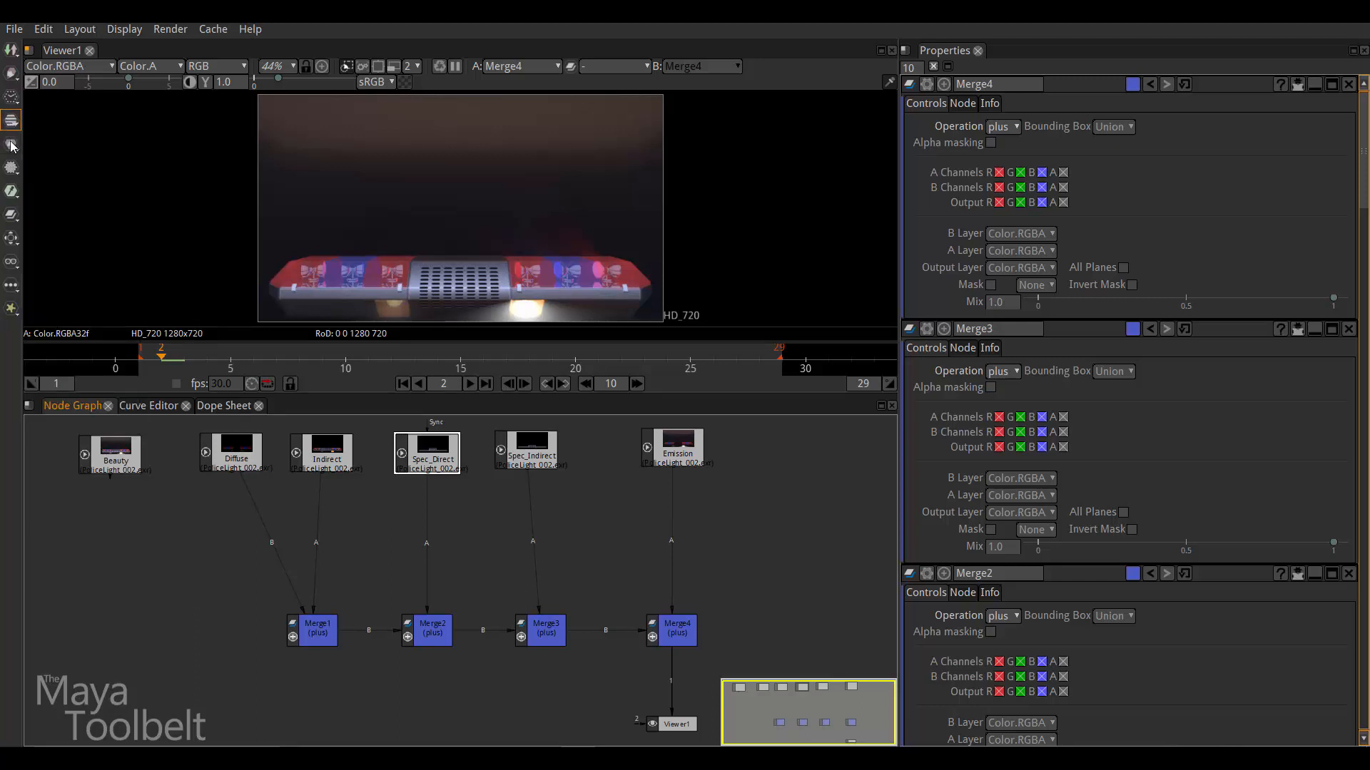
left_click(11, 146)
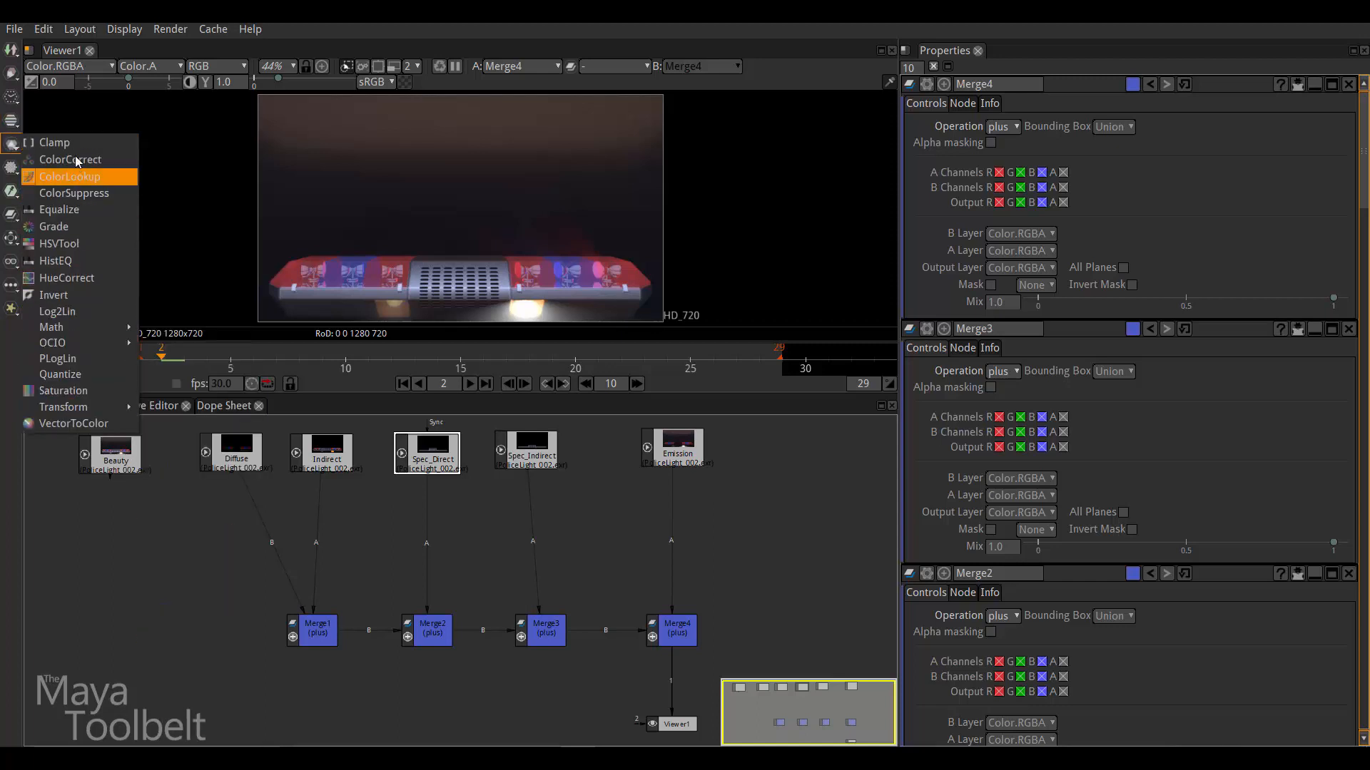
left_click(57, 226)
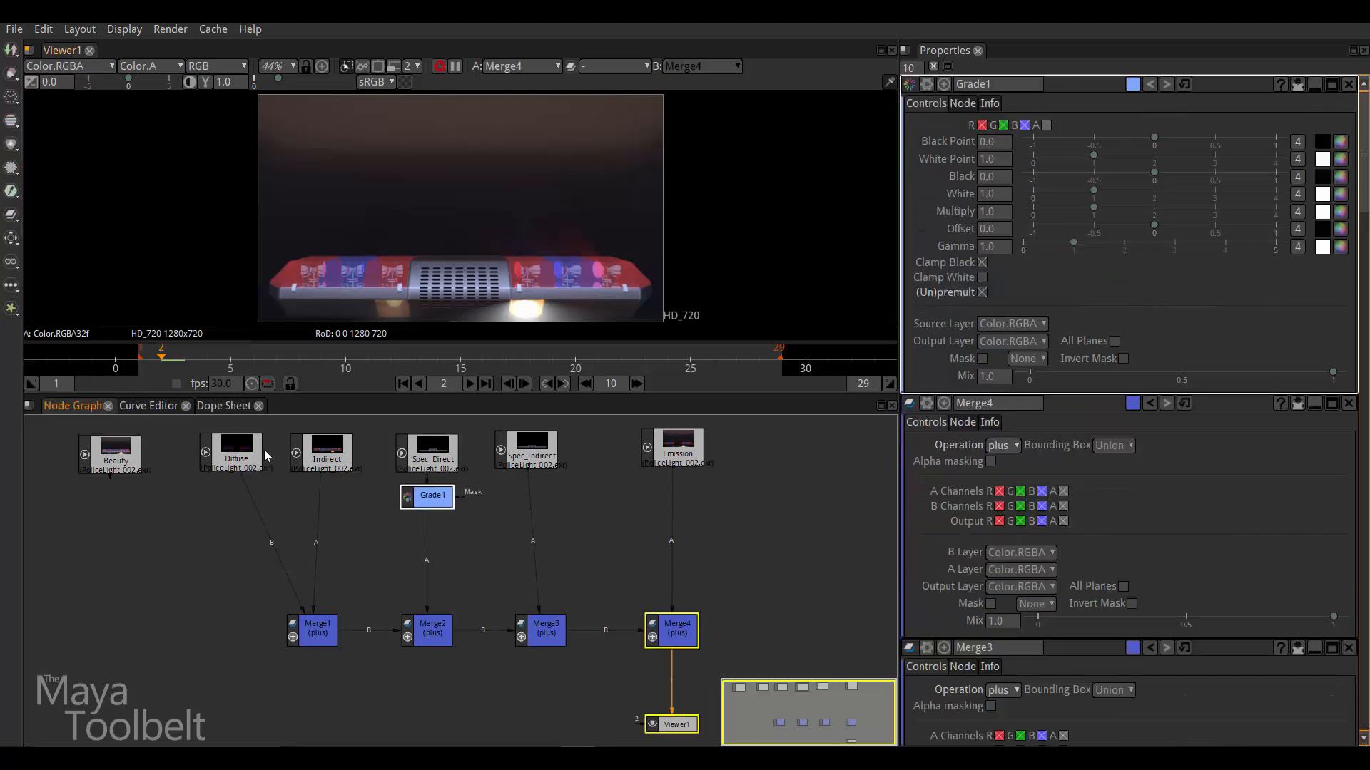
mouse_move(432, 499)
left_mouse_down()
mouse_move(394, 548)
mouse_move(432, 508)
mouse_move(417, 519)
mouse_move(442, 514)
left_mouse_up()
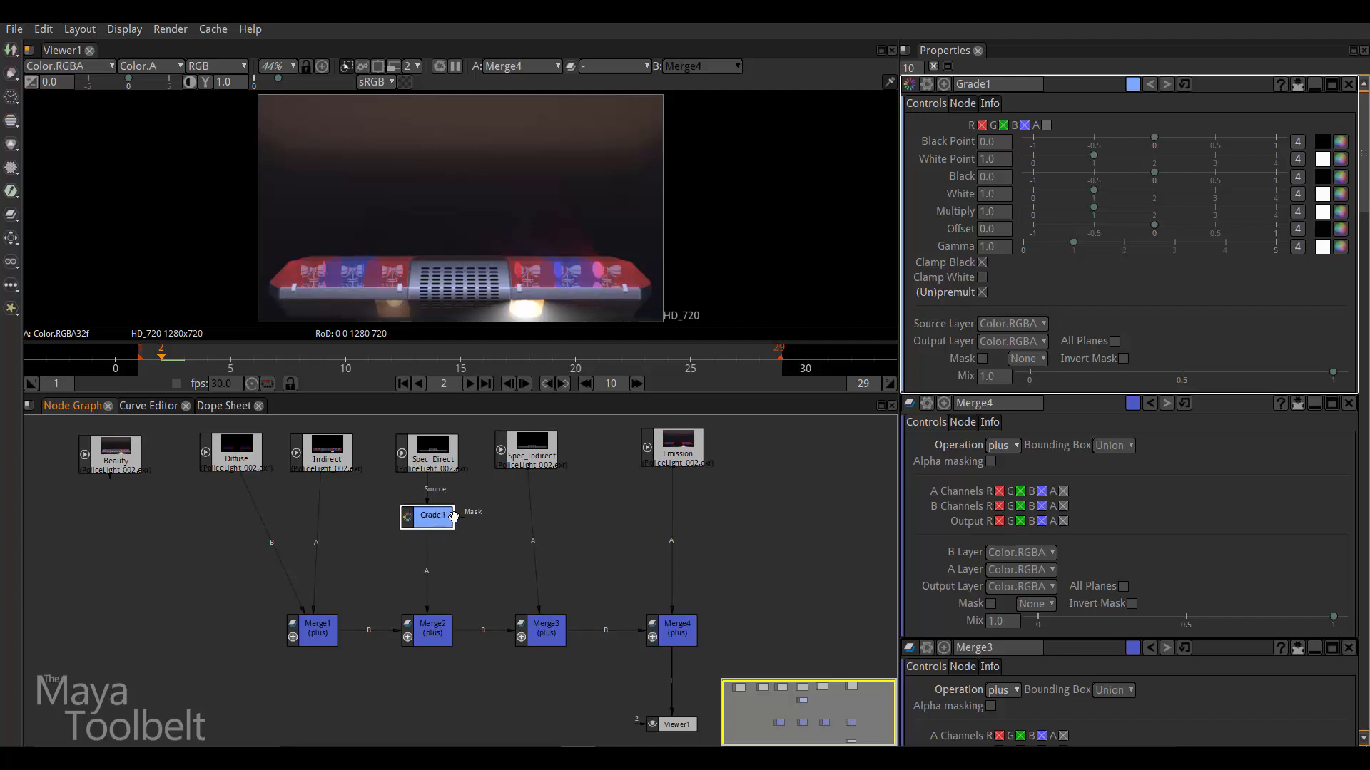
Step: View Grade1's output in Viewer1 and set its Multiply to 3.010
key("2")
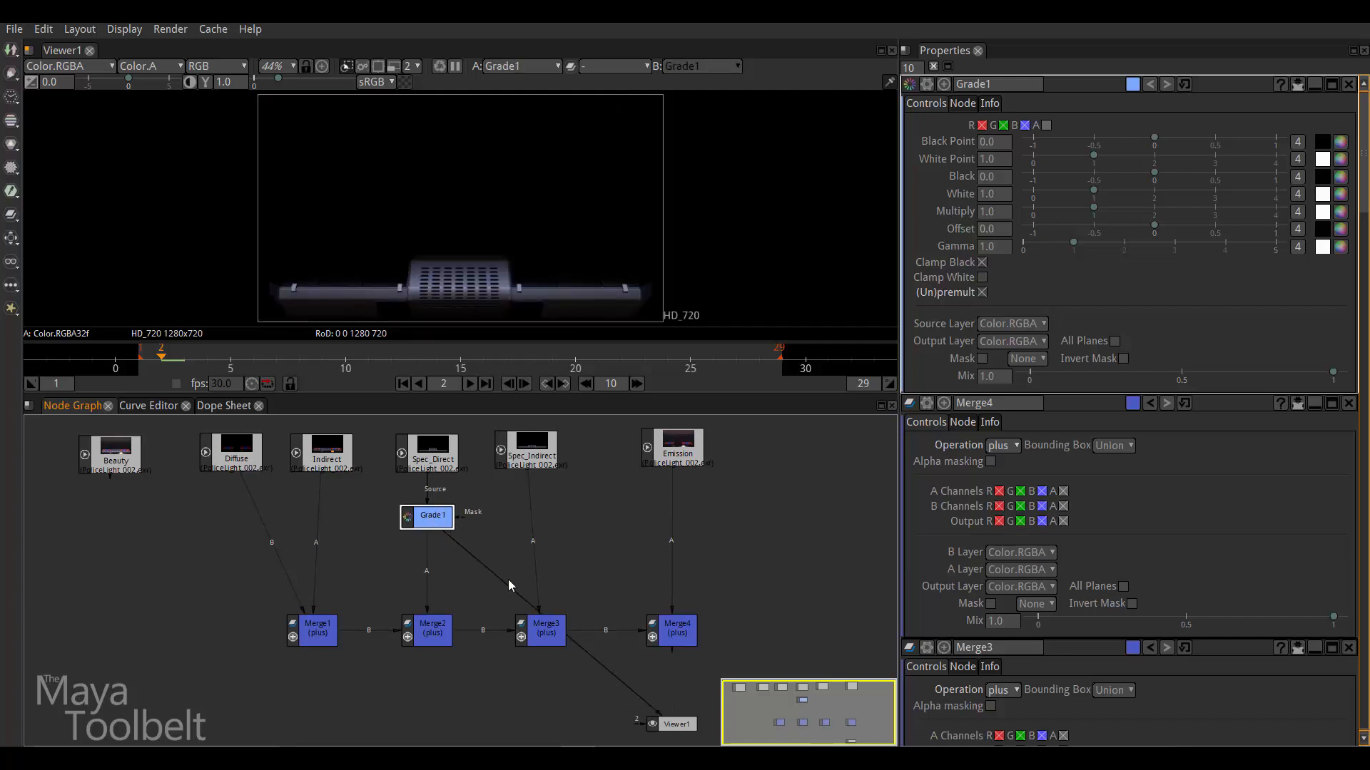
left_click_drag(416, 517, 417, 524)
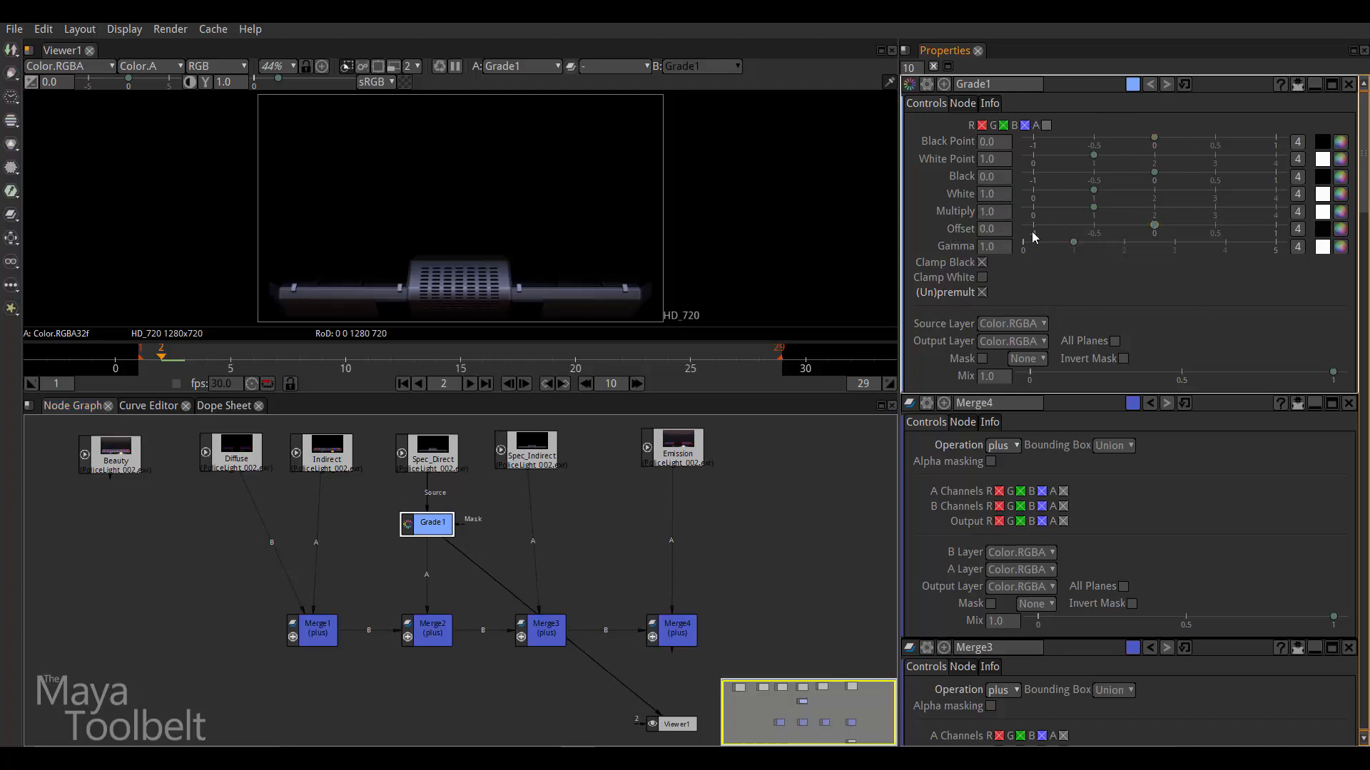
left_click_drag(1095, 211, 1209, 217)
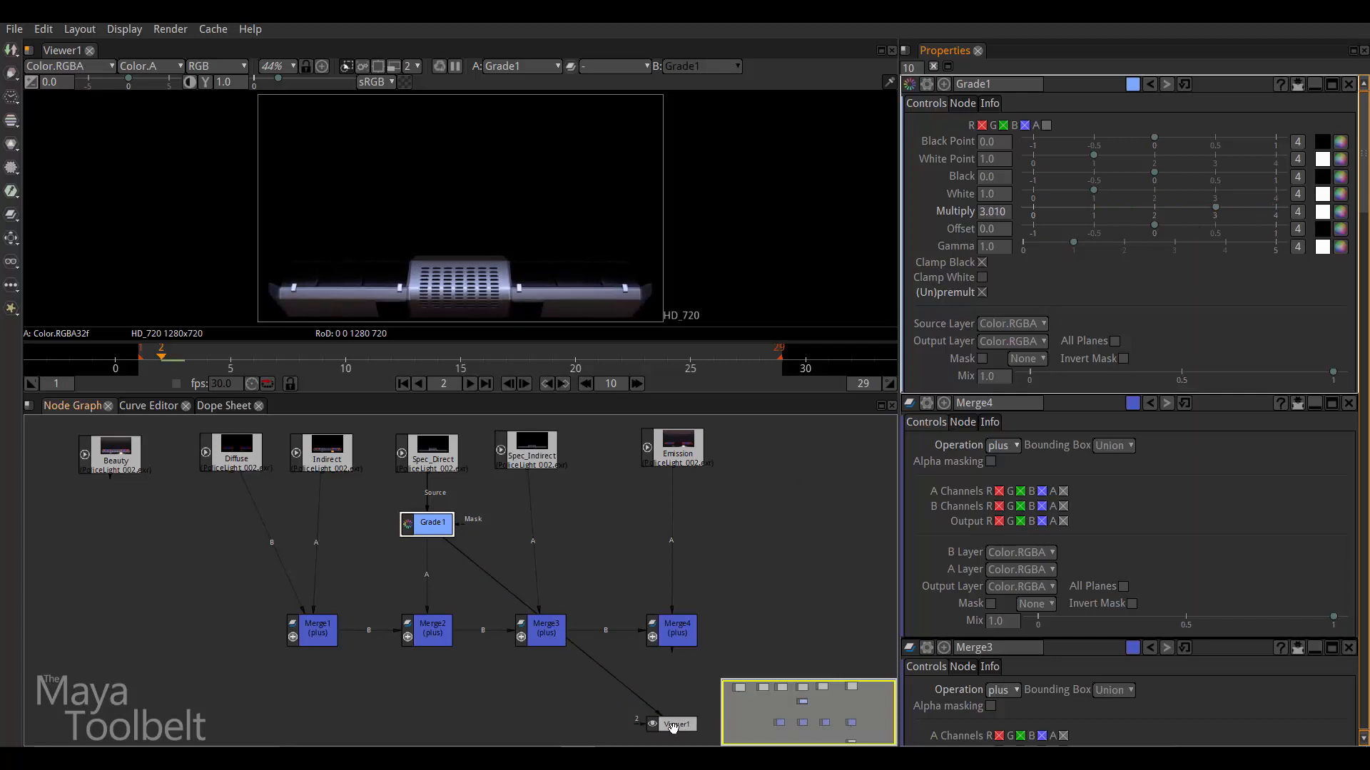
Step: Connect Viewer1 to Merge4 and set Grade1's Multiply to 2.040 while viewing the full composite
left_click(674, 630)
key("1")
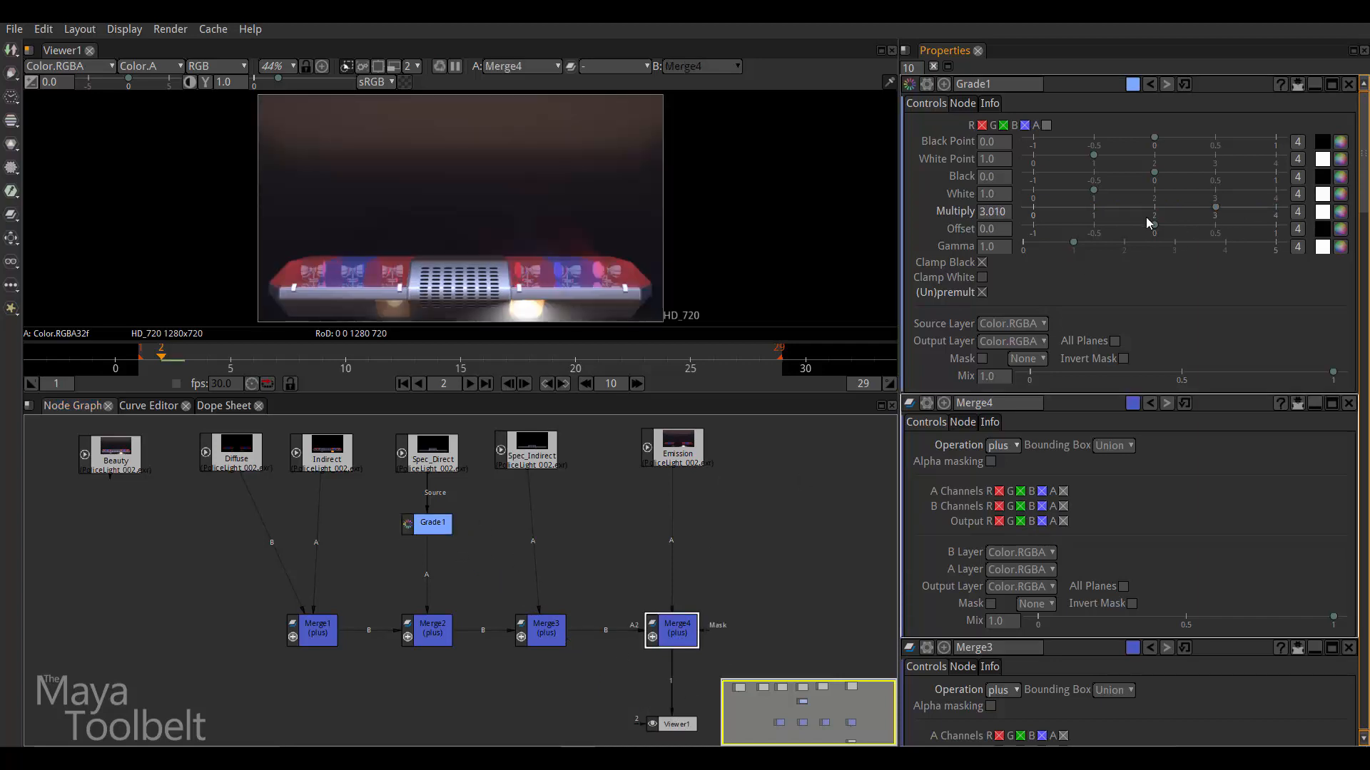
left_click_drag(1214, 209, 1155, 219)
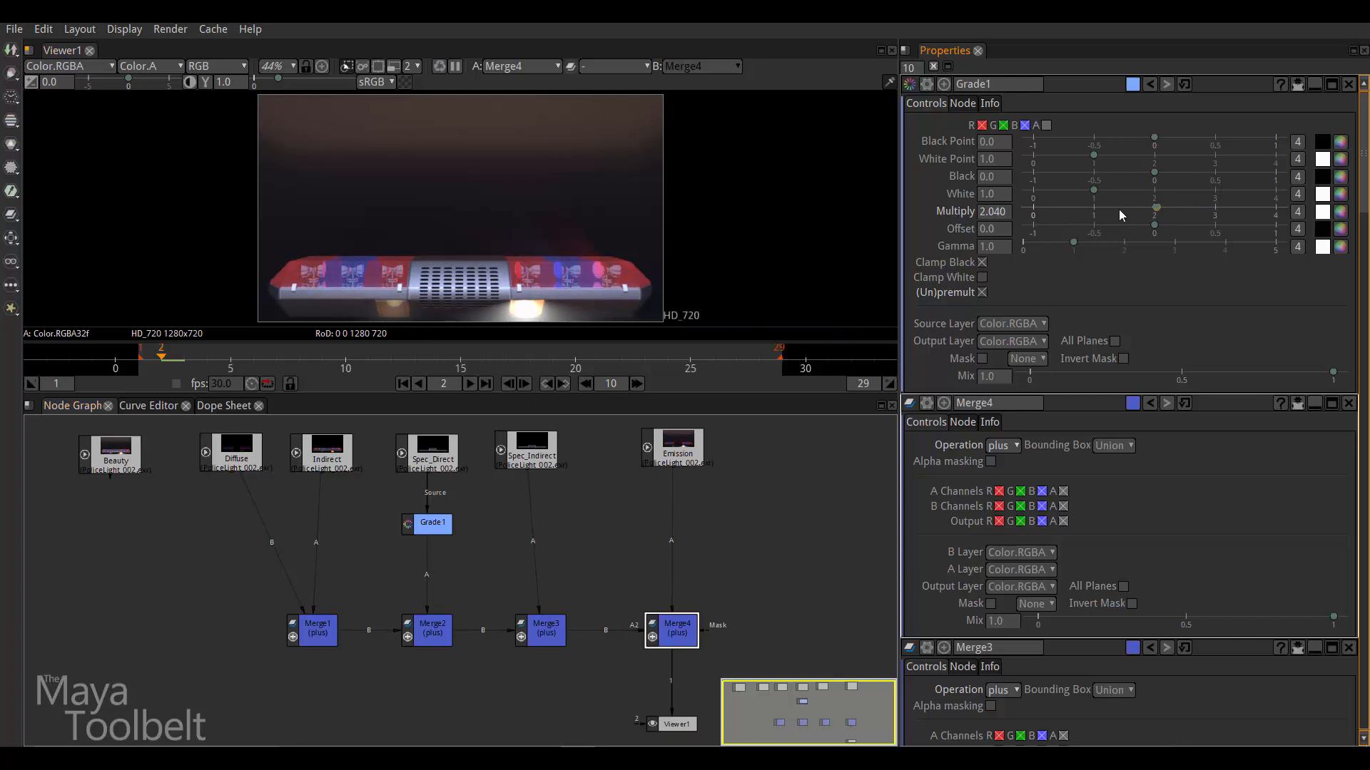
Step: Try a negative Offset on Grade1 and reset it to 0, then set Multiply to 3.450 and Gamma to 0.710
mouse_move(1151, 226)
left_mouse_down()
mouse_move(1107, 228)
mouse_move(1180, 233)
mouse_move(1133, 234)
left_mouse_up()
left_click(1004, 232)
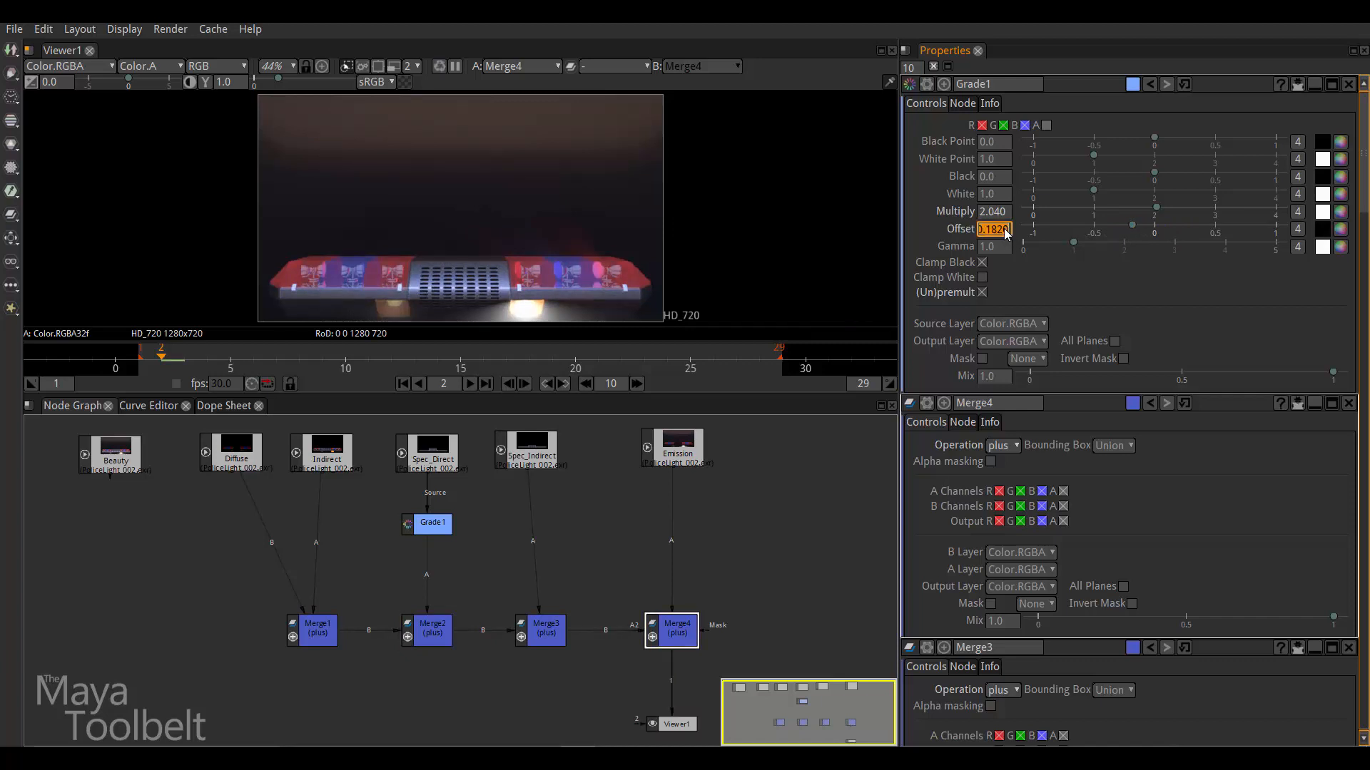
type("0")
key("Return")
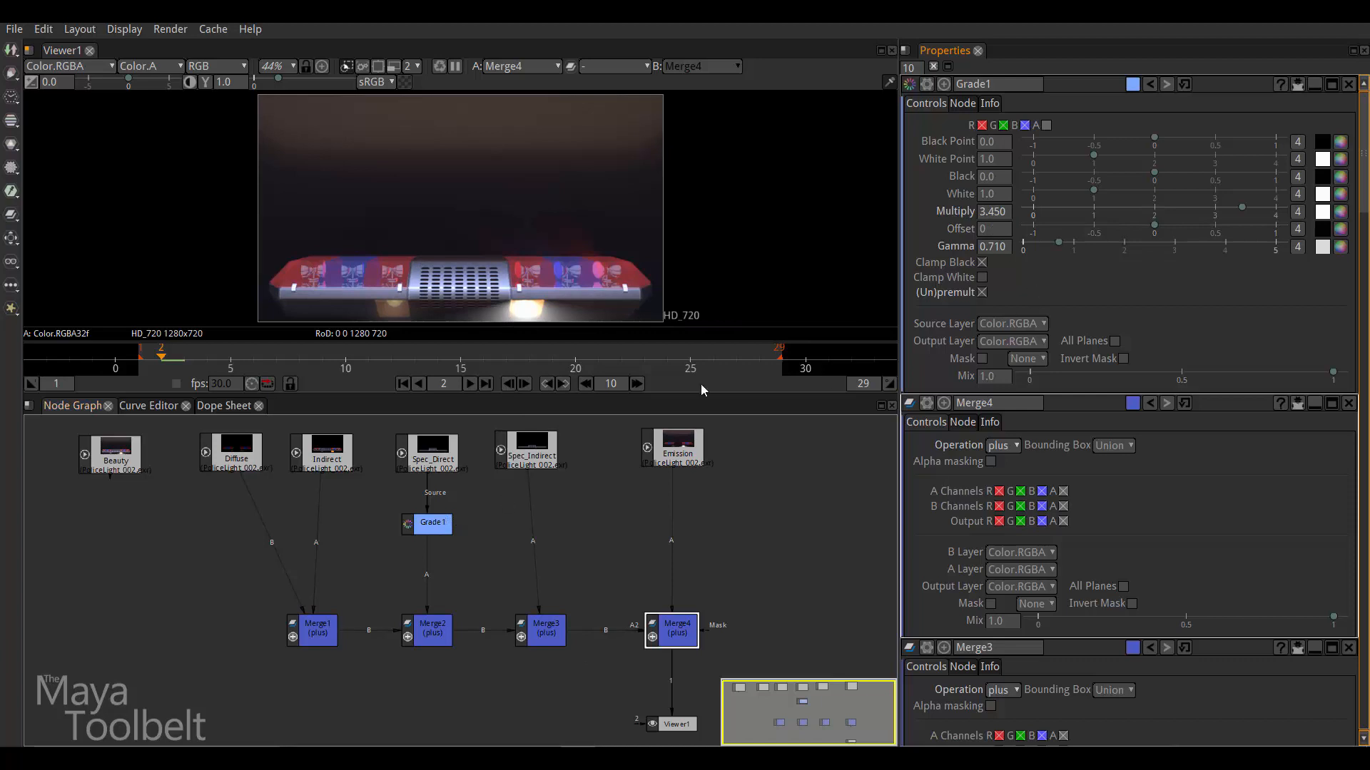
Step: Toggle Grade1 off and on repeatedly to compare the composite with and without the grade, leaving it enabled
left_click_drag(441, 525, 445, 521)
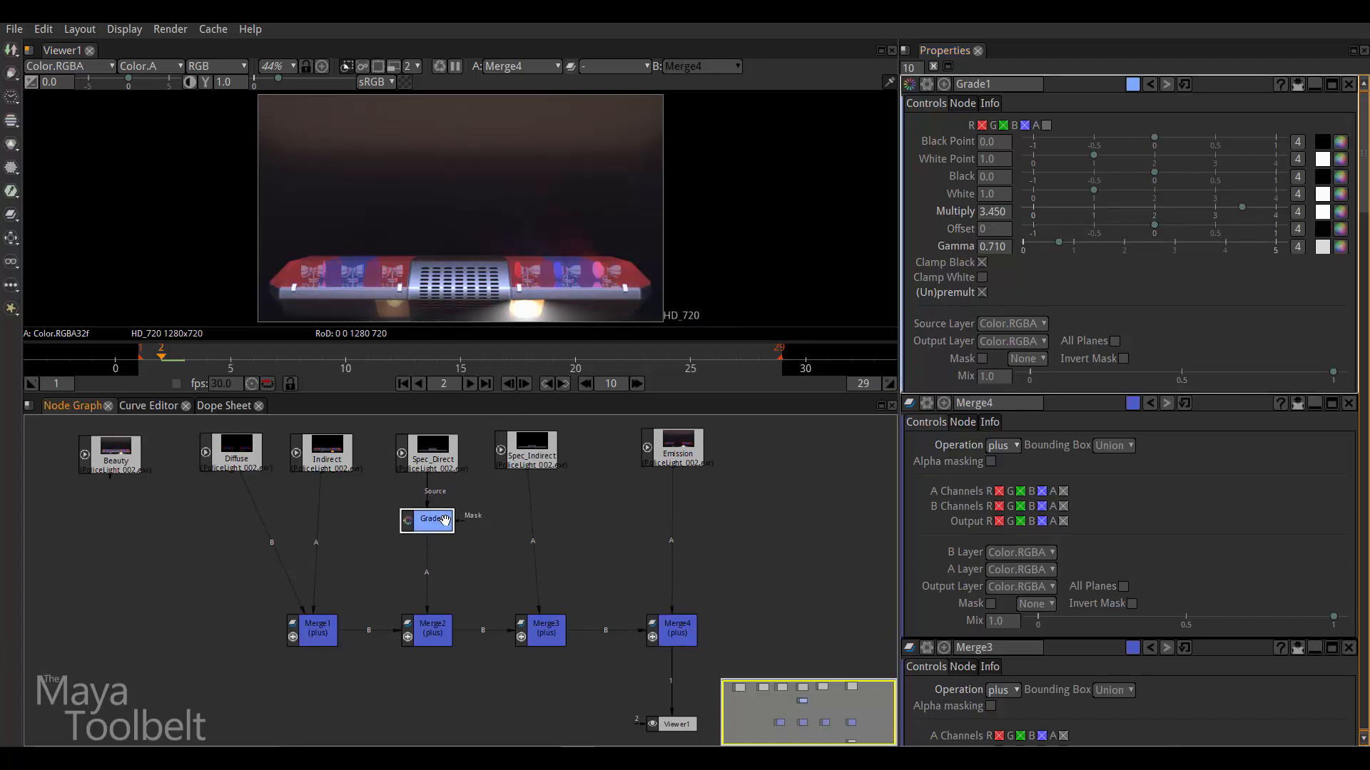
key("d")
key("d")
key("d")
key("d")
key("d")
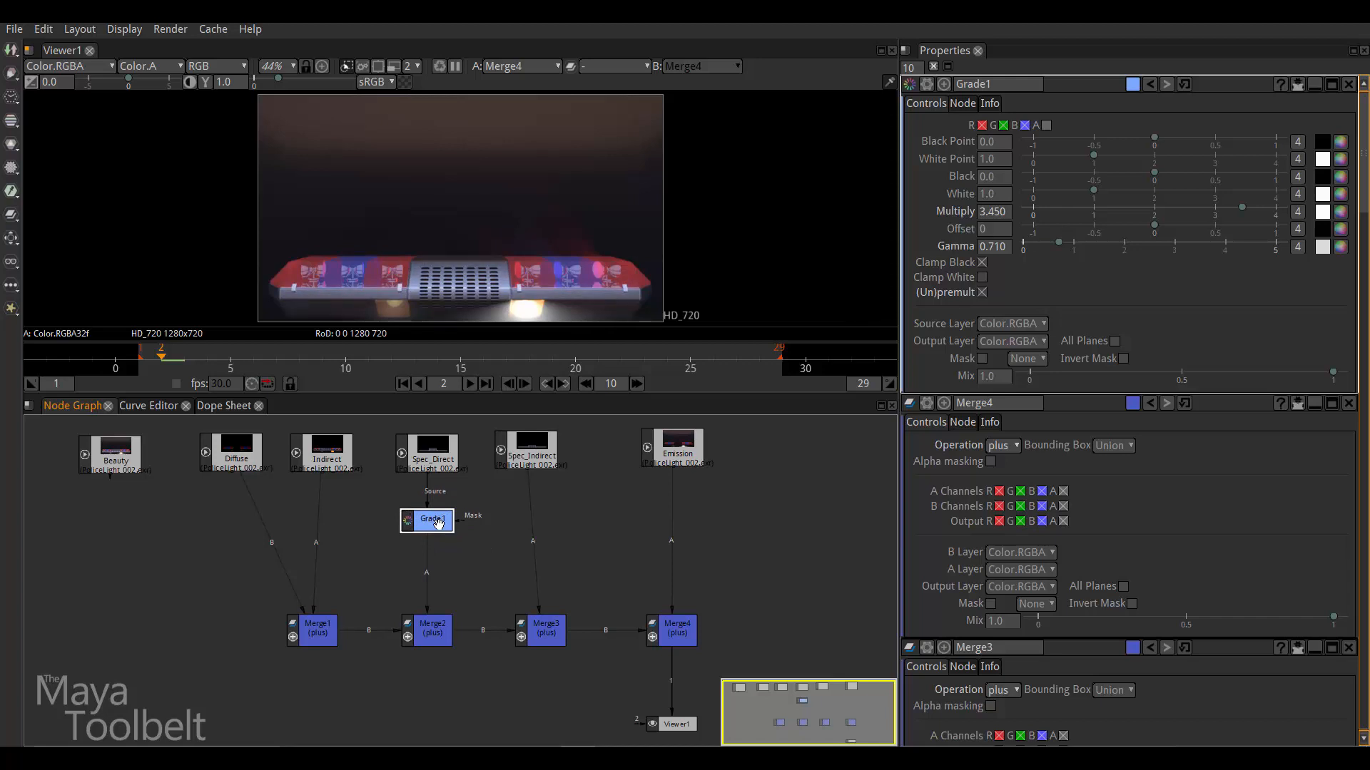
key("d")
key("d")
key("d")
key("d")
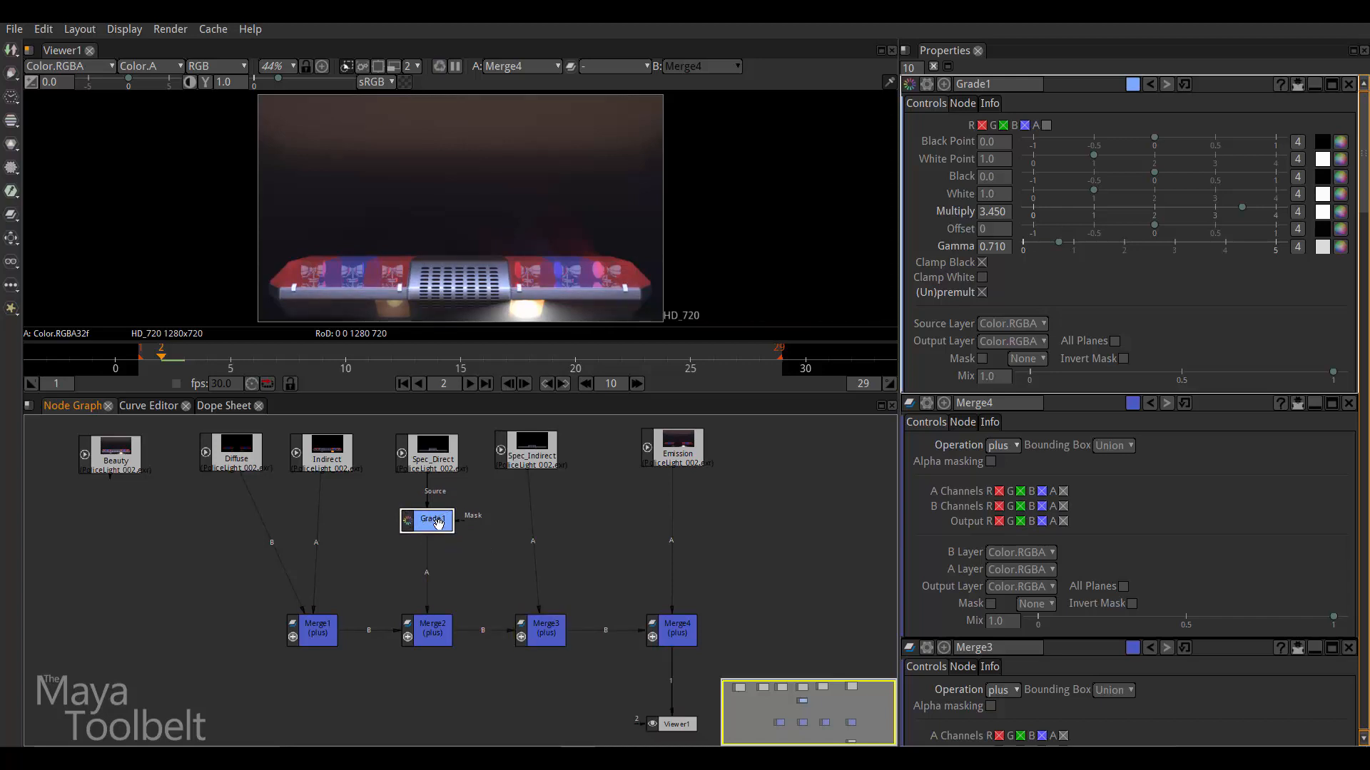
key("d")
key("d")
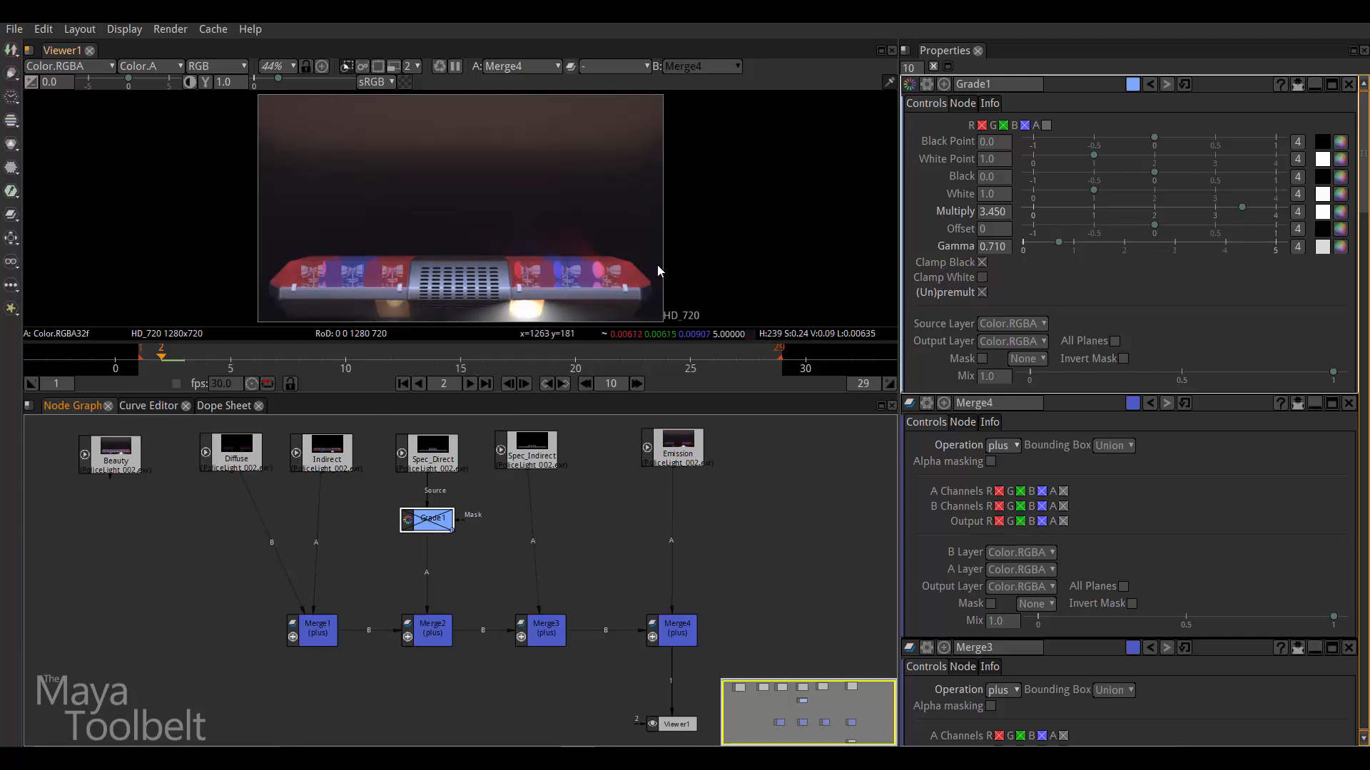
key("d")
key("d")
key("d")
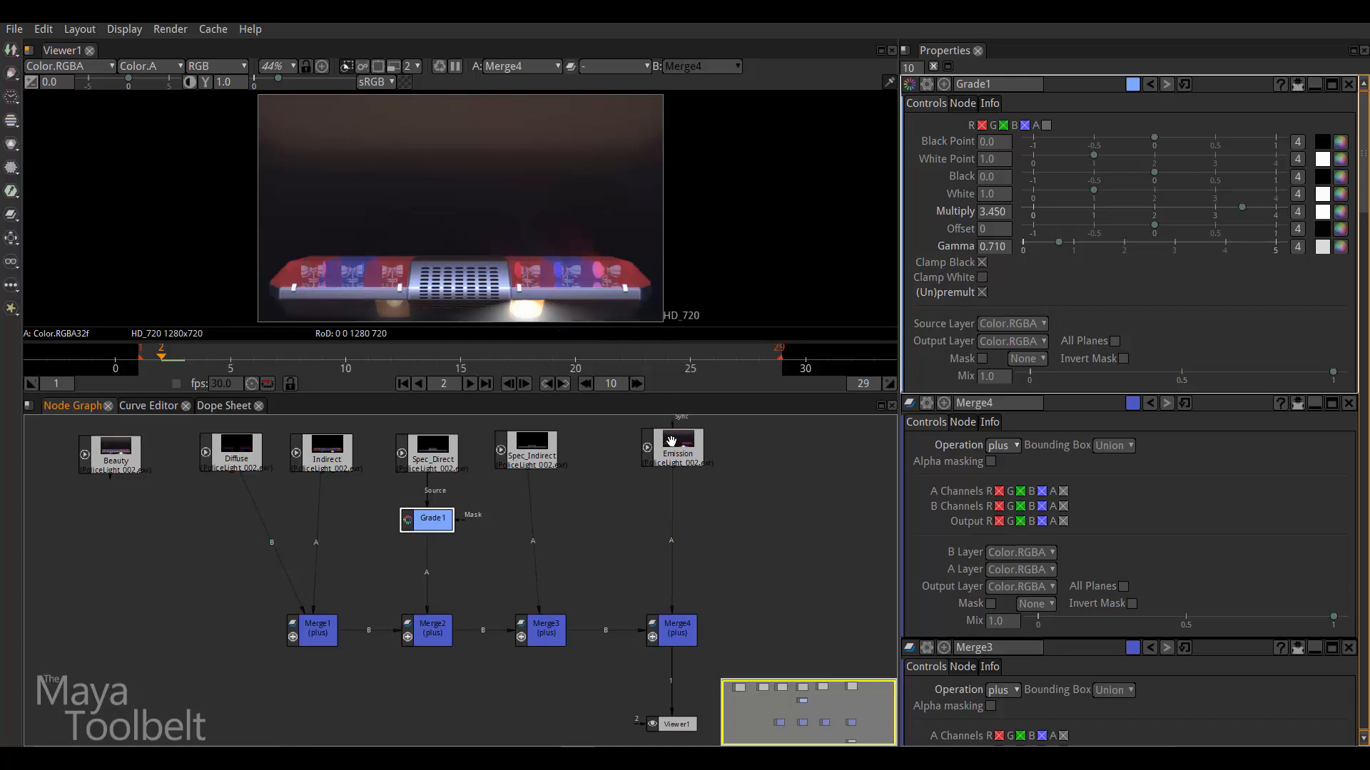
Step: View the Emission, Spec_Indirect, Spec_Direct, Indirect and Diffuse passes one after another in Viewer1
left_click_drag(671, 447, 653, 446)
key("1")
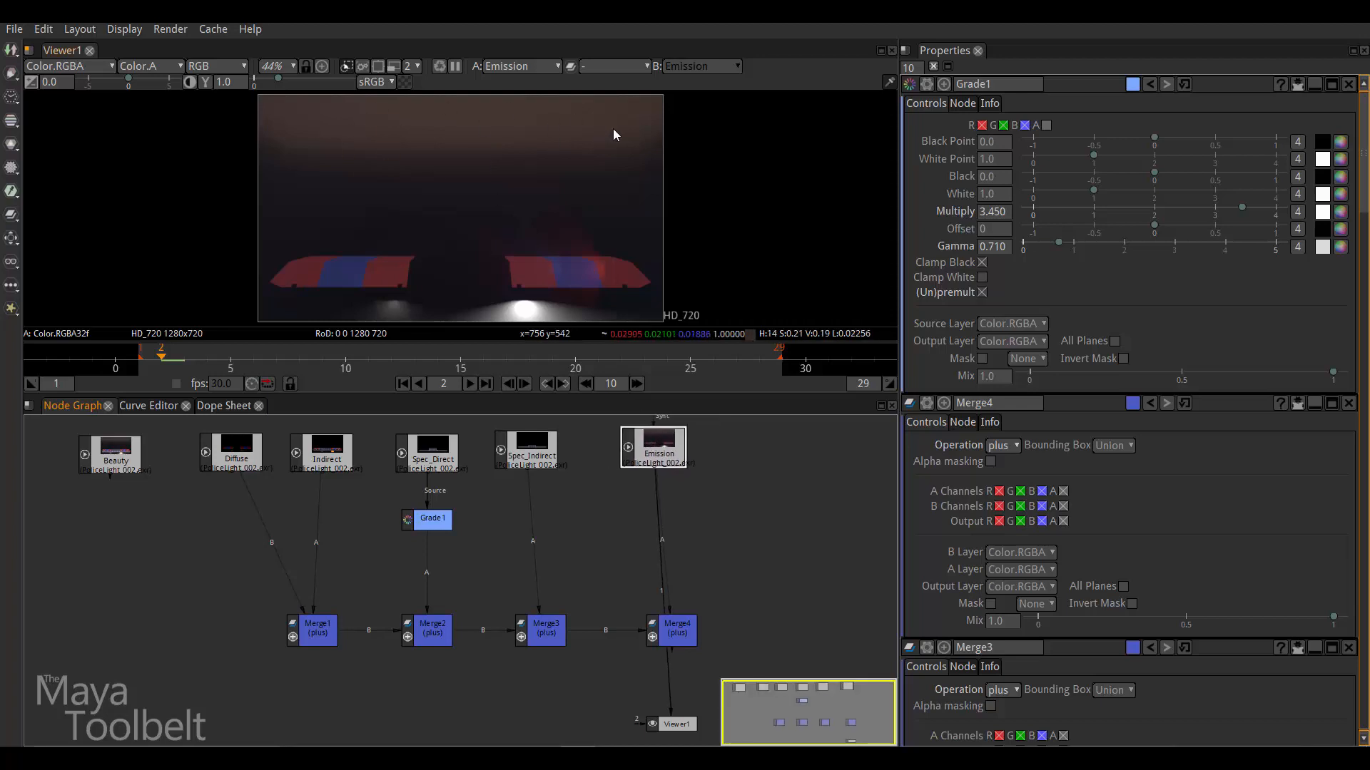
left_click(528, 448)
key("1")
left_click(442, 454)
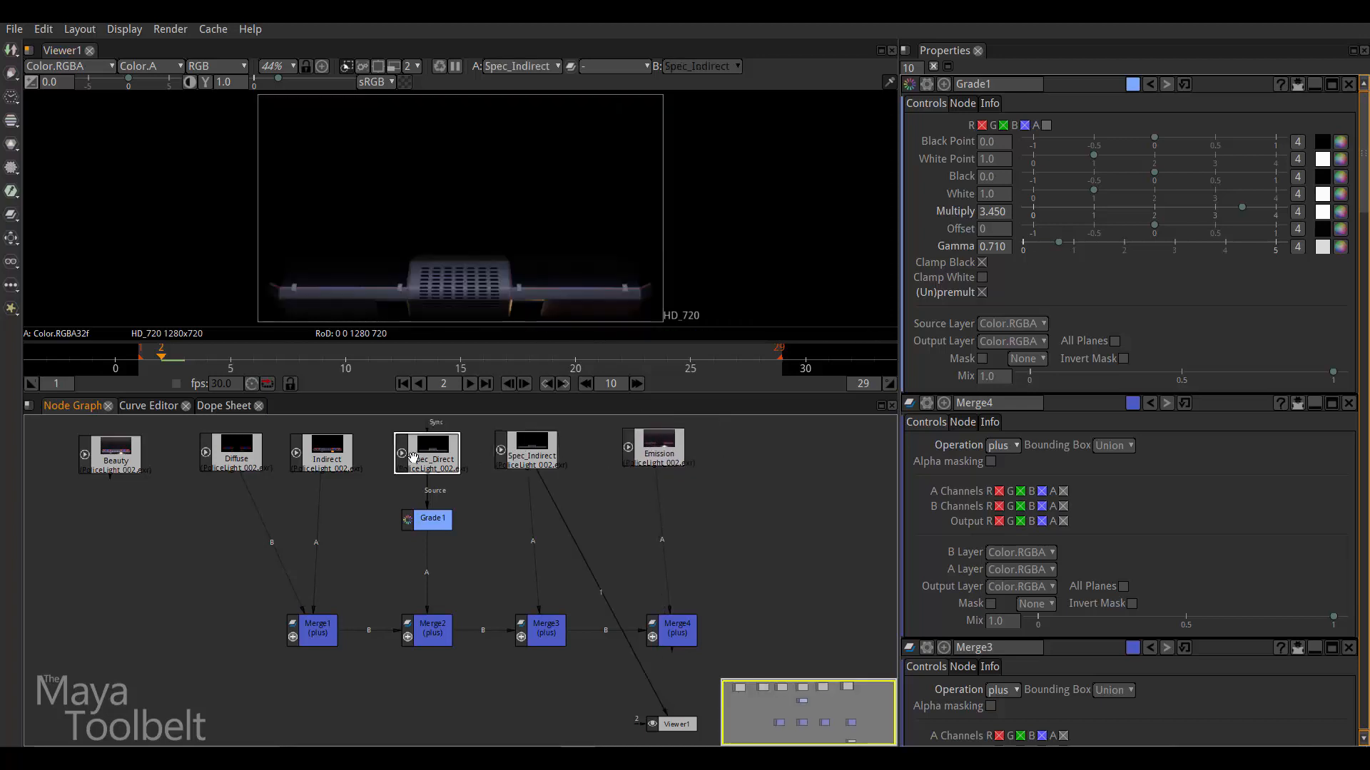
key("1")
left_click(327, 453)
key("1")
left_click(239, 454)
key("1")
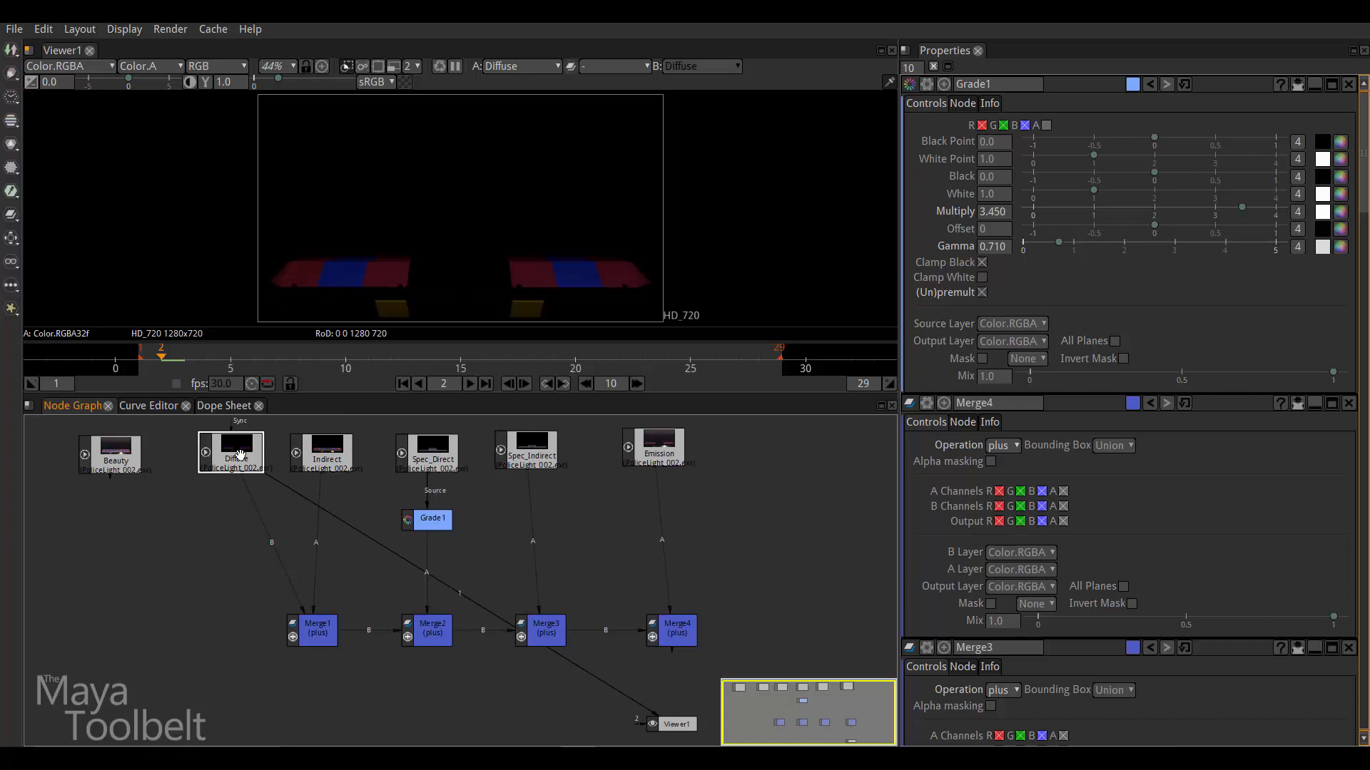
Step: View the Emission pass again in Viewer1, and return the viewer to the full composite from Merge4
left_click(656, 448)
key("1")
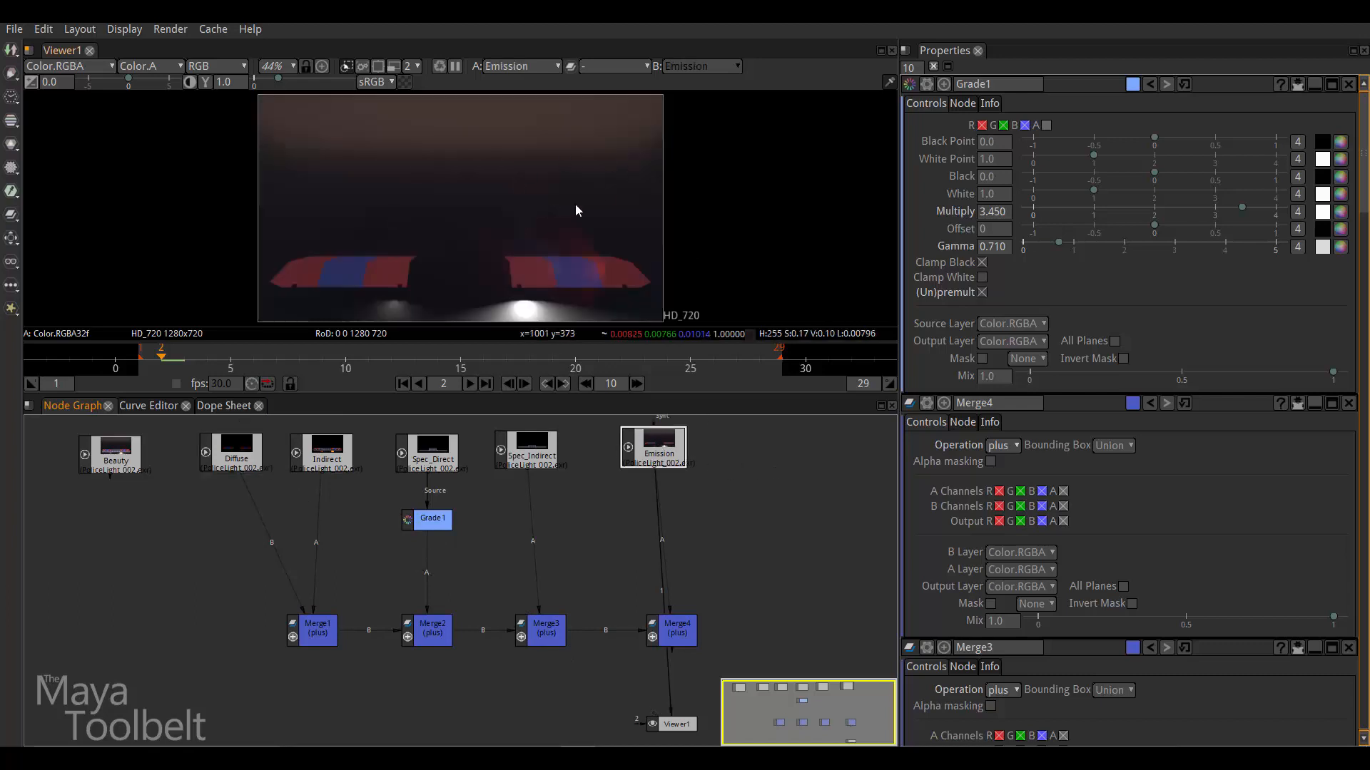
left_click_drag(666, 453, 672, 452)
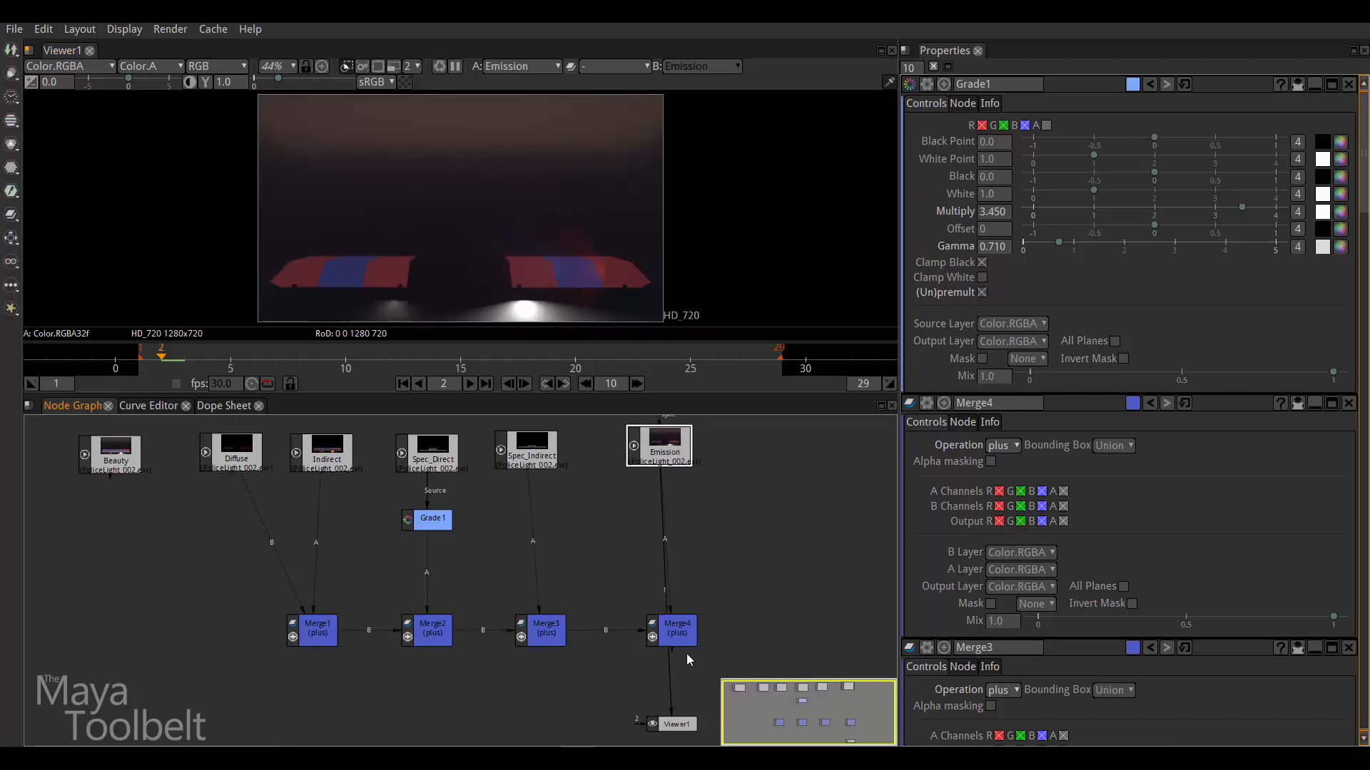
left_click(677, 631)
key("1")
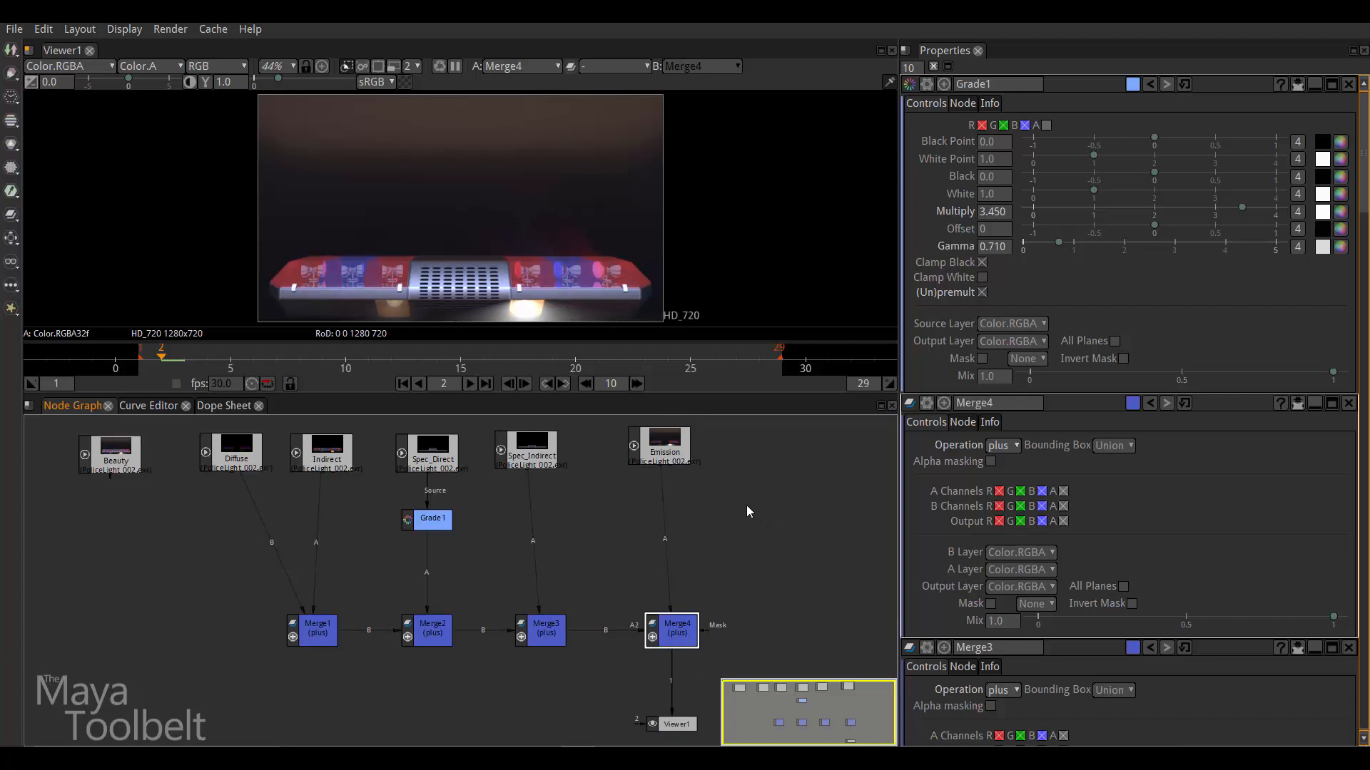
left_click(746, 505)
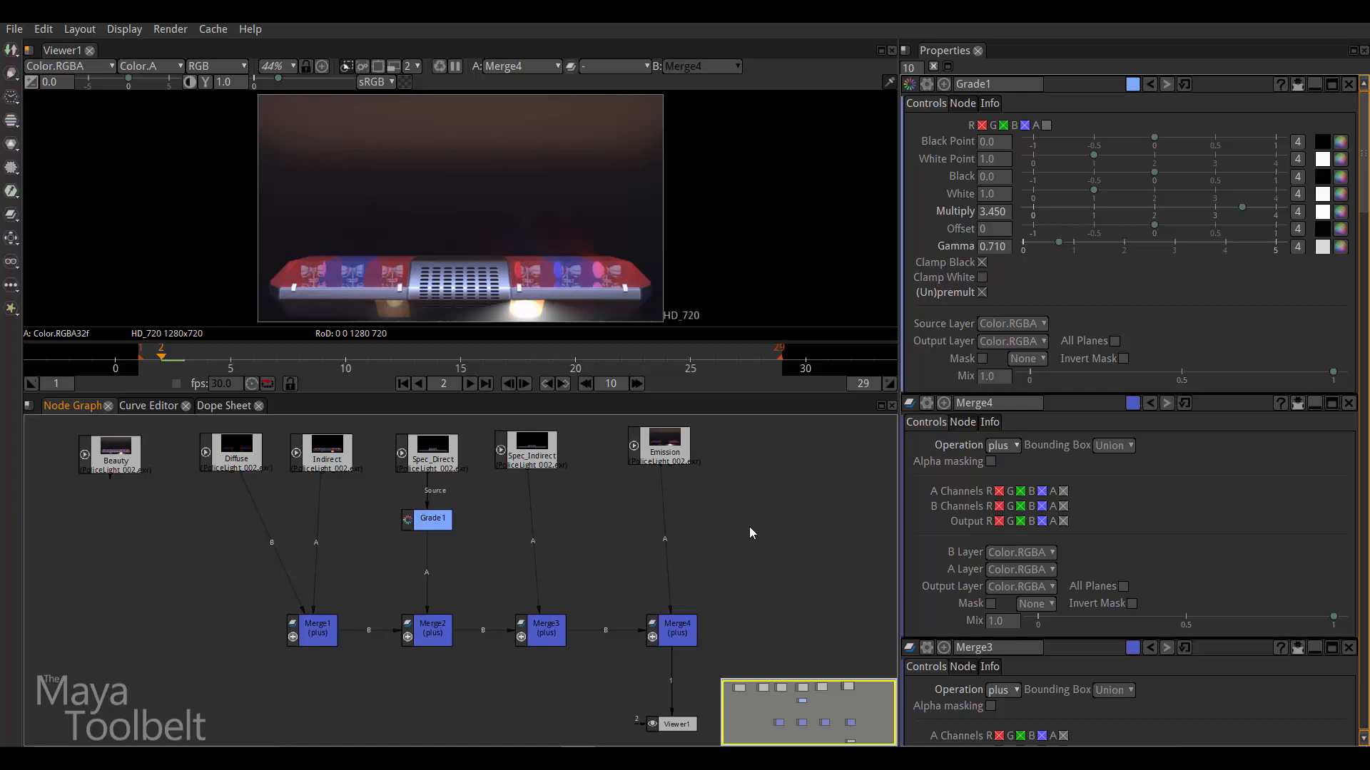
Step: Read in ramp01.tga from the images folder, place its node beside Emission and view it in Viewer1
key("r")
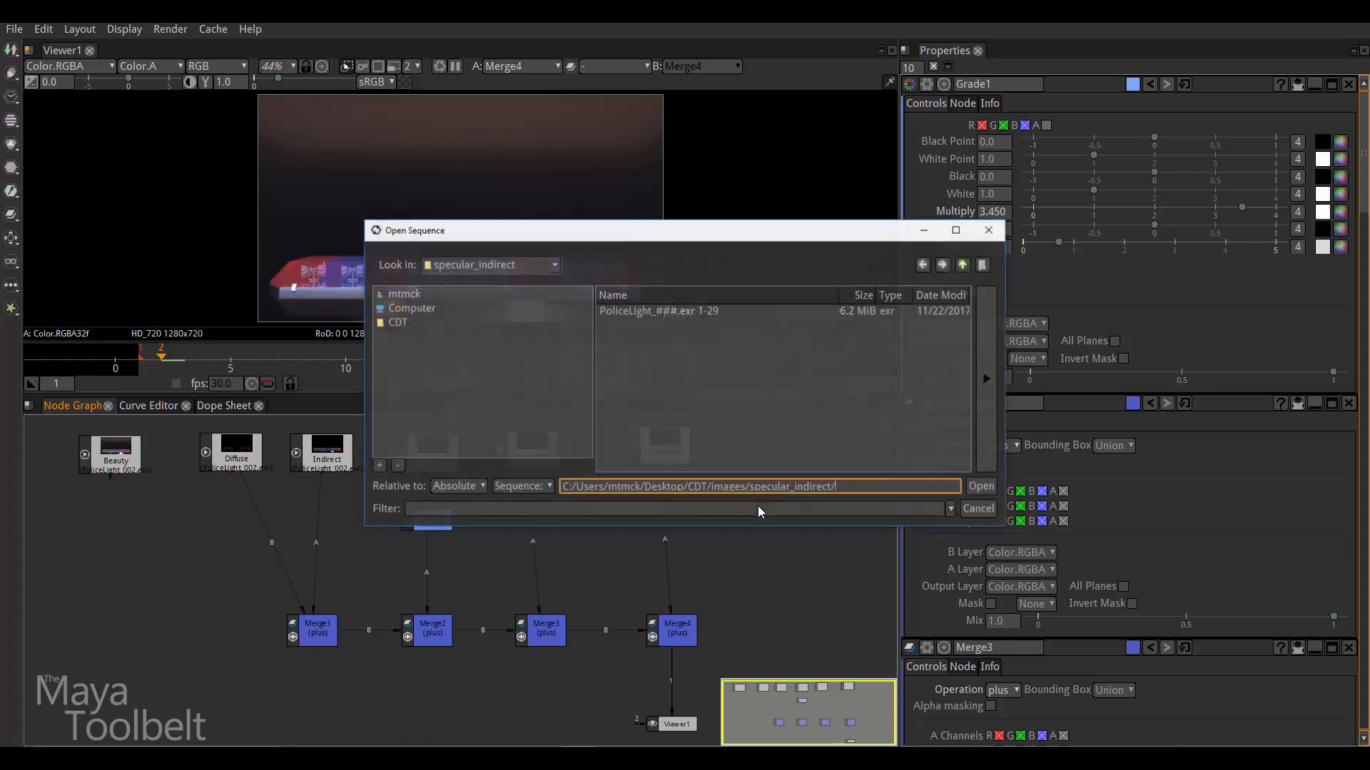
left_click(966, 267)
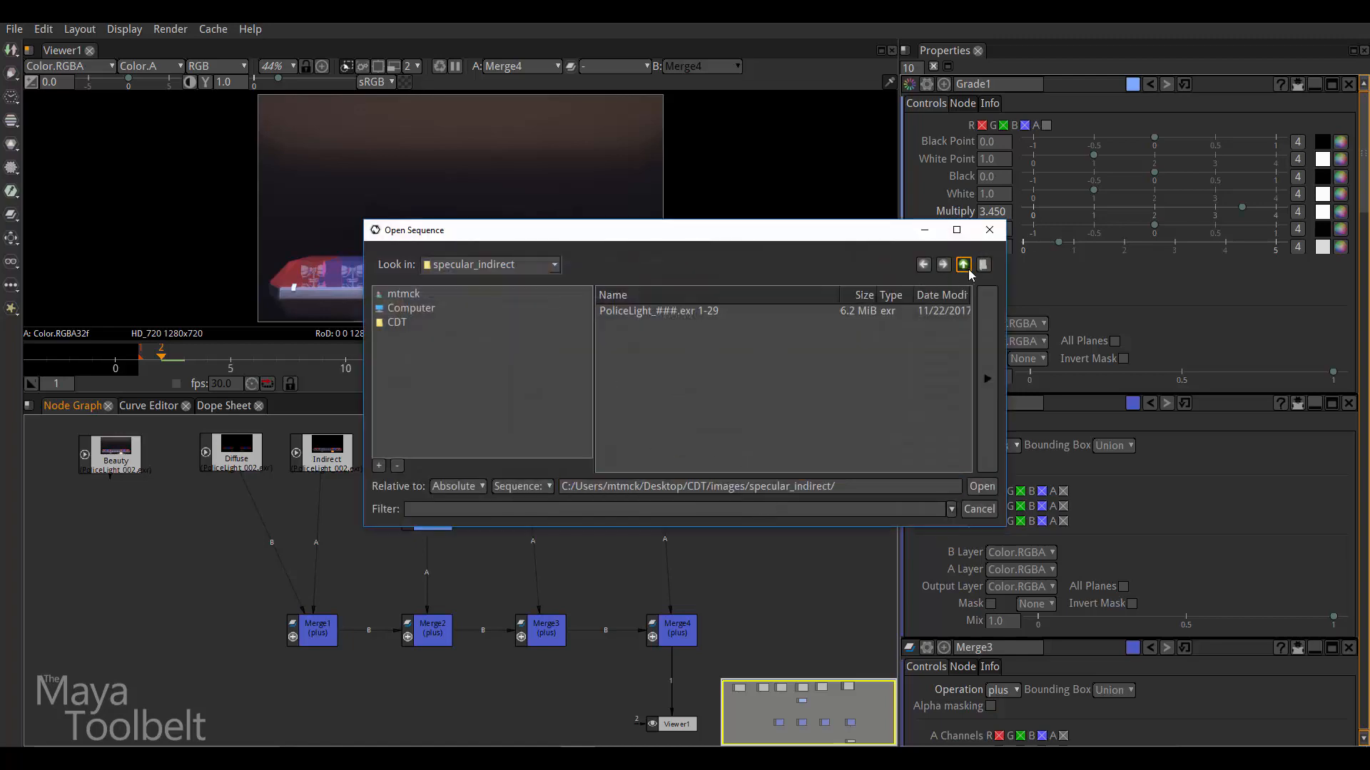
left_click(634, 417)
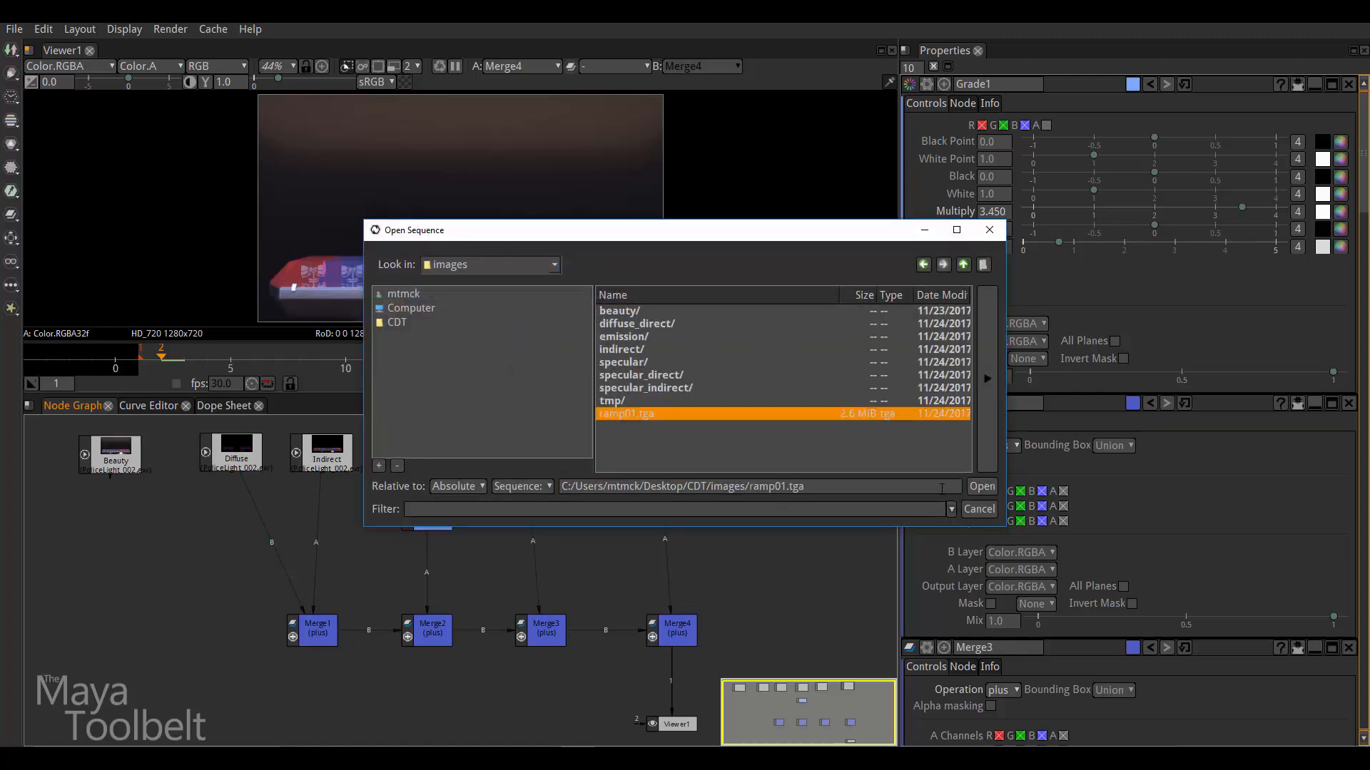
left_click(980, 486)
left_click_drag(792, 514, 772, 472)
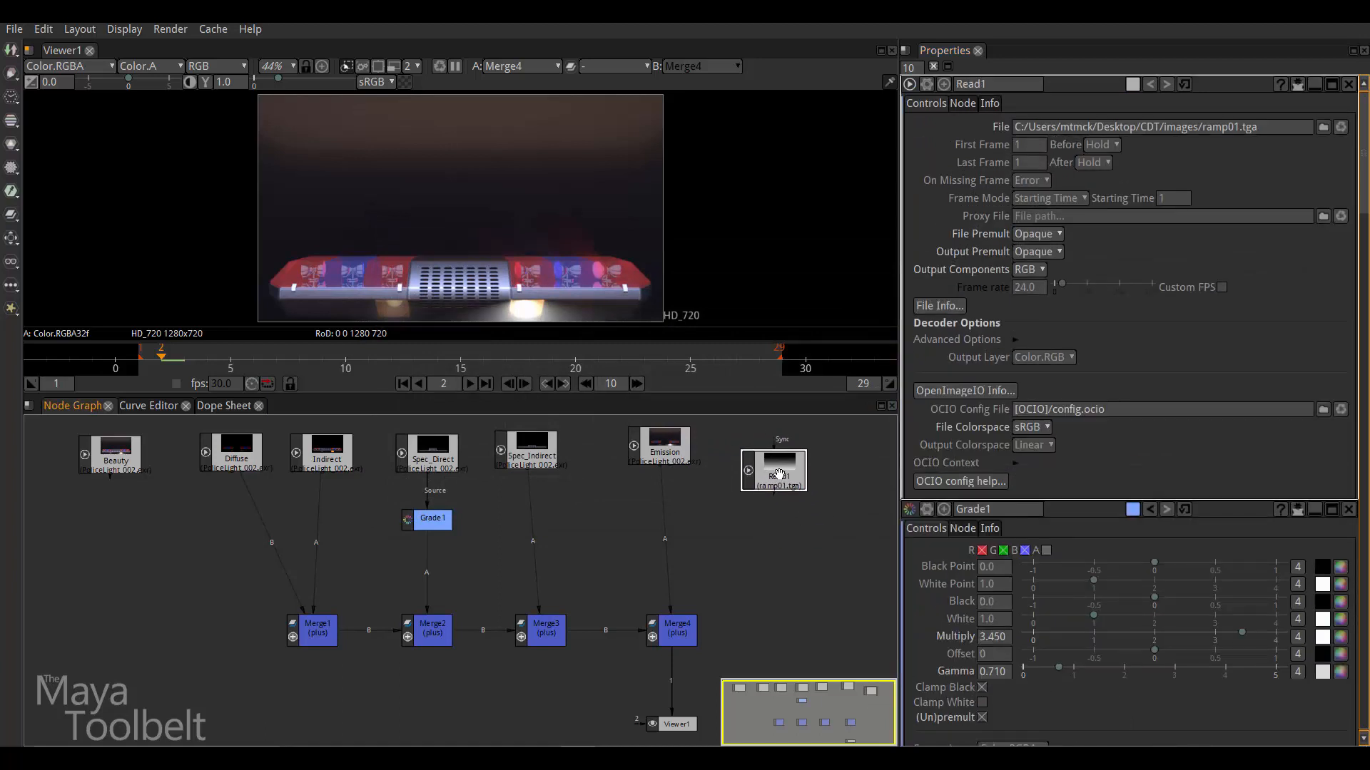
key("1")
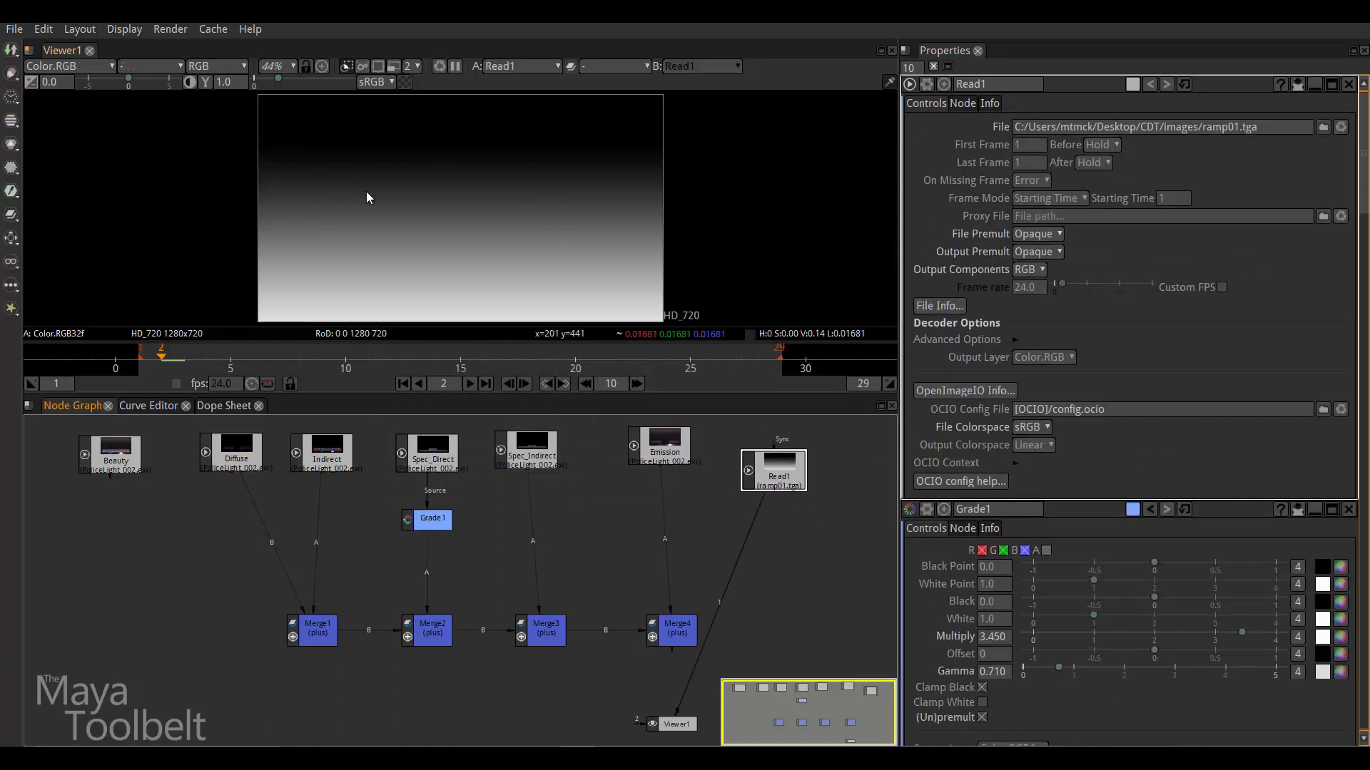
Step: Move the Emission node slightly down and disconnect Viewer1 from the ramp's Read1 node
left_click(680, 453)
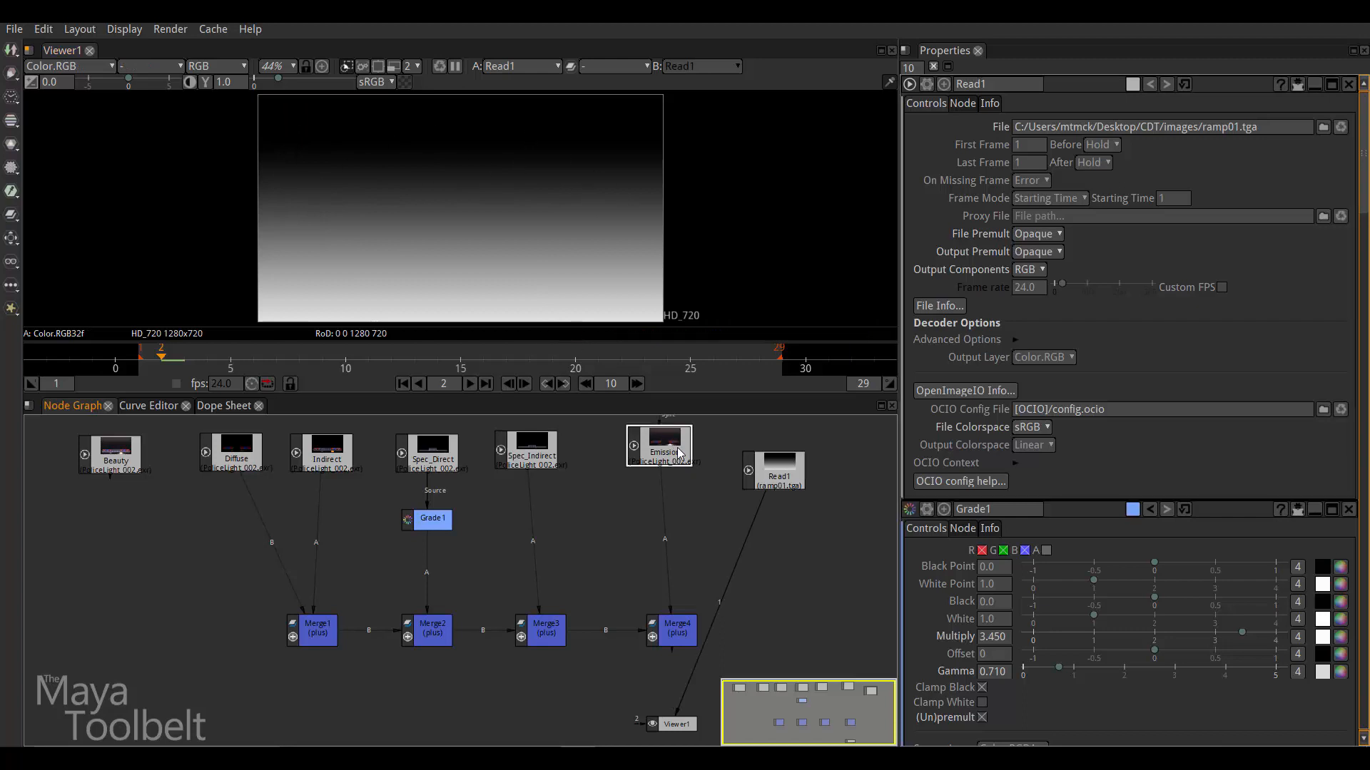
mouse_move(682, 455)
left_mouse_down()
mouse_move(687, 479)
mouse_move(676, 467)
left_mouse_up()
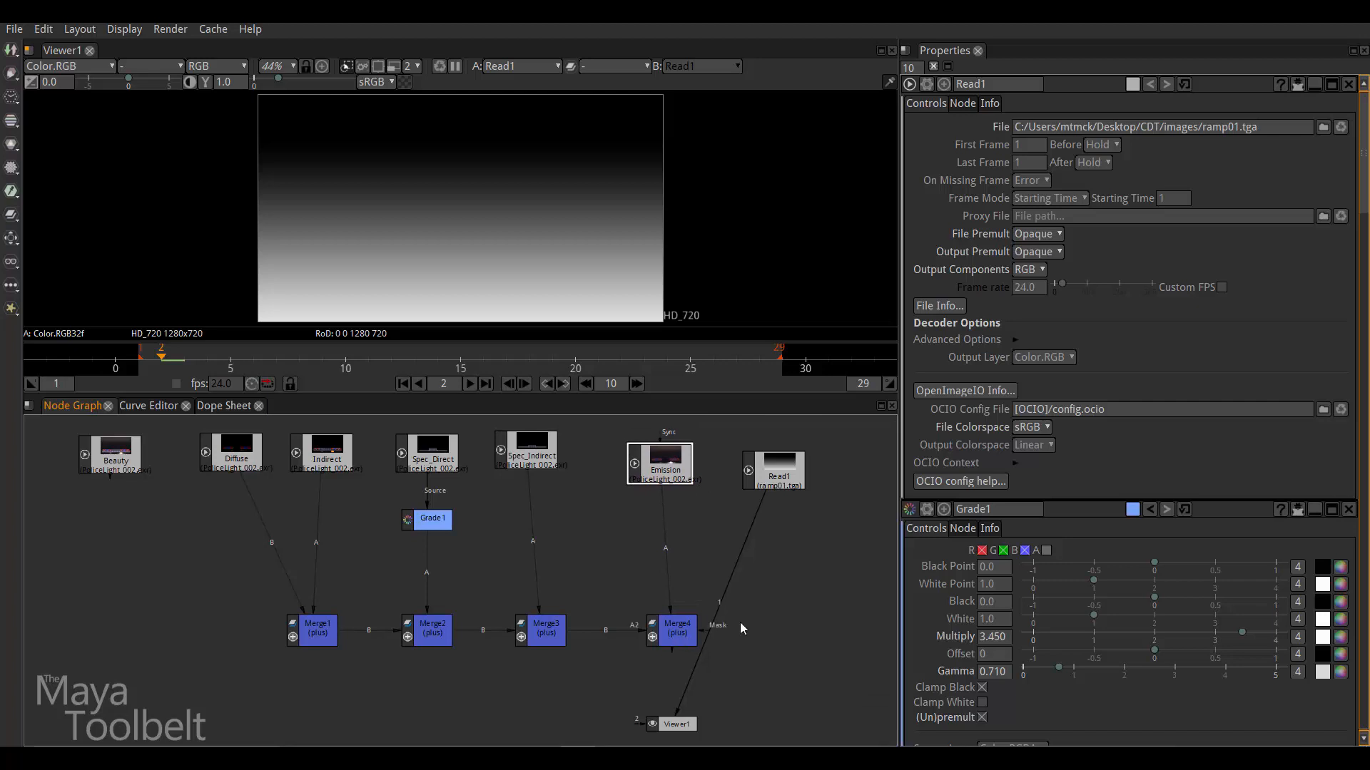
left_click(682, 718)
left_click(773, 479)
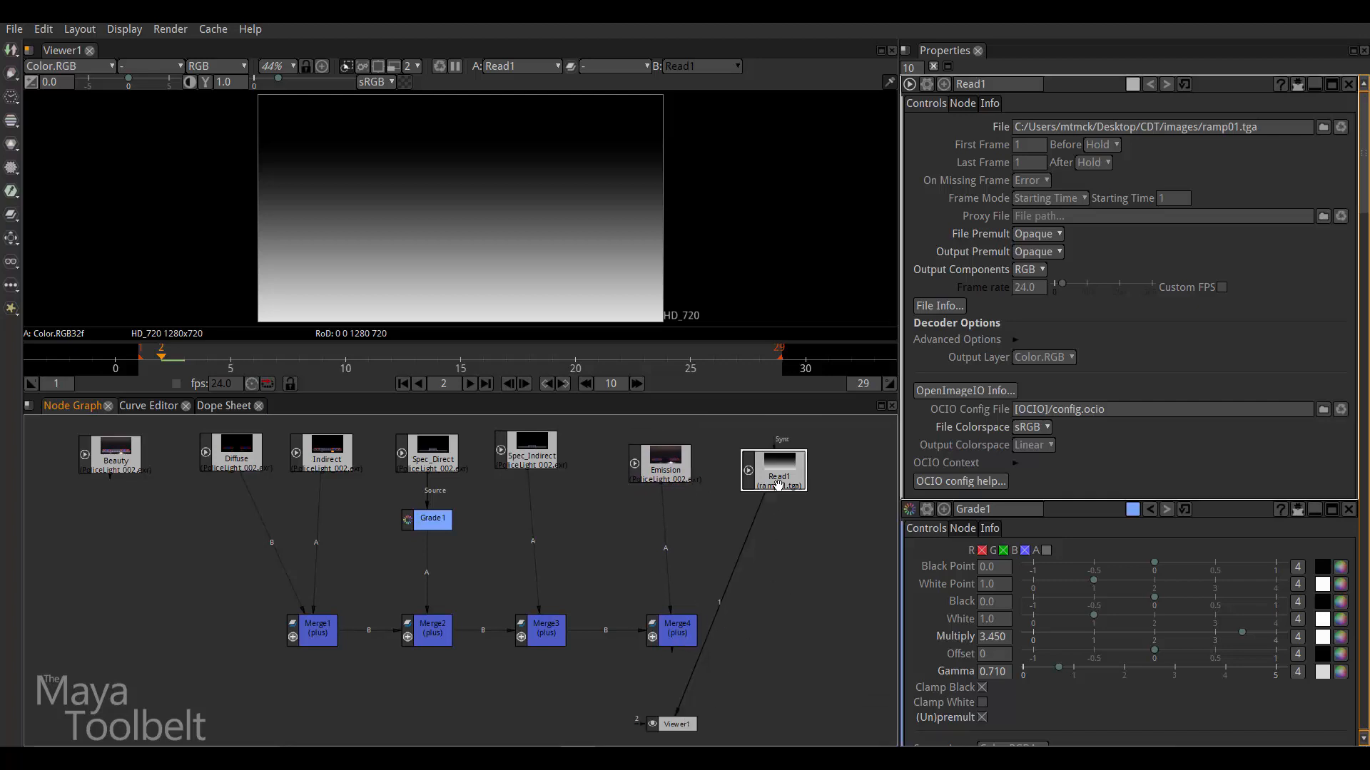
left_click_drag(733, 605, 756, 567)
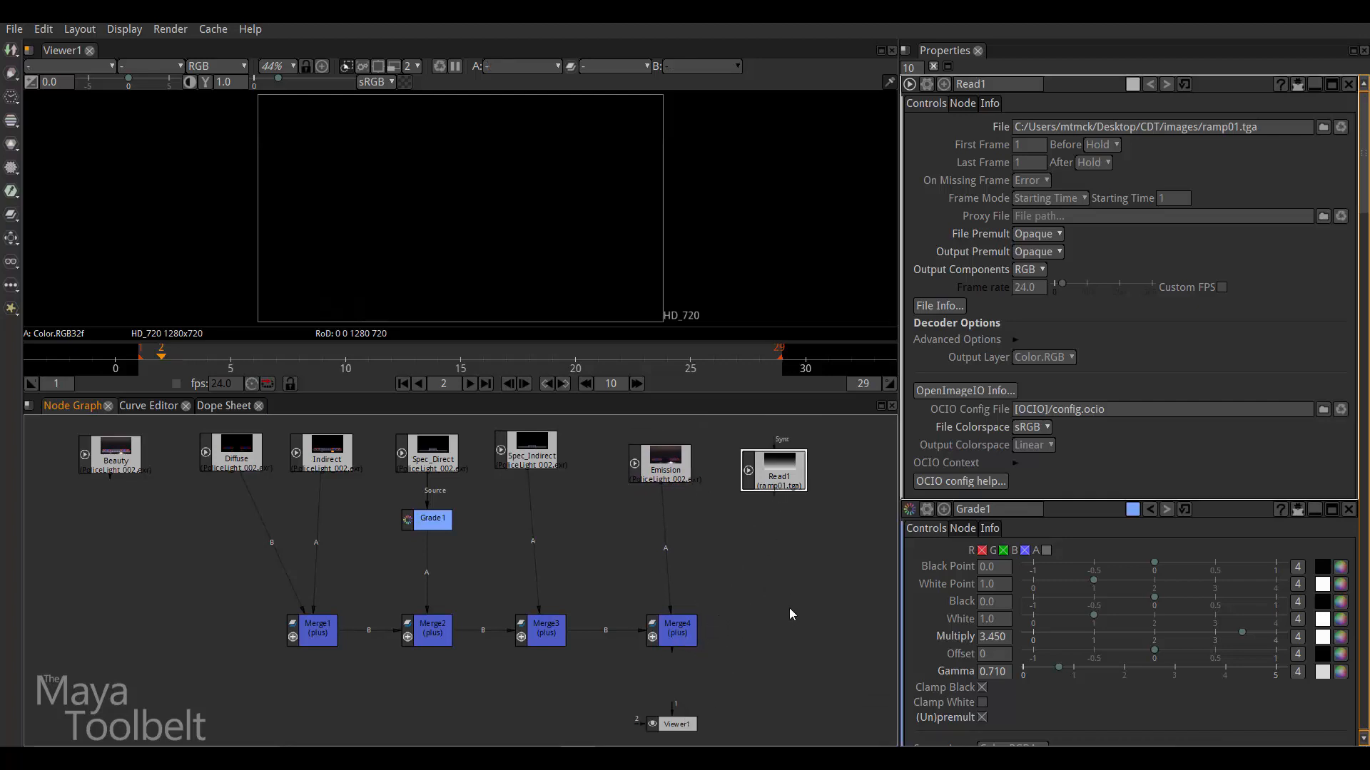
Step: Add a Merge node below Emission and Read1, with Emission connected to its B input and Read1 to A
key("m")
left_click_drag(806, 619, 754, 552)
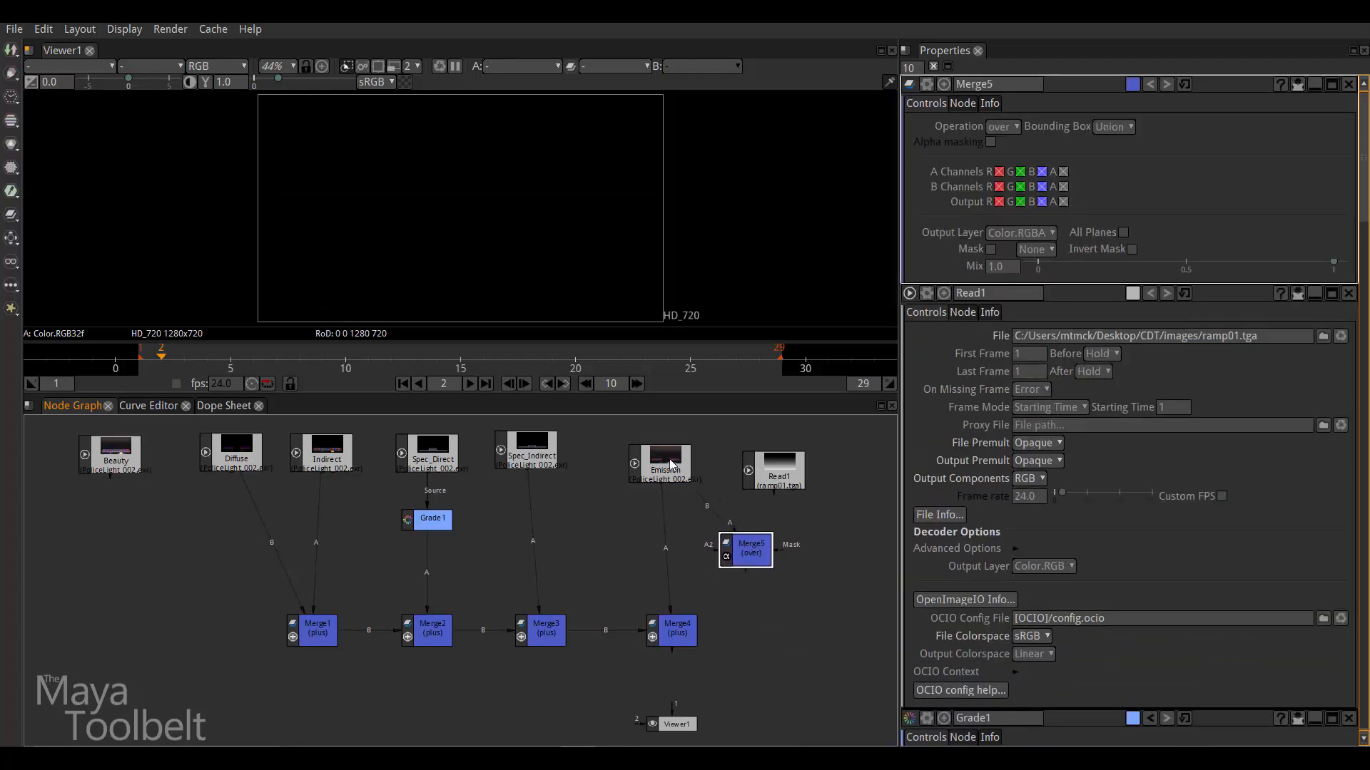
left_click_drag(671, 466, 670, 468)
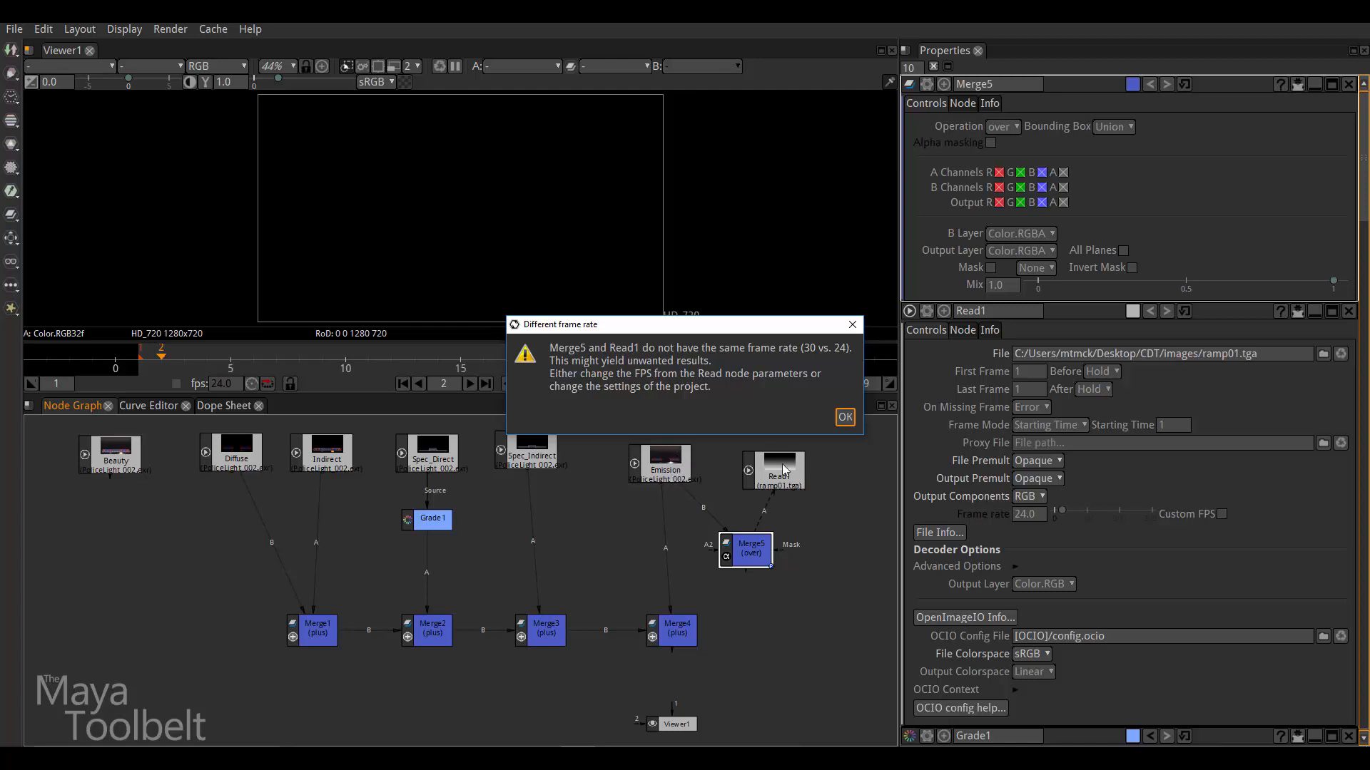
left_click(844, 420)
left_click_drag(772, 474, 768, 465)
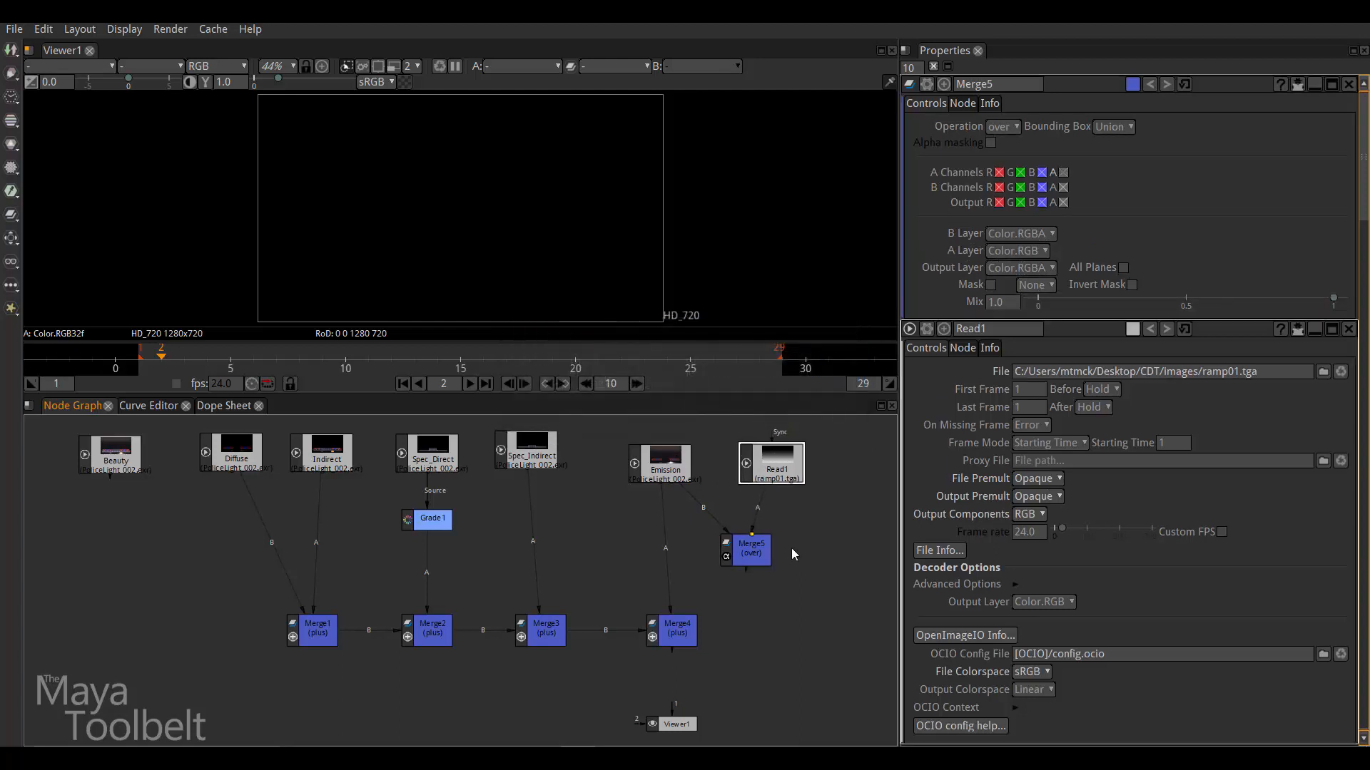
Step: Enable Custom FPS on Read1 with a frame rate of 30, and check it against the Emission node's frame rate
double_click(773, 467)
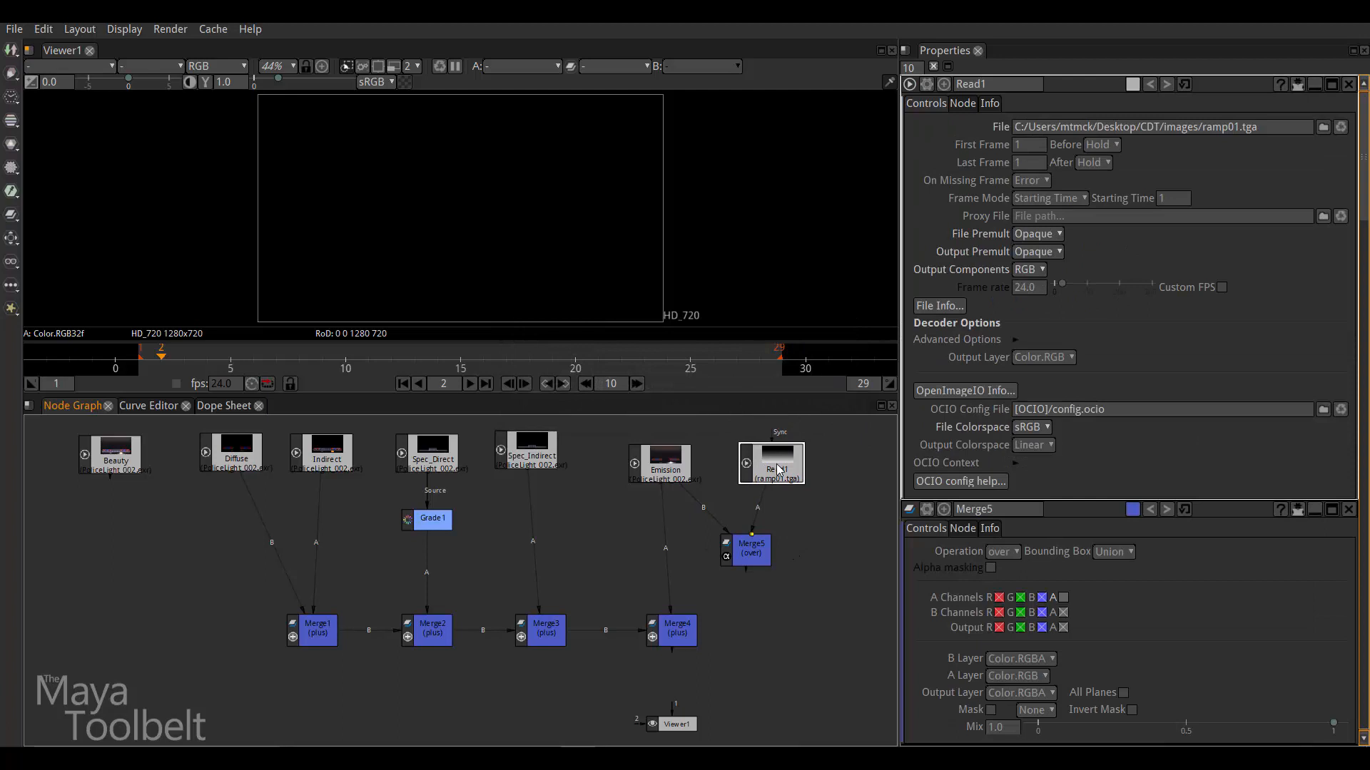
left_click(1222, 286)
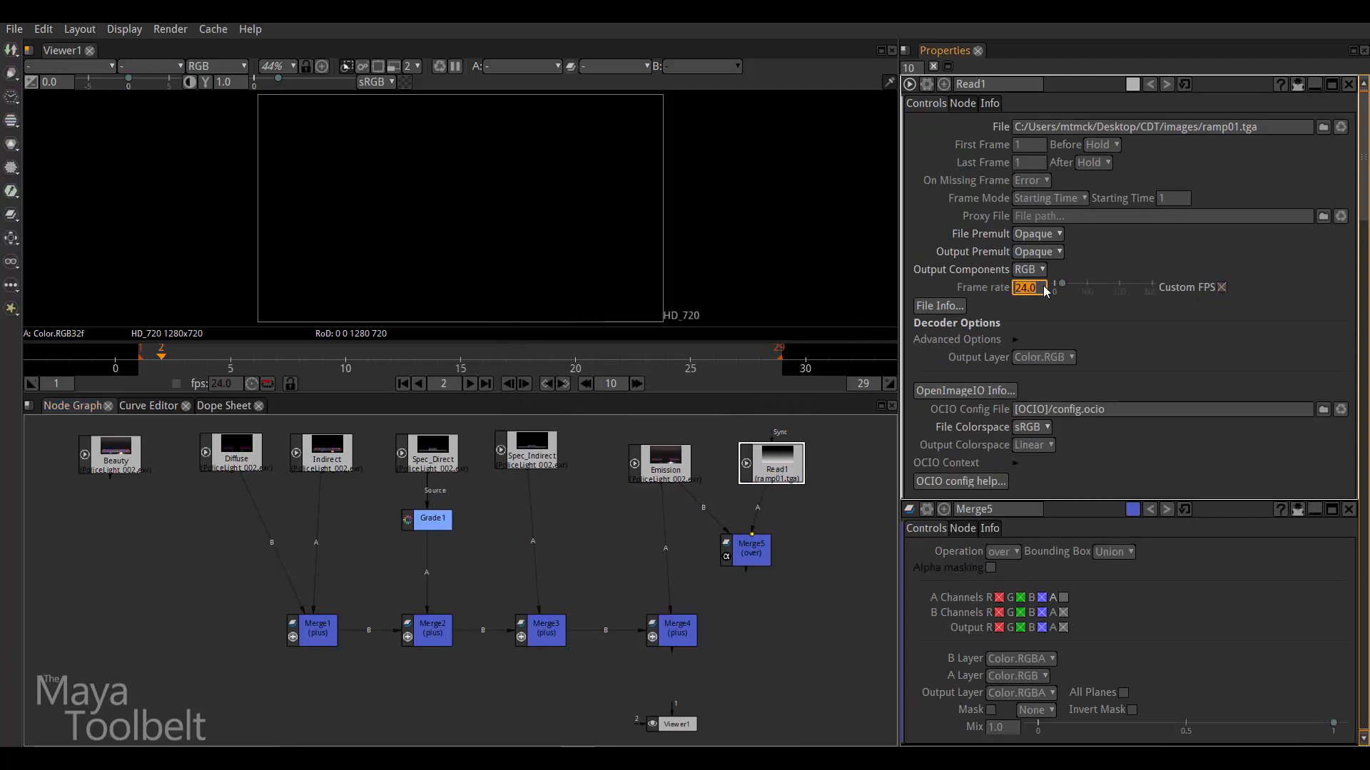
type("30")
left_click_drag(774, 465, 777, 464)
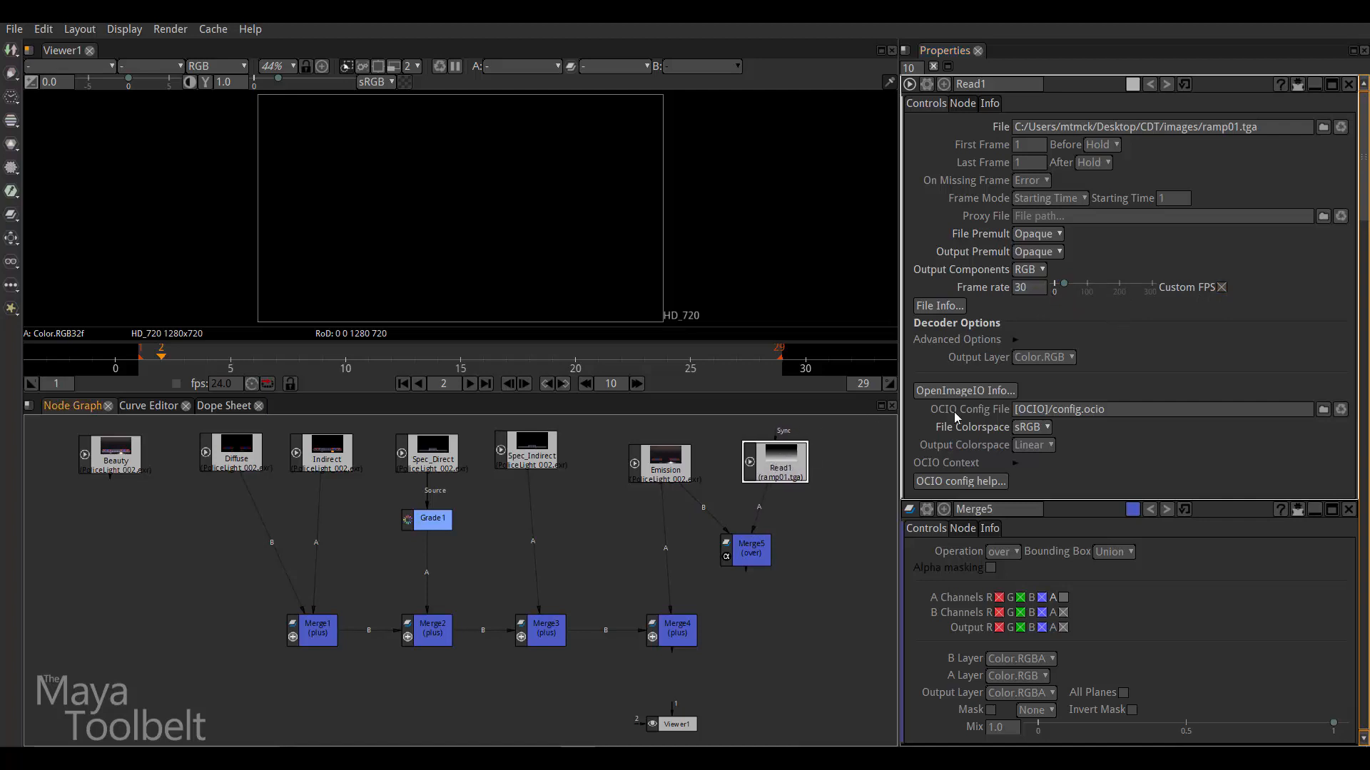
left_click_drag(666, 470, 666, 453)
double_click(681, 451)
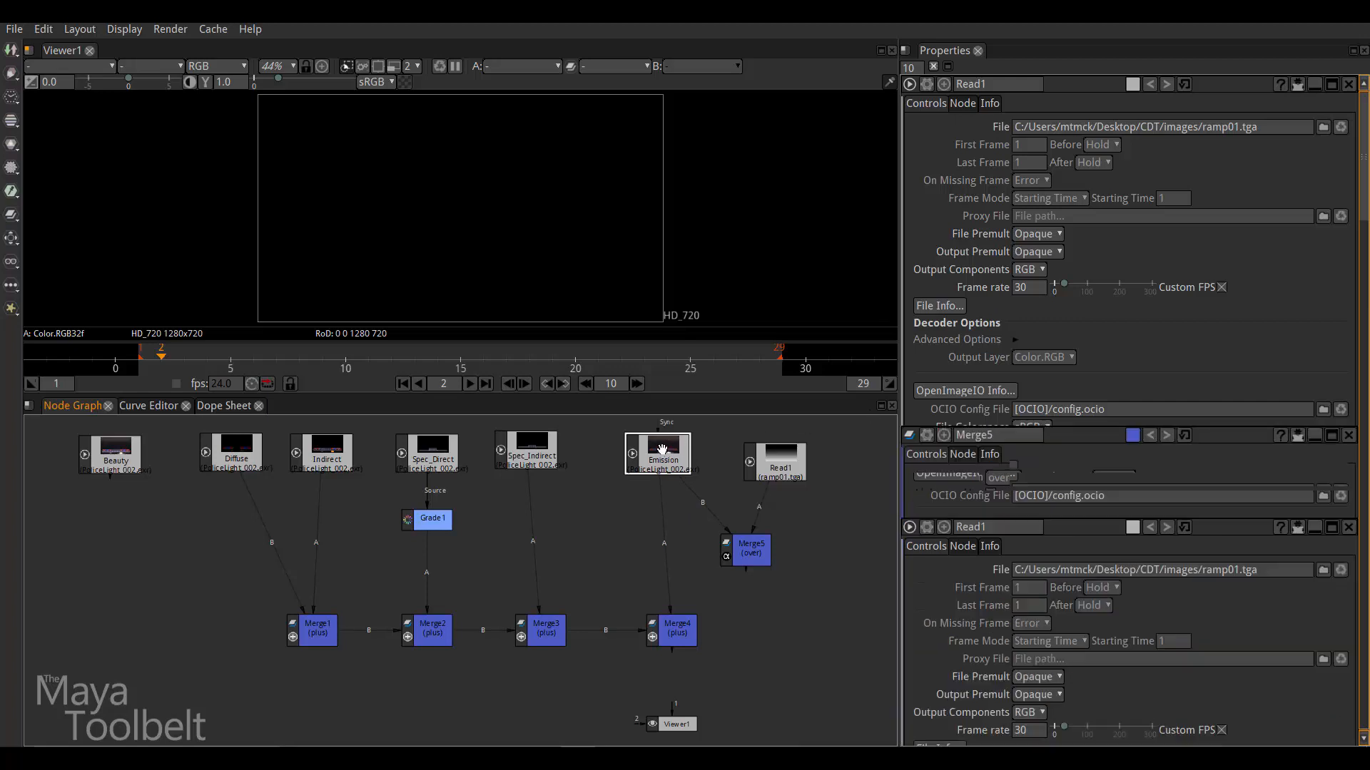
double_click(770, 468)
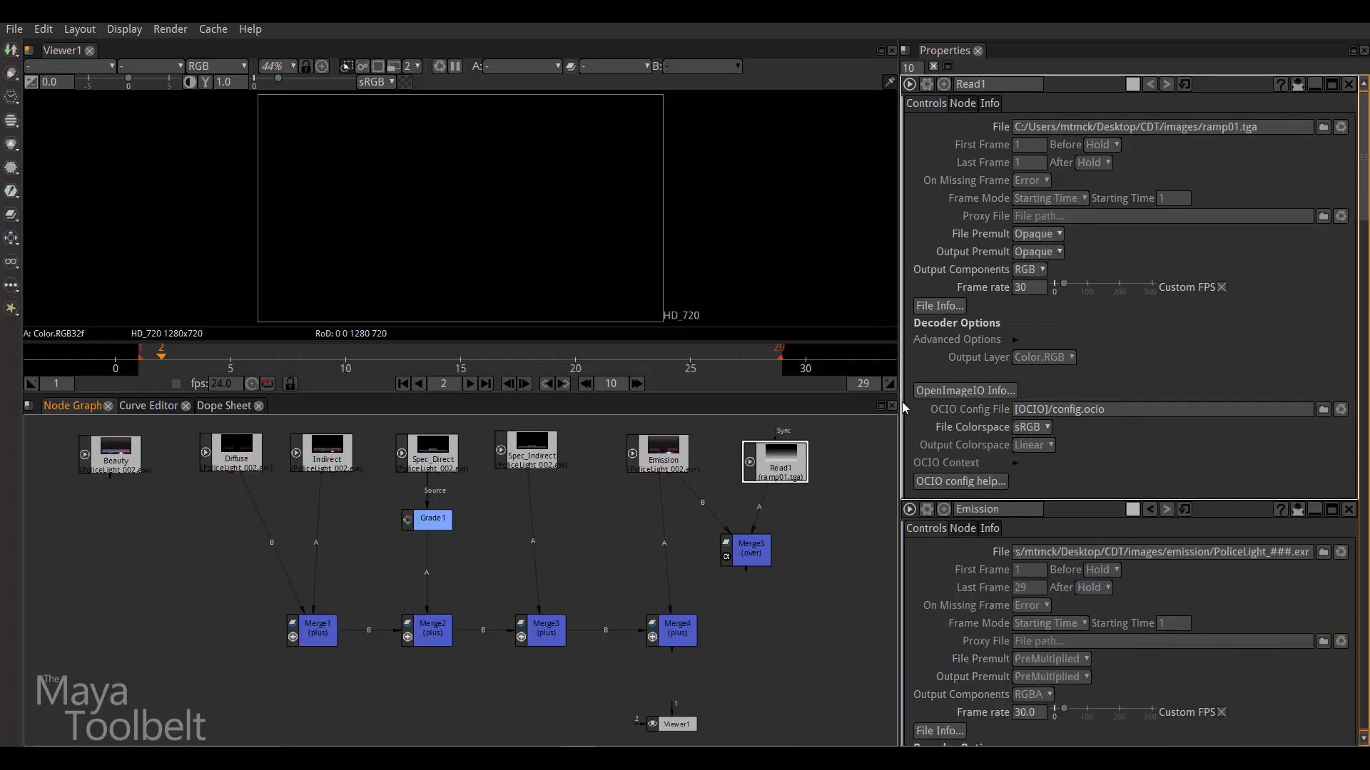
left_click_drag(779, 452, 771, 447)
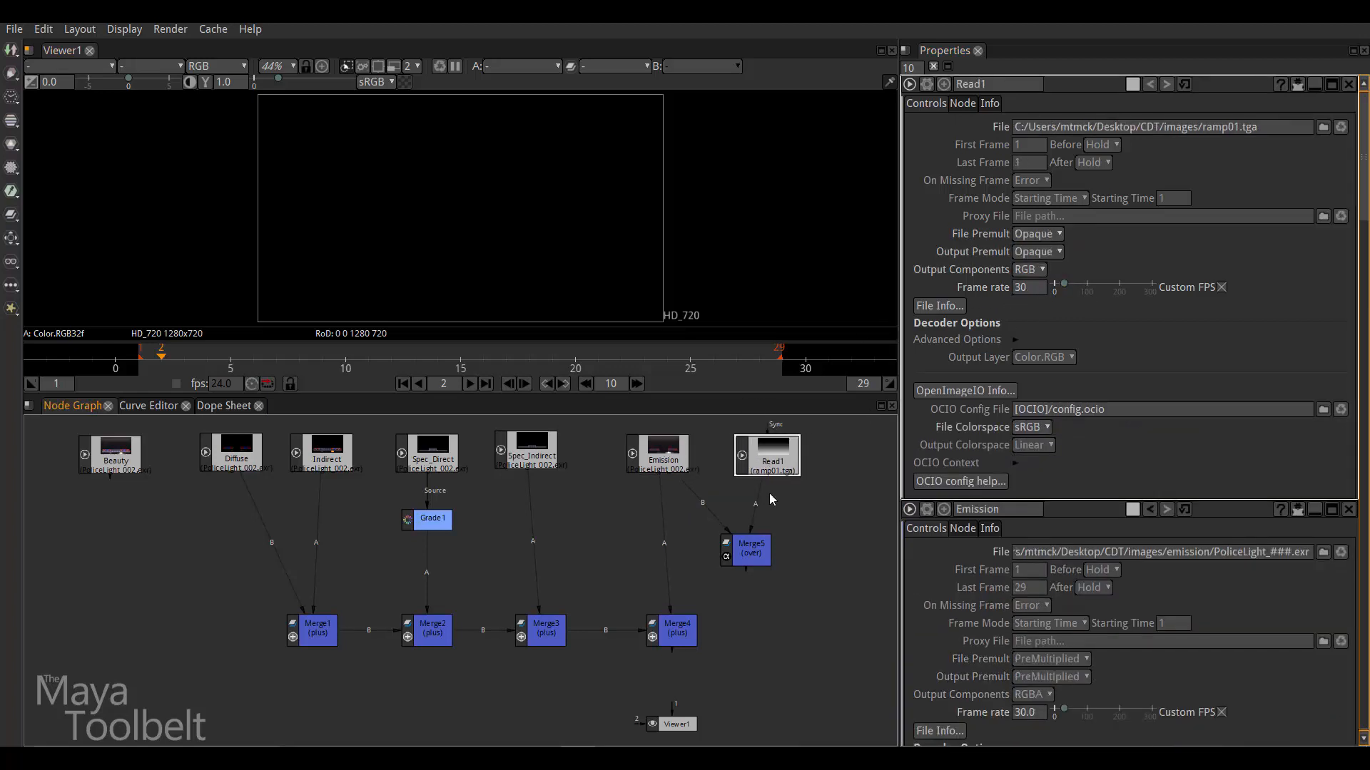
Step: View Merge5 in Viewer1 and set its Operation to multiply
mouse_move(749, 555)
left_mouse_down()
mouse_move(739, 547)
mouse_move(752, 547)
left_mouse_up()
key("1")
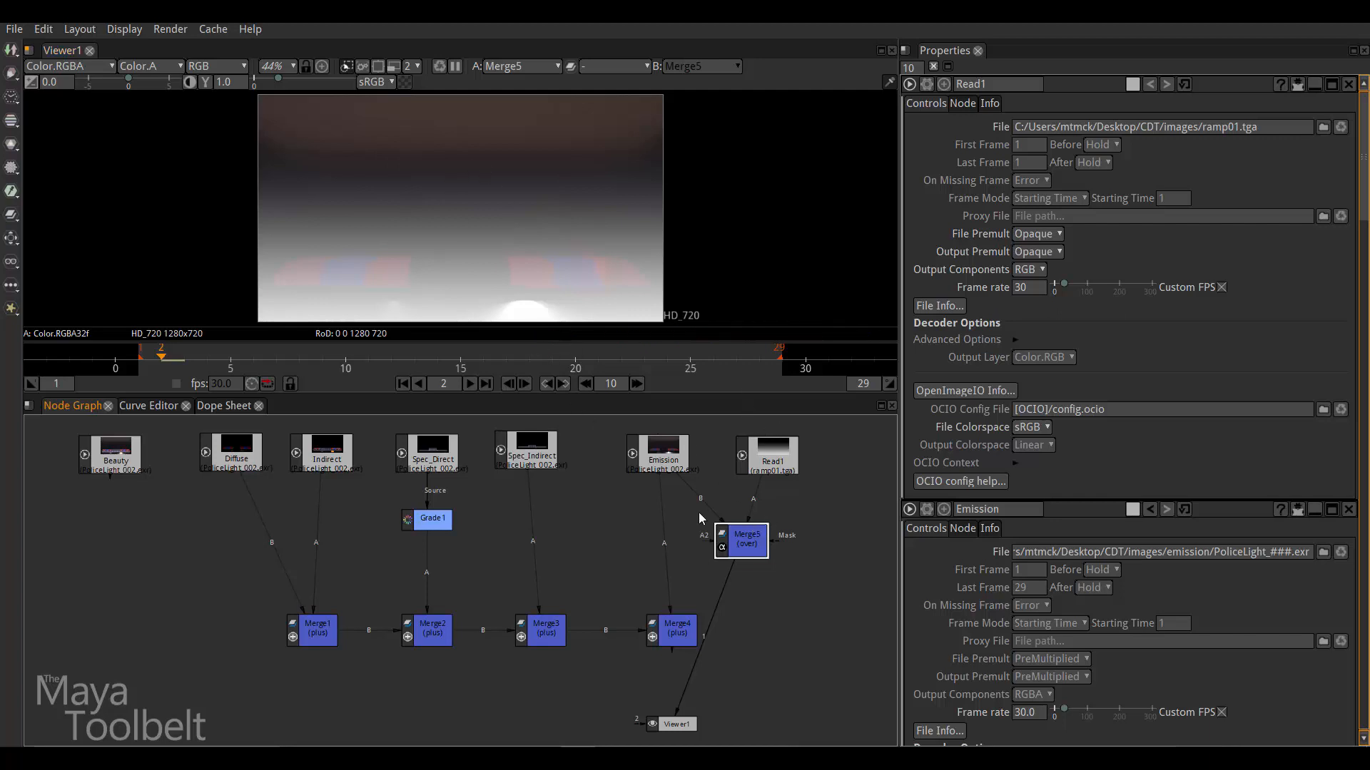
left_click_drag(744, 537, 749, 536)
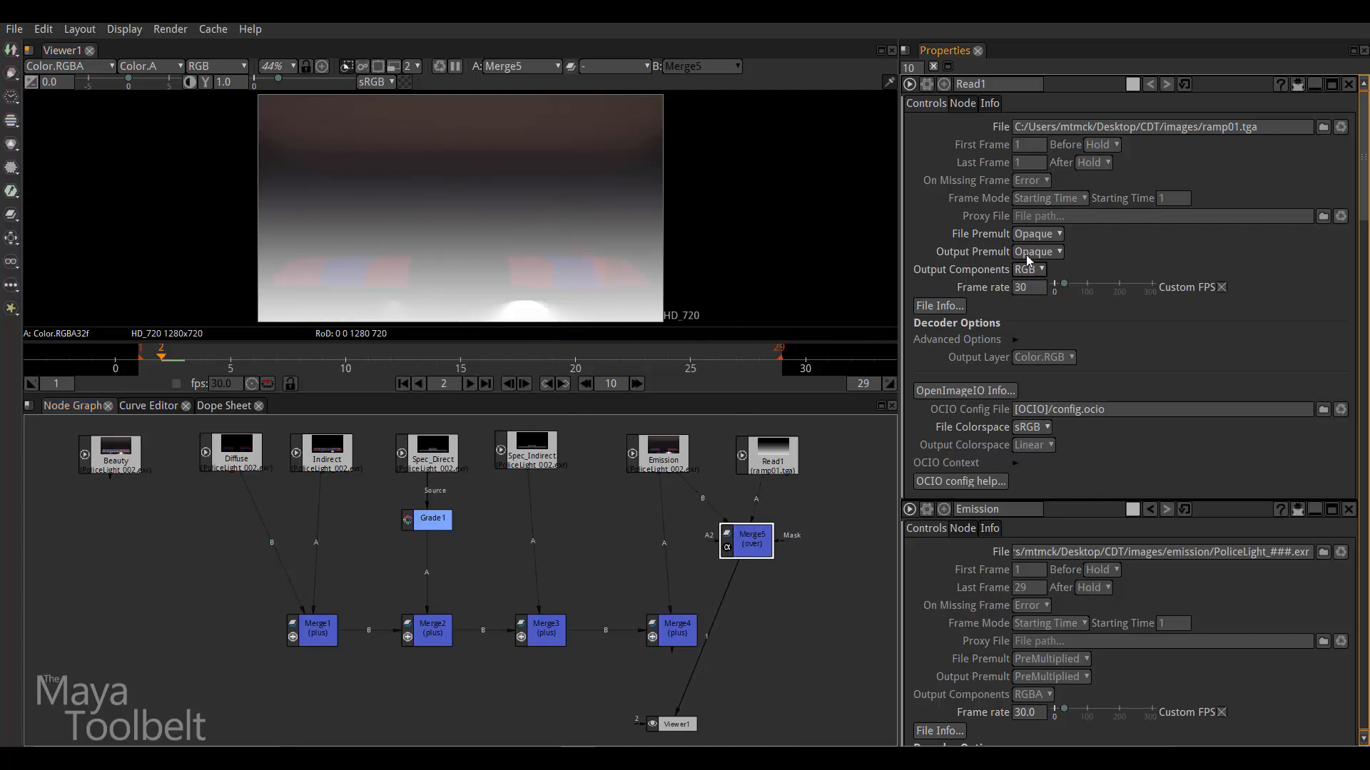
double_click(750, 540)
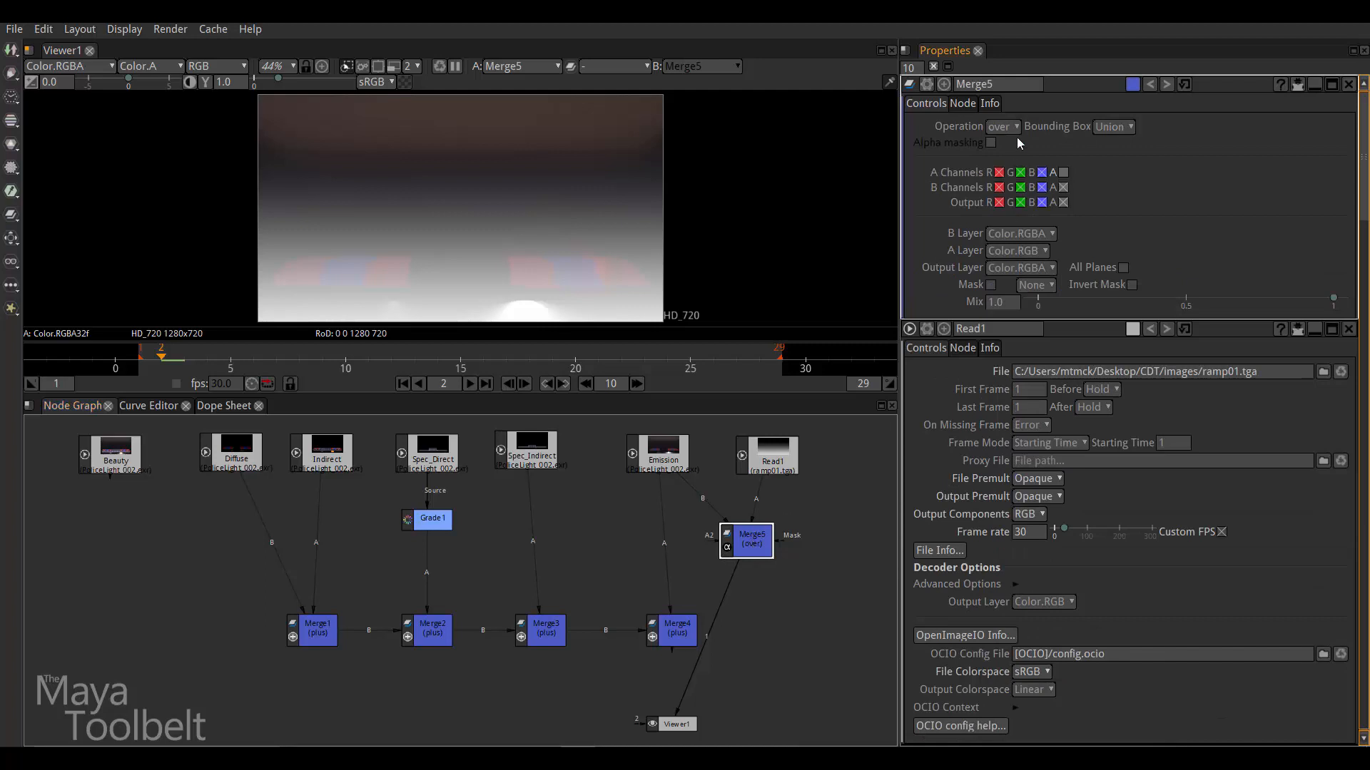
left_click(993, 126)
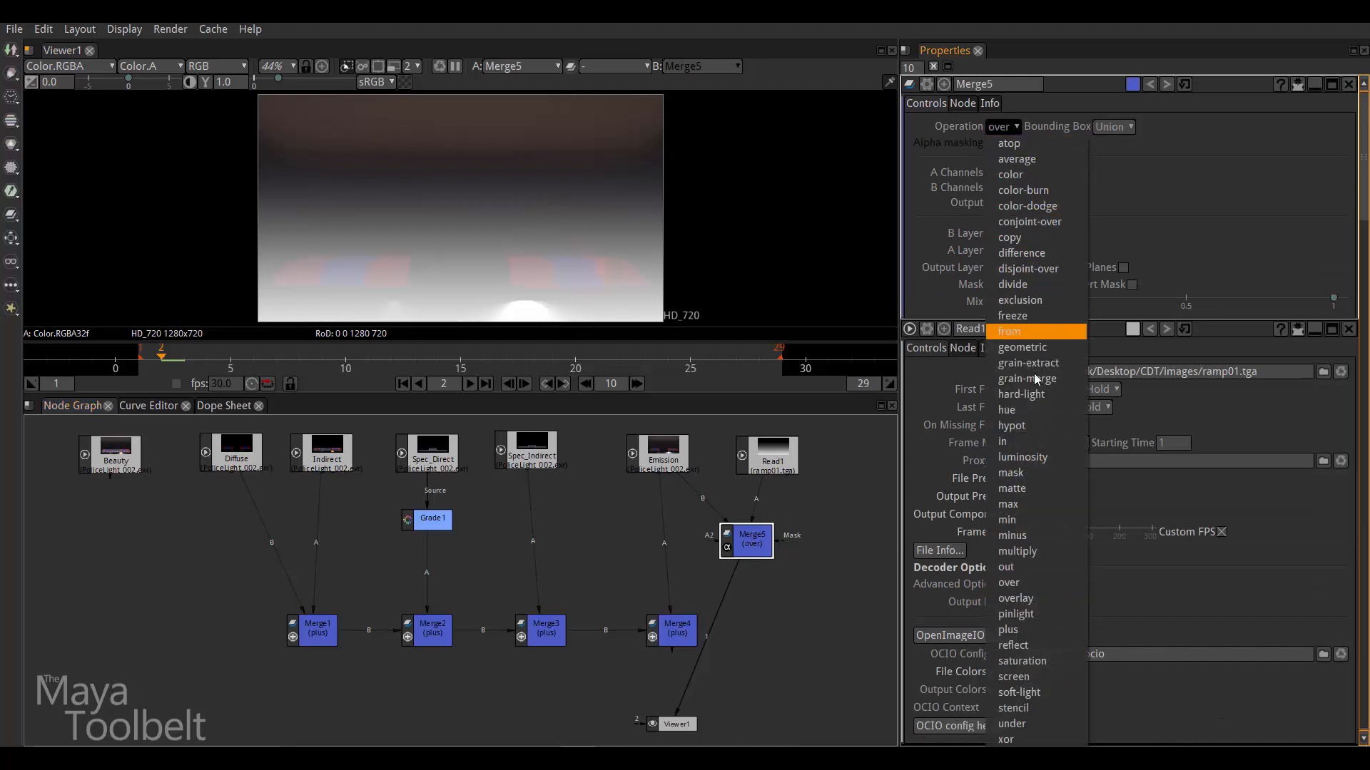
left_click(1030, 552)
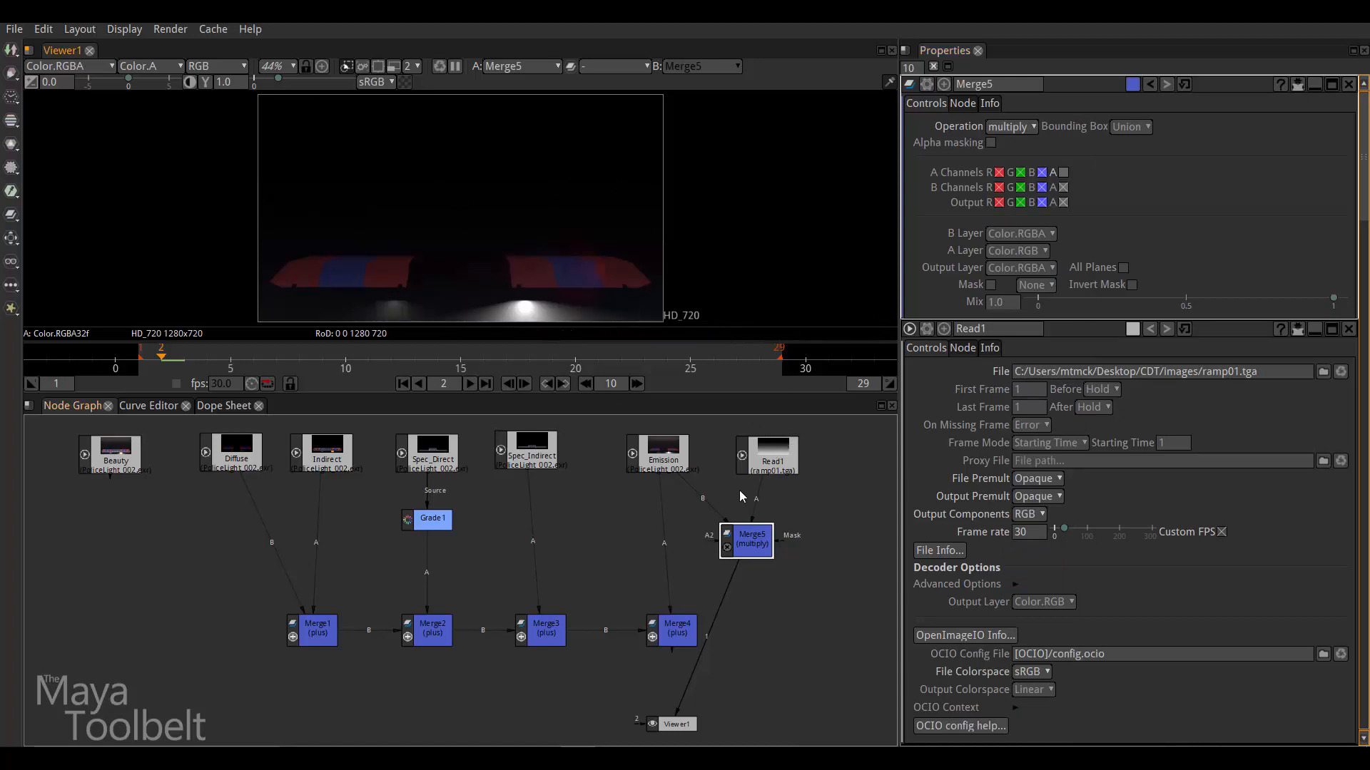
Step: Compare the original Emission pass, the multiplied Merge5 result and the Read1 ramp in Viewer1
left_click(671, 457)
key("1")
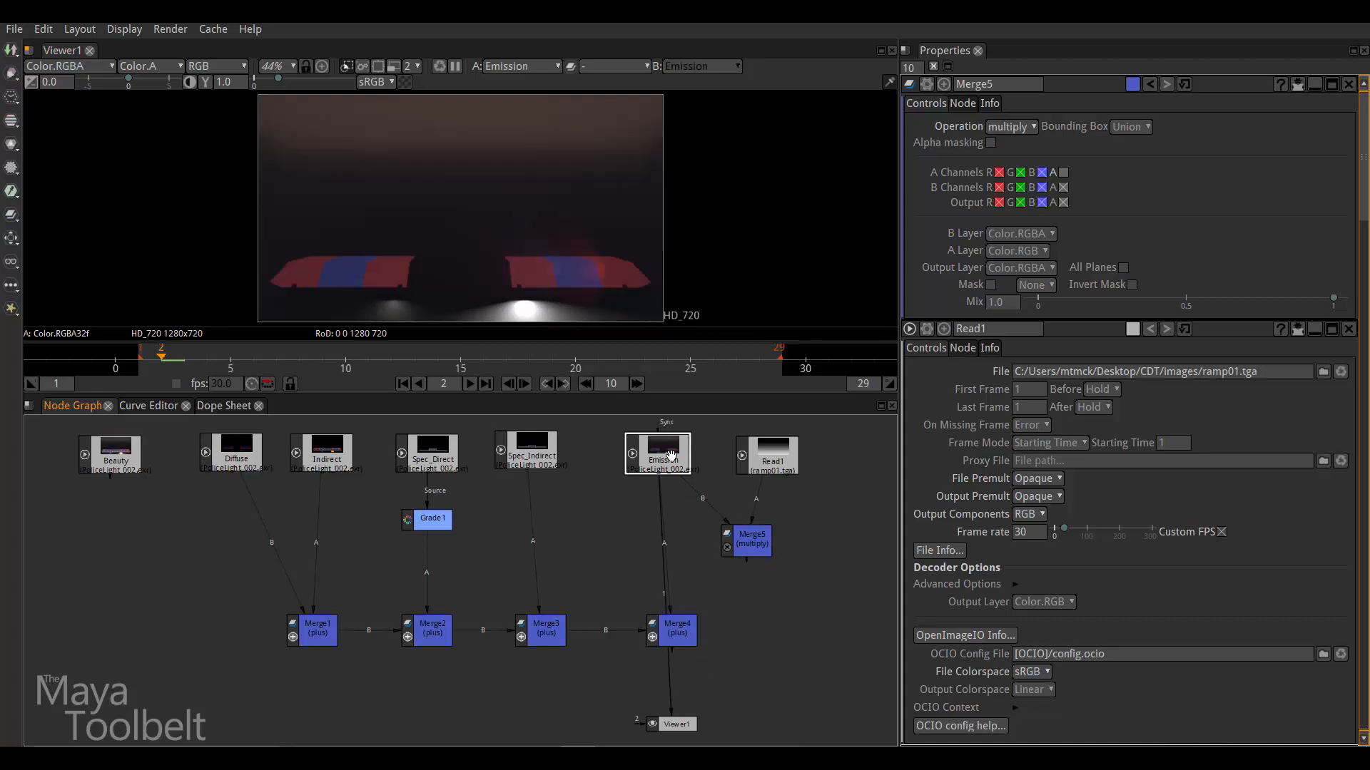
left_click(757, 536)
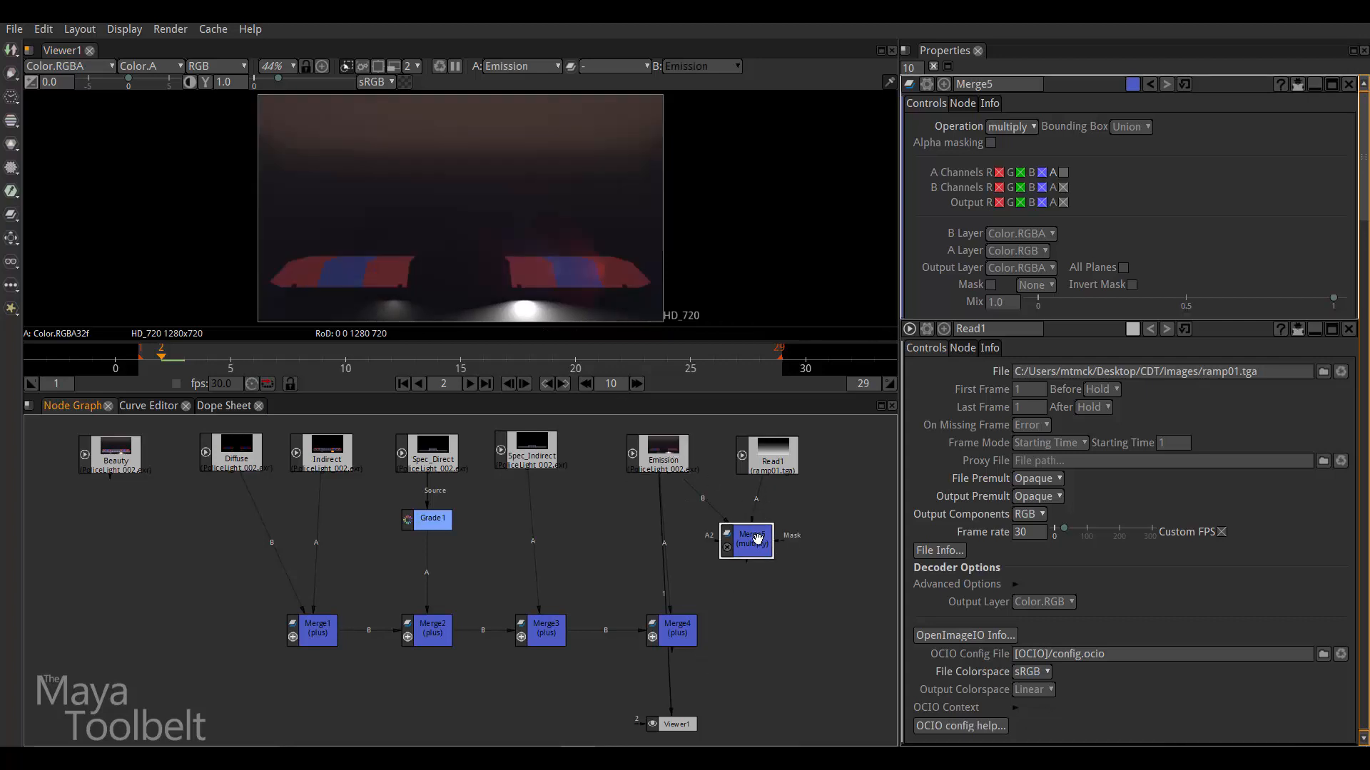
key("1")
left_click_drag(760, 552, 749, 555)
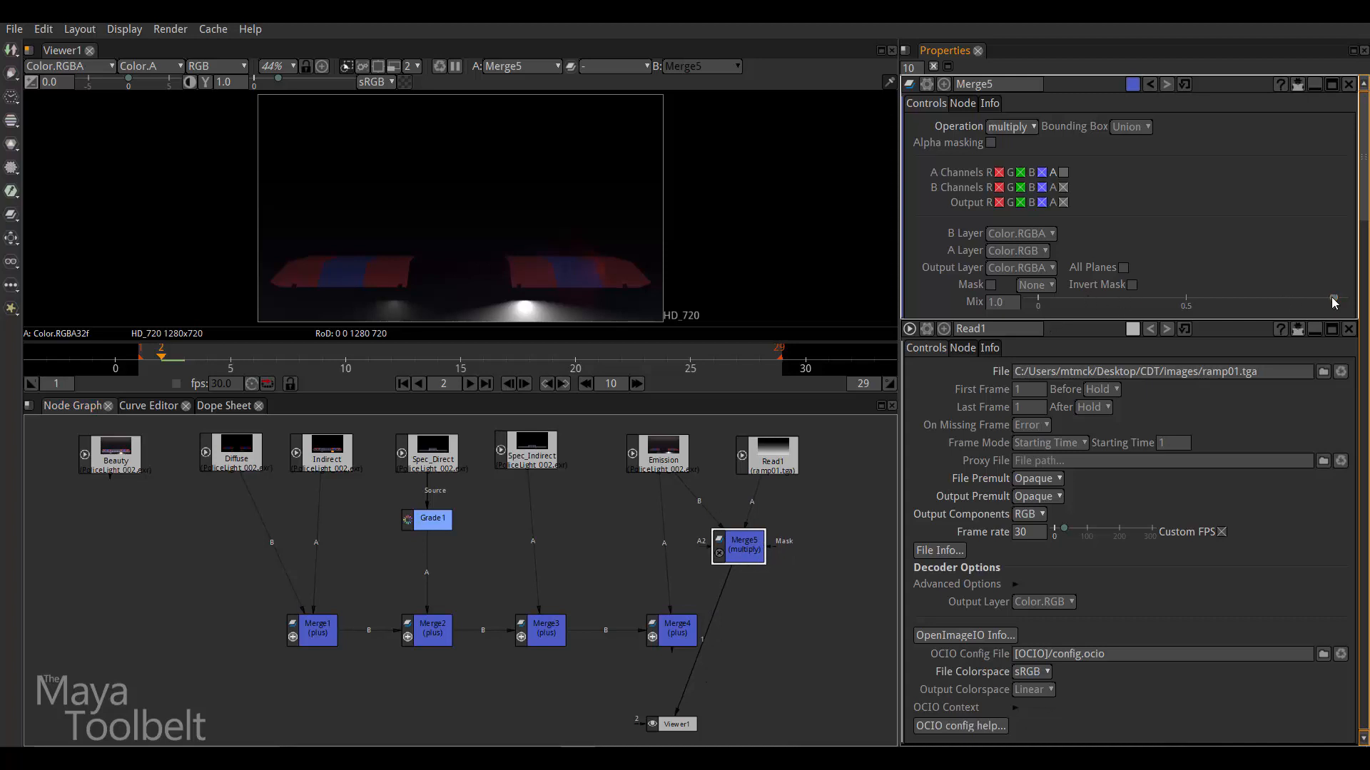
left_click_drag(1333, 302, 1366, 311)
left_click_drag(740, 555, 742, 551)
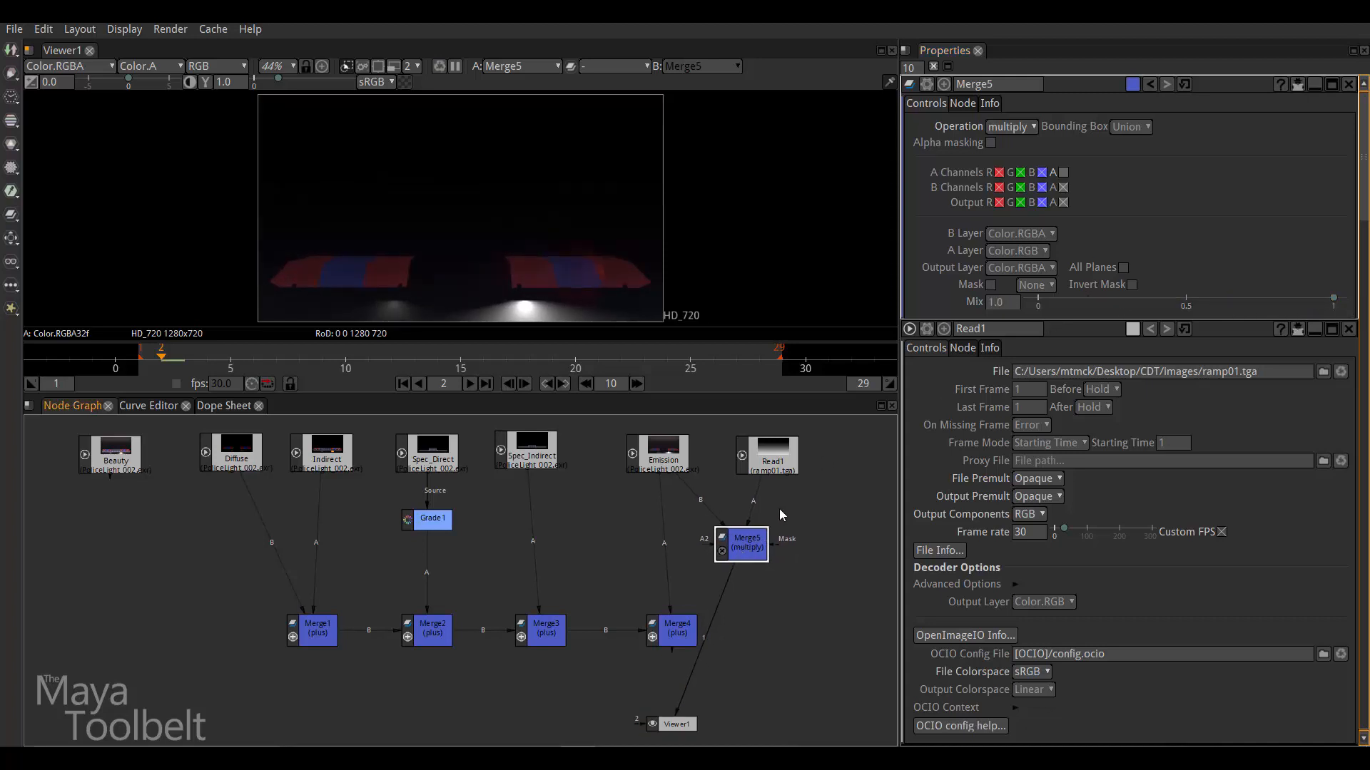
left_click(777, 454)
key("1")
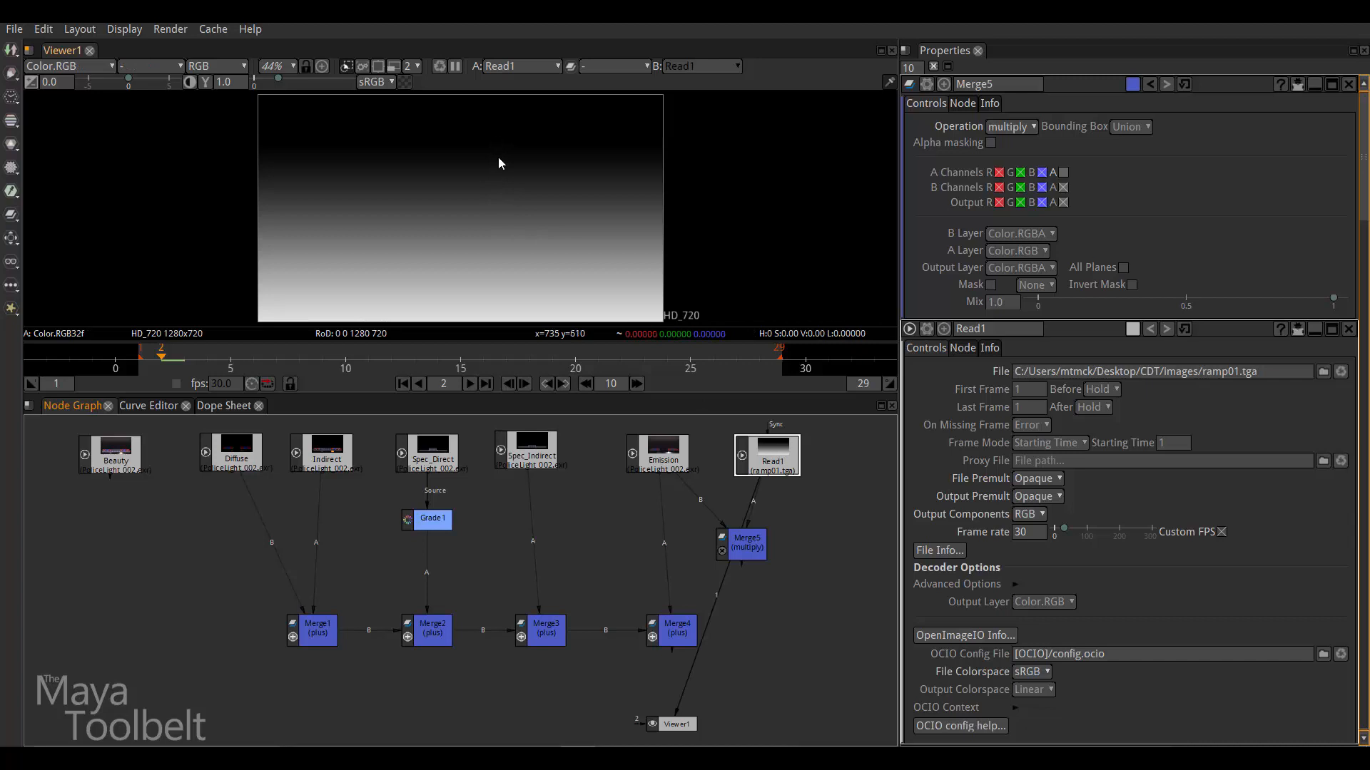
Step: Add a Grade node below Read1 and connect its Source input to Read1
left_click_drag(776, 451, 794, 450)
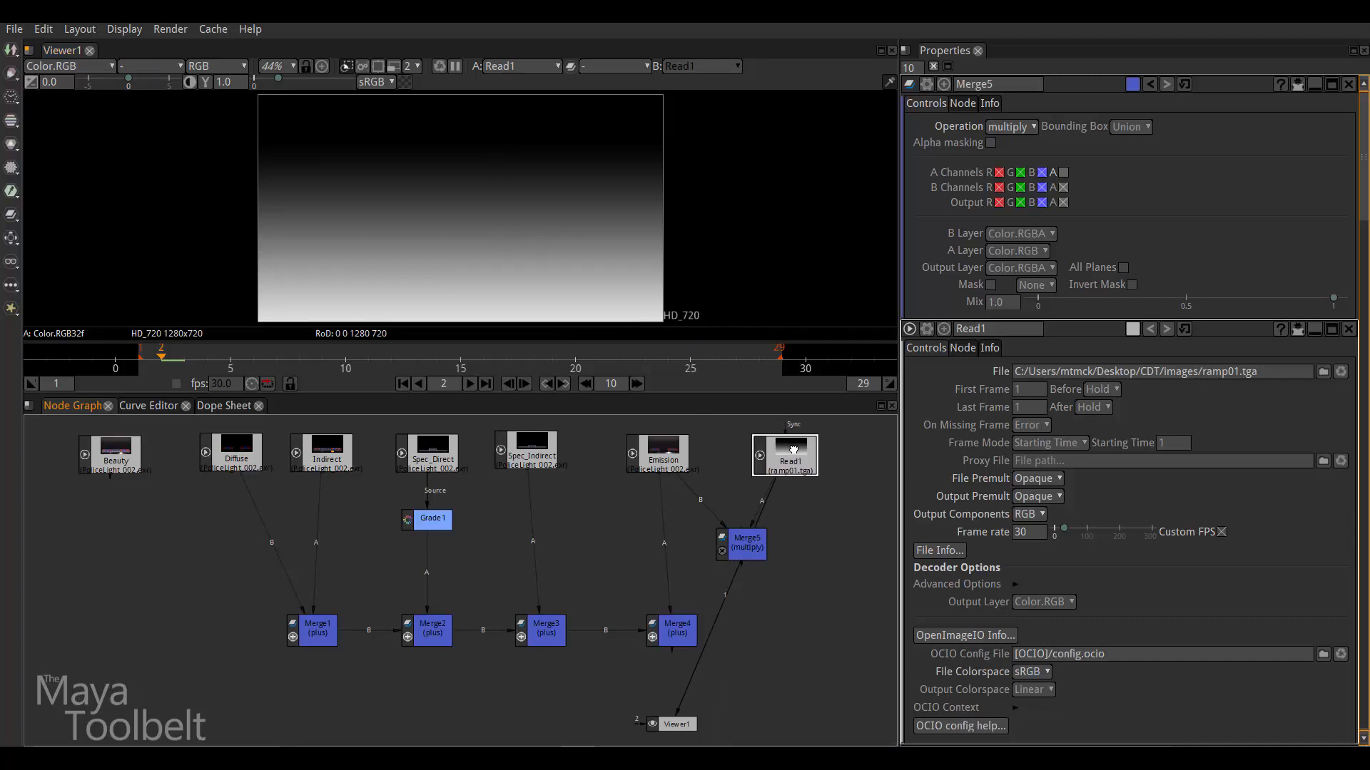
left_click(769, 571)
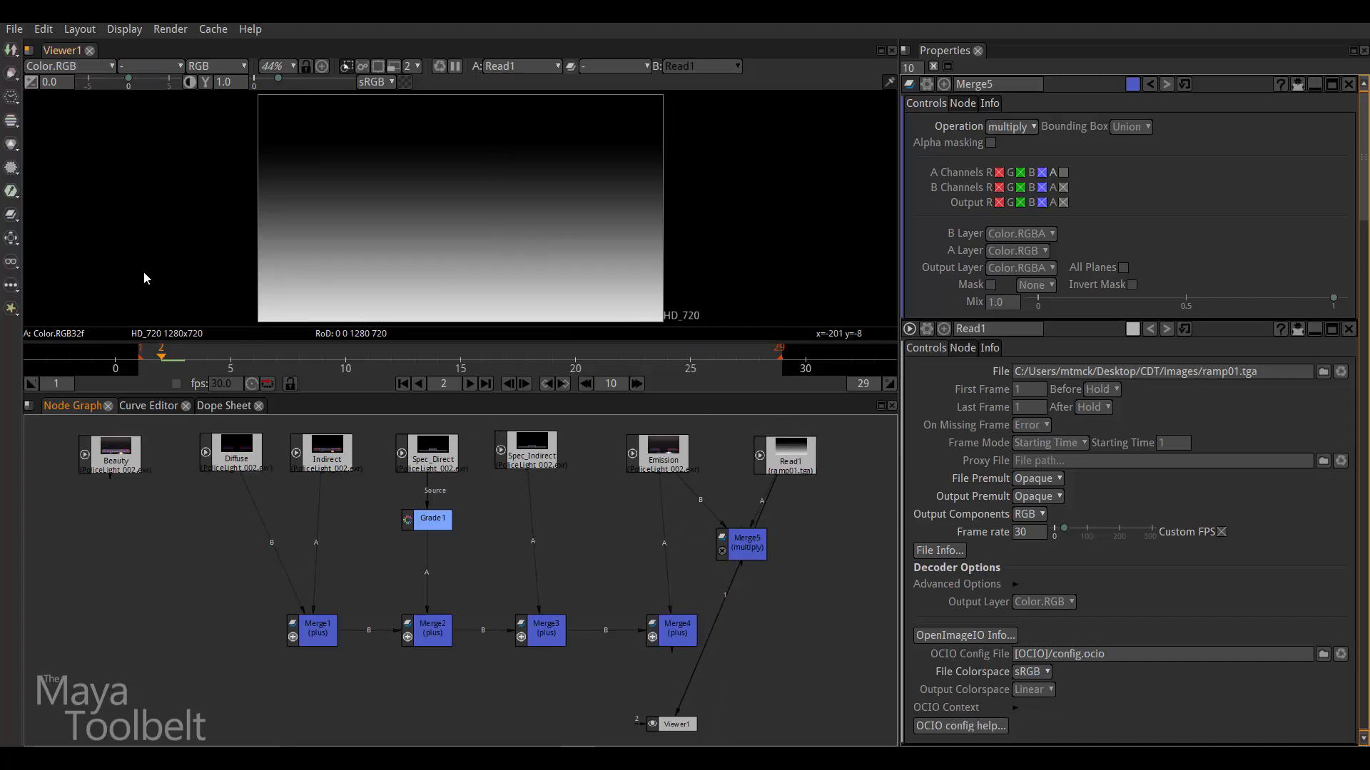
left_click(11, 146)
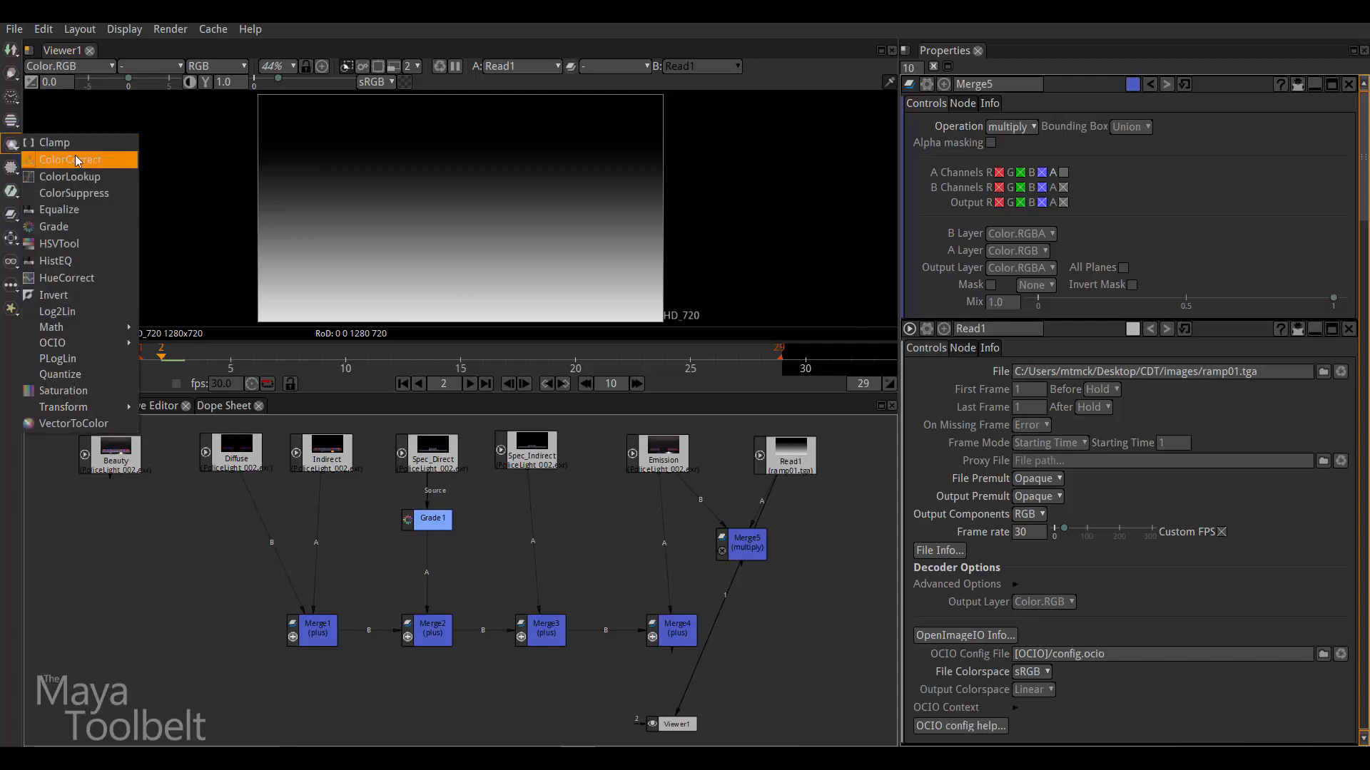
left_click(71, 225)
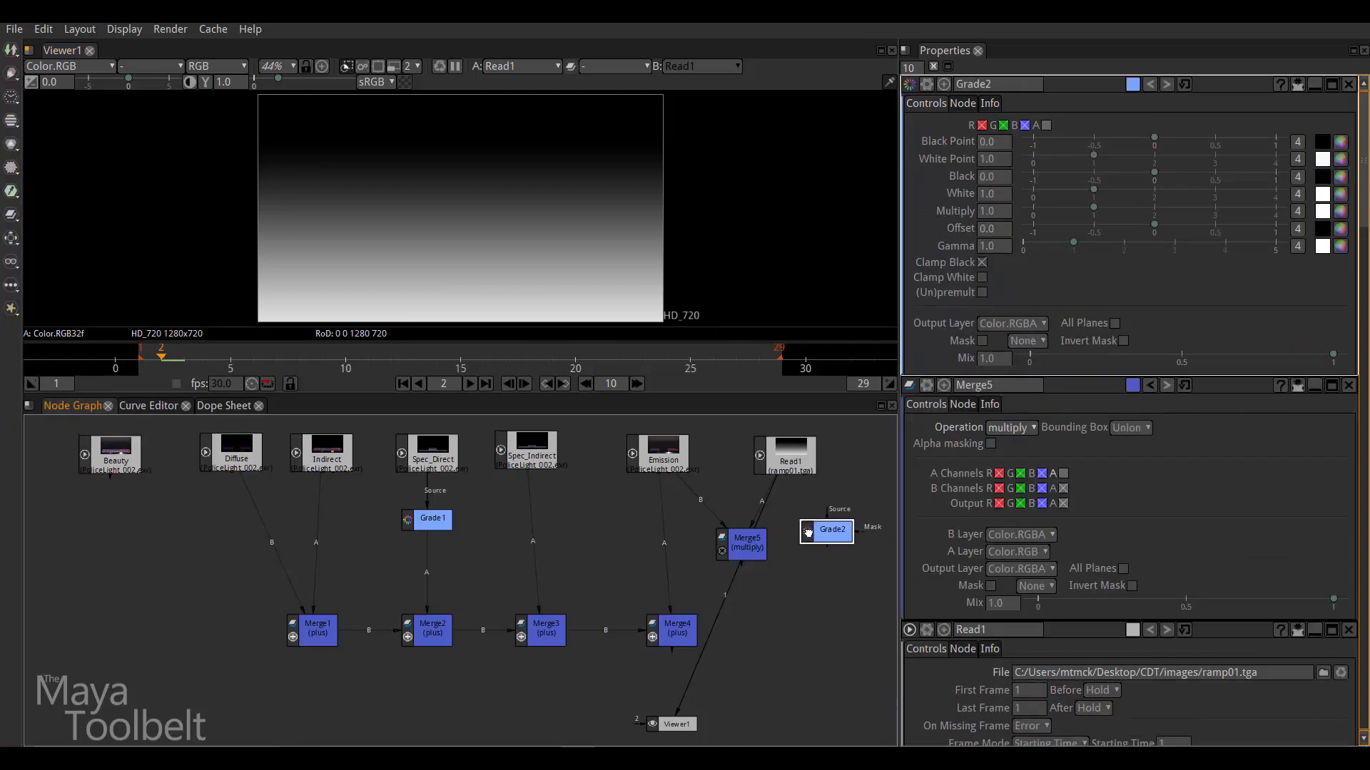
left_click_drag(808, 533, 802, 466)
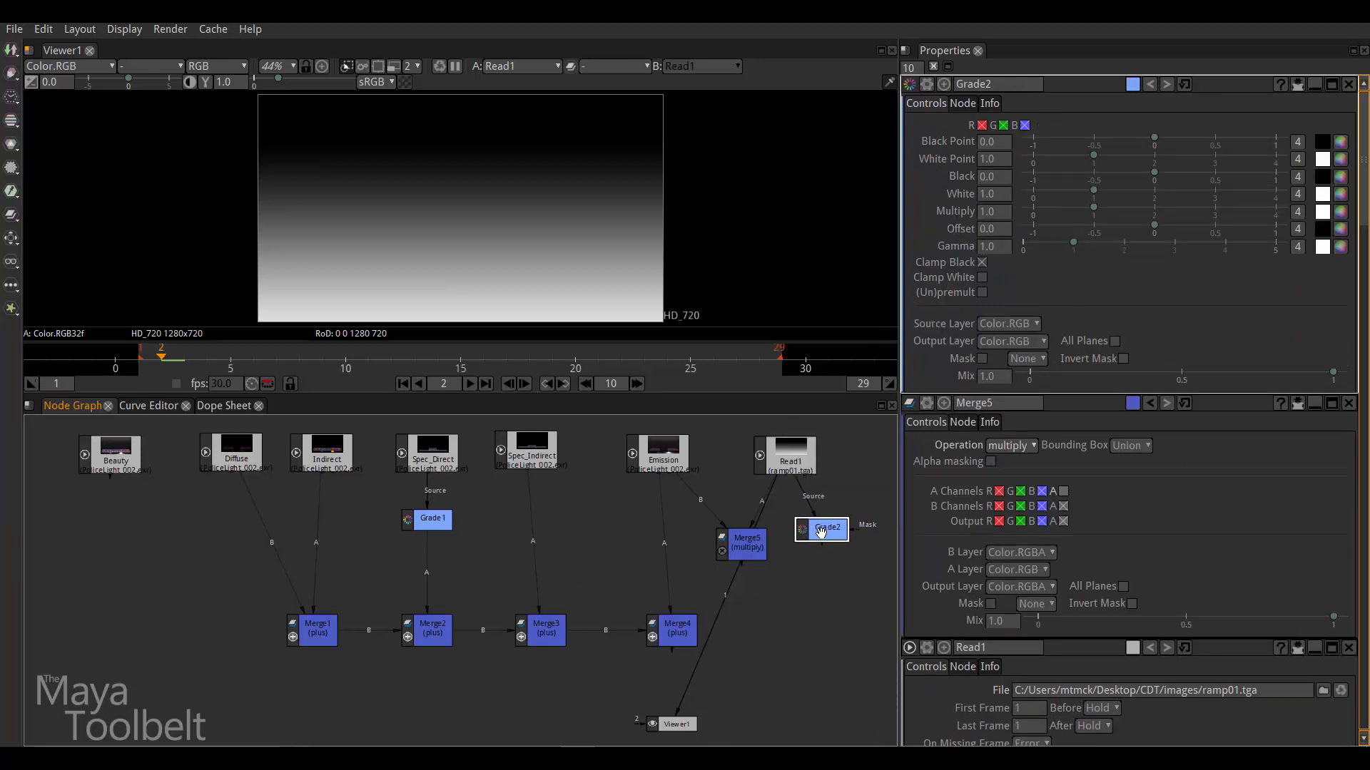
Step: Insert Grade2 between Read1 and Merge5's A input, with Merge5 placed below it
left_click_drag(806, 534, 713, 555)
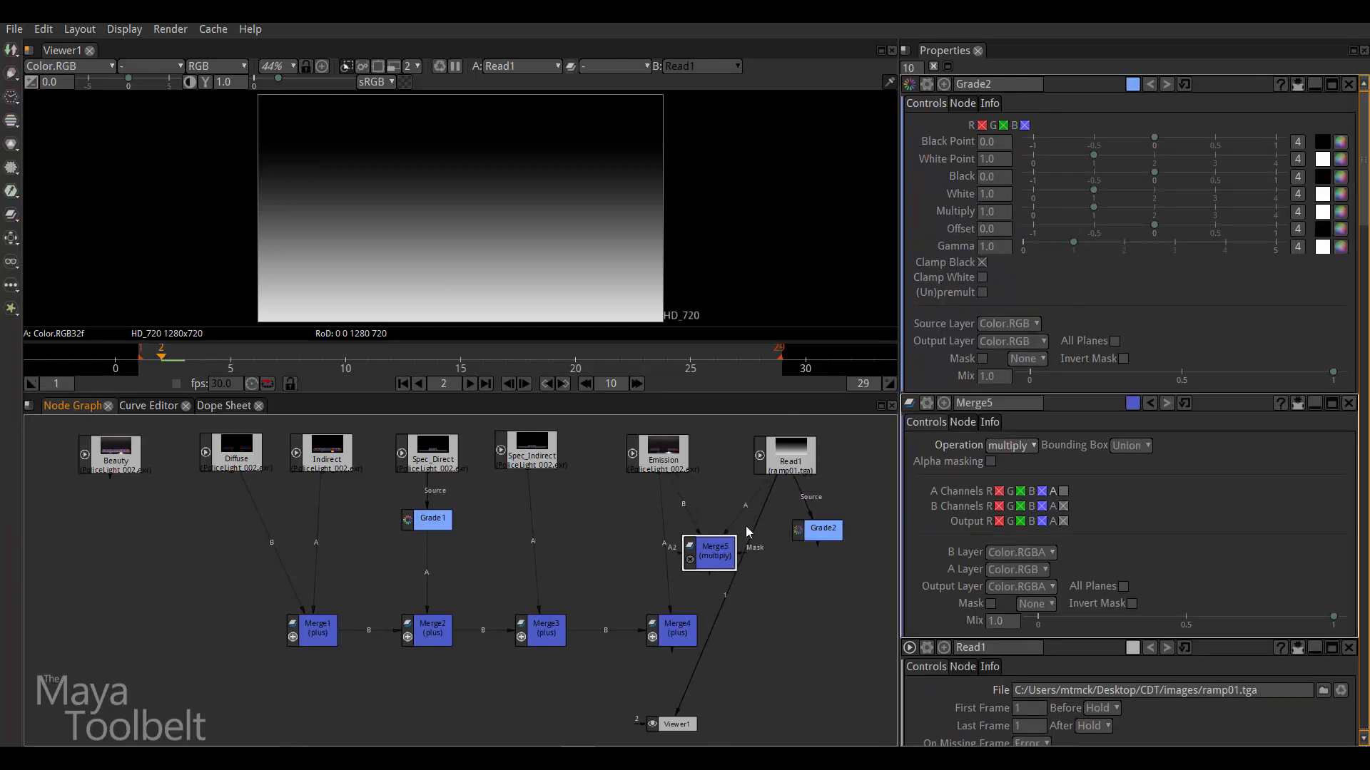
left_click_drag(824, 537, 808, 514)
left_click_drag(714, 555, 805, 588)
left_click_drag(805, 500, 804, 506)
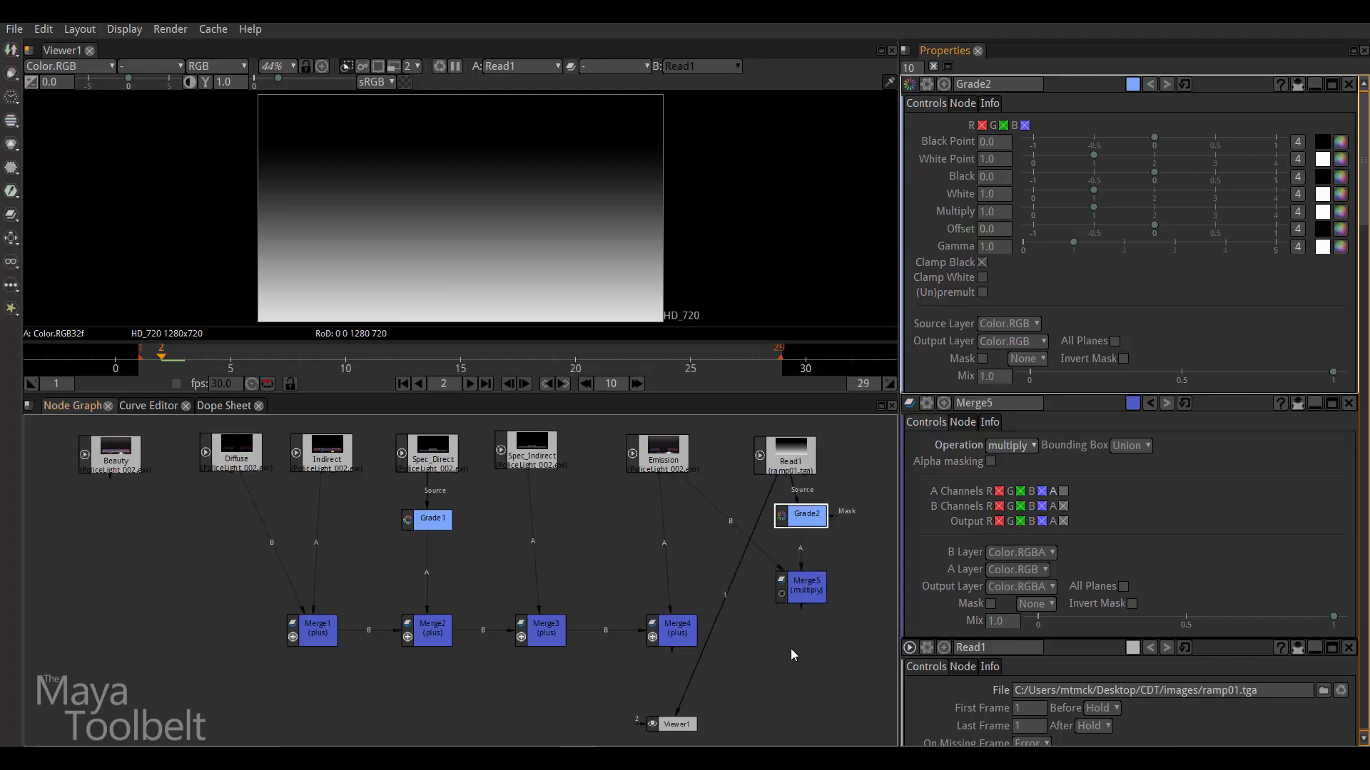
left_click(804, 590)
Step: Raise Grade2's Multiply to 4.0, checking the graded ramp and the Merge5 result in Viewer1
left_click(801, 513)
key("1")
left_click_drag(808, 520, 809, 518)
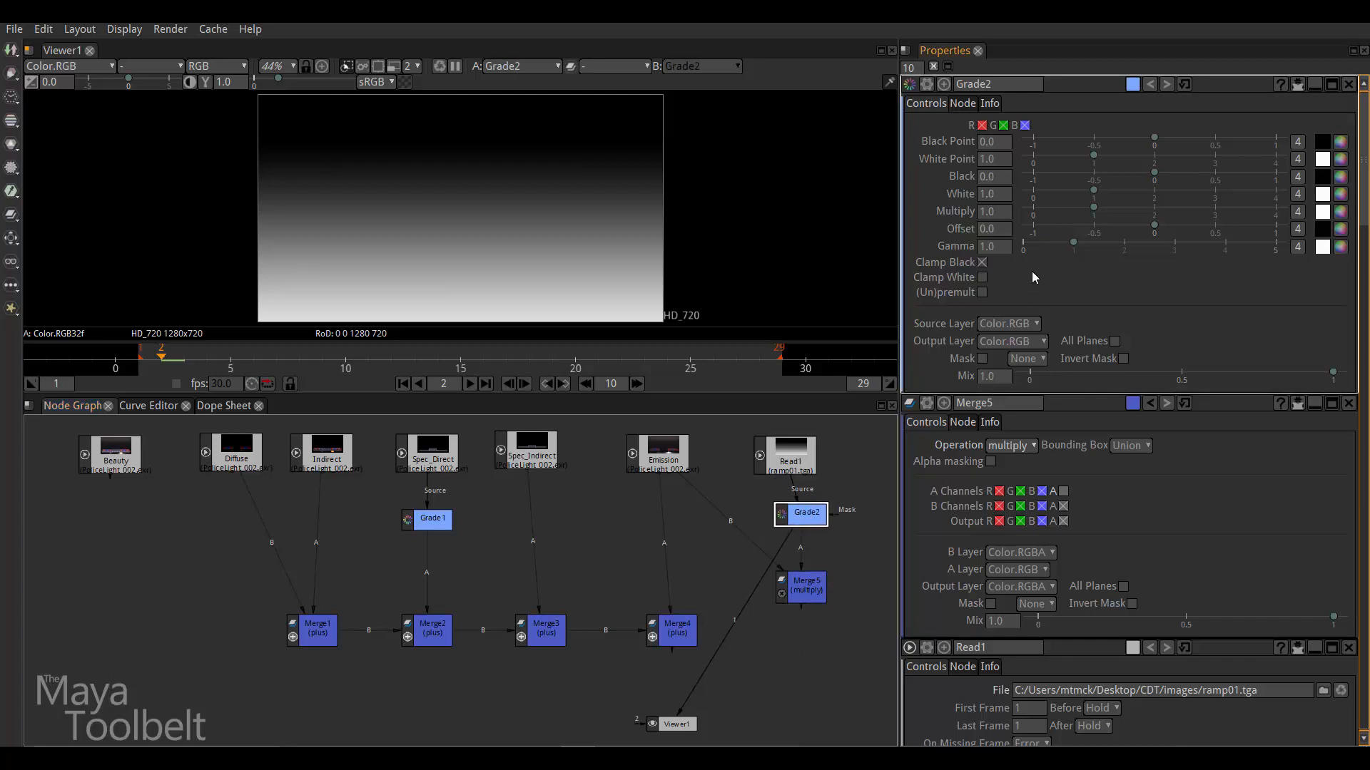
left_click_drag(1093, 205, 1180, 226)
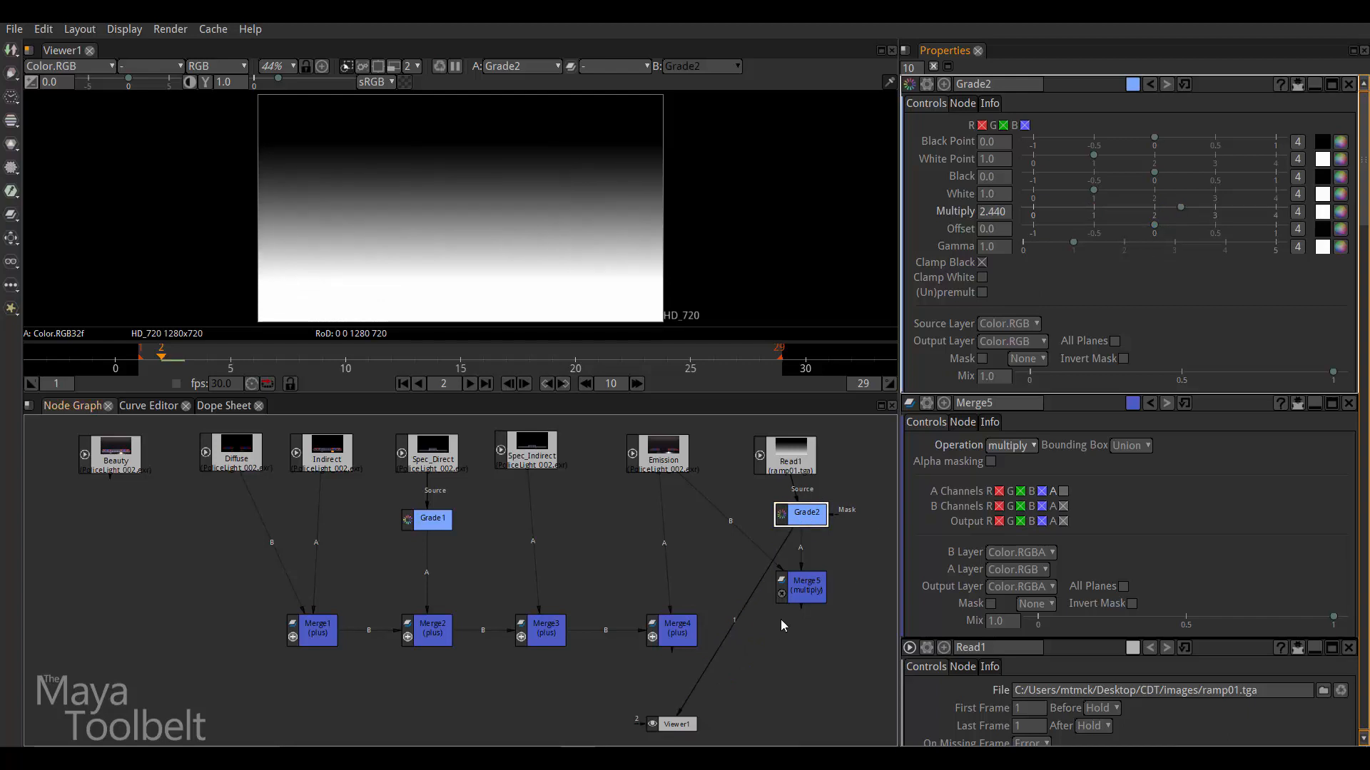
left_click(811, 601)
key("1")
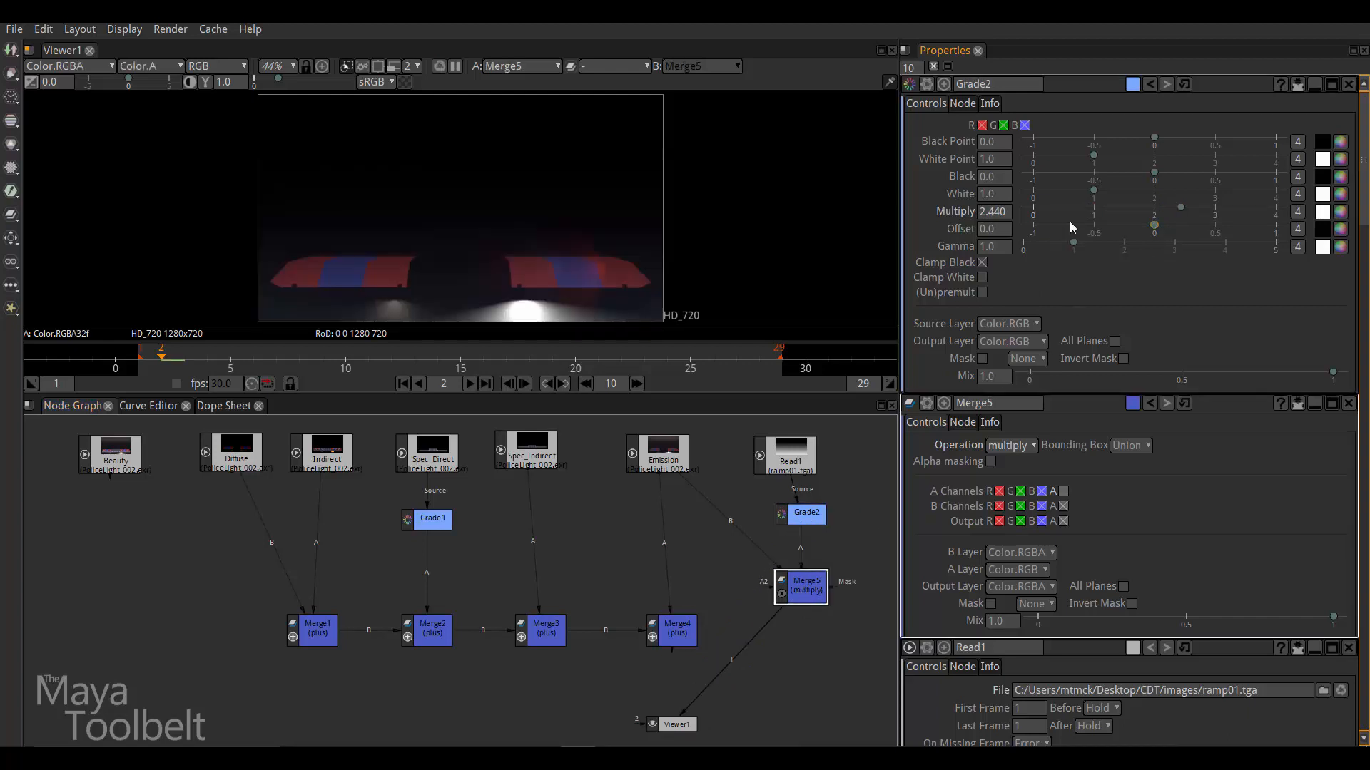
left_click_drag(1180, 208, 1310, 232)
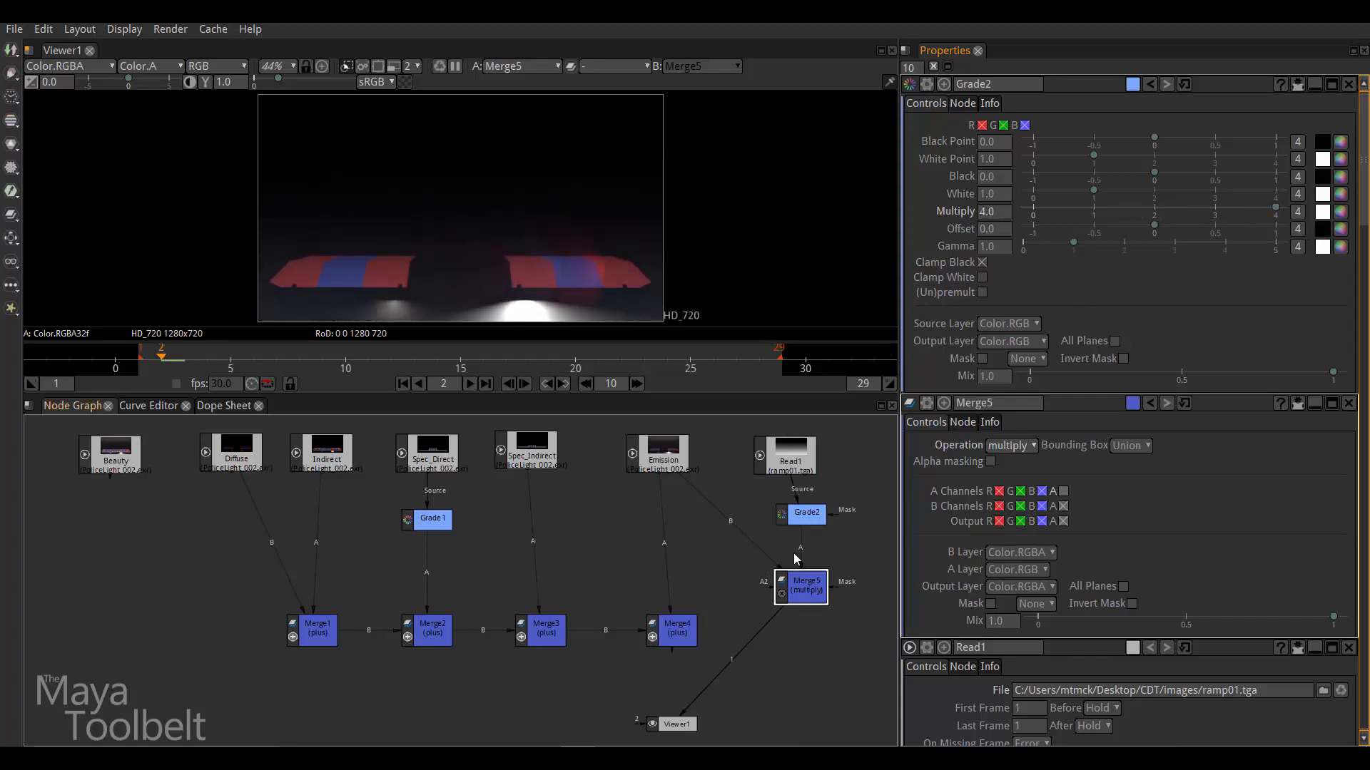
Step: Feed Merge5 into Merge4's A input in place of Emission, and tidy the surrounding nodes
left_click_drag(801, 581, 777, 580)
left_click_drag(694, 635, 679, 636)
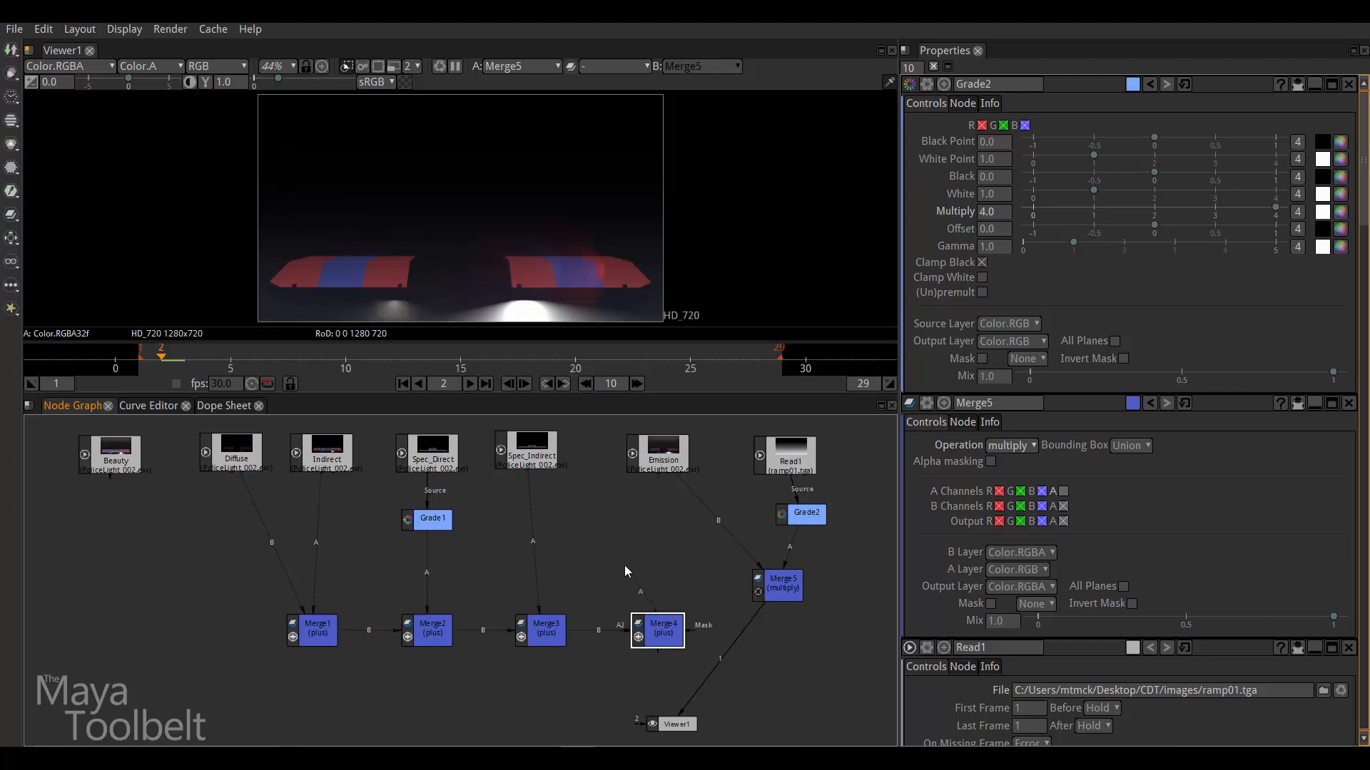
left_click_drag(785, 588, 737, 551)
left_click_drag(781, 466, 781, 453)
left_click_drag(800, 520, 800, 503)
left_click_drag(745, 542, 741, 533)
left_click_drag(653, 455, 671, 448)
left_click_drag(727, 537, 736, 532)
Step: View Merge4 in Viewer1 and play the composited animation, aligning Viewer1 beneath Merge4
left_click(647, 625)
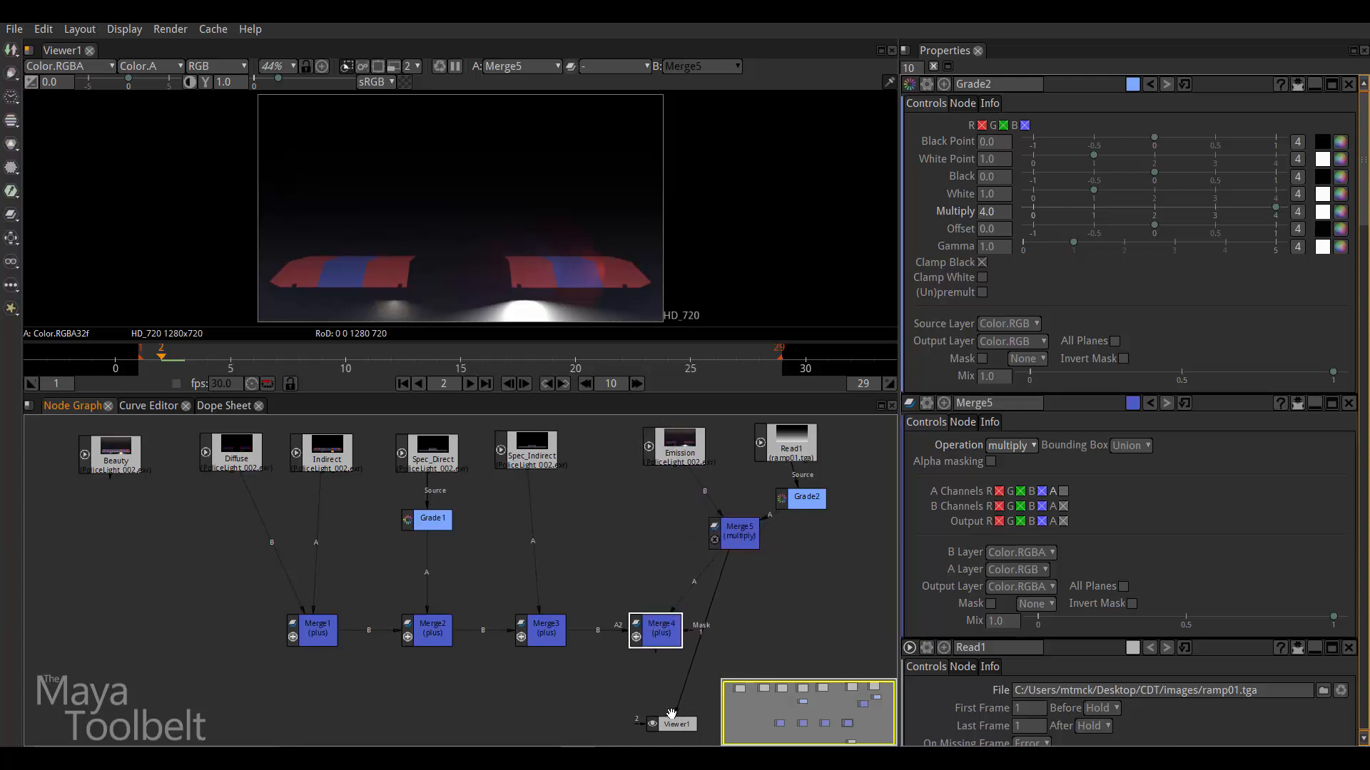
key("1")
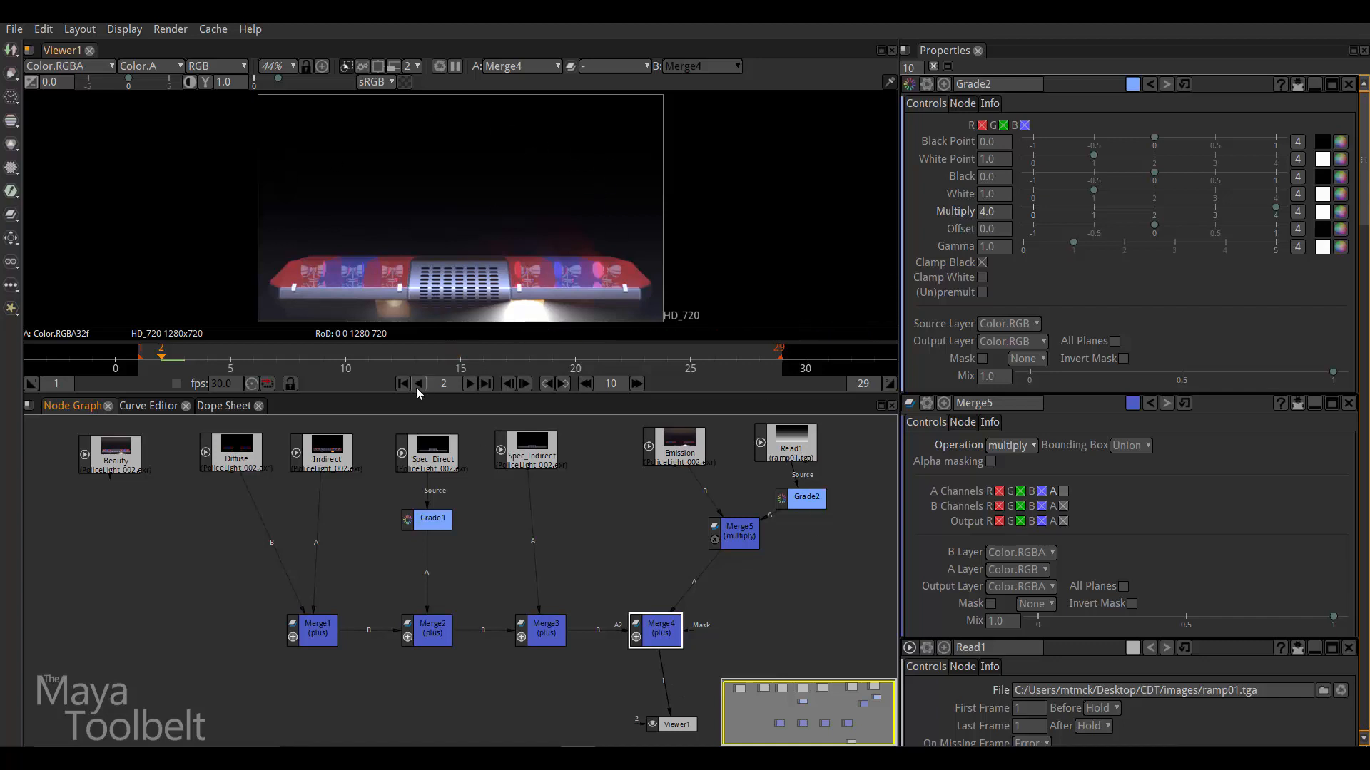
left_click(470, 384)
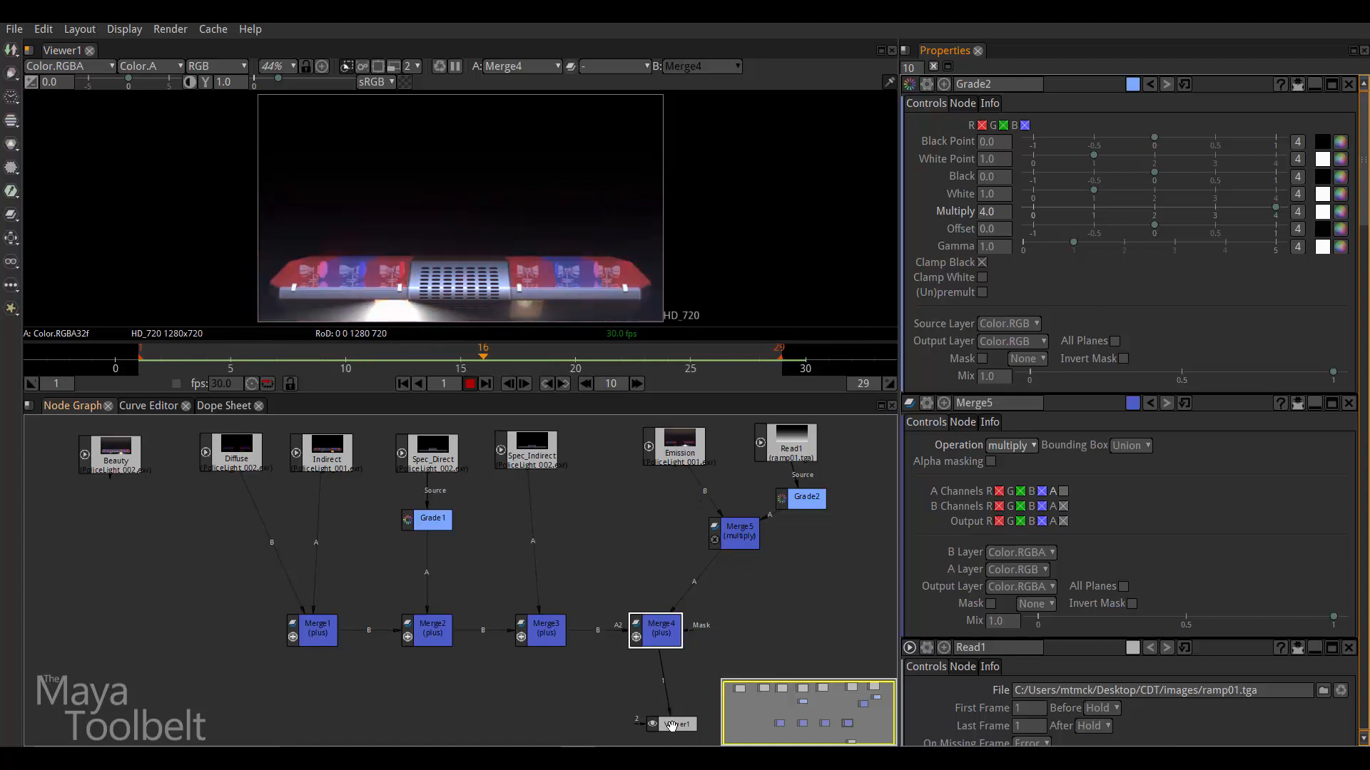
mouse_move(670, 726)
left_mouse_down()
mouse_move(650, 720)
mouse_move(662, 707)
left_mouse_up()
left_click(469, 383)
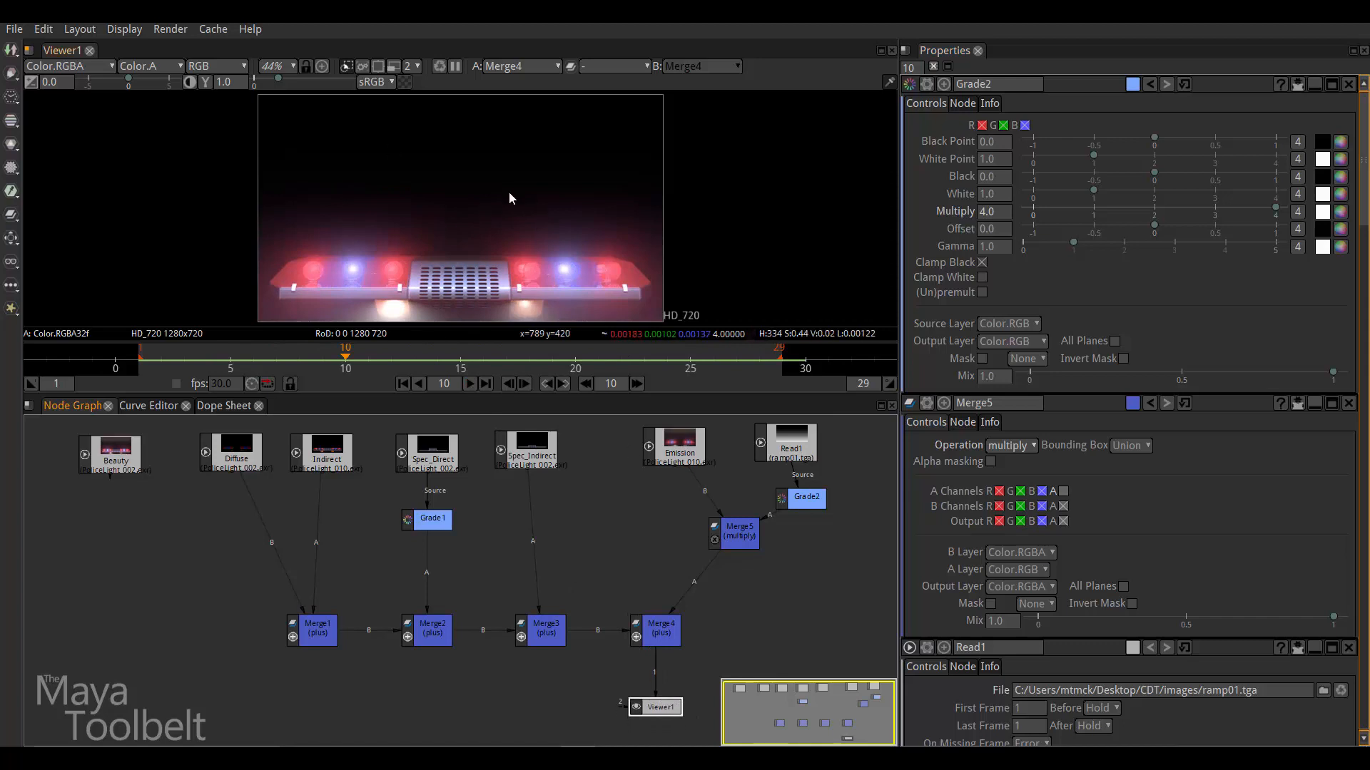
Step: Compare the original Beauty pass with the Merge4 composite in Viewer1 by playing back both animations
left_click(116, 458)
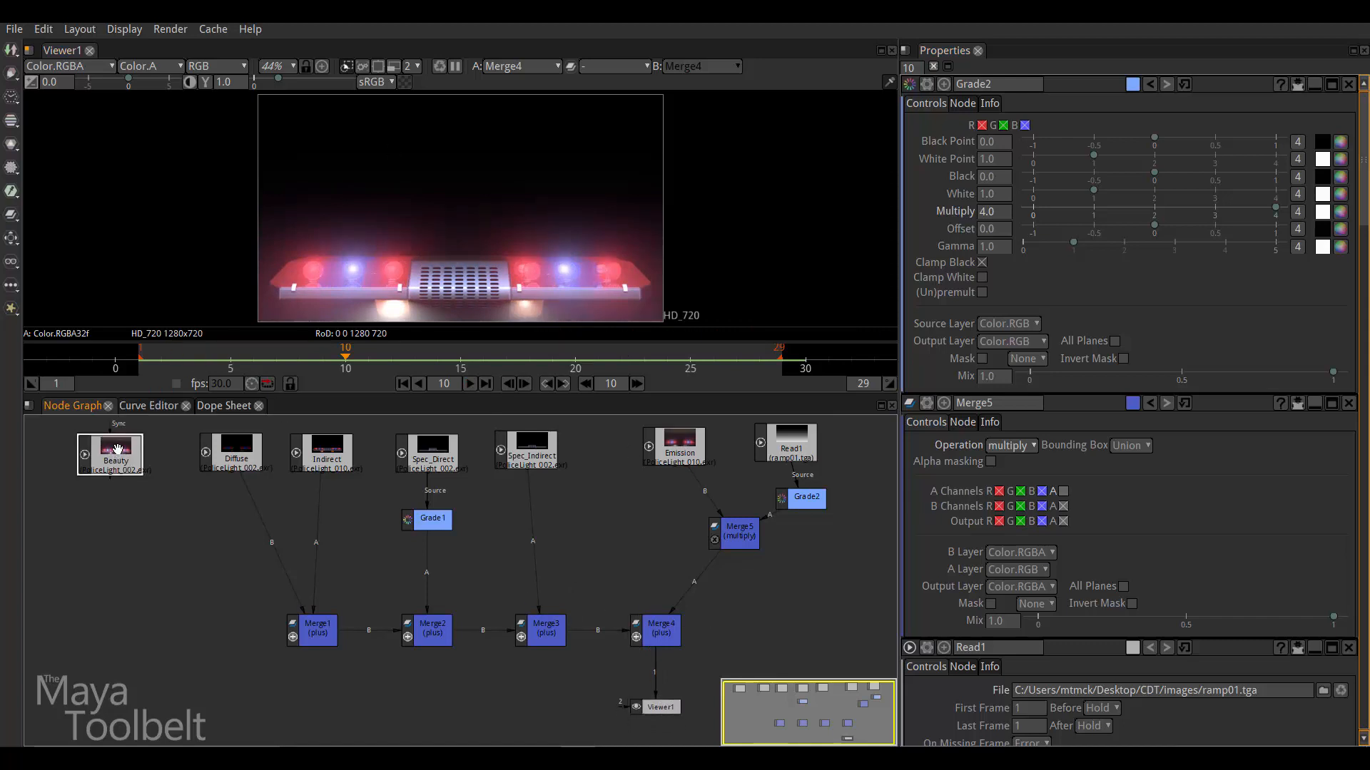
key("1")
left_click(469, 383)
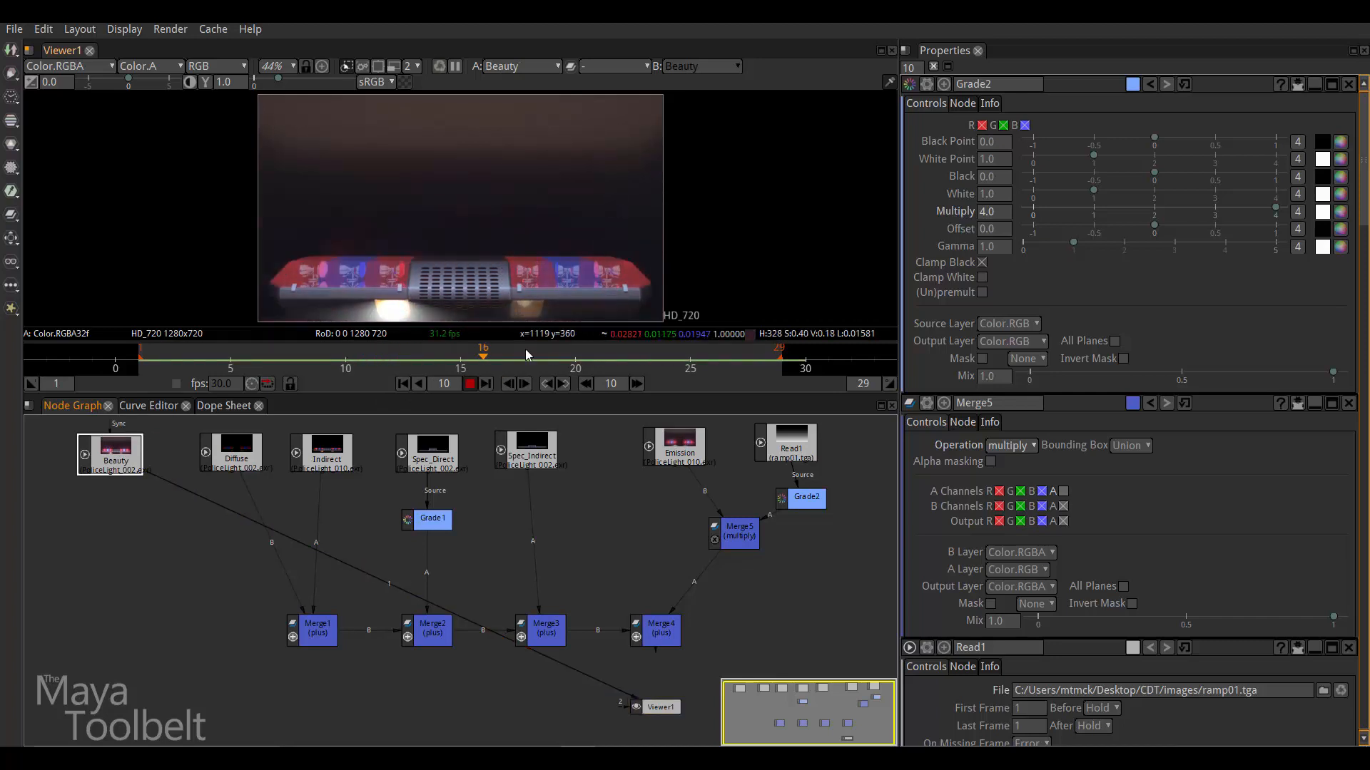
left_click(470, 384)
left_click(674, 637)
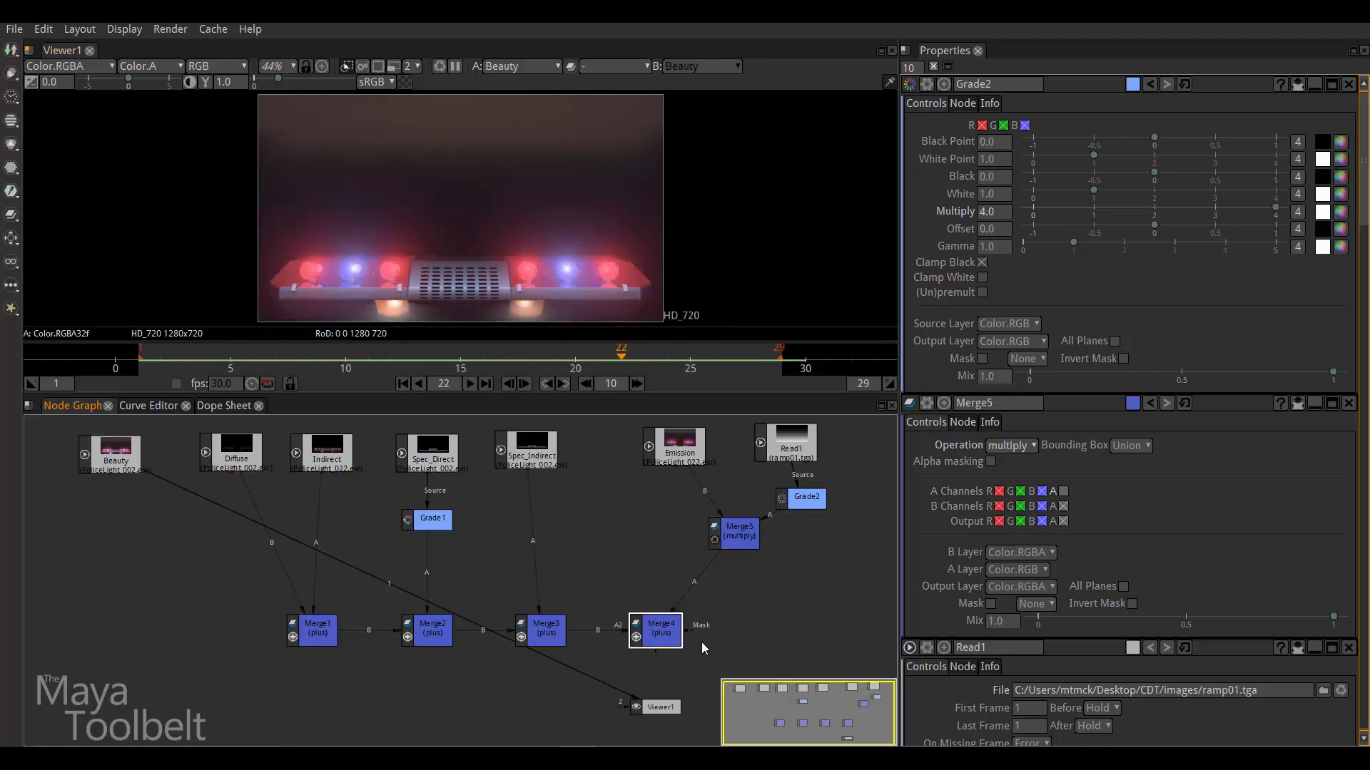
key("1")
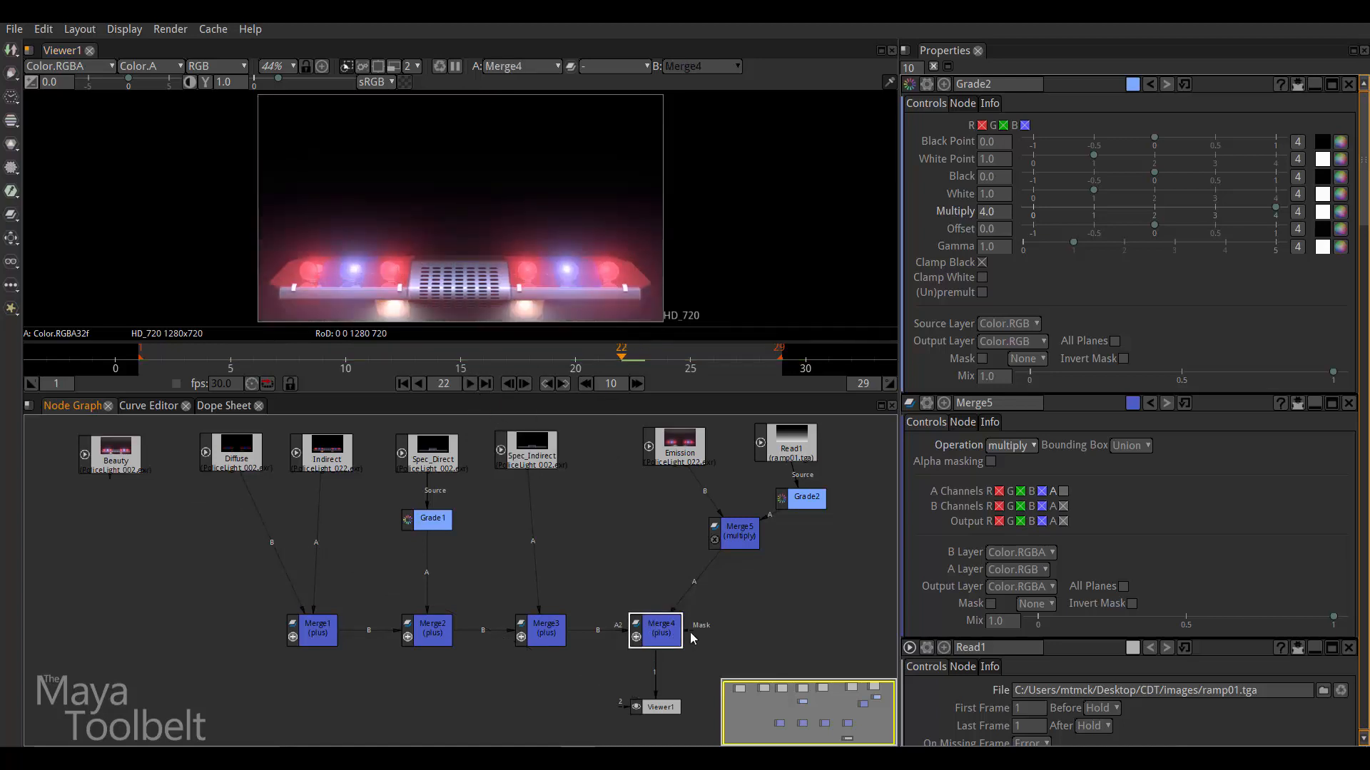
left_click(469, 384)
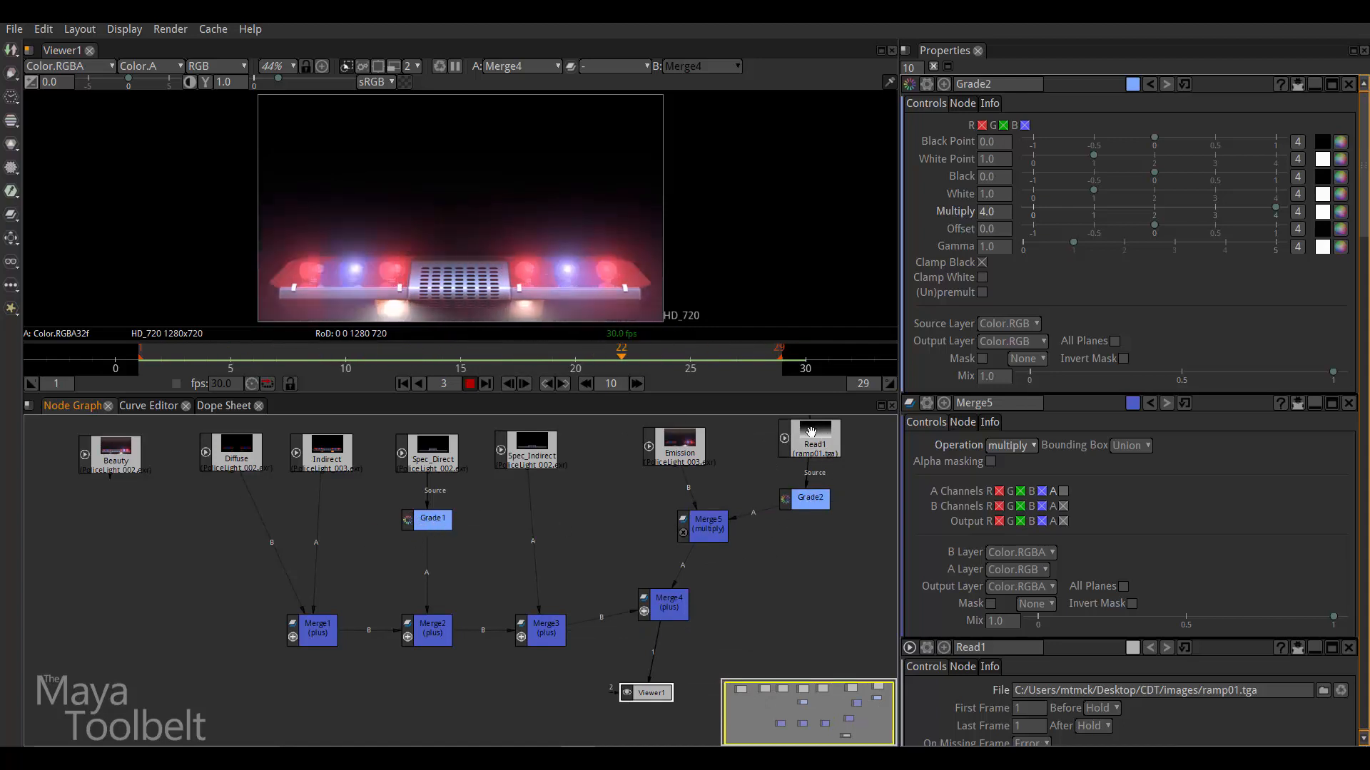
Step: Reposition Read1 and Viewer1 in the node graph, stop playback and return to the first frame
left_click_drag(819, 449, 819, 455)
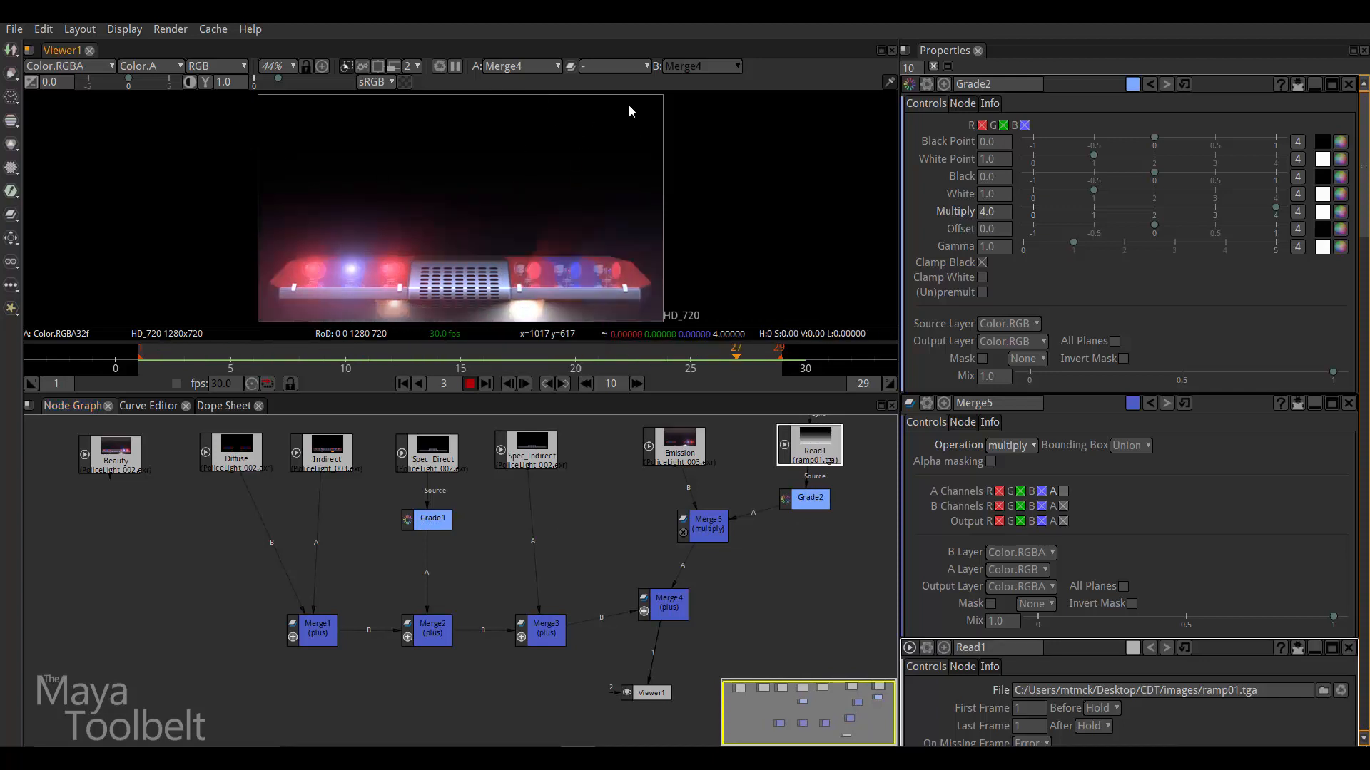
left_click_drag(647, 696, 665, 687)
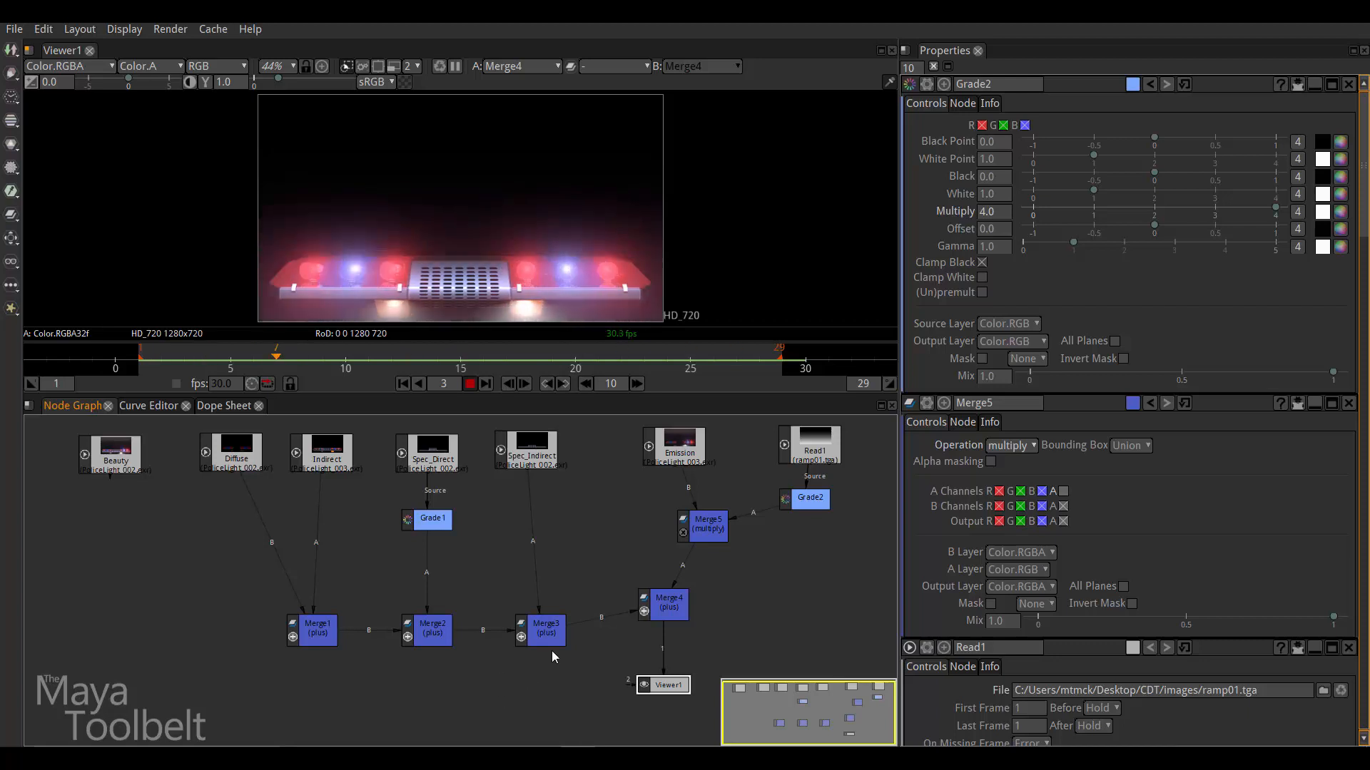
left_click(469, 384)
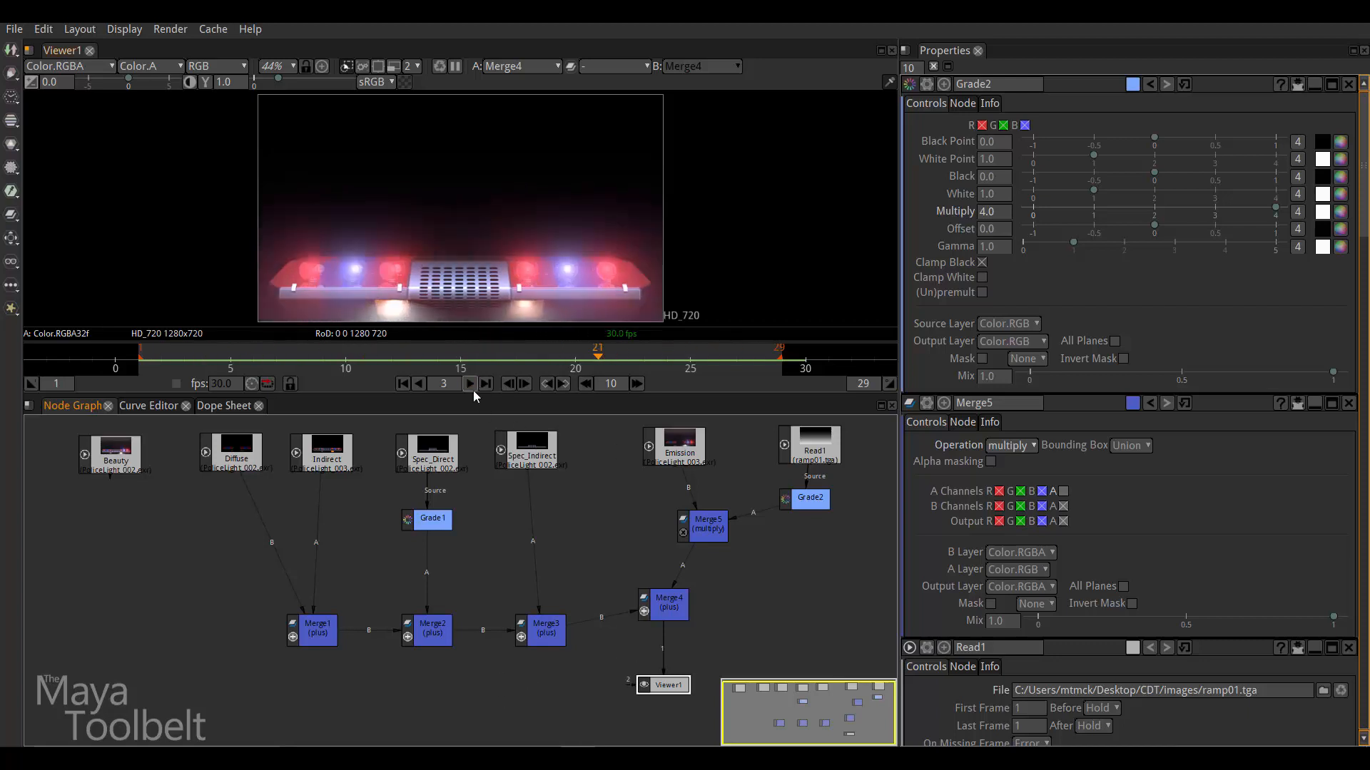
left_click(403, 384)
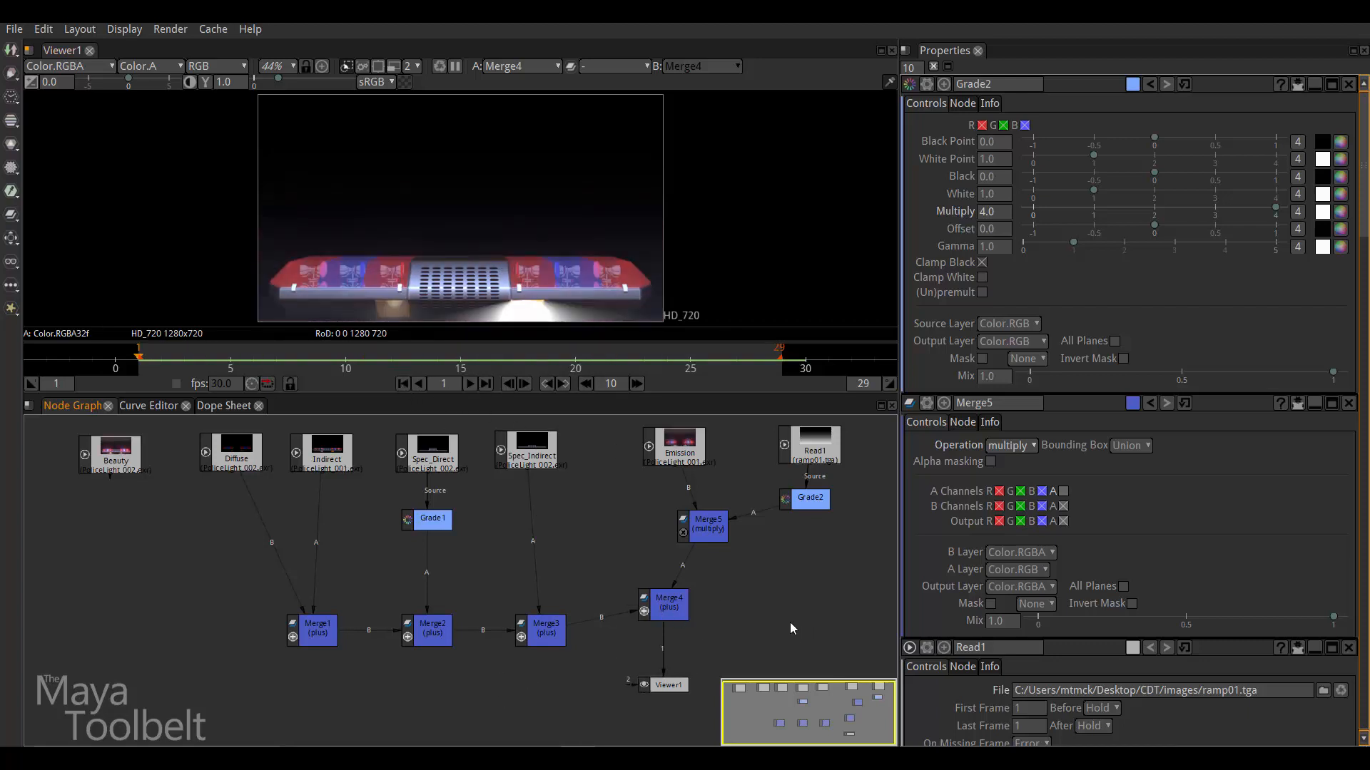
Step: Move Viewer1 slightly lower and create a Write node, naming its output PoliceAnimation in the CDT folder
scroll(678, 618, "down", 4)
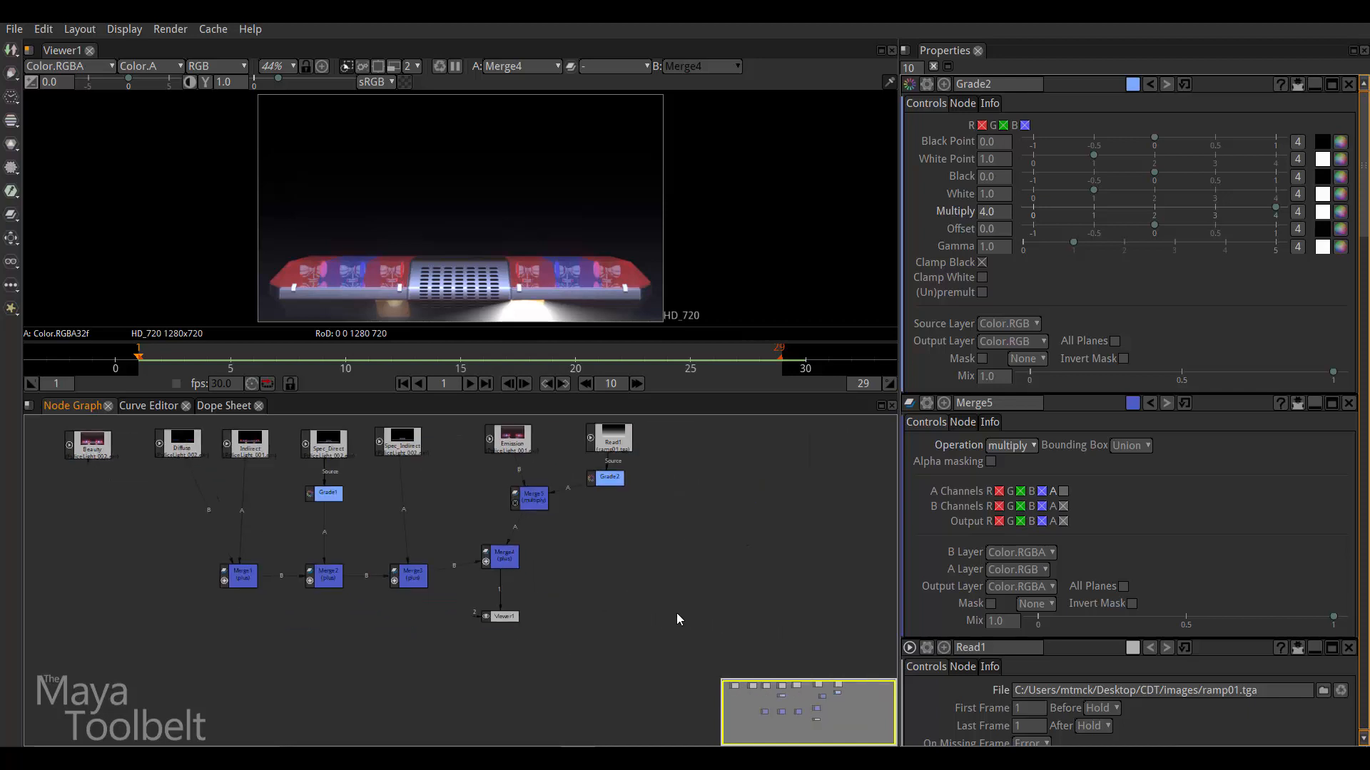
scroll(679, 632, "up", 2)
middle_click_drag(703, 587, 706, 625)
scroll(678, 617, "up", 2)
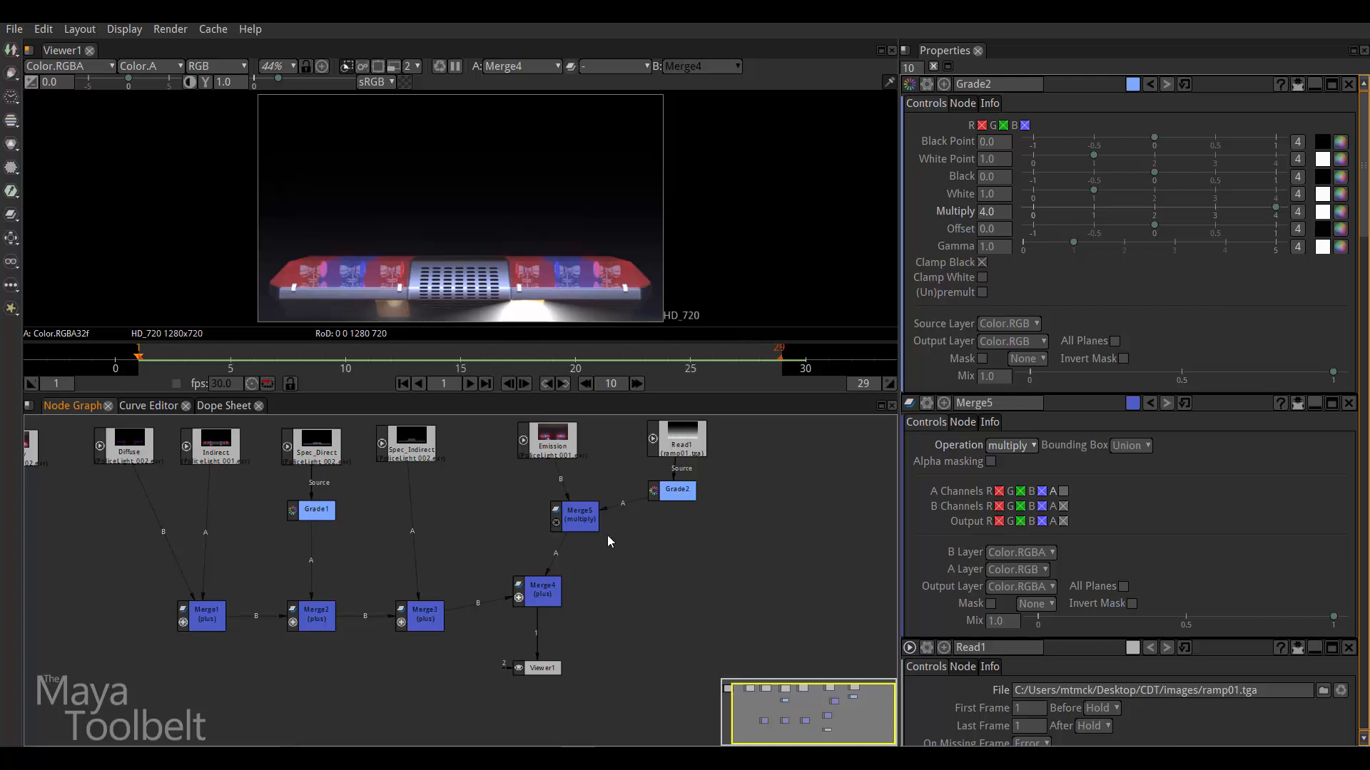
left_click_drag(533, 672, 528, 682)
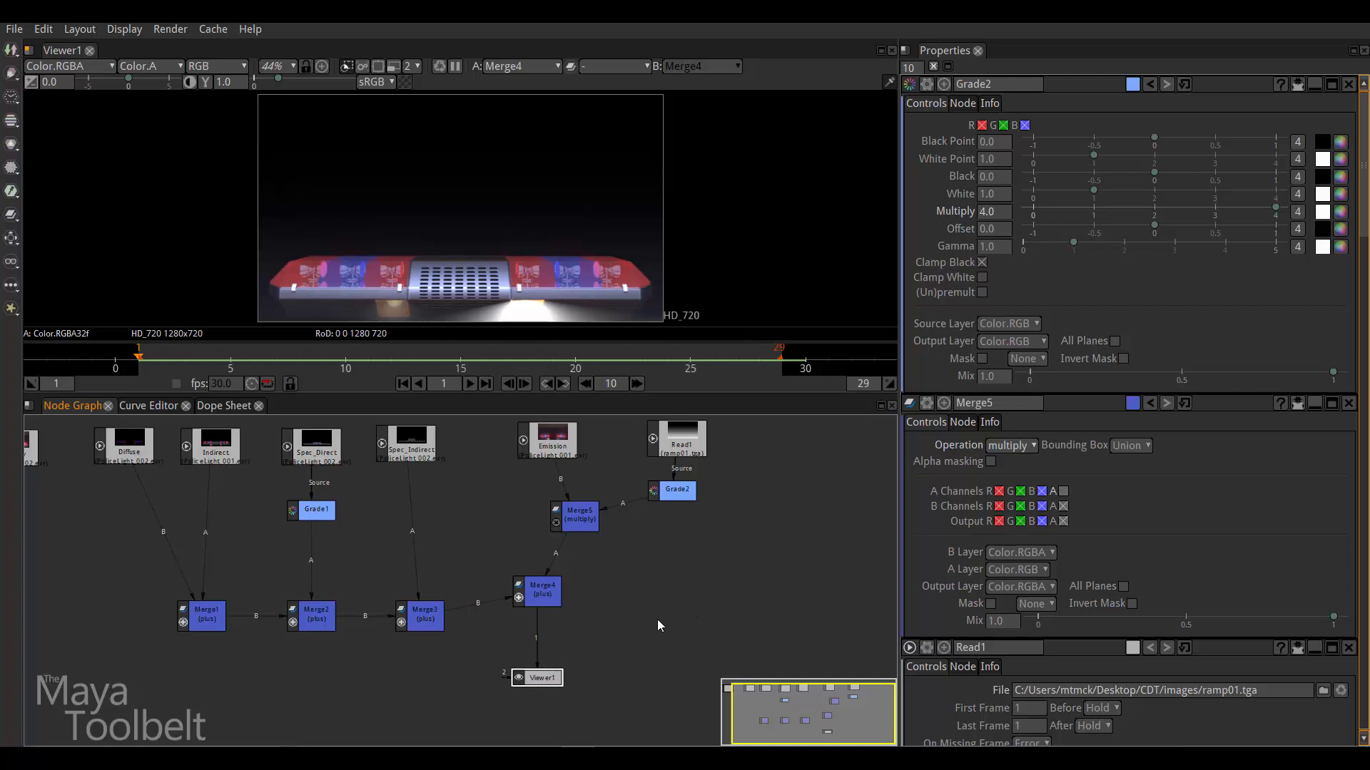
left_click(10, 48)
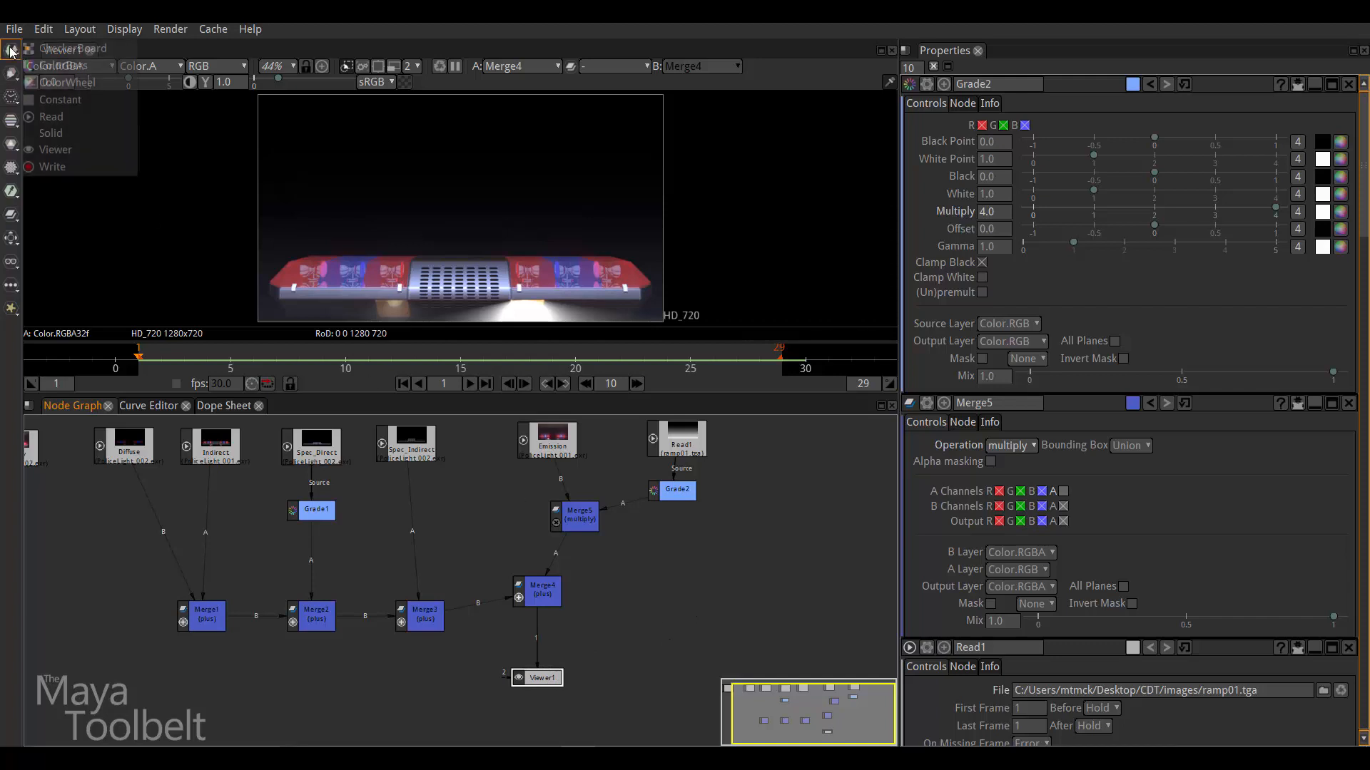
left_click(77, 165)
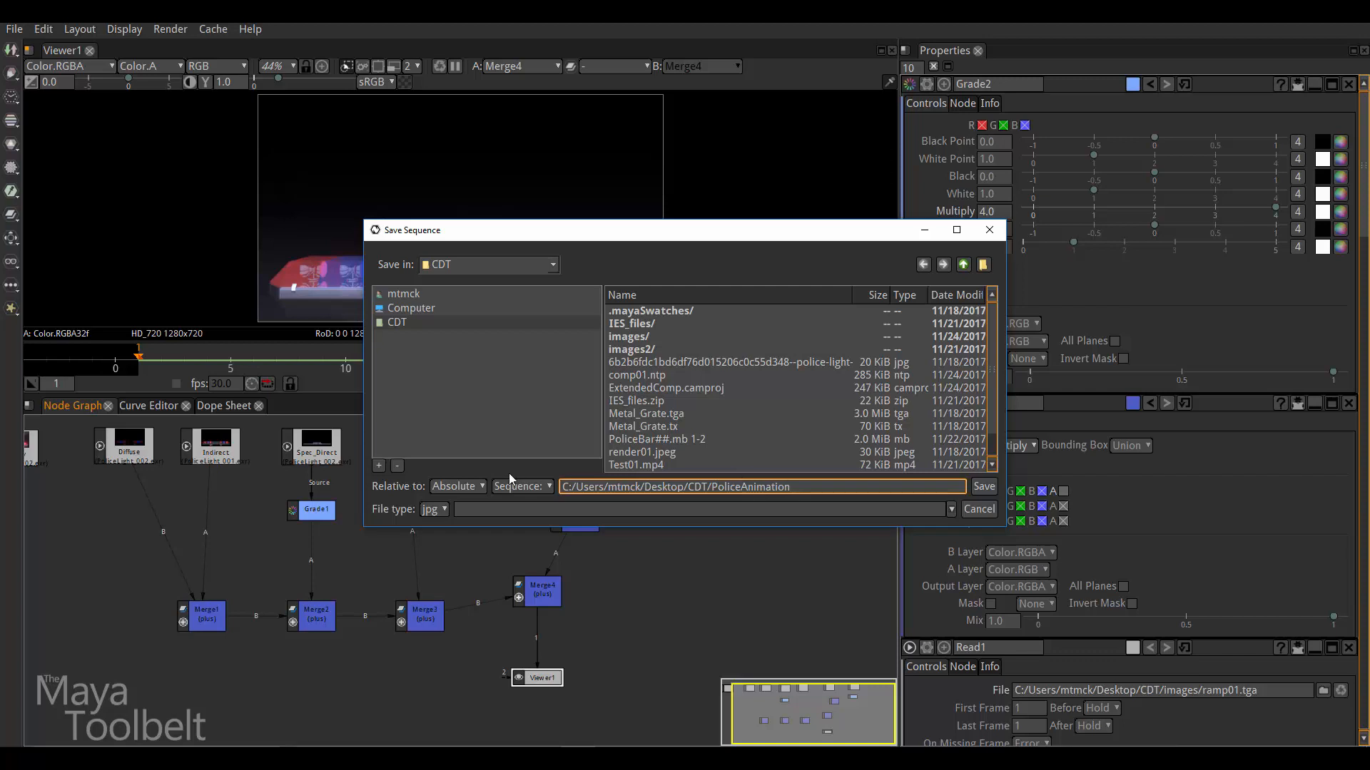
Step: Set the output file type to mp4, remove the # from the file name and save it as PoliceAnimation.mp4
left_click(425, 511)
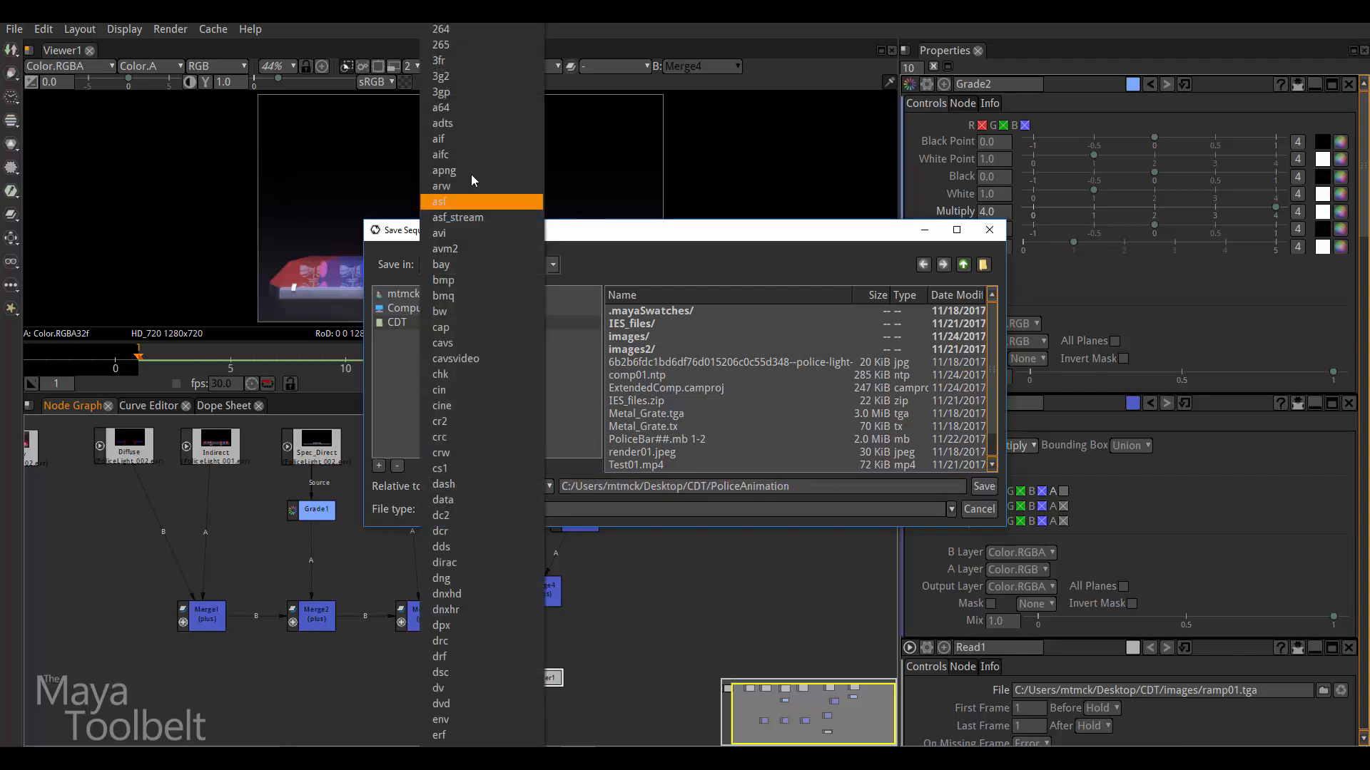
scroll(488, 673, "down", 11)
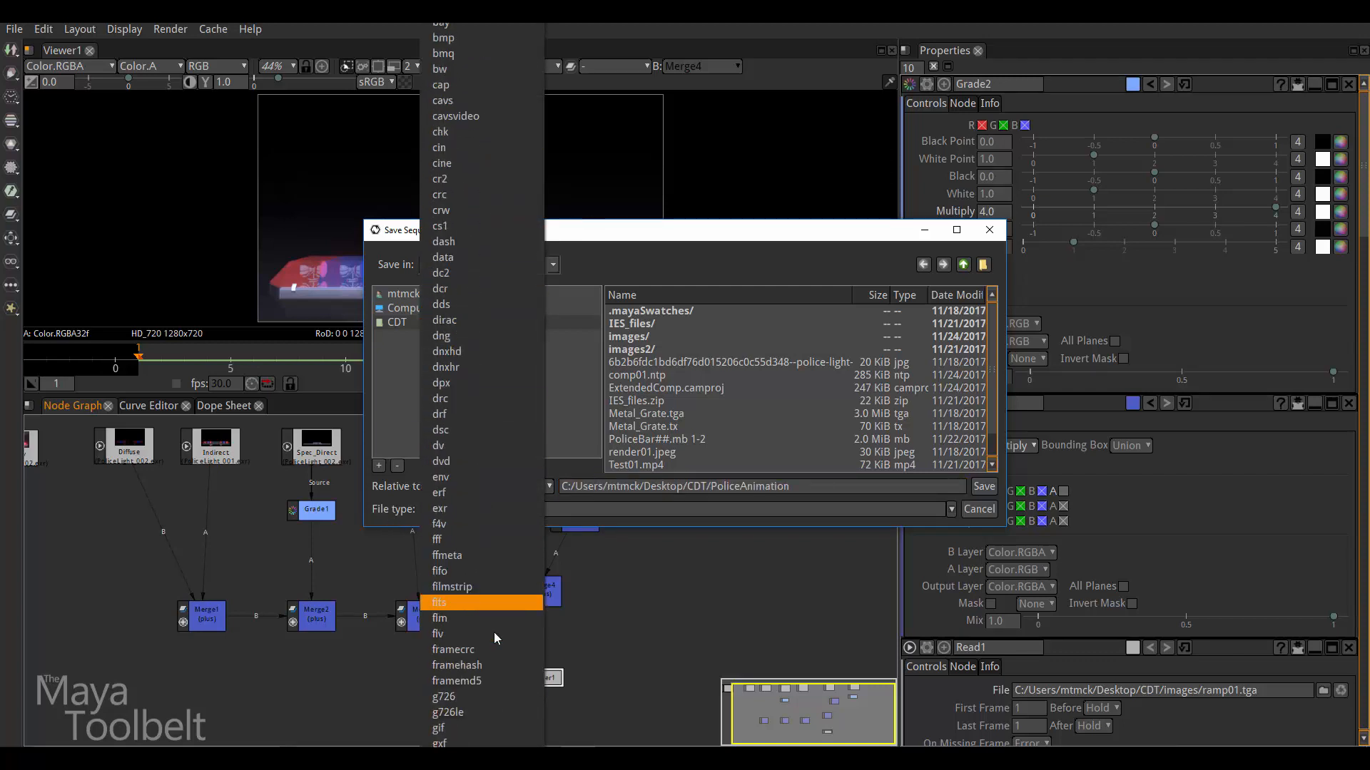
scroll(482, 622, "down", 12)
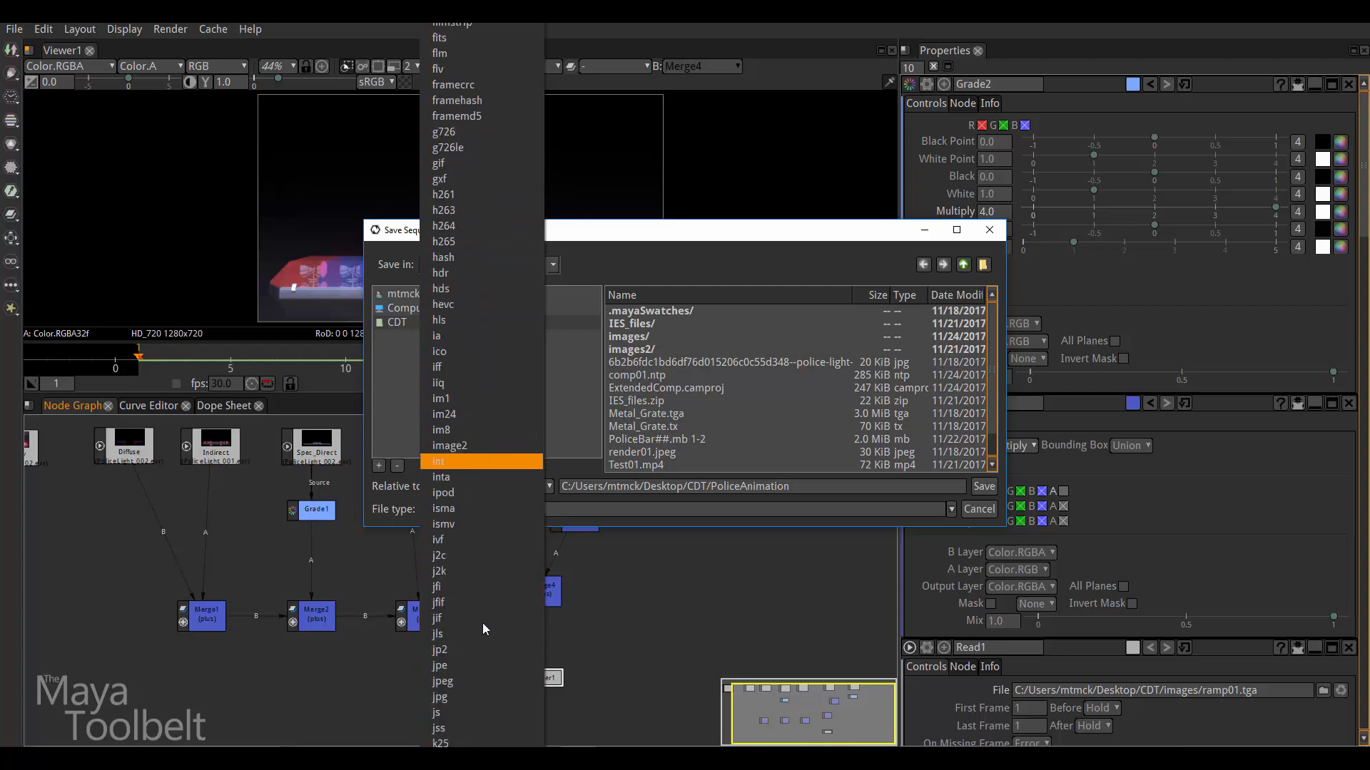
scroll(481, 623, "down", 1)
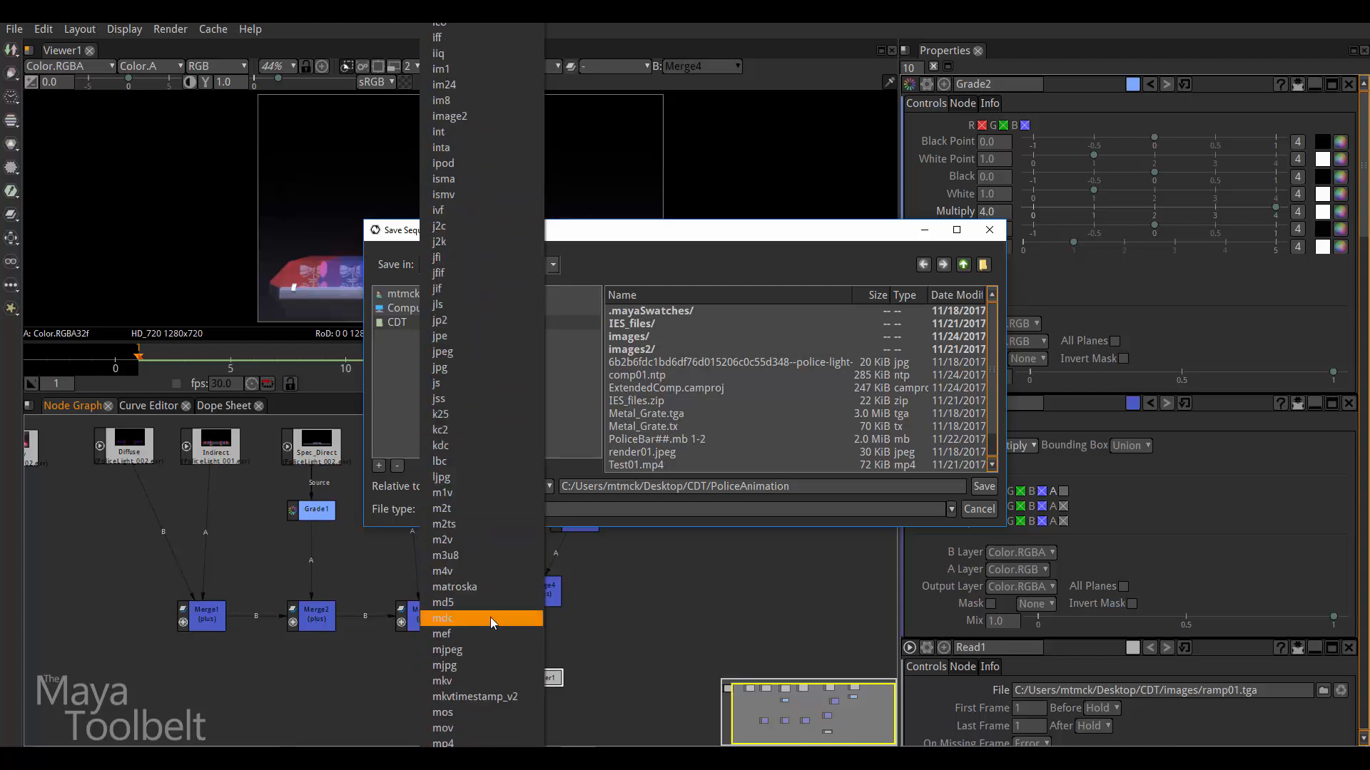
scroll(480, 568, "down", 1)
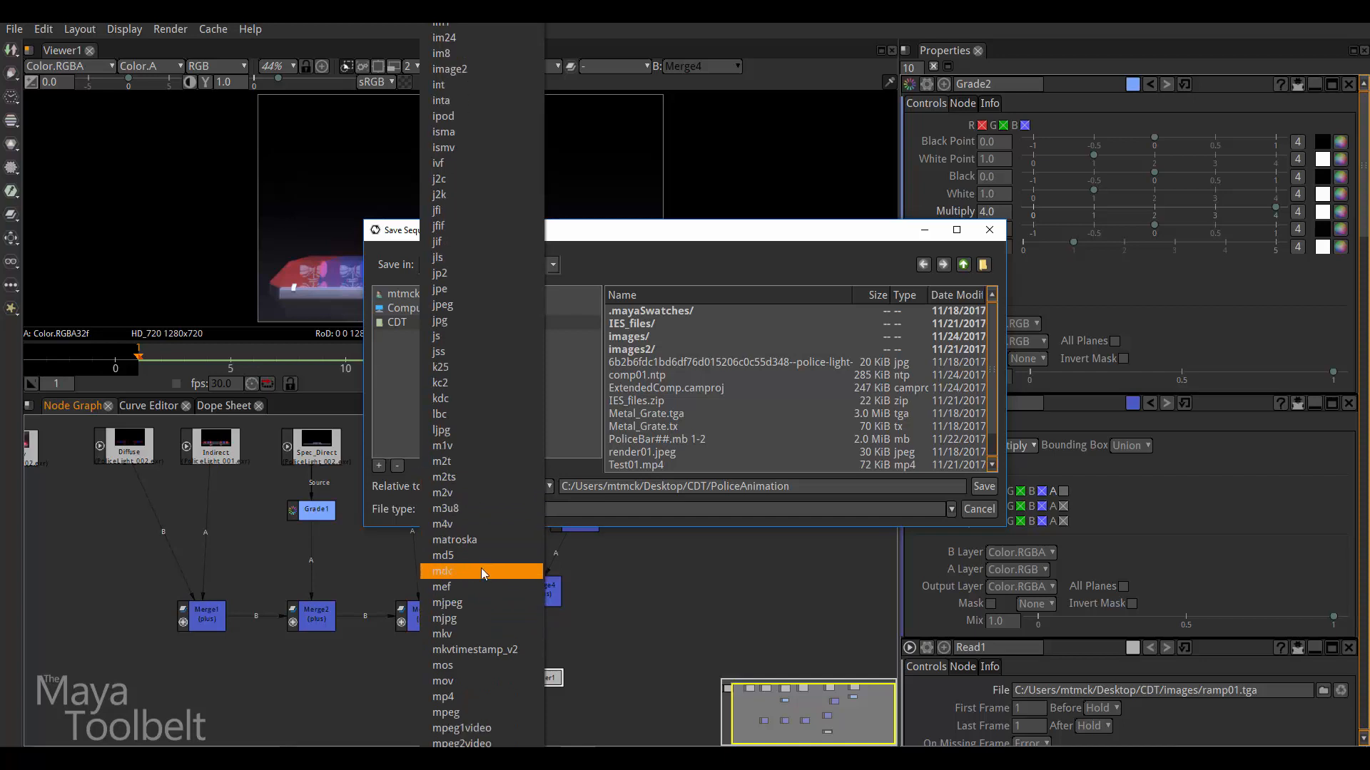
scroll(482, 628, "down", 1)
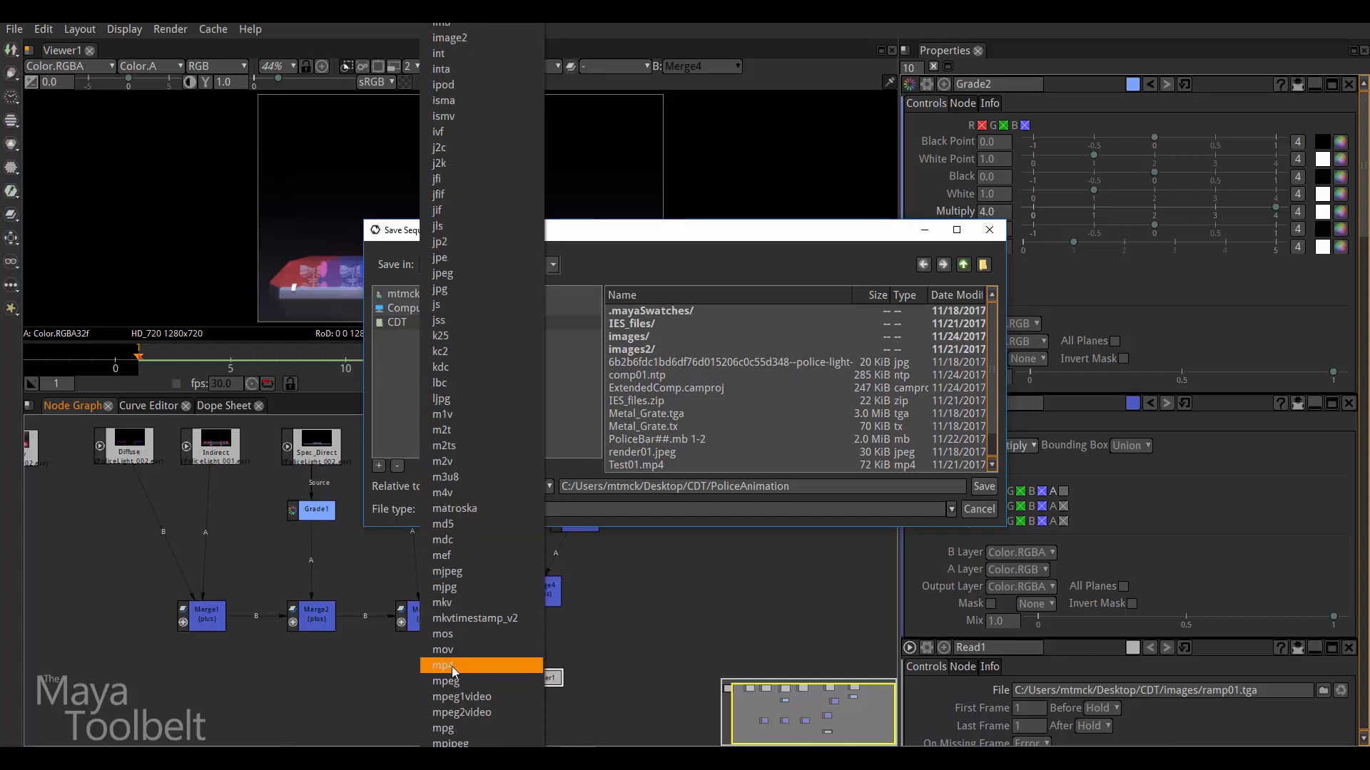
left_click(458, 663)
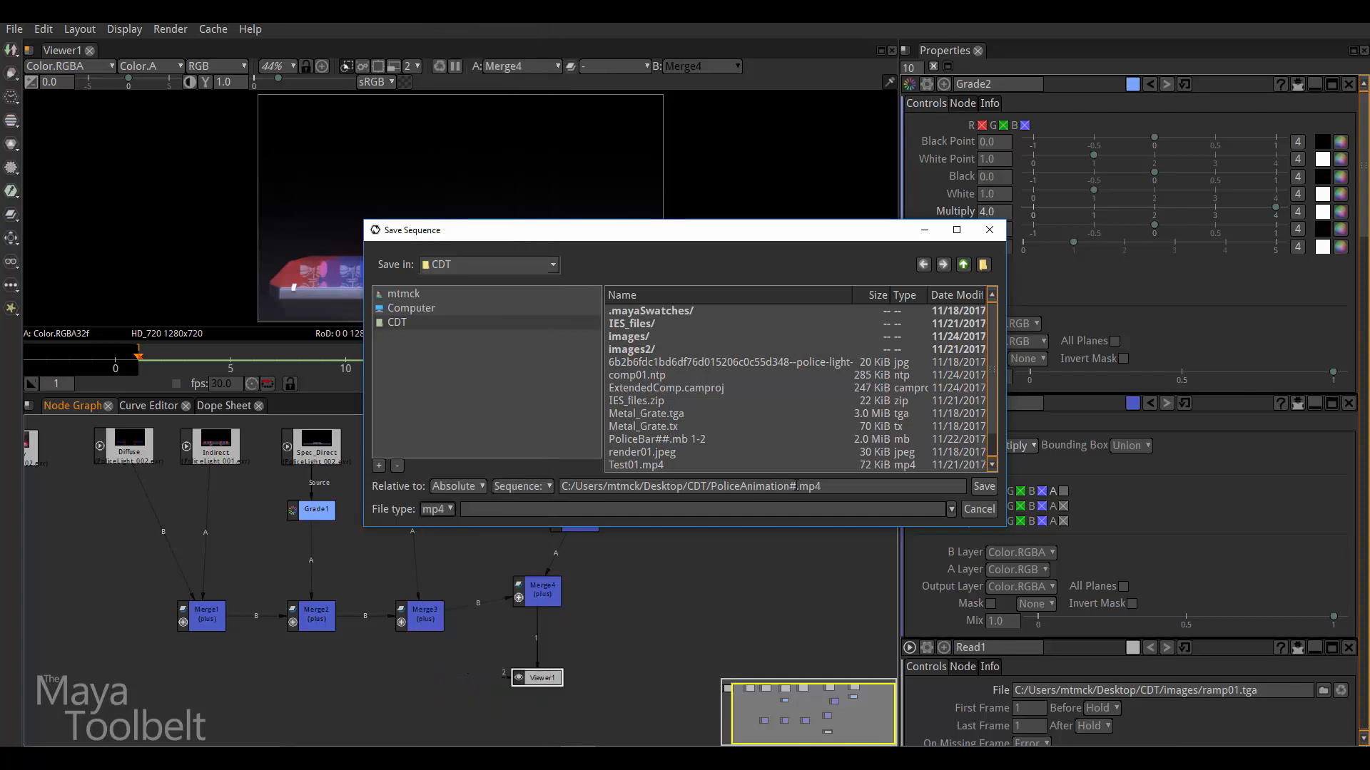
left_click(797, 487)
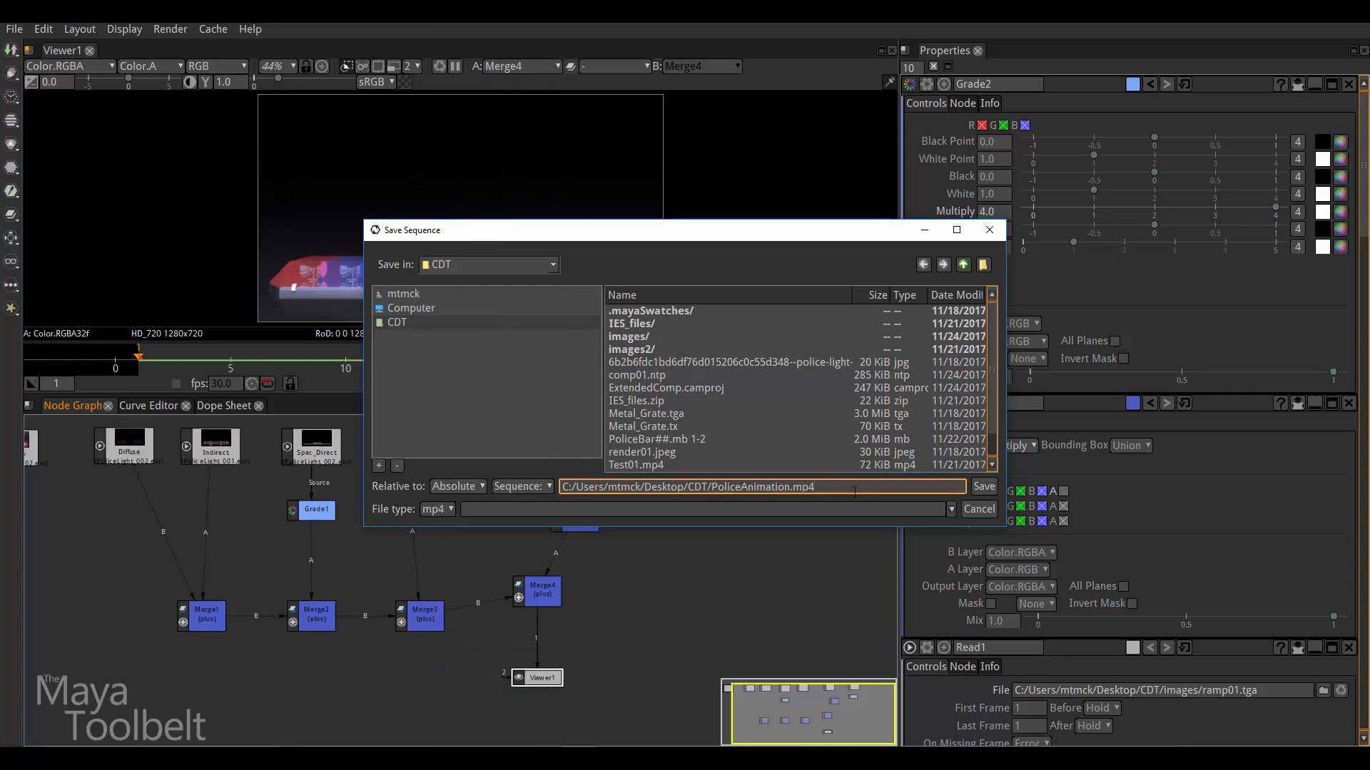
left_click(983, 486)
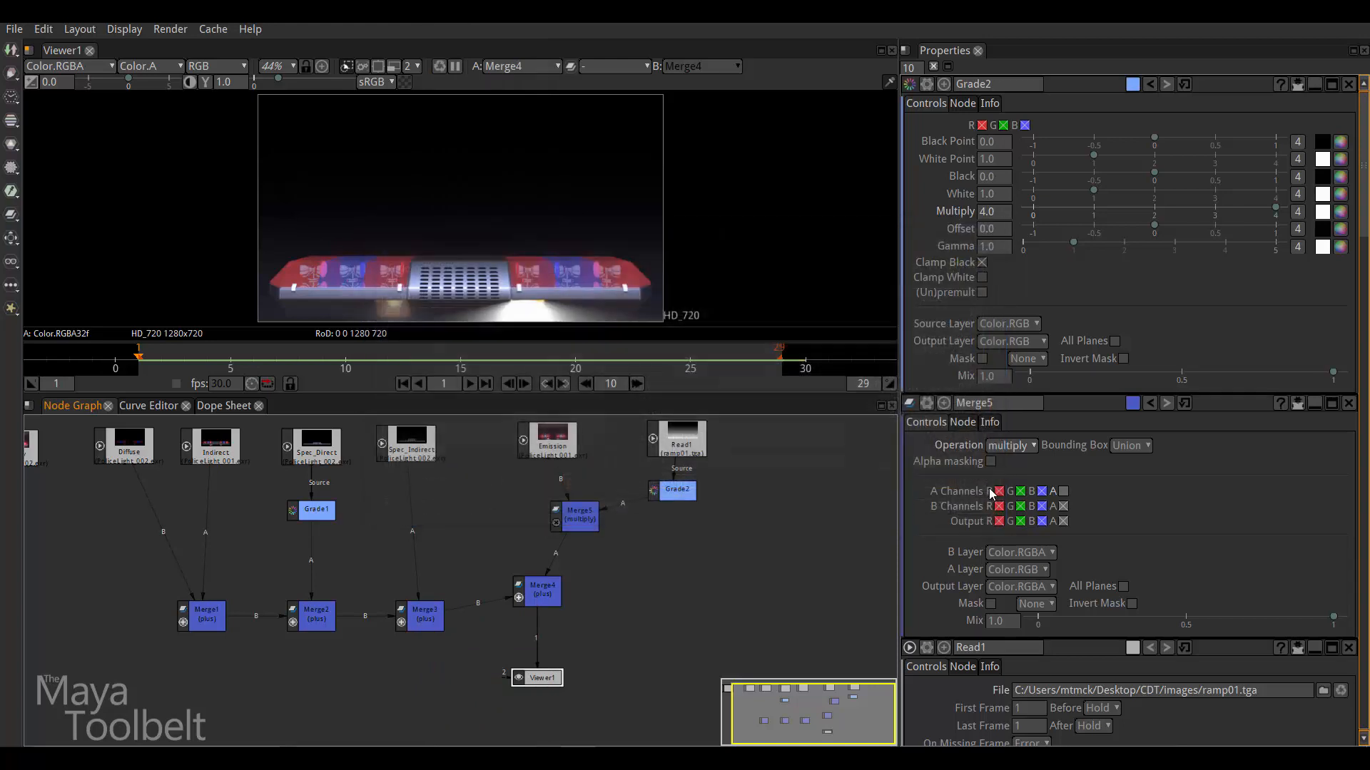
Step: Place the Write1 node to the right of Merge4 and connect its Source input to Merge4
left_click_drag(492, 606, 747, 602)
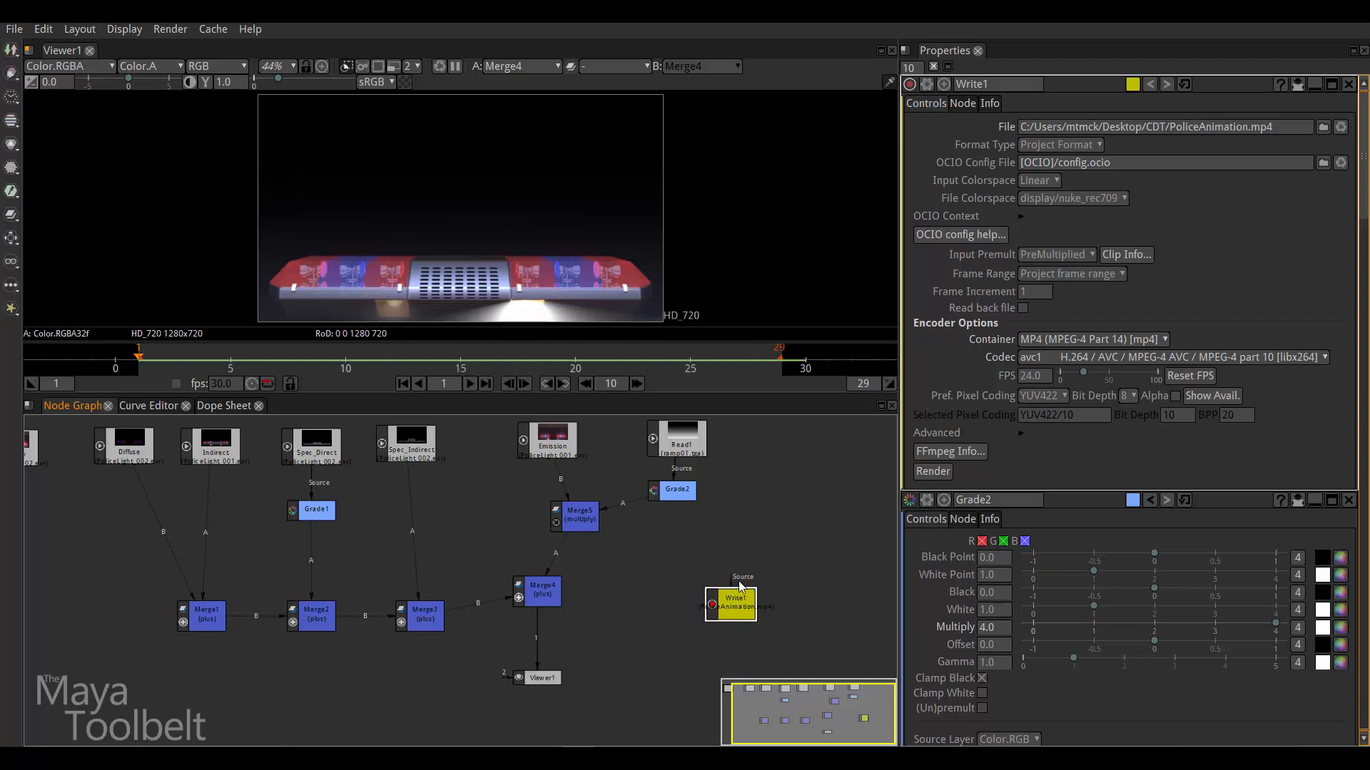
left_click_drag(760, 532, 759, 530)
left_click_drag(543, 678, 533, 684)
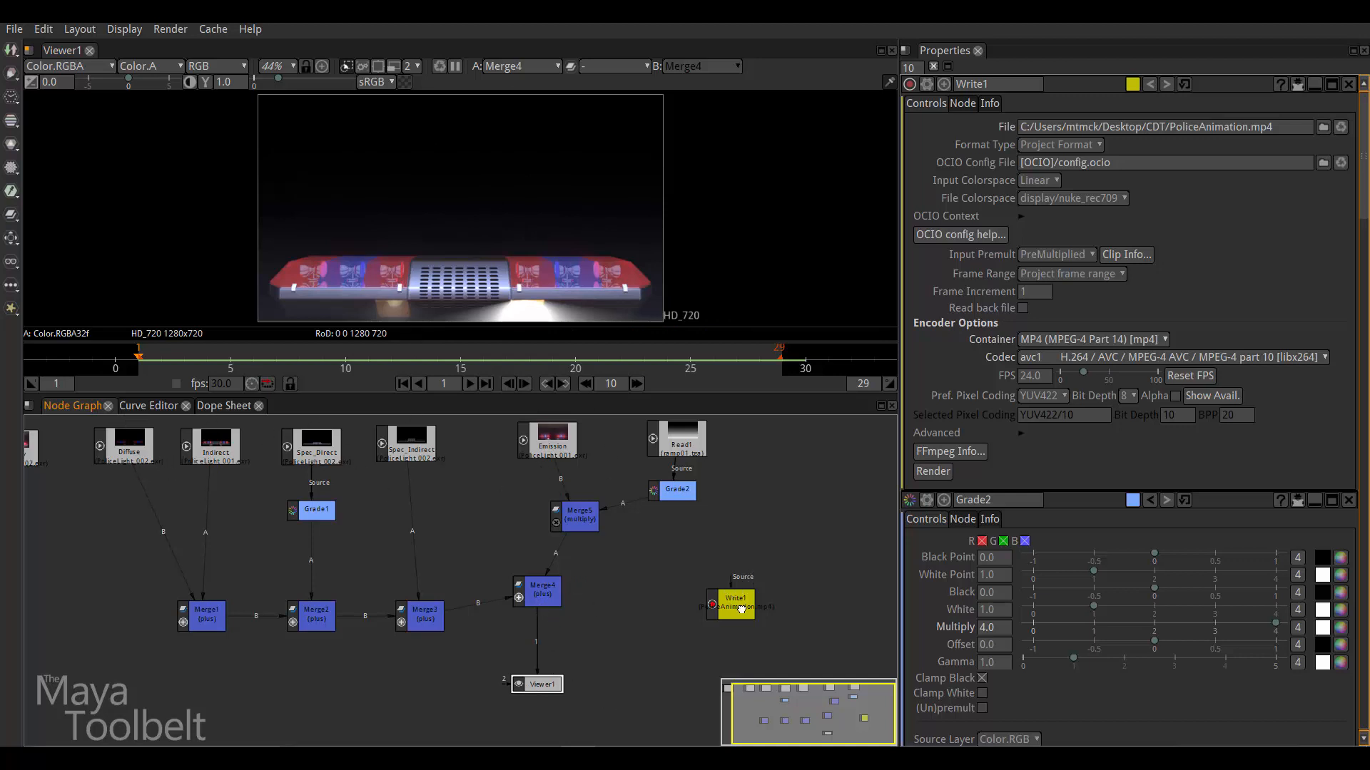
left_click_drag(741, 610, 551, 599)
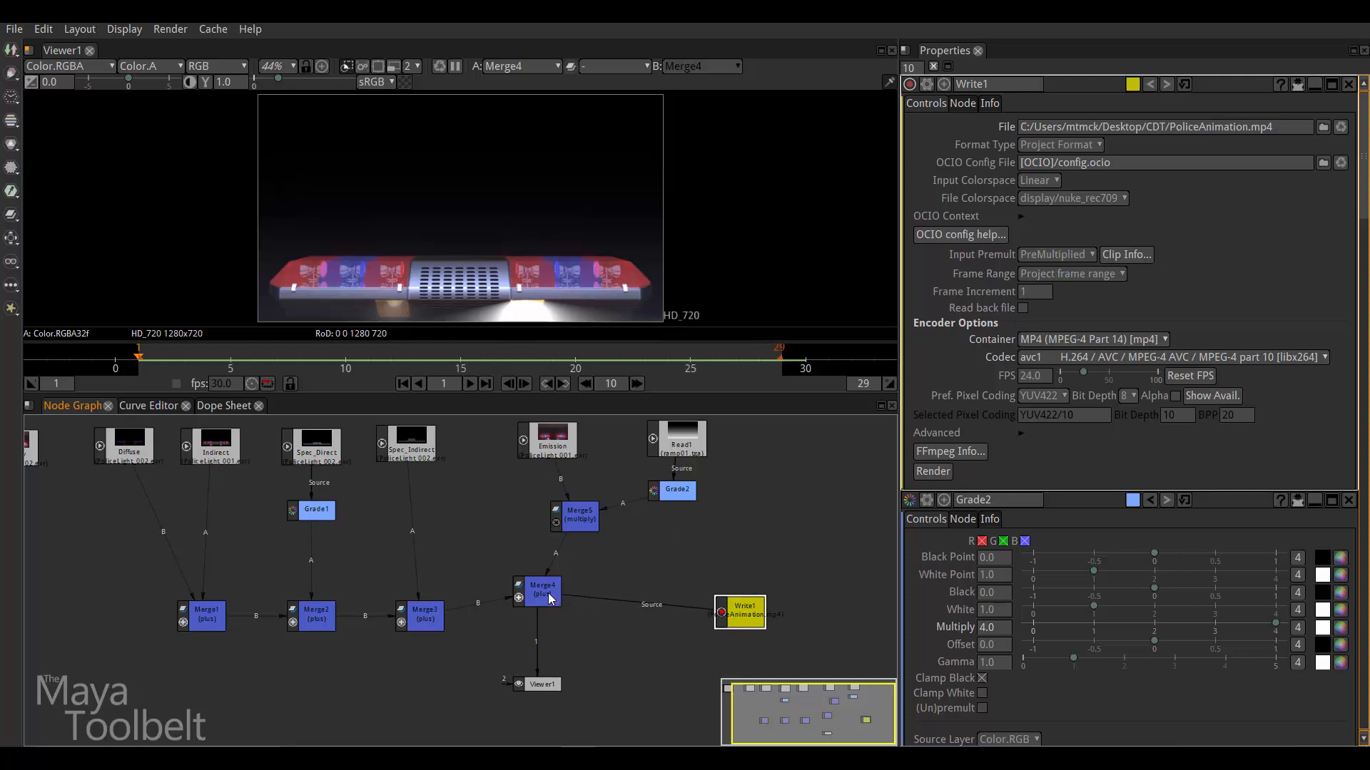
mouse_move(741, 621)
left_mouse_down()
mouse_move(740, 636)
mouse_move(740, 622)
left_mouse_up()
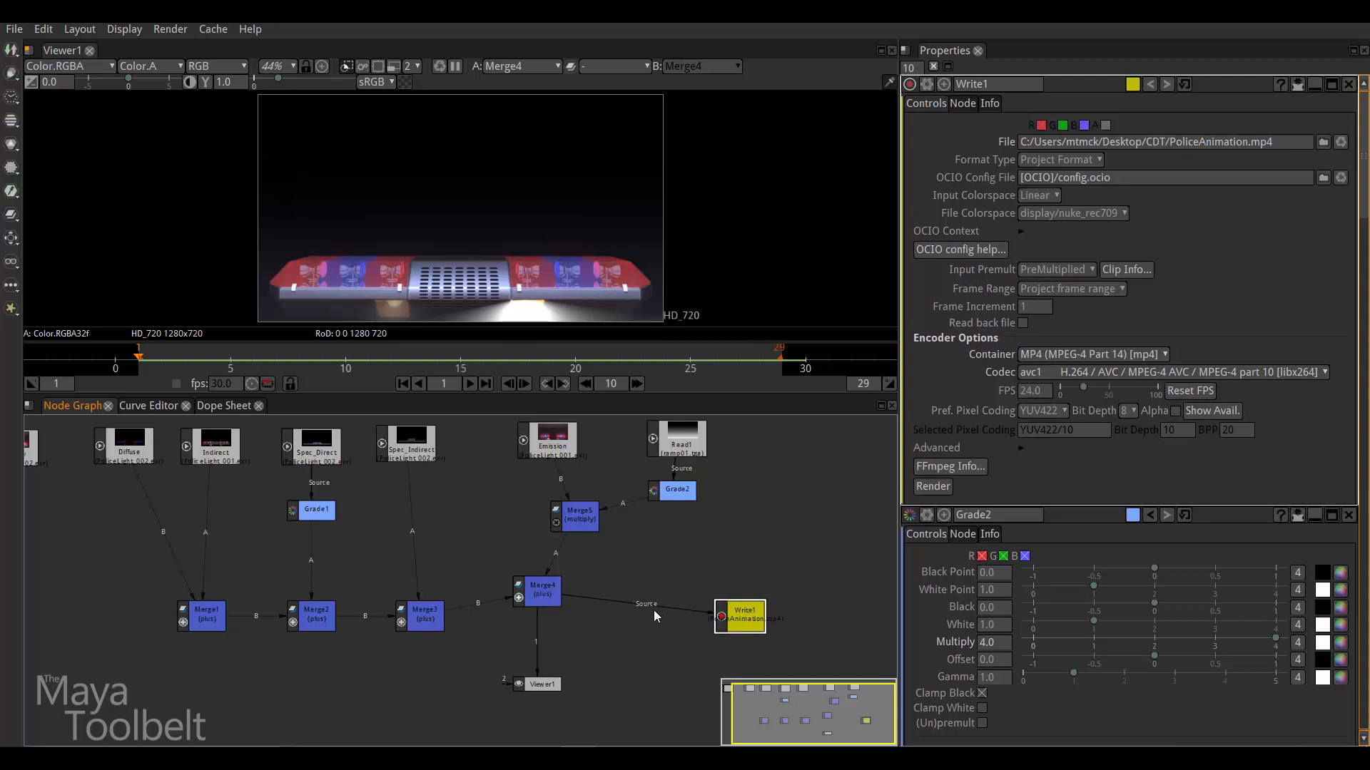
Step: Line up Merge4 and Write1 with the row of merge nodes in the node graph
left_click_drag(540, 592, 556, 598)
left_click(540, 684)
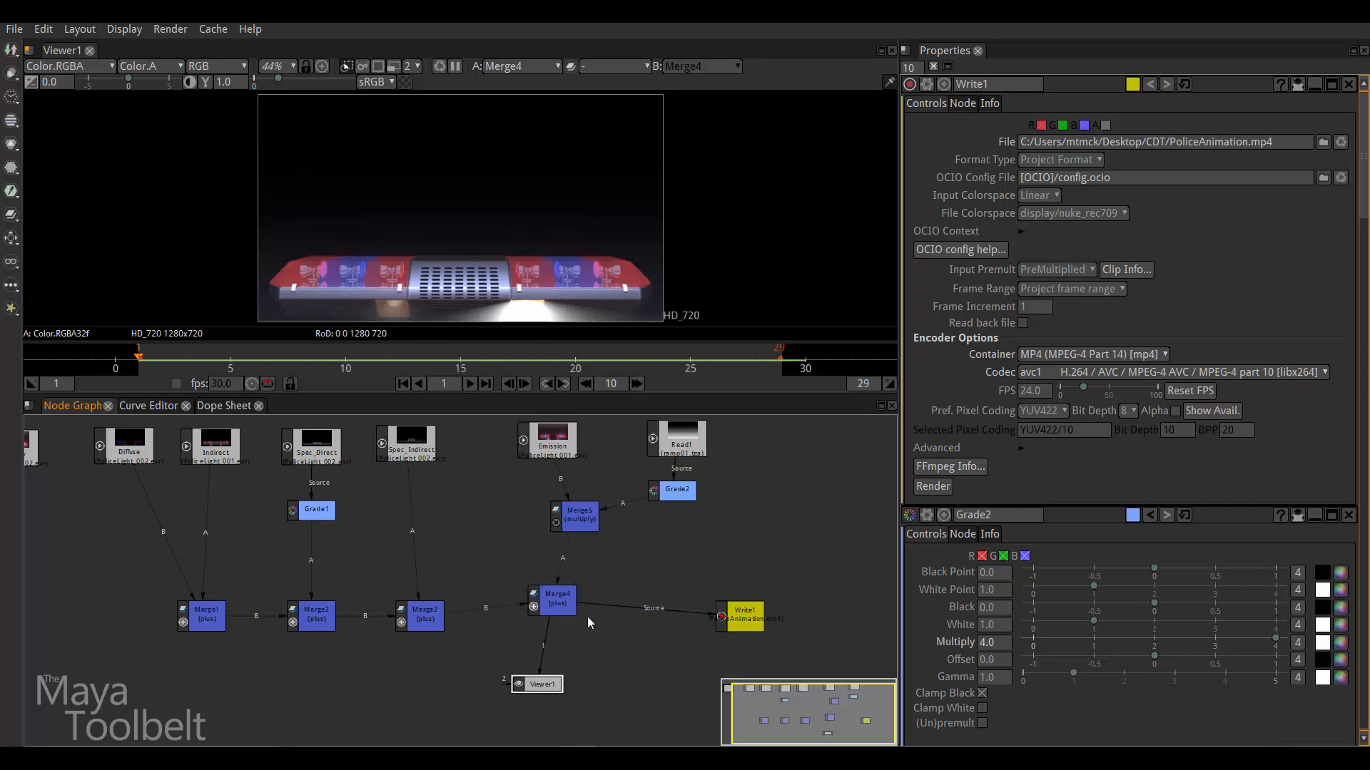
left_click_drag(544, 607, 541, 624)
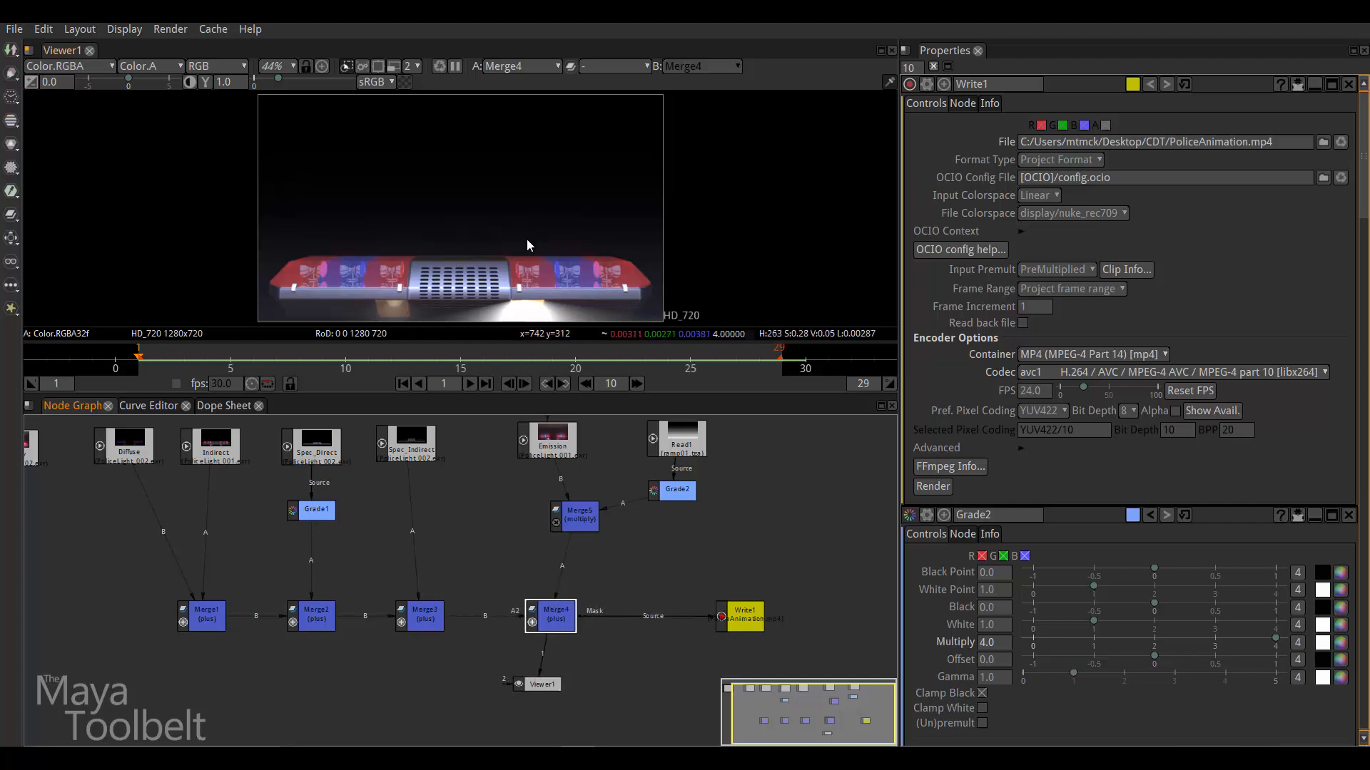
left_click_drag(759, 622, 752, 623)
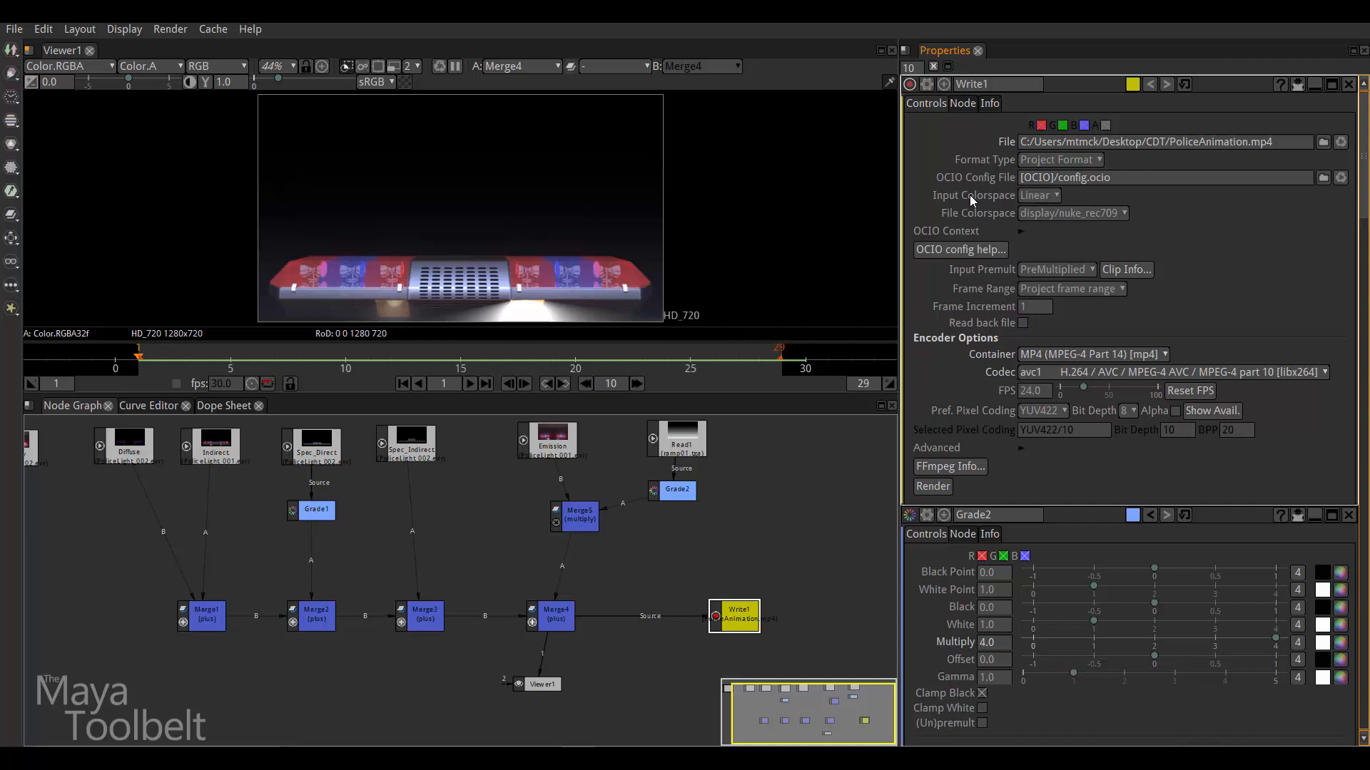
Step: Set Write1's input colorspace to sRGB, its codec to MPEG-4 part 2 [mpeg4] and its FPS to 30
left_click(1051, 199)
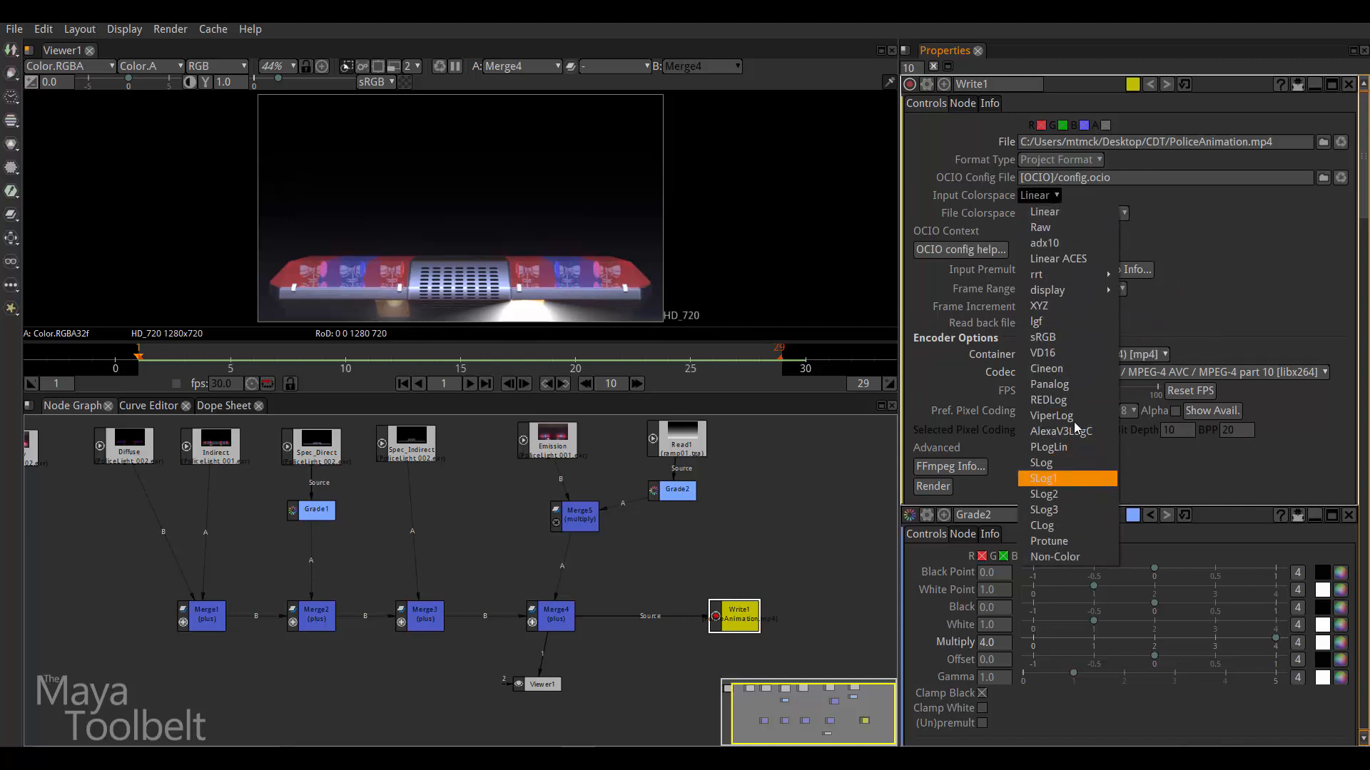
left_click(1067, 339)
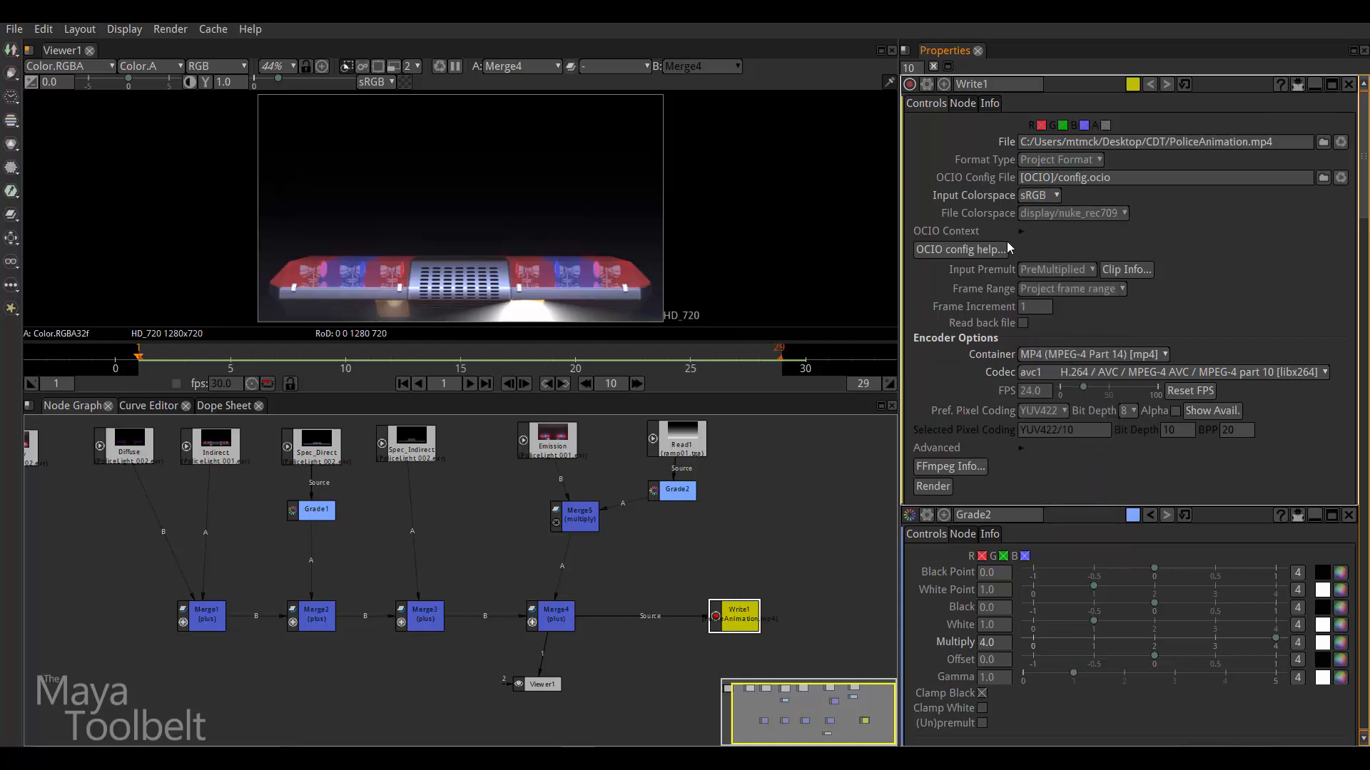
left_click(1046, 372)
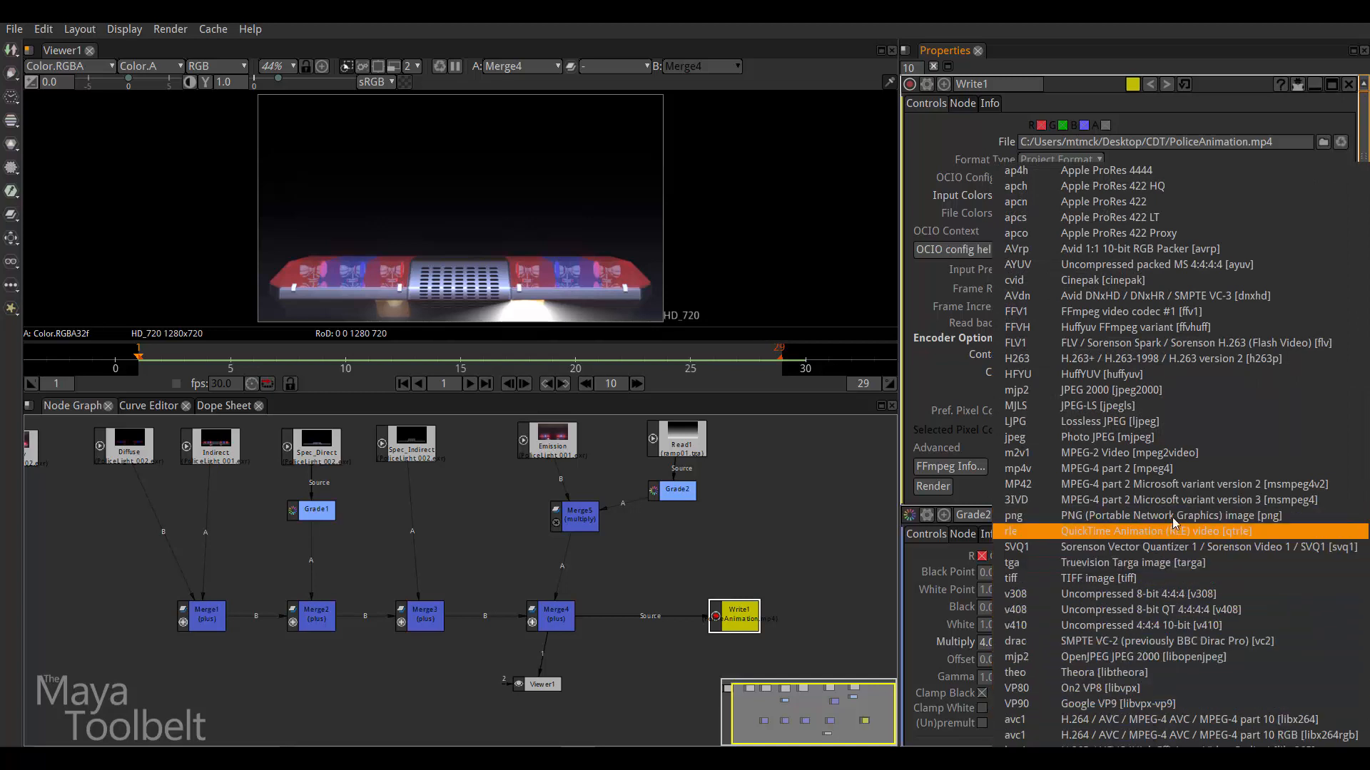
left_click(1106, 468)
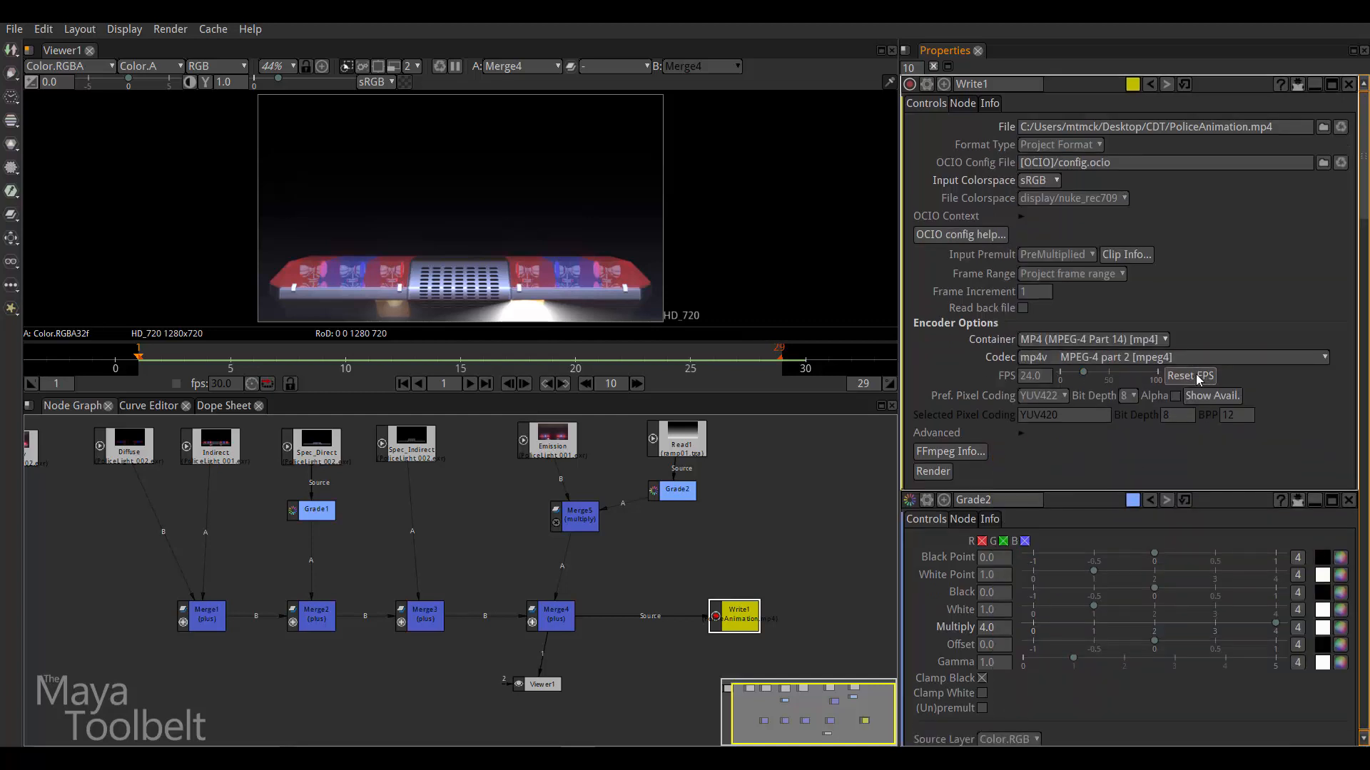
left_click(1045, 381)
Step: Review Write1's advanced encoder options, FFmpeg versions and bit depth choices, and render the animation
left_click(1019, 433)
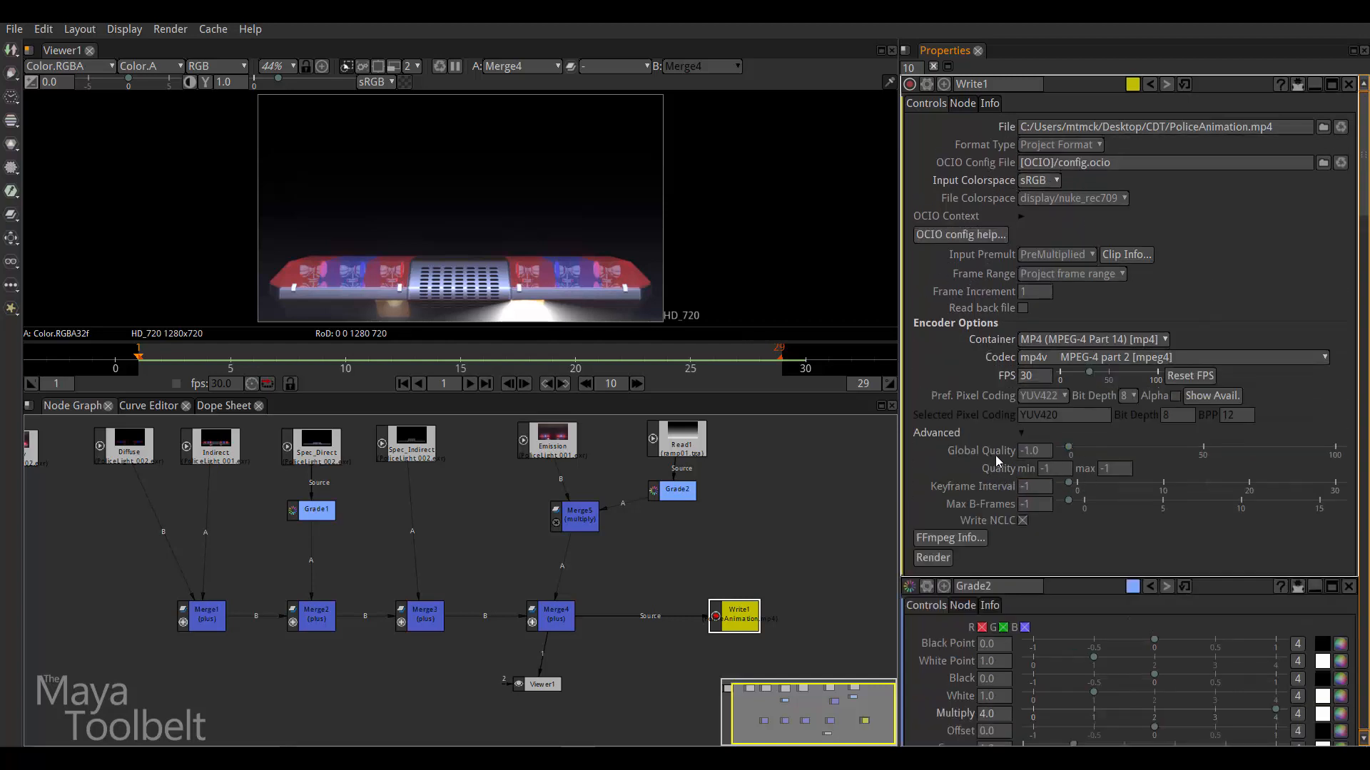
left_click(1036, 452)
left_click(971, 541)
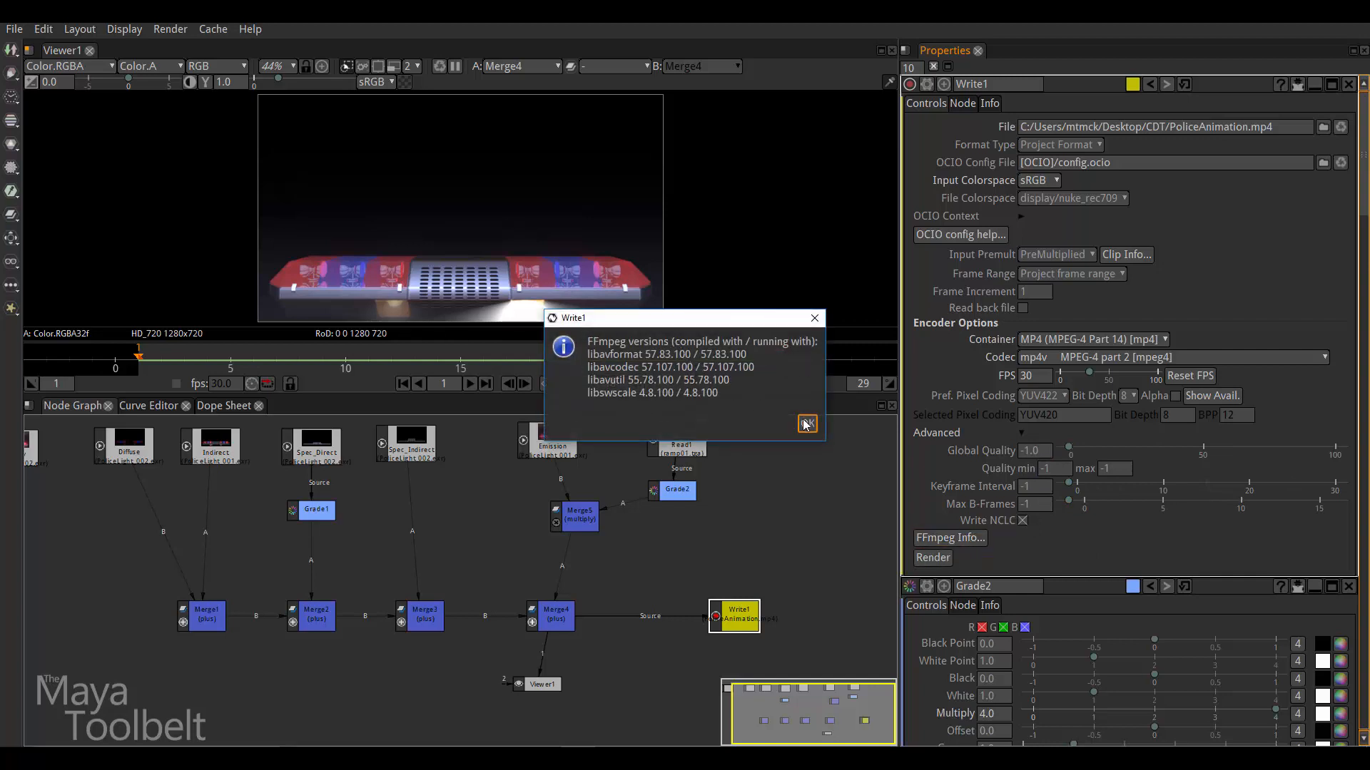
left_click(806, 424)
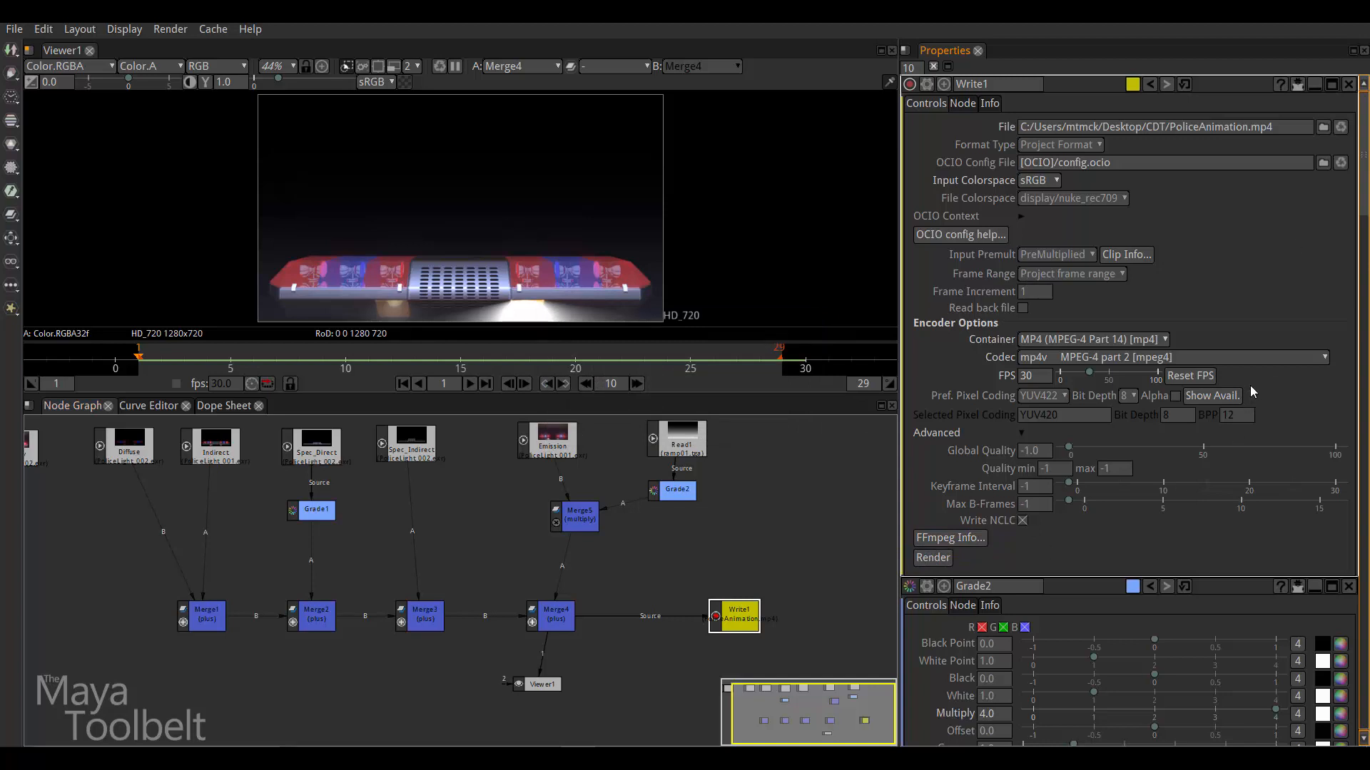
left_click(1130, 401)
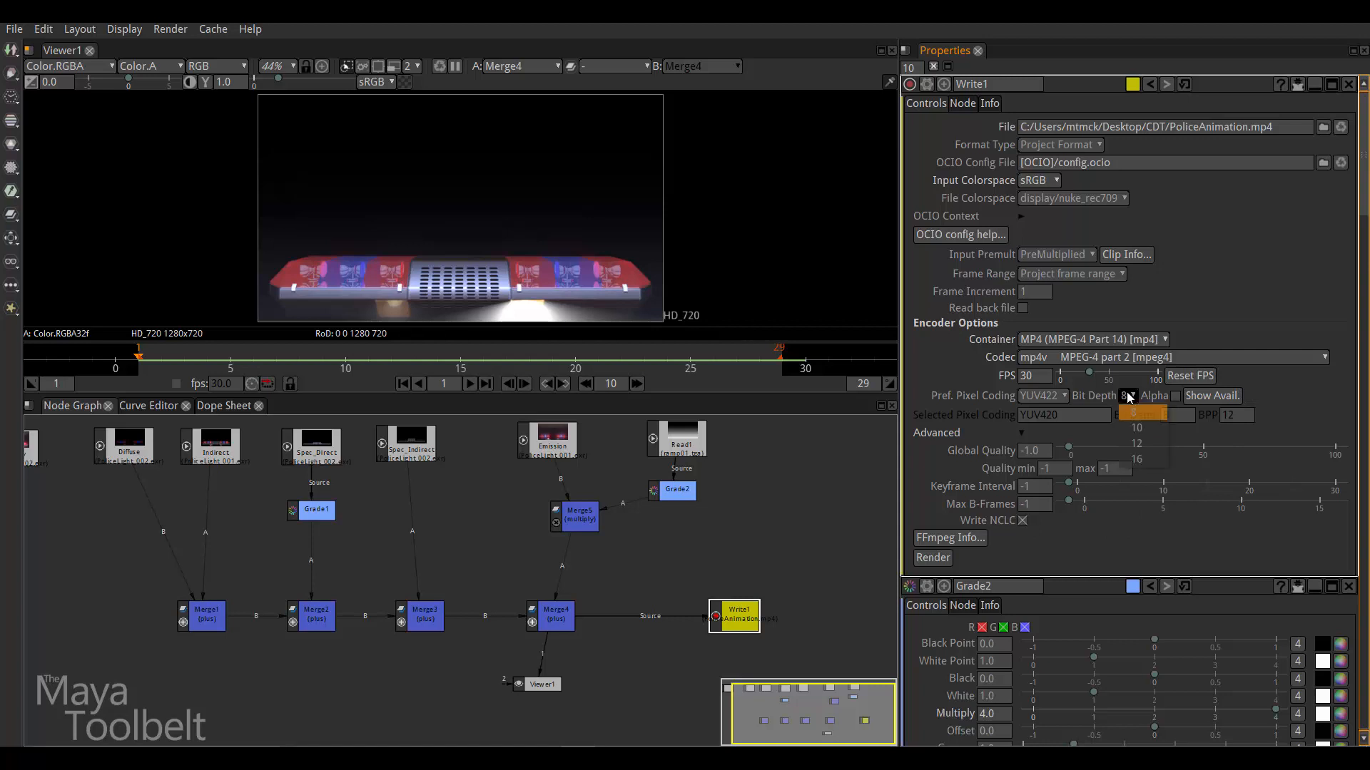
left_click(1042, 556)
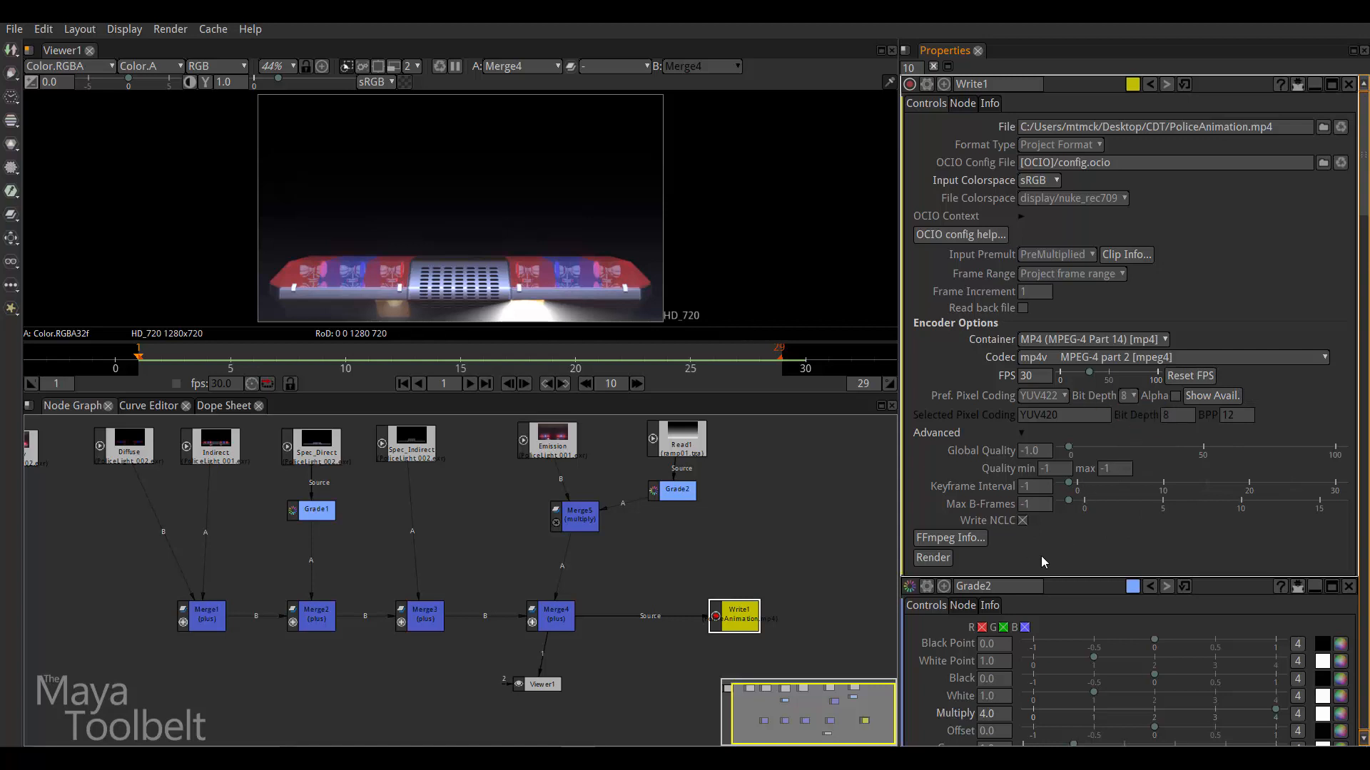
left_click(933, 559)
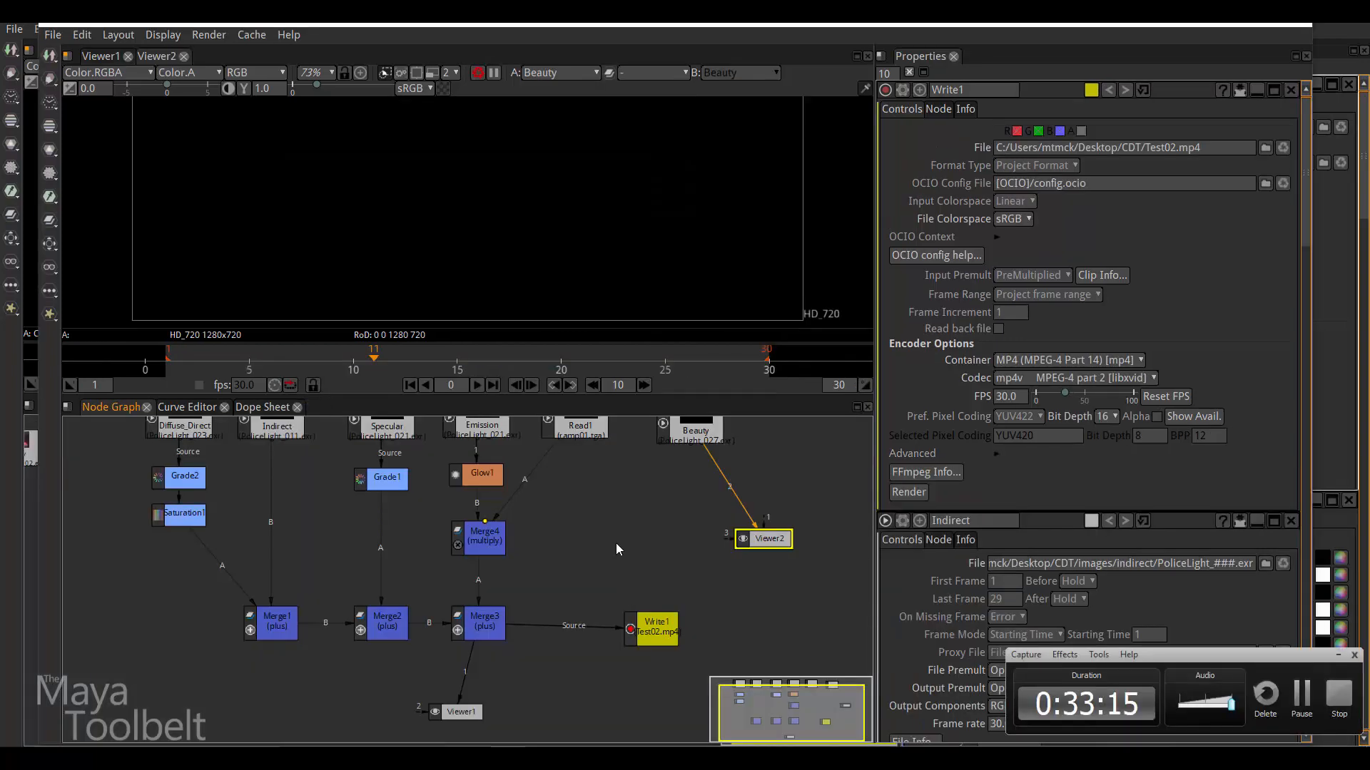
Step: Examine the node graph of the other composite project, following Diffuse_Direct through Grade2 and Saturation1 to the merge nodes
scroll(623, 533, "down", 2)
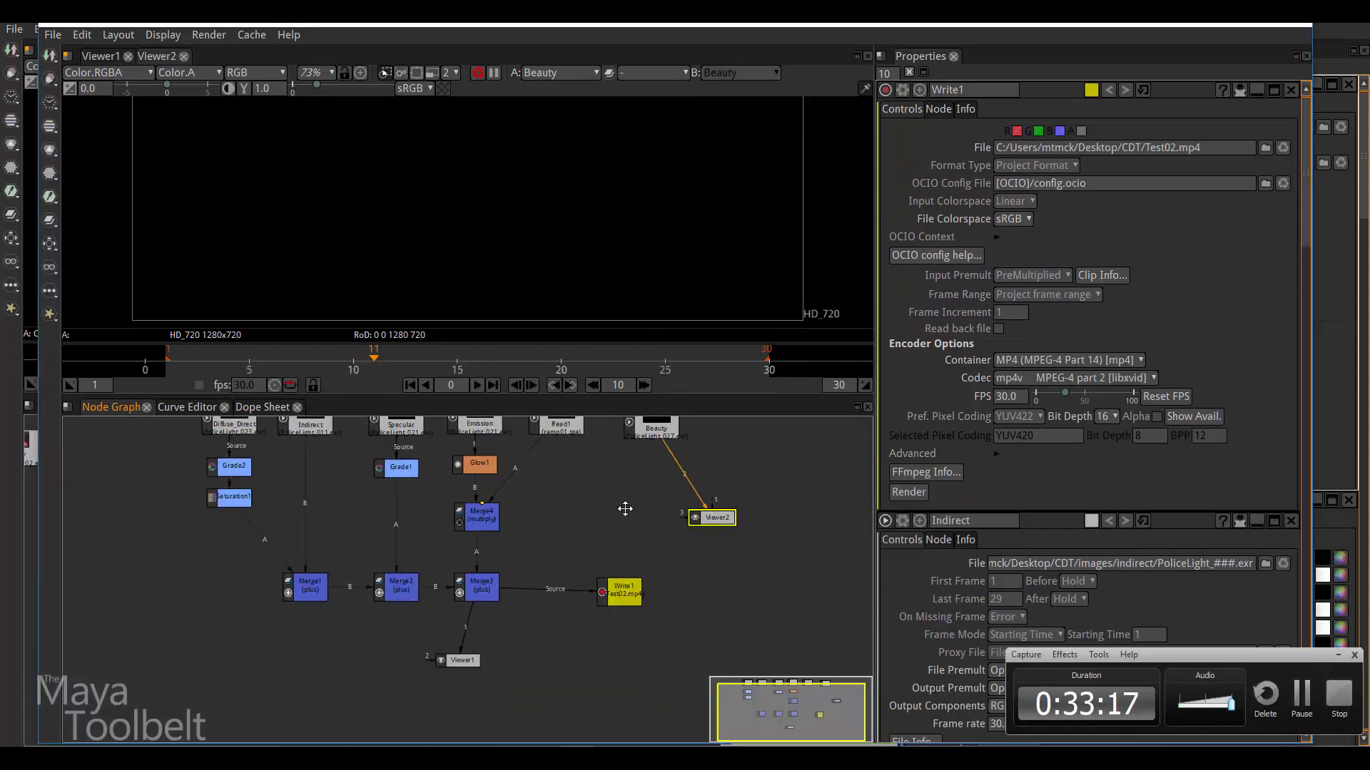
scroll(625, 508, "up", 5)
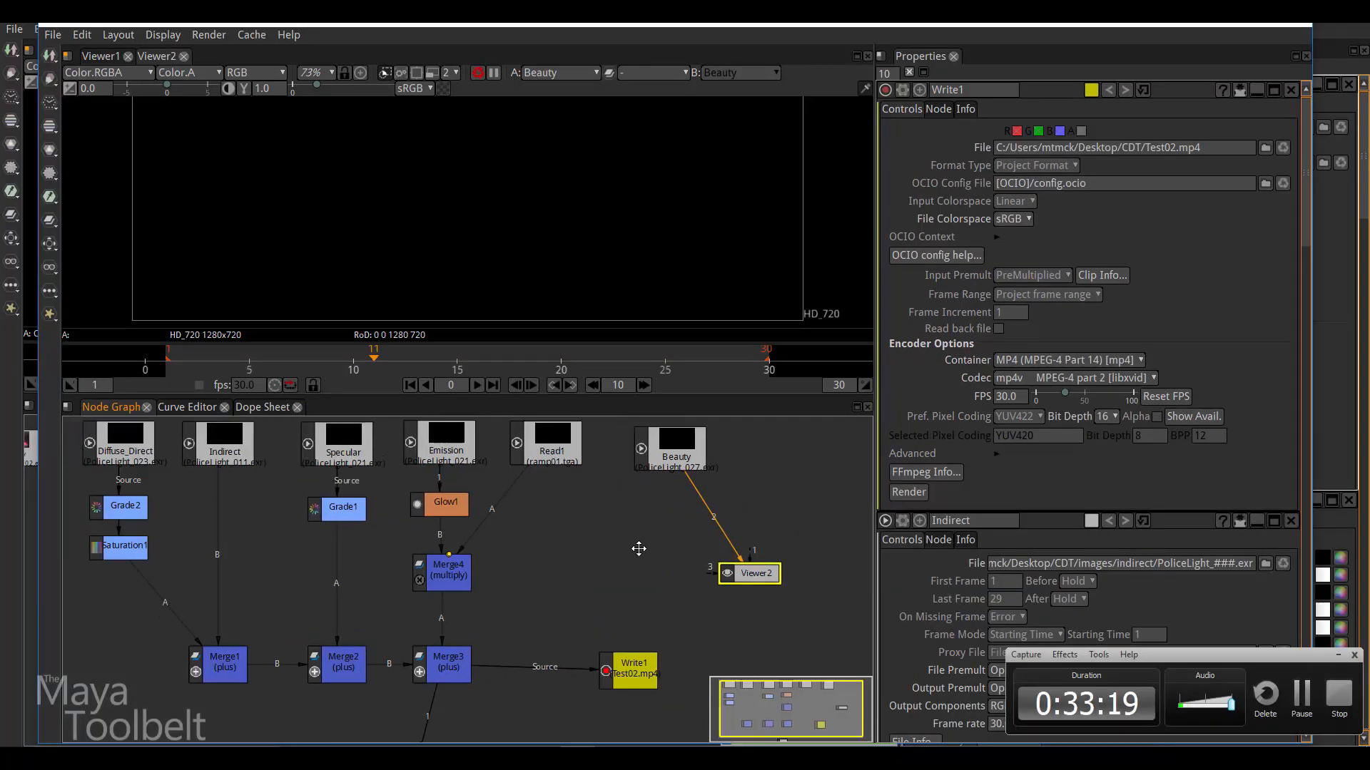
middle_click_drag(638, 548, 588, 582)
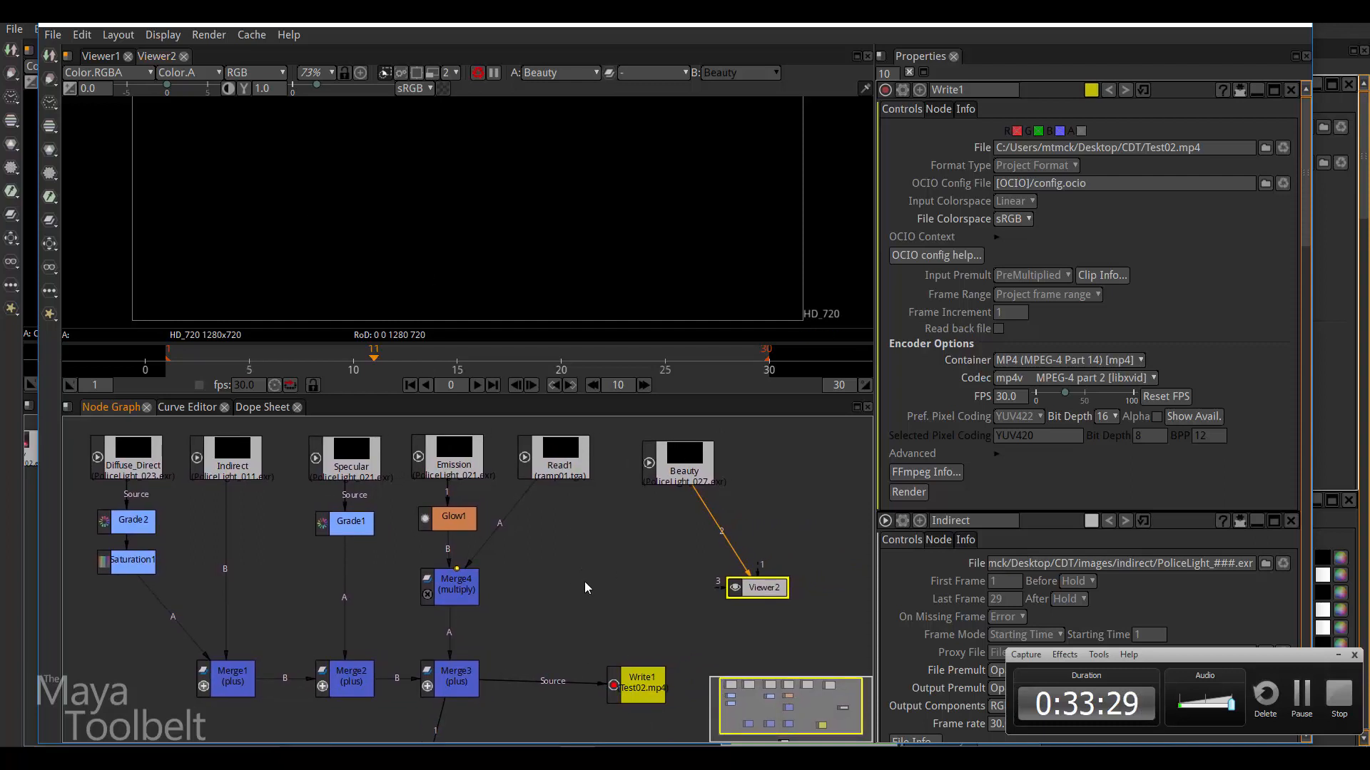
mouse_move(584, 580)
middle_mouse_down()
mouse_move(590, 552)
mouse_move(621, 557)
mouse_move(588, 595)
middle_mouse_up()
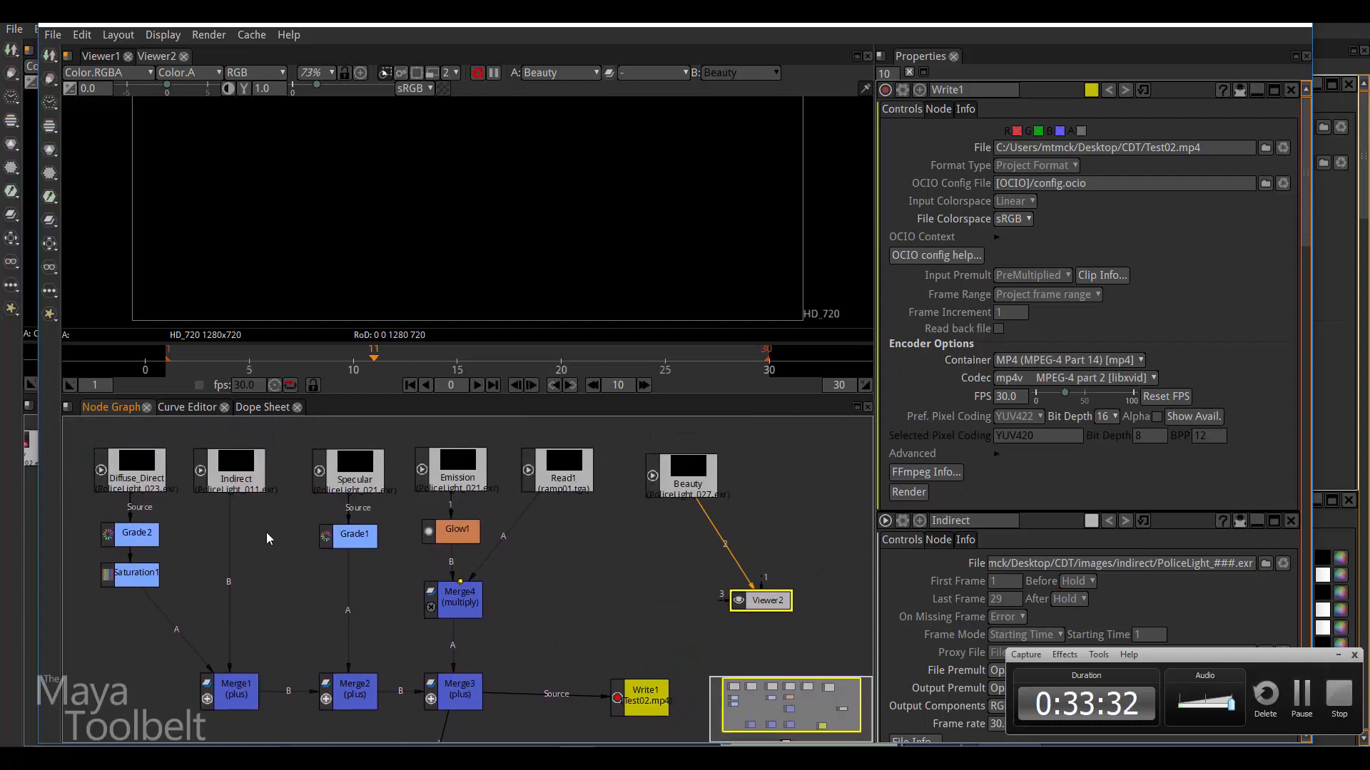
left_click(141, 469)
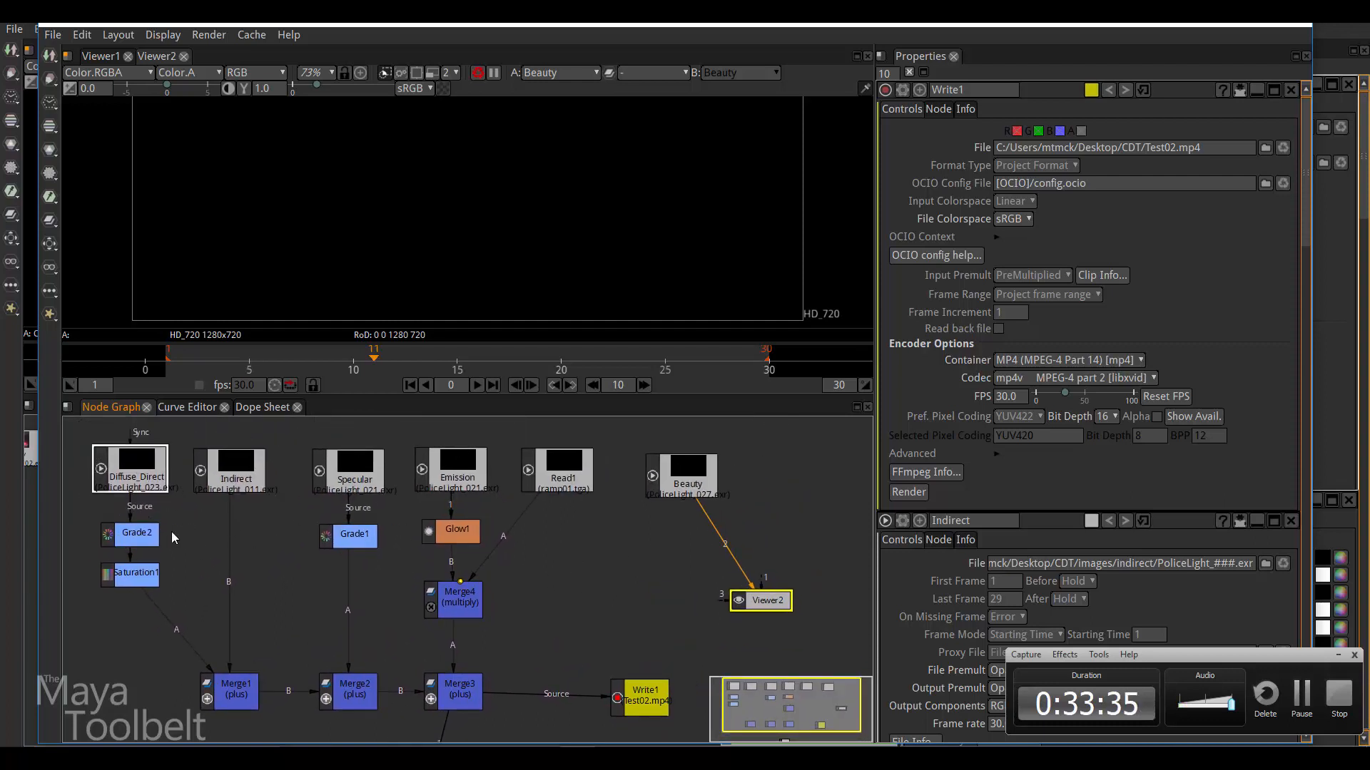
left_click_drag(144, 534, 145, 569)
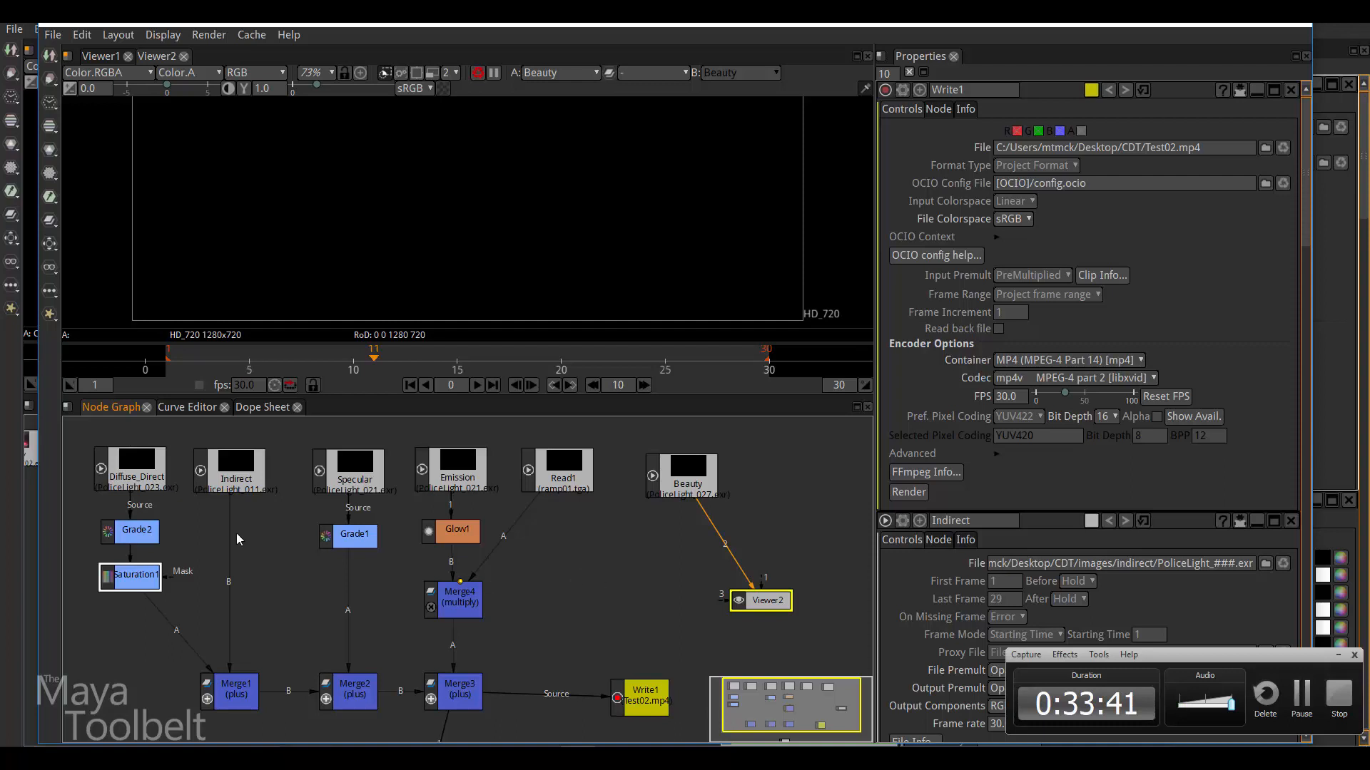
middle_click_drag(603, 615, 578, 535)
Step: Set Write1's output file to PoliceAnimation.mp4 in the CDT folder, replacing the existing file, and render the animation
left_click(621, 610)
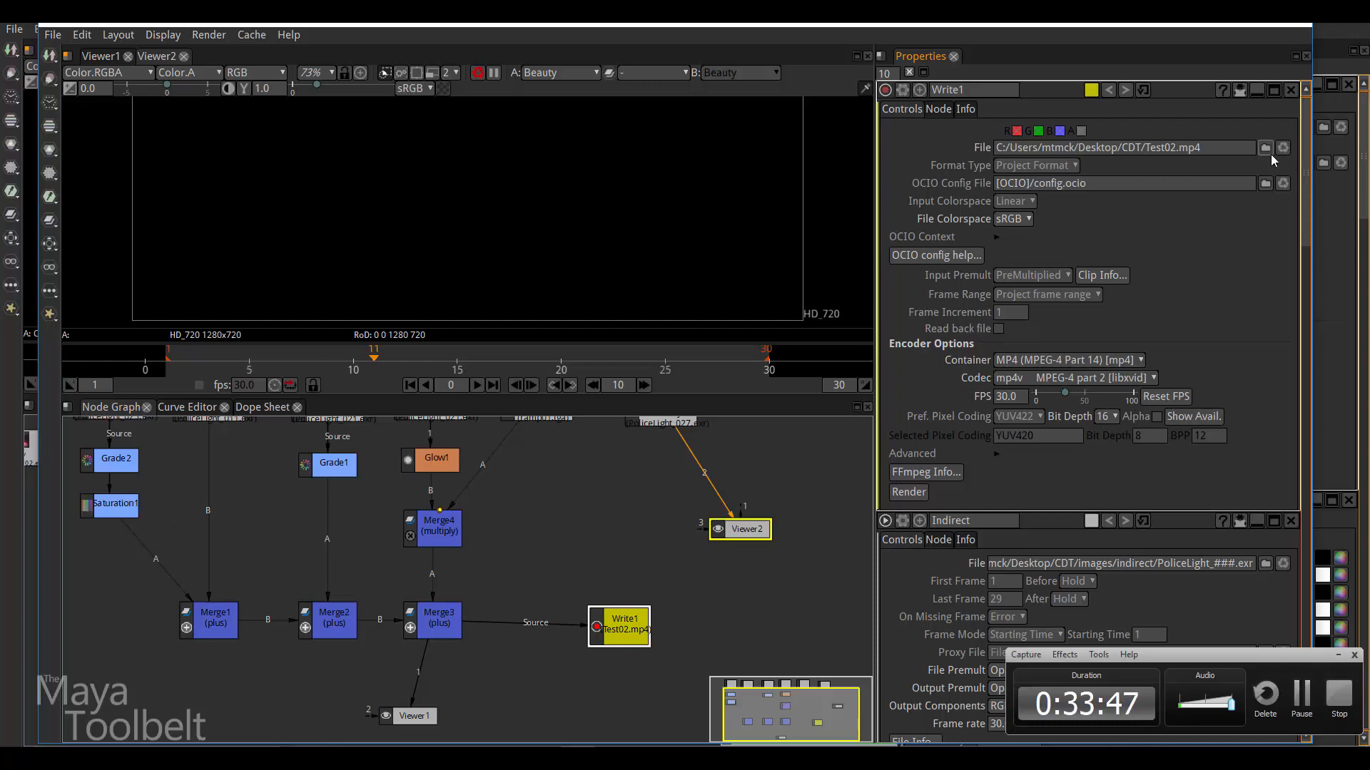
left_click(1267, 148)
left_click(640, 454)
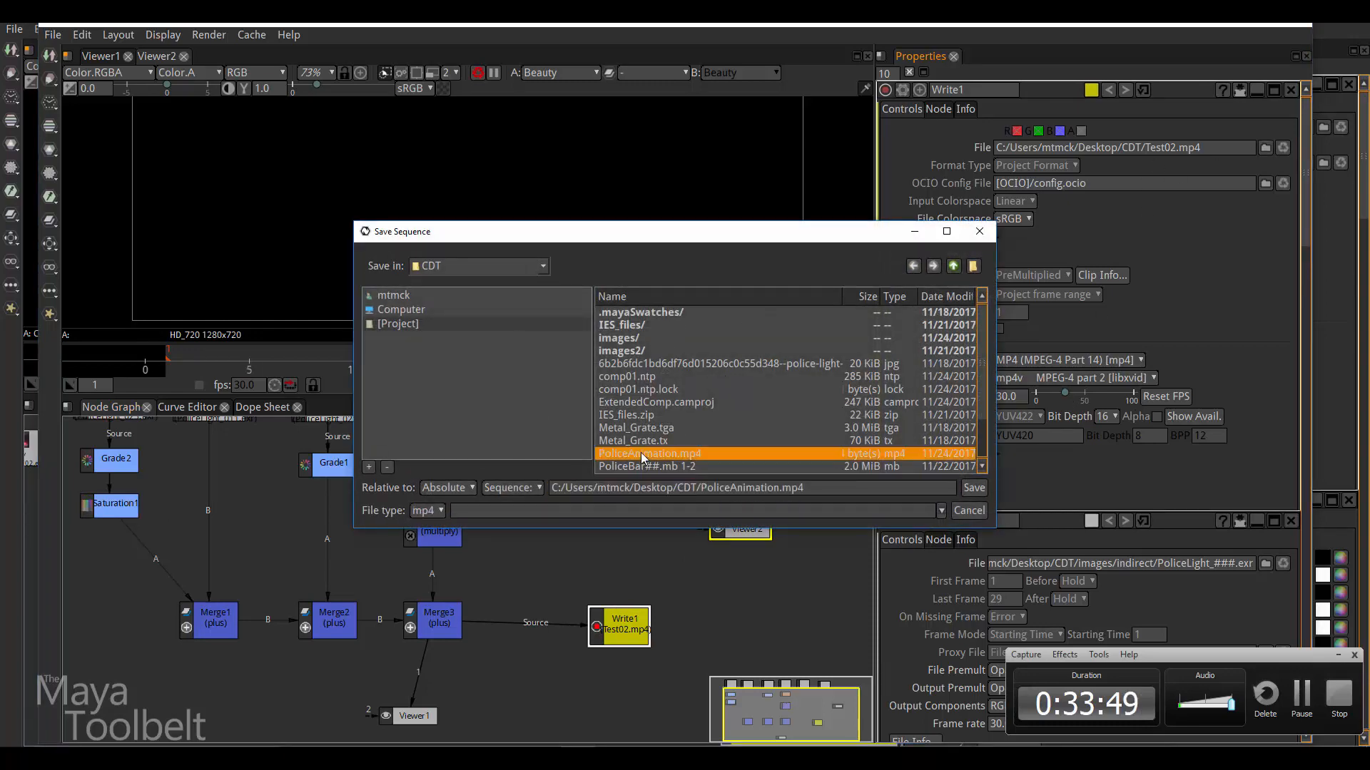
left_click(973, 488)
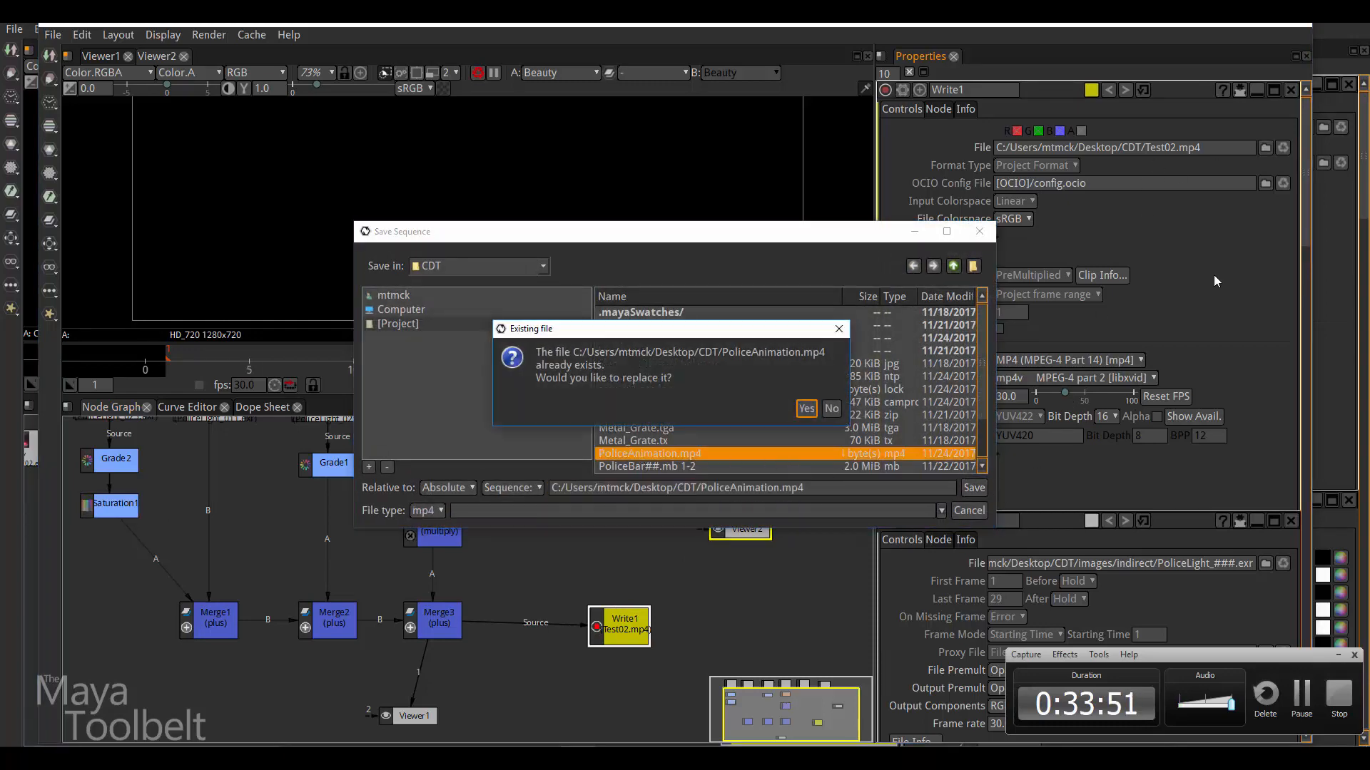
left_click(806, 409)
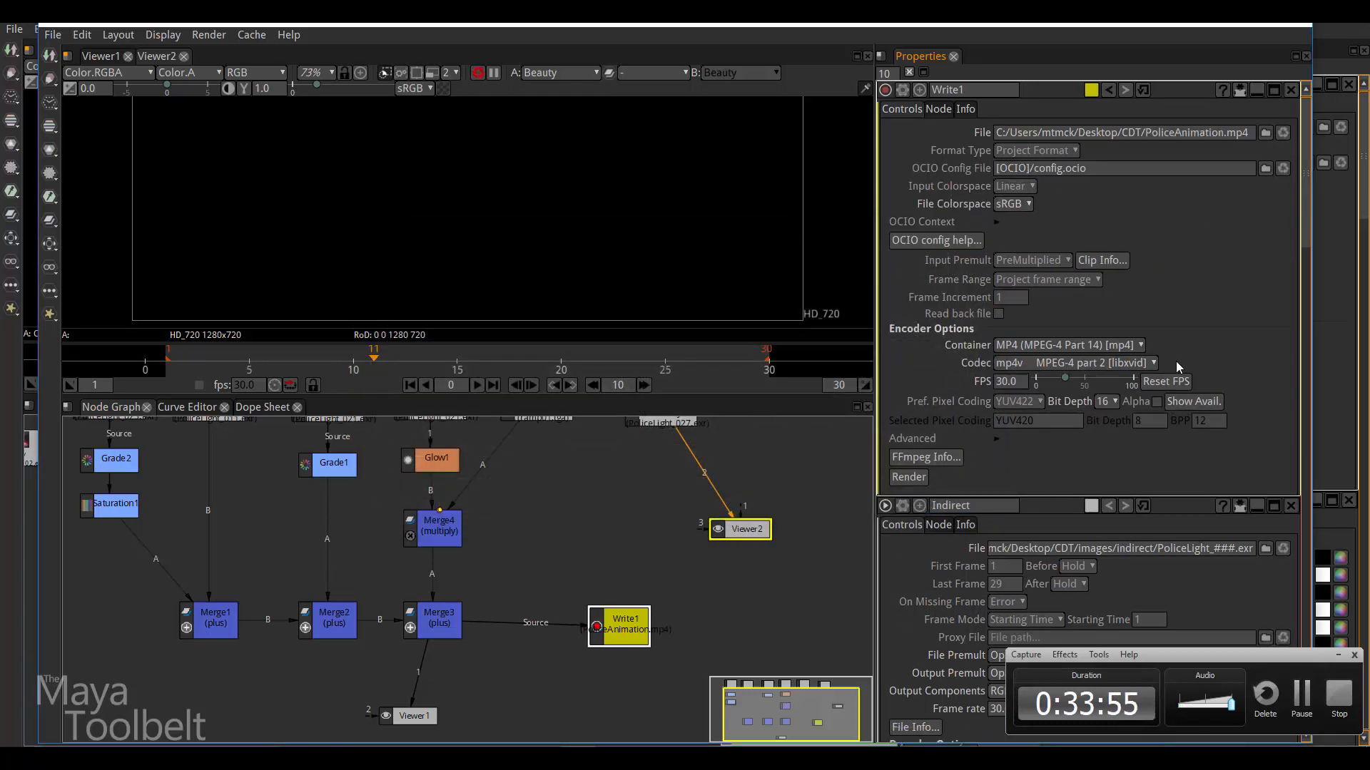
left_click(917, 482)
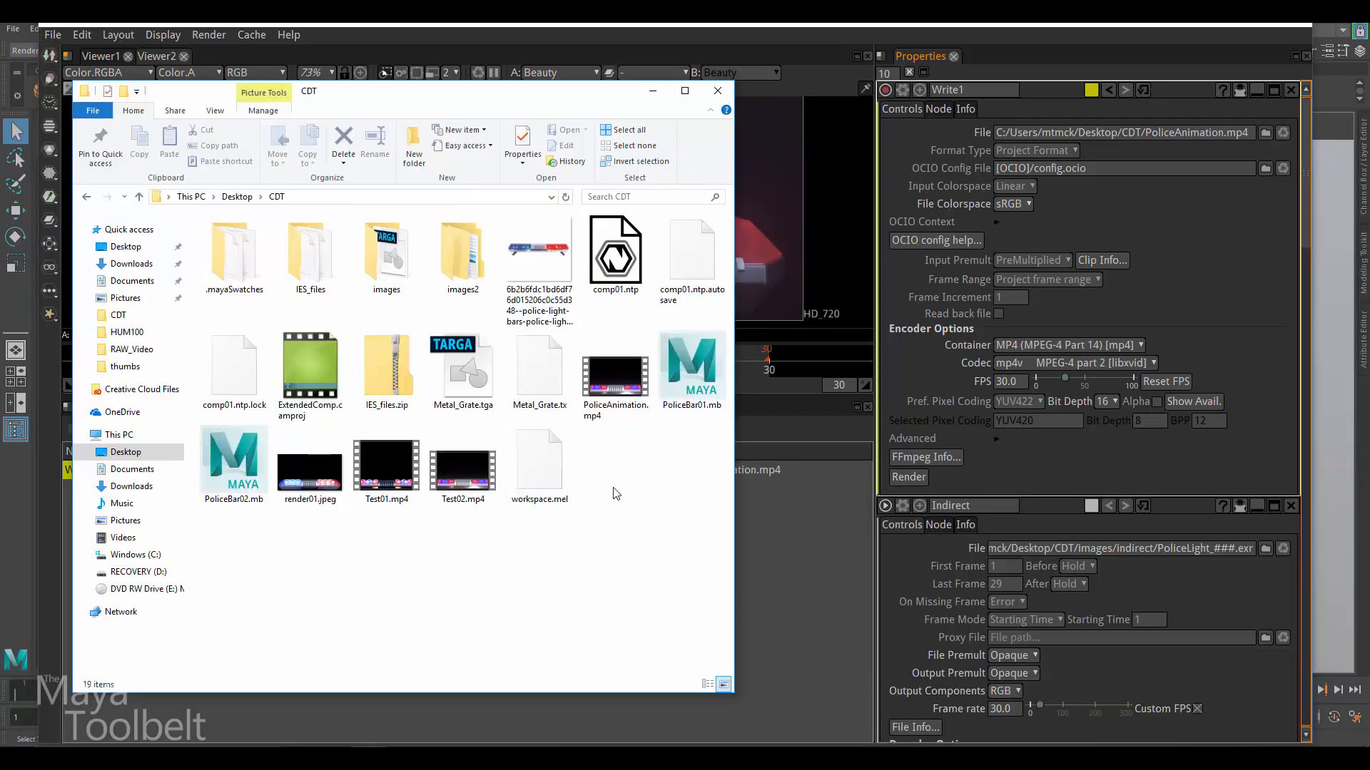
Step: Open the rendered PoliceAnimation.mp4 from the CDT folder in the video player and play it with Repeat turned on
double_click(615, 389)
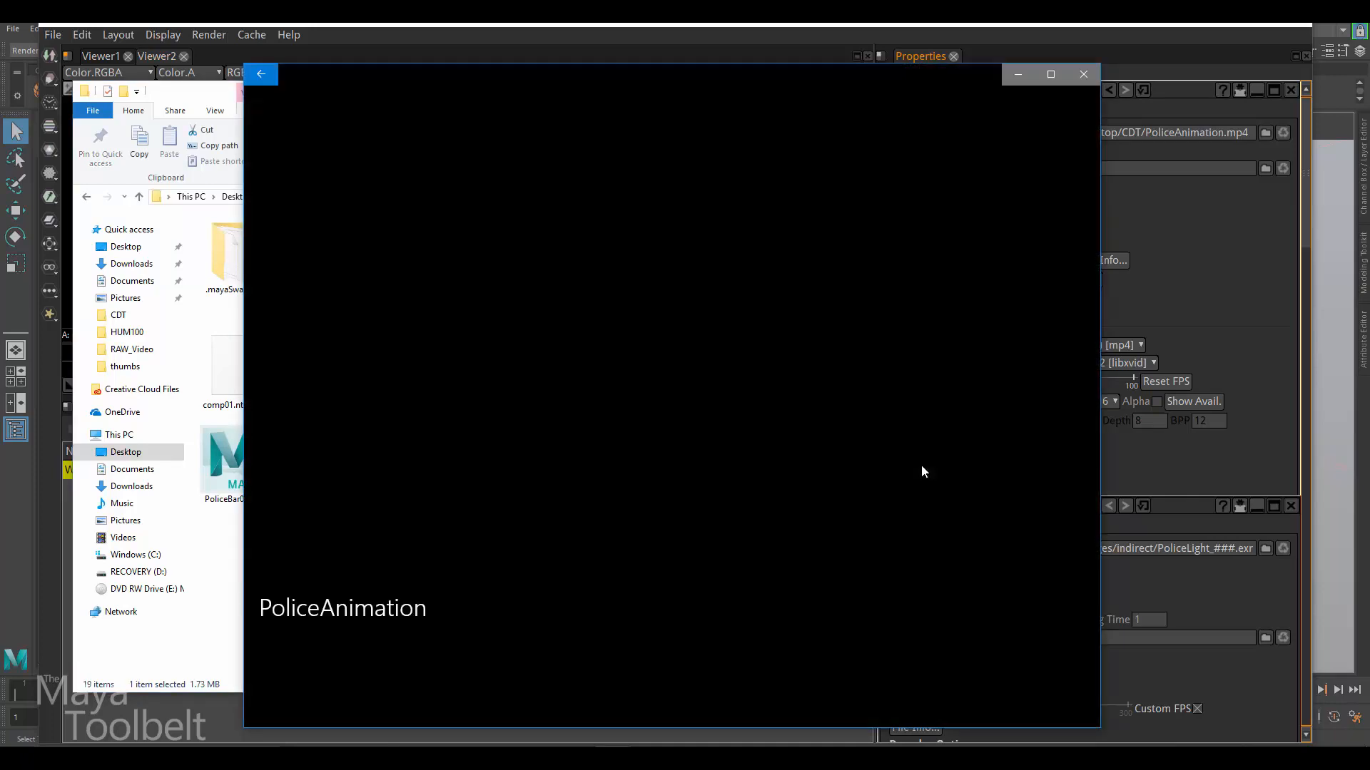
left_click(1065, 700)
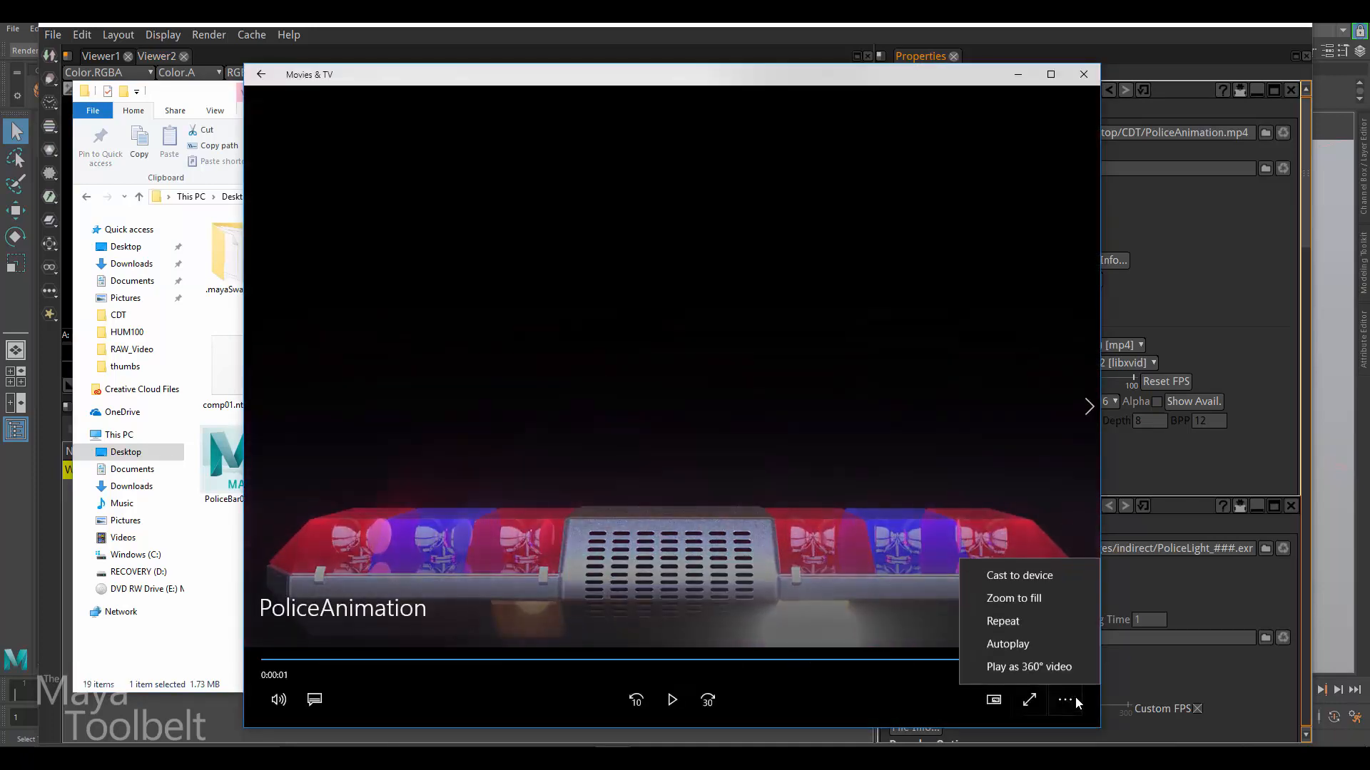
left_click(1000, 622)
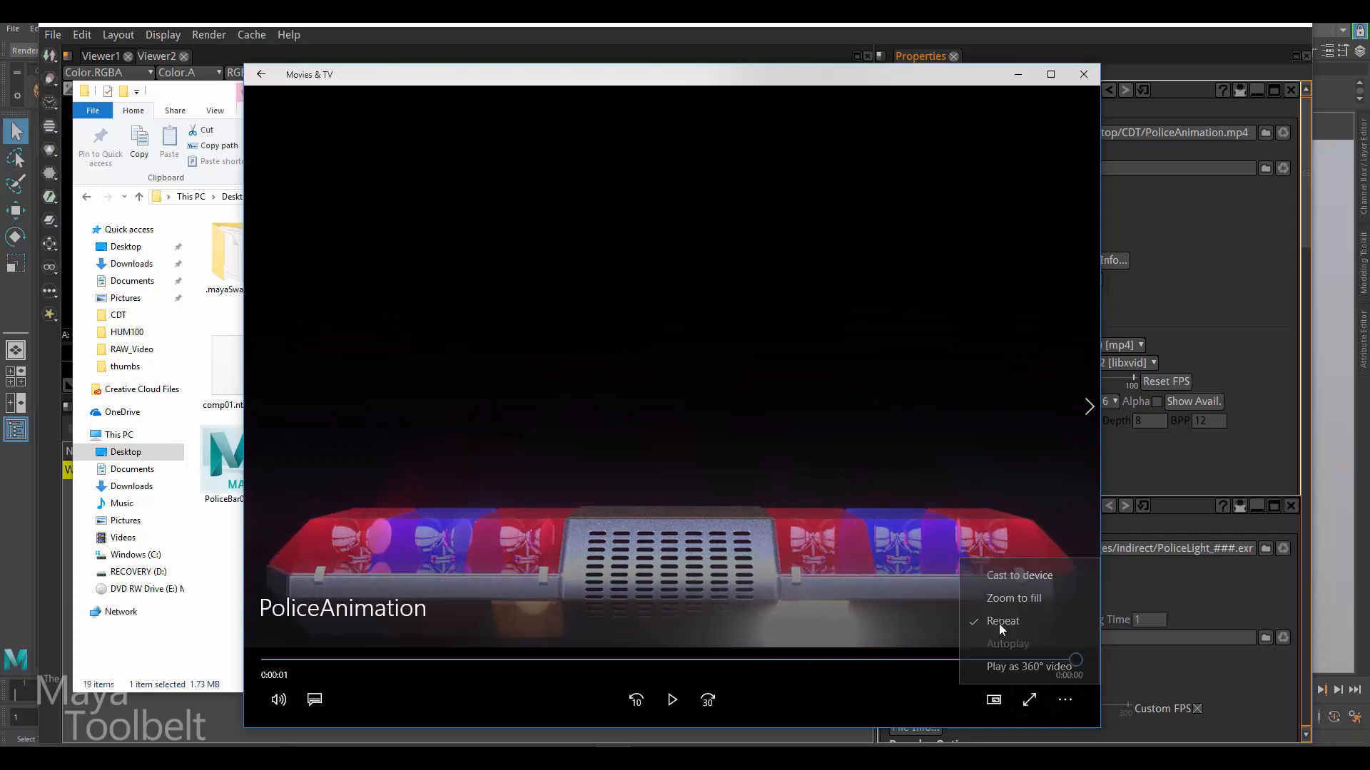
left_click(673, 699)
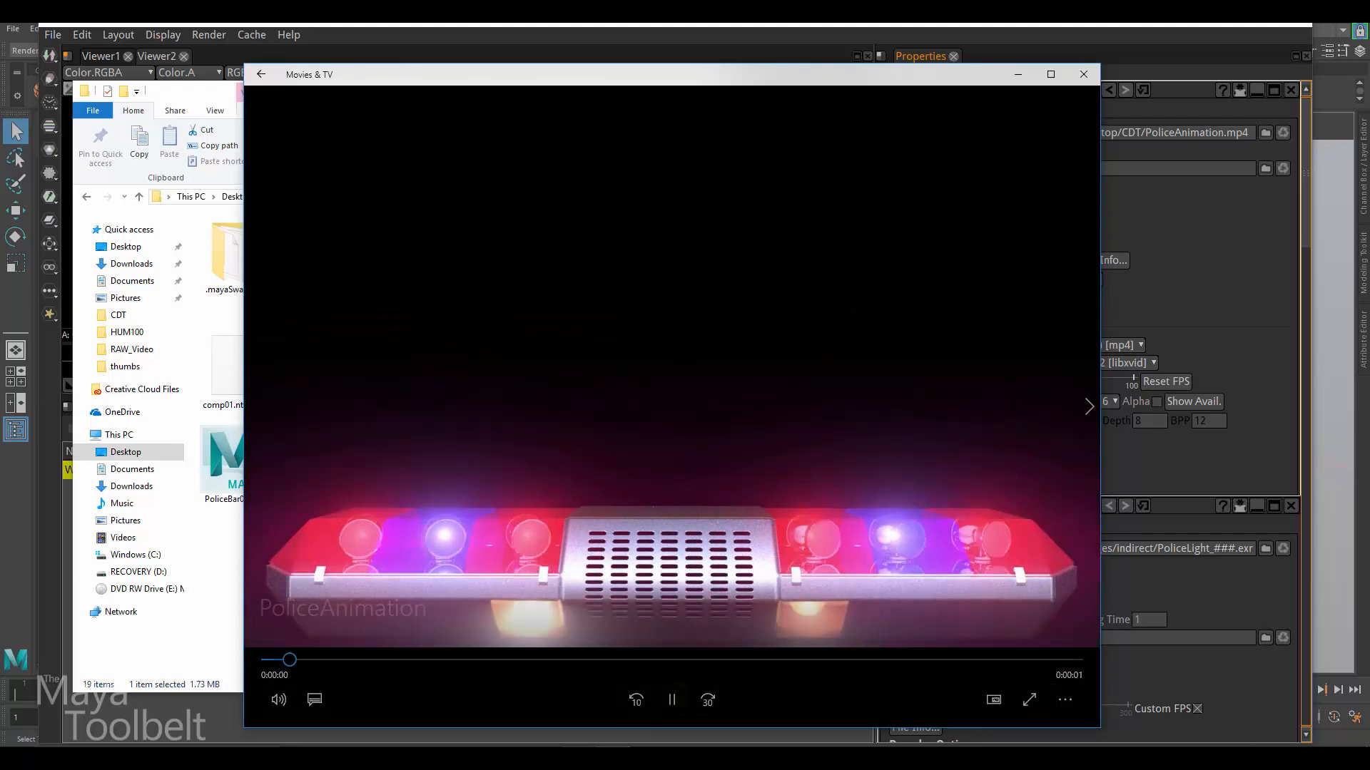